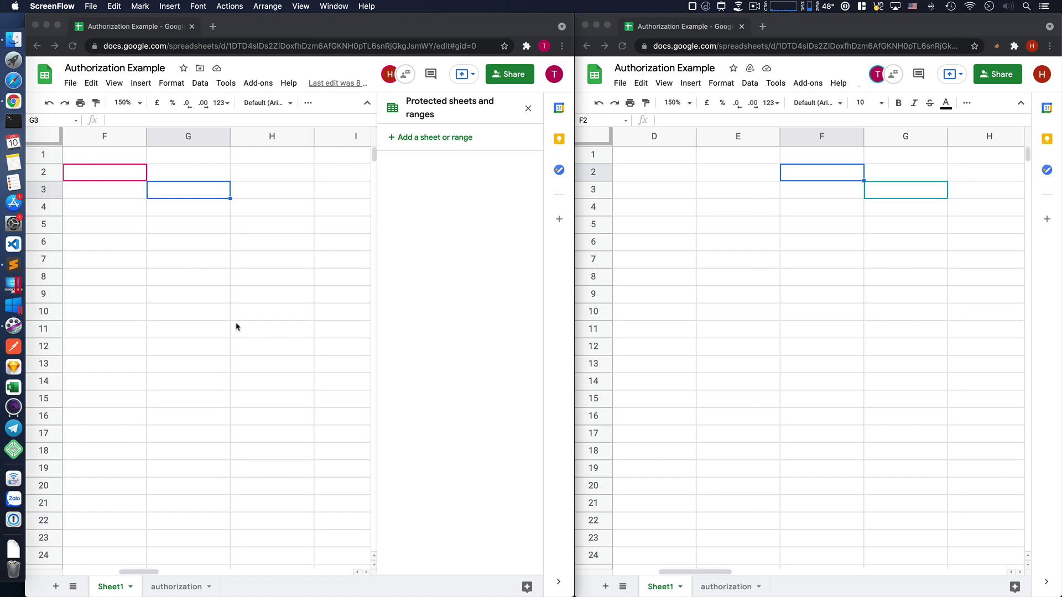
- Fill the whole of column F on Sheet1 with yellow, then clear the selection
click(152, 569)
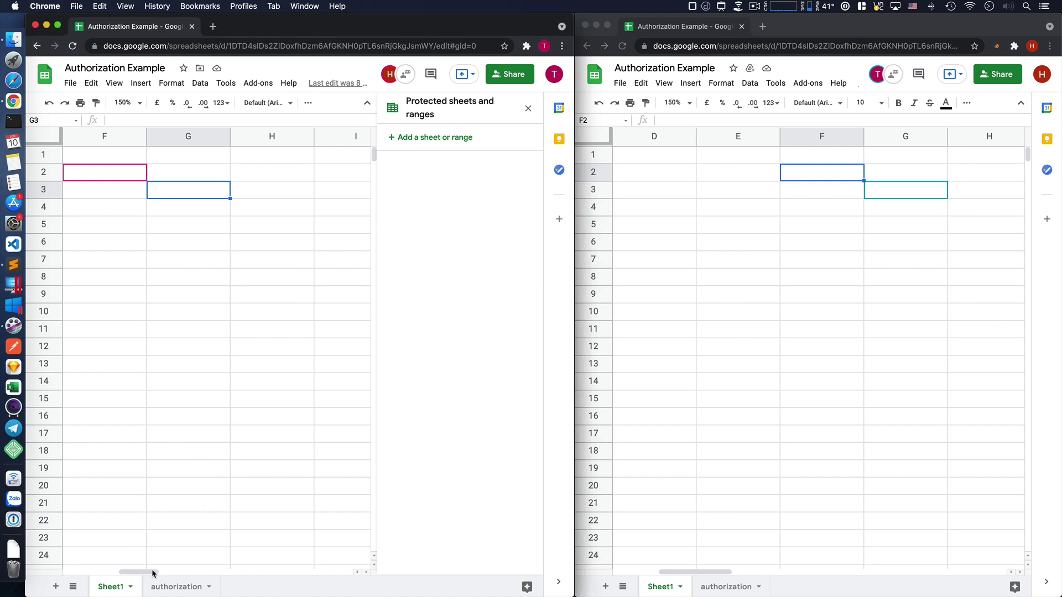
click(119, 137)
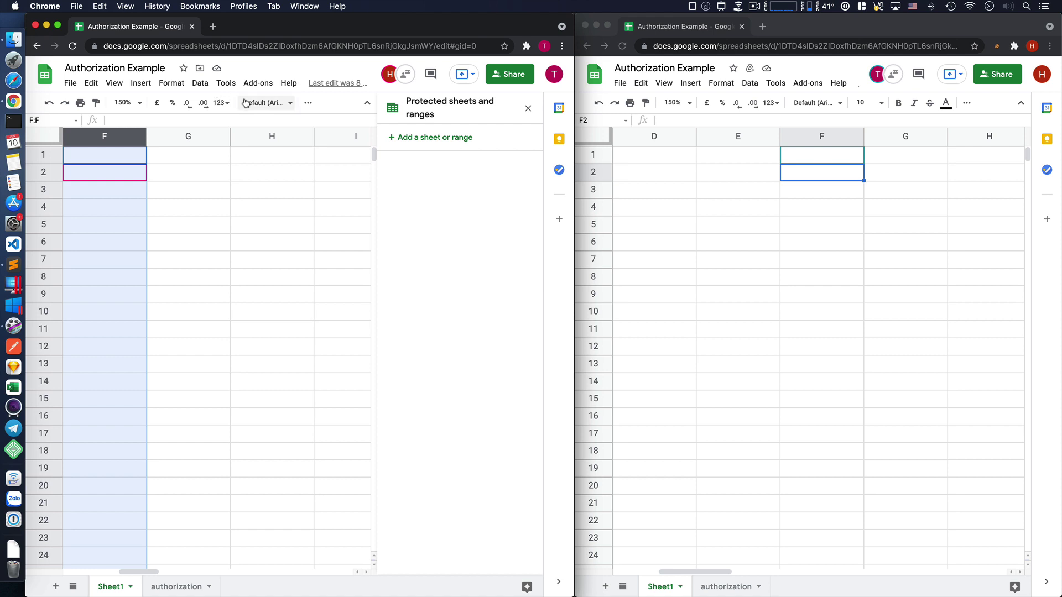
drag(573, 113, 888, 113)
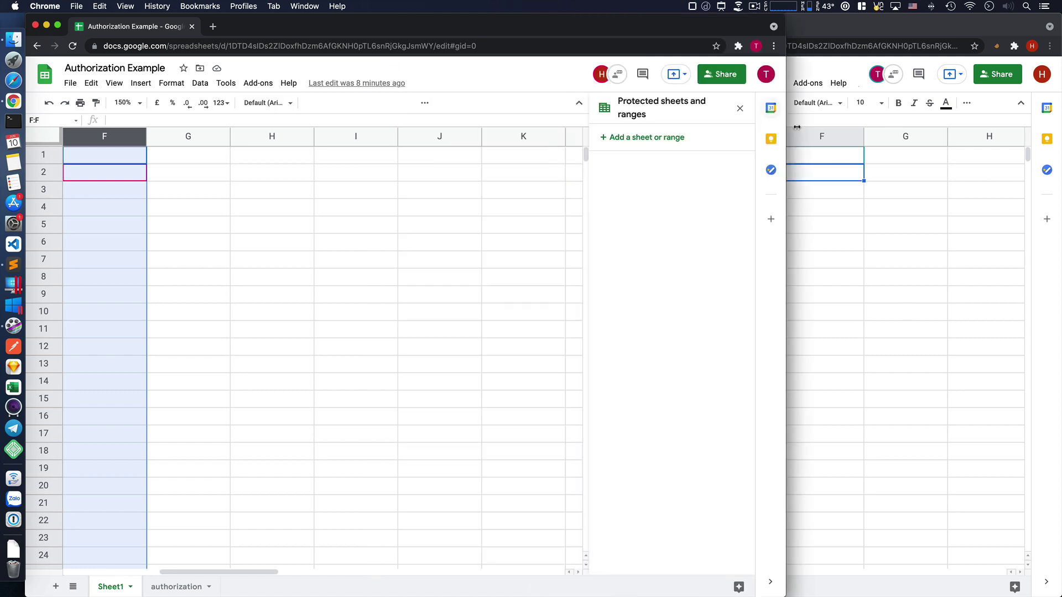
click(417, 103)
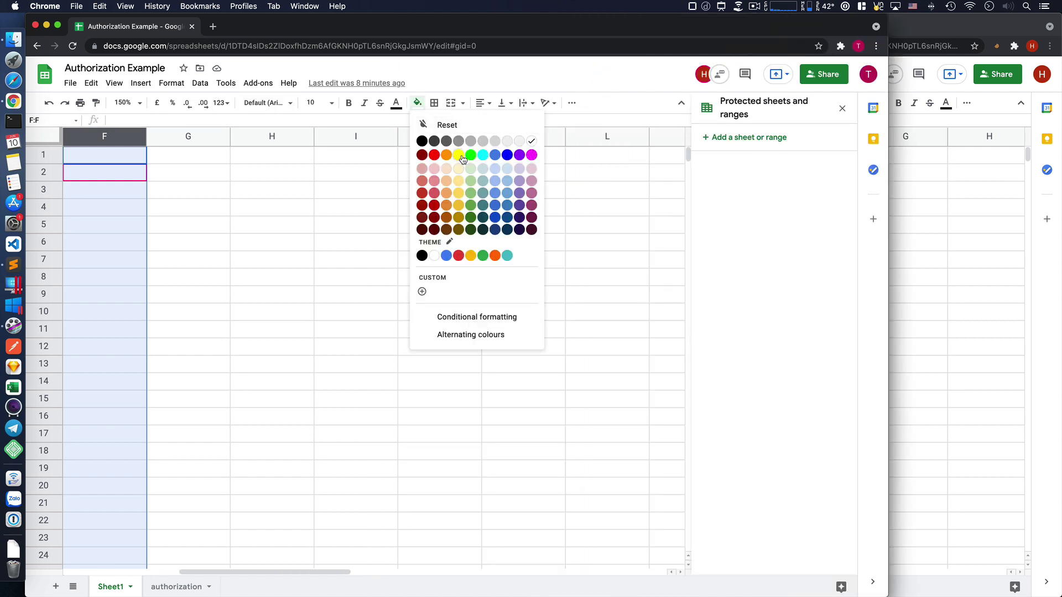
click(458, 155)
drag(888, 209, 632, 220)
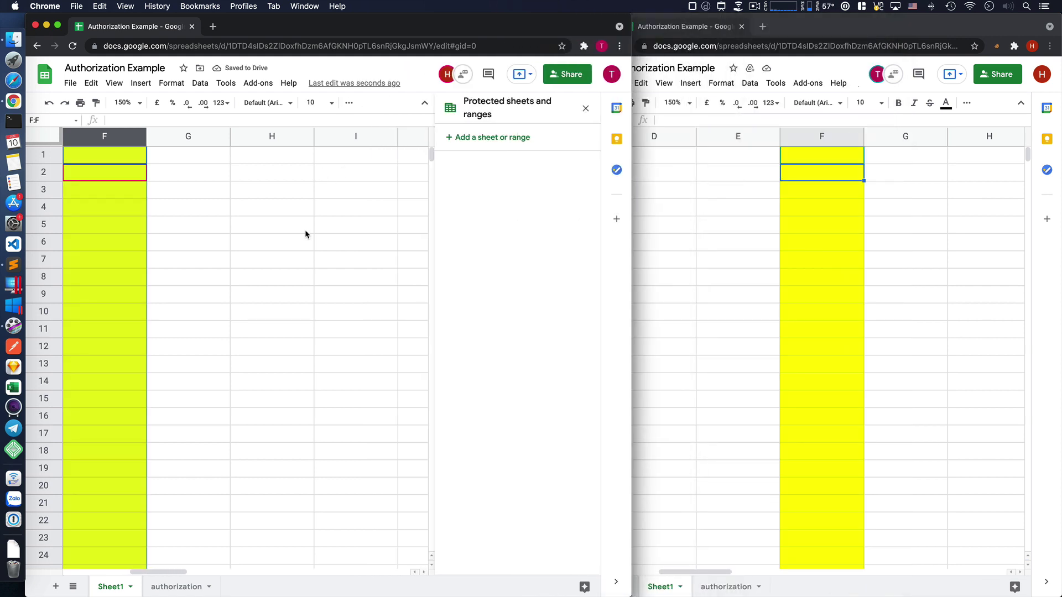
click(226, 196)
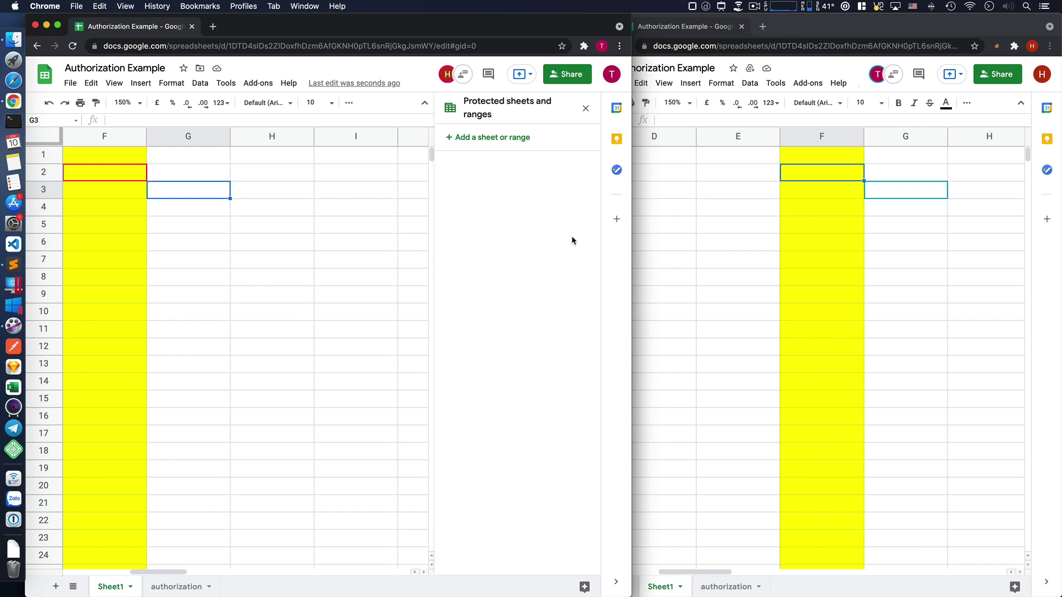
click(720, 214)
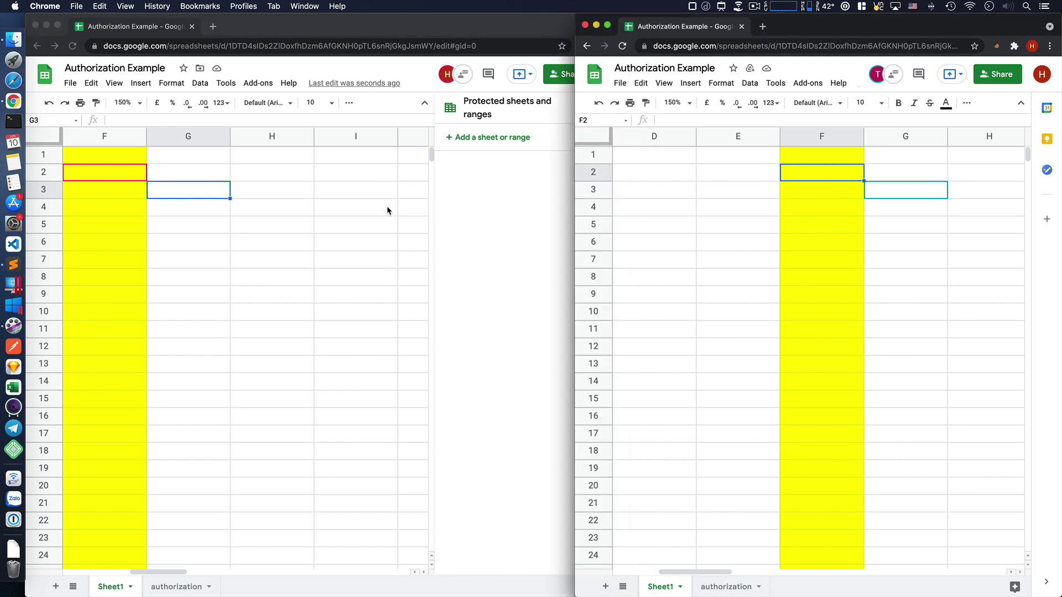
click(455, 209)
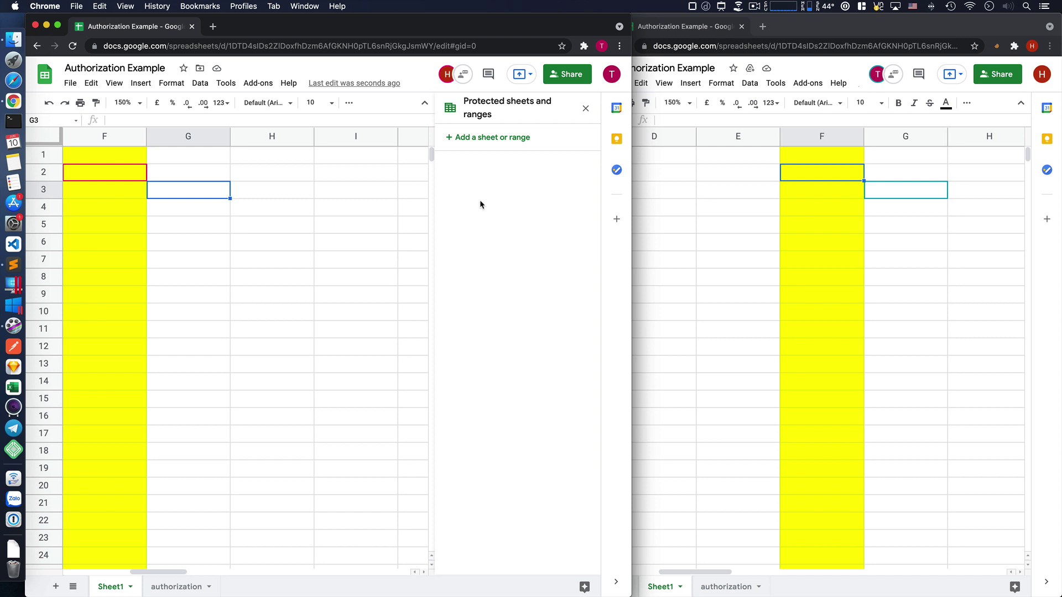
click(567, 81)
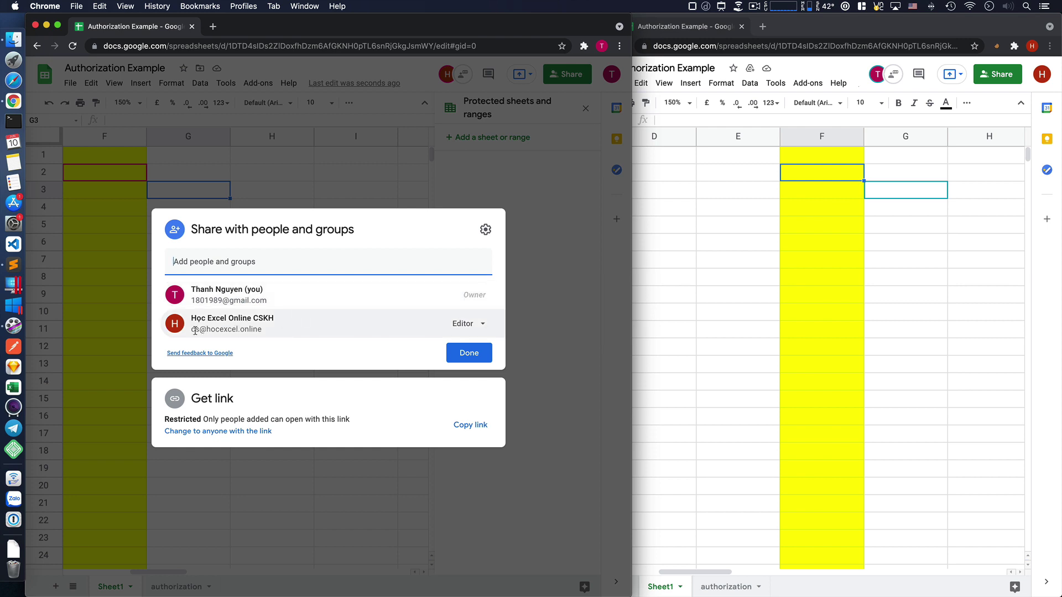
mouse_move(227, 328)
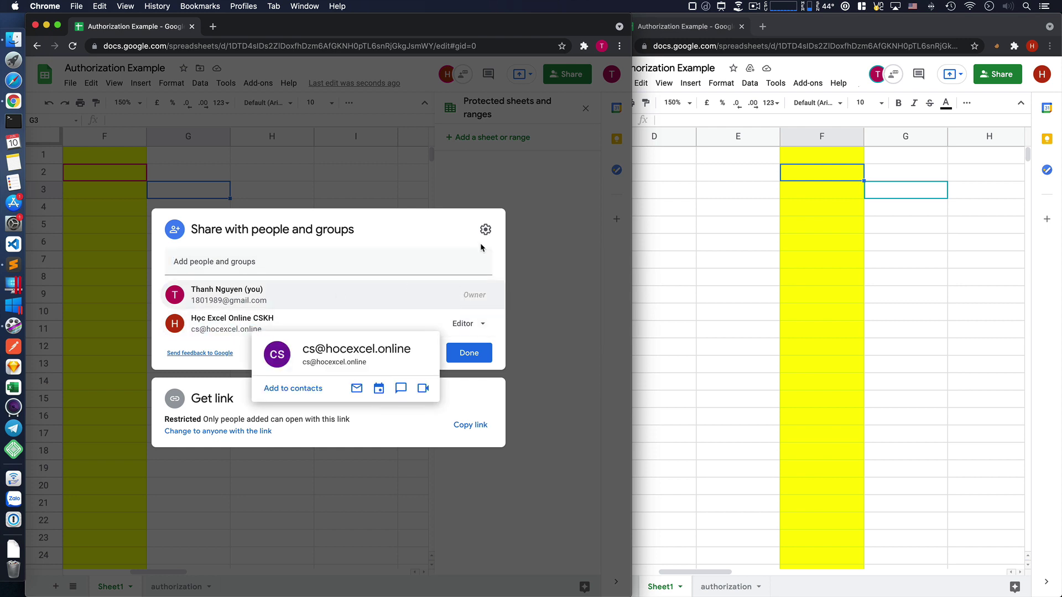
click(469, 353)
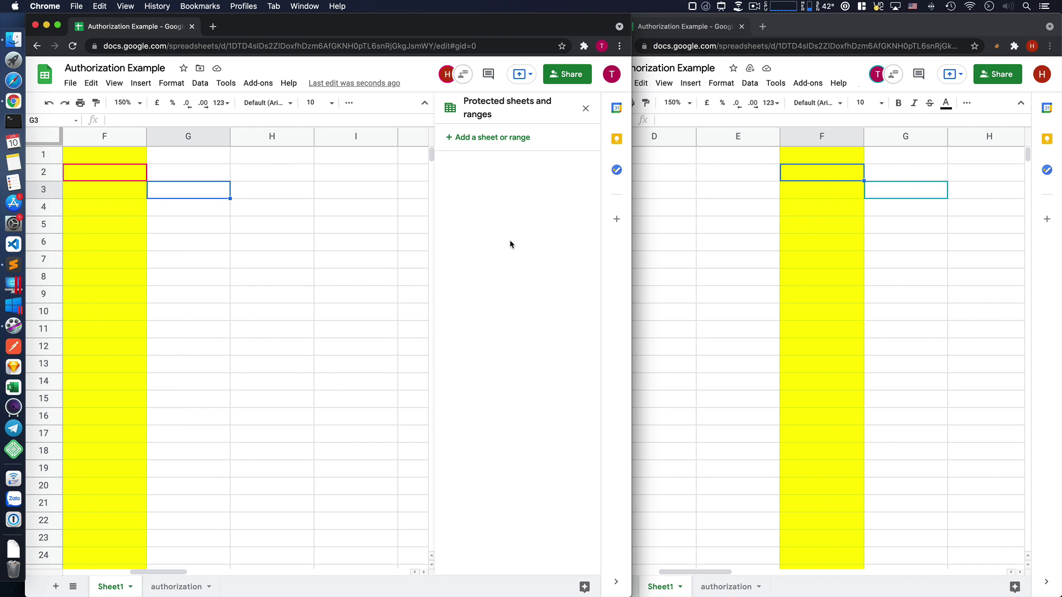
click(243, 159)
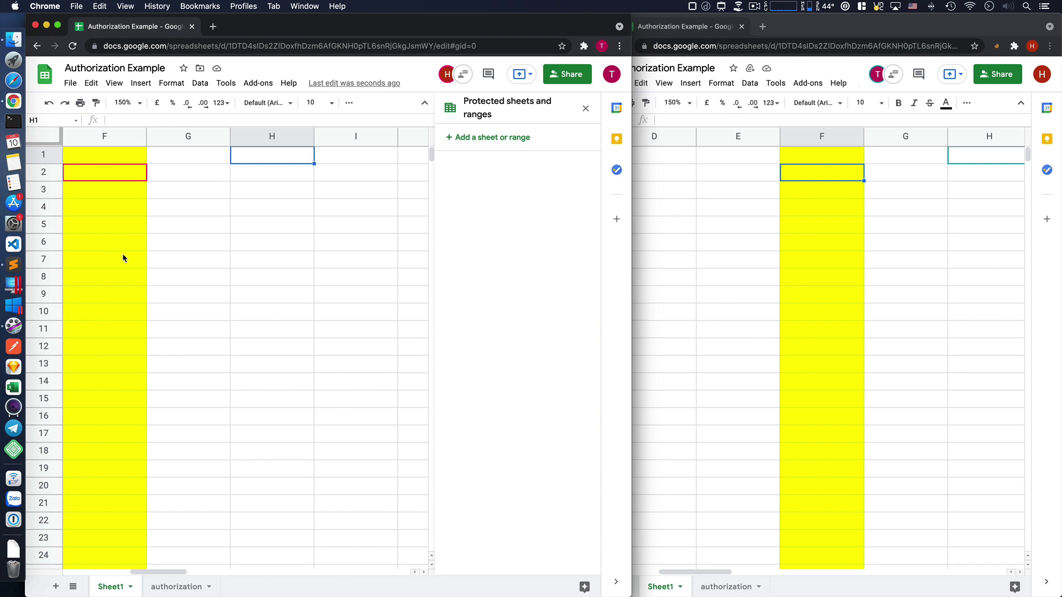
- Enter 'lock' in cell F1 to protect row 1, then close the protected ranges list
click(108, 160)
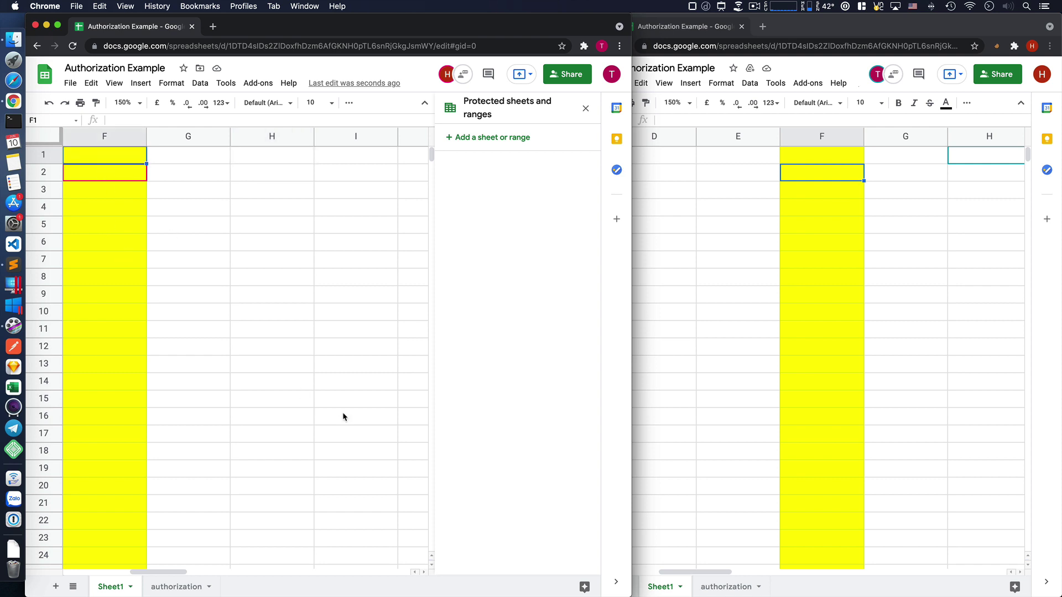
text(lock)
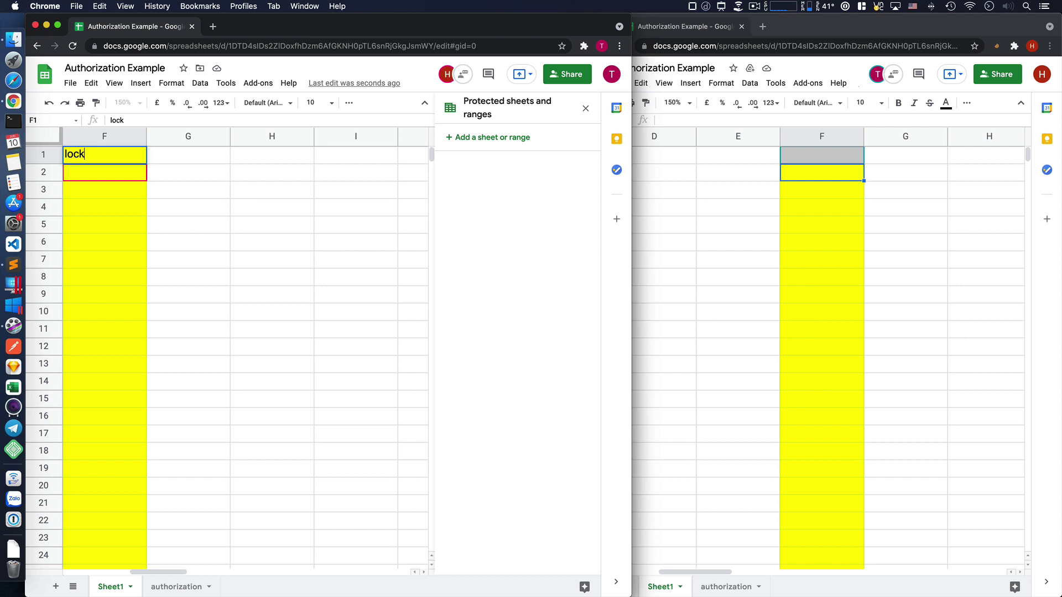
key(Return)
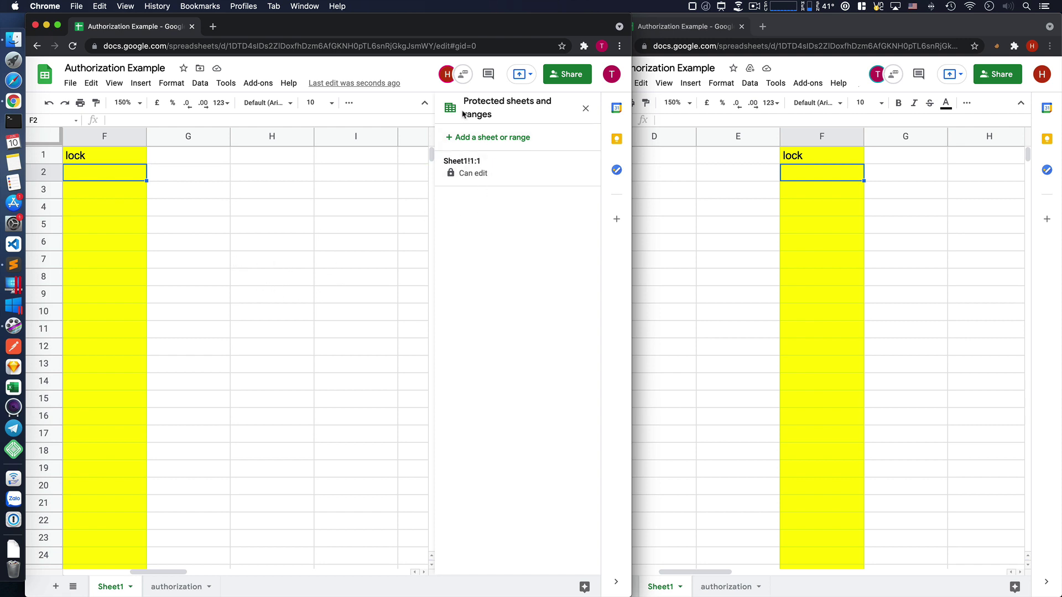
click(586, 108)
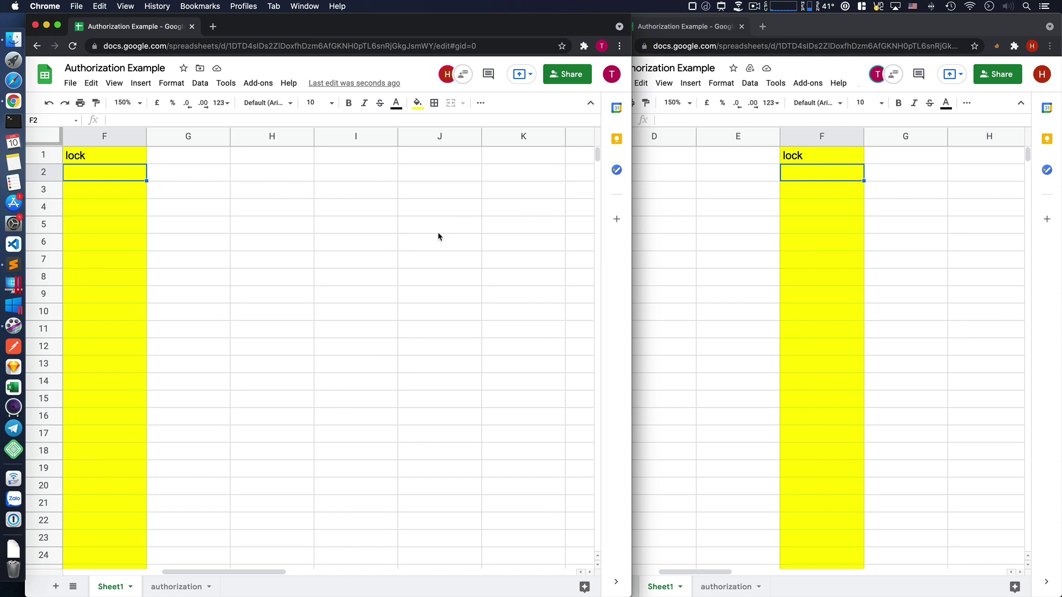
- Restrict editing of the Sheet1!1:1 protected range to only the owner and save it
click(200, 84)
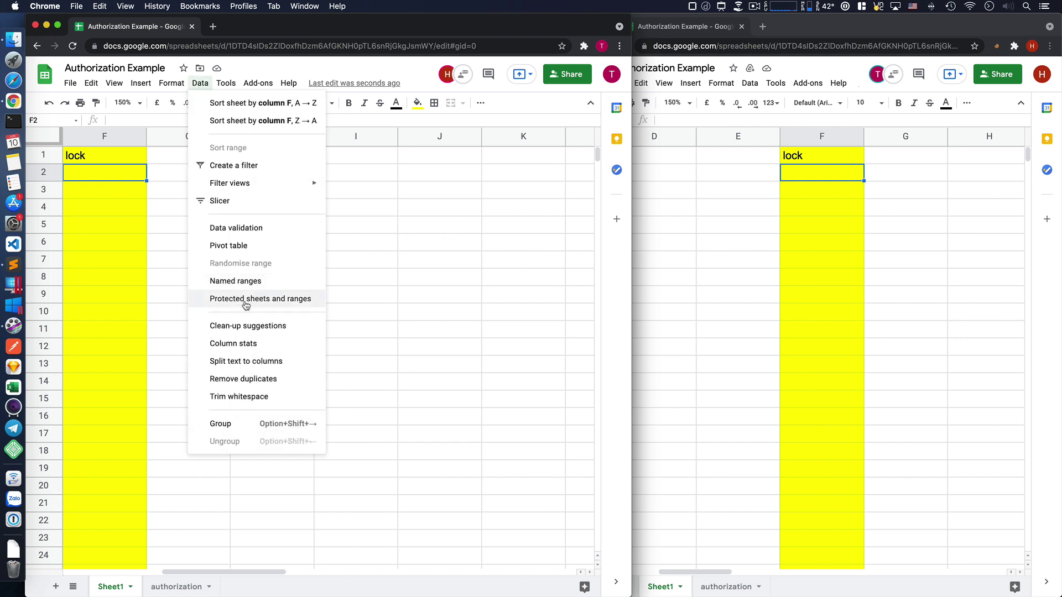
click(269, 303)
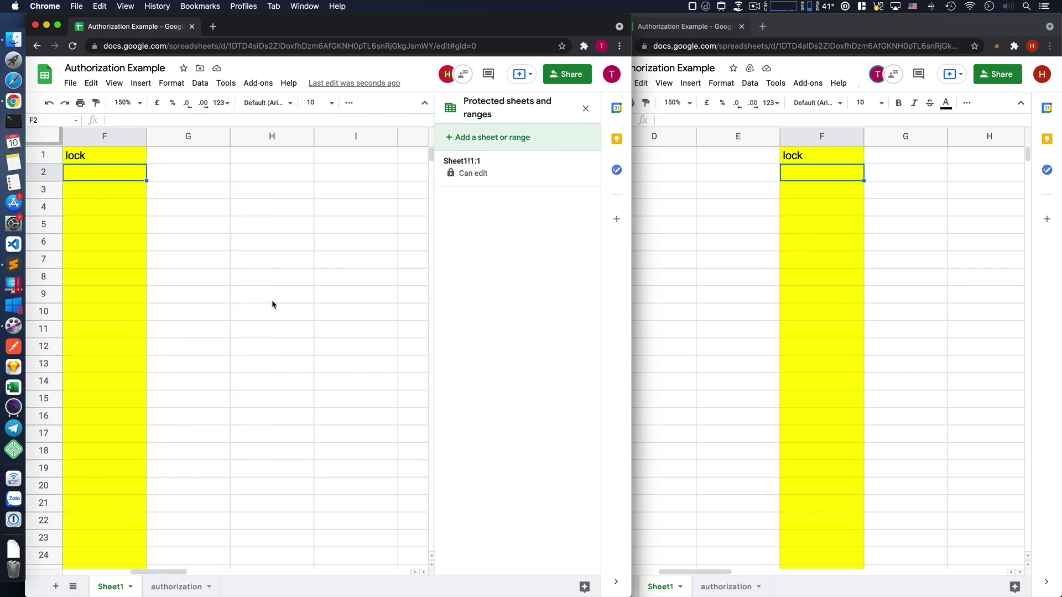
click(520, 167)
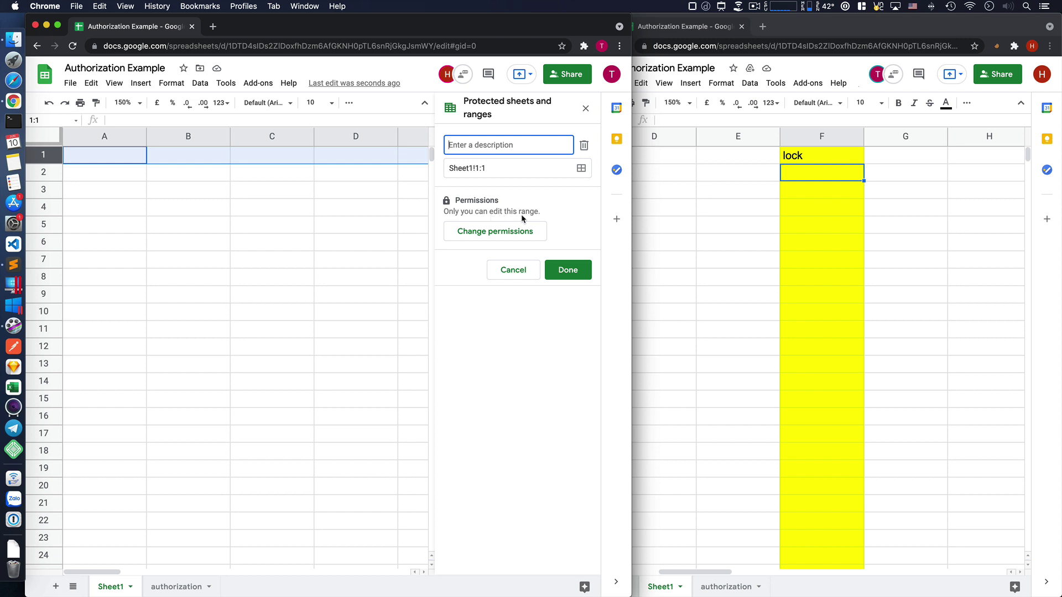
click(492, 232)
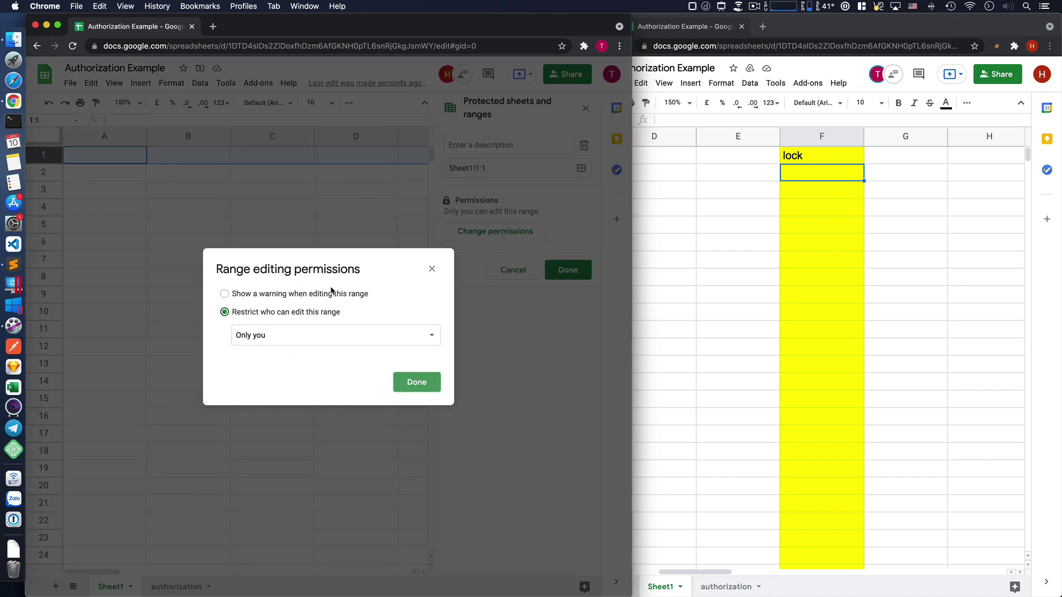
drag(308, 271, 293, 264)
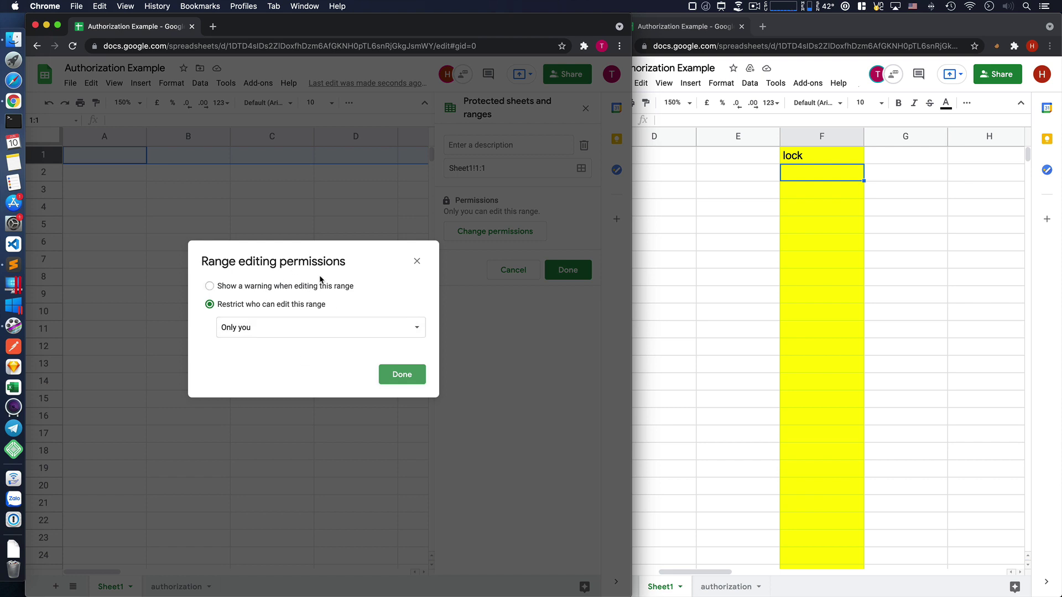
click(402, 376)
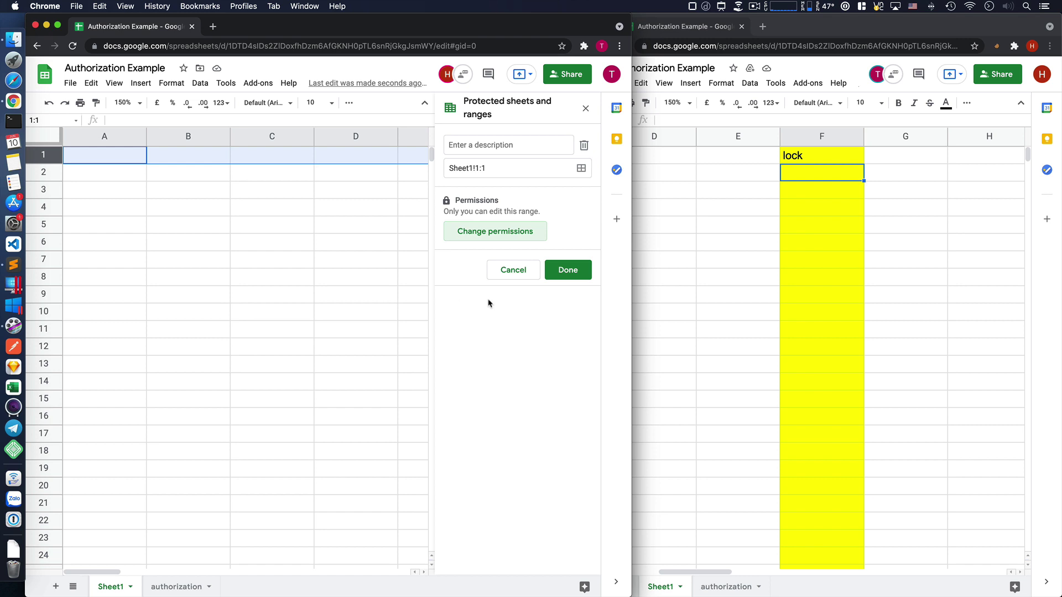
click(513, 270)
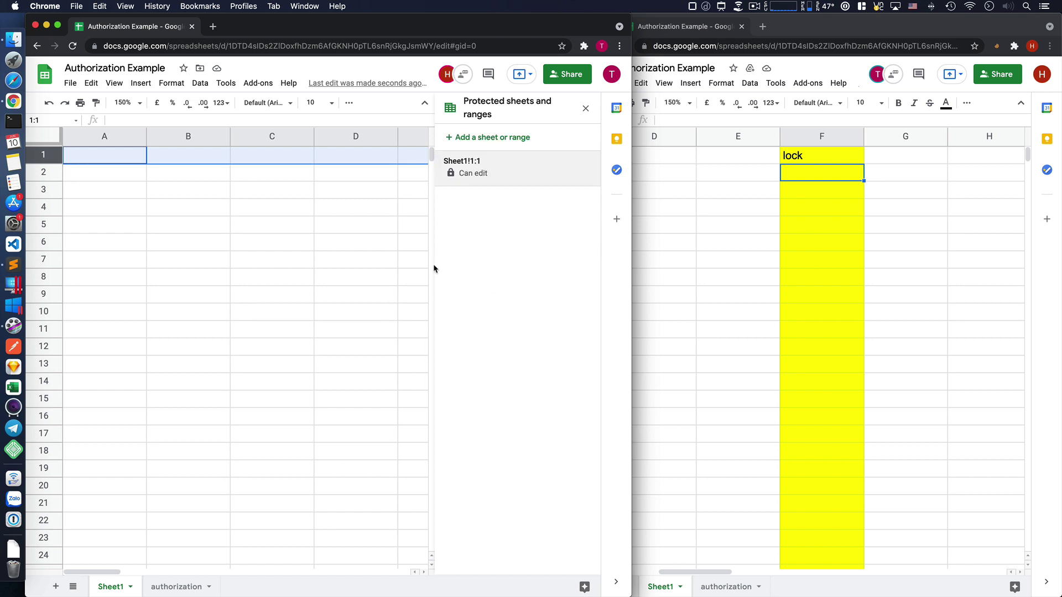
click(365, 155)
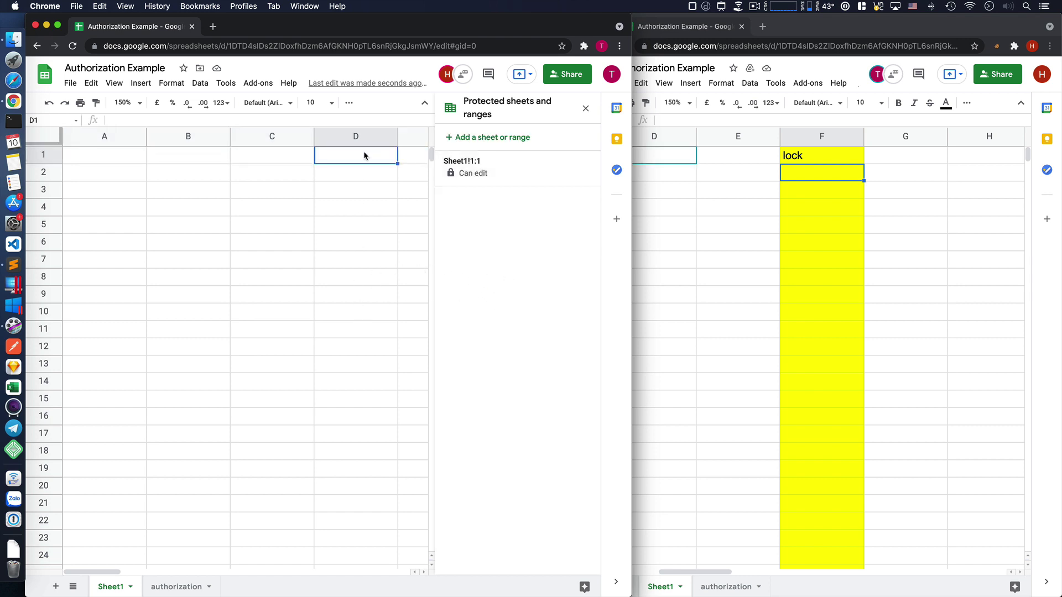
key(Right)
key(Right)
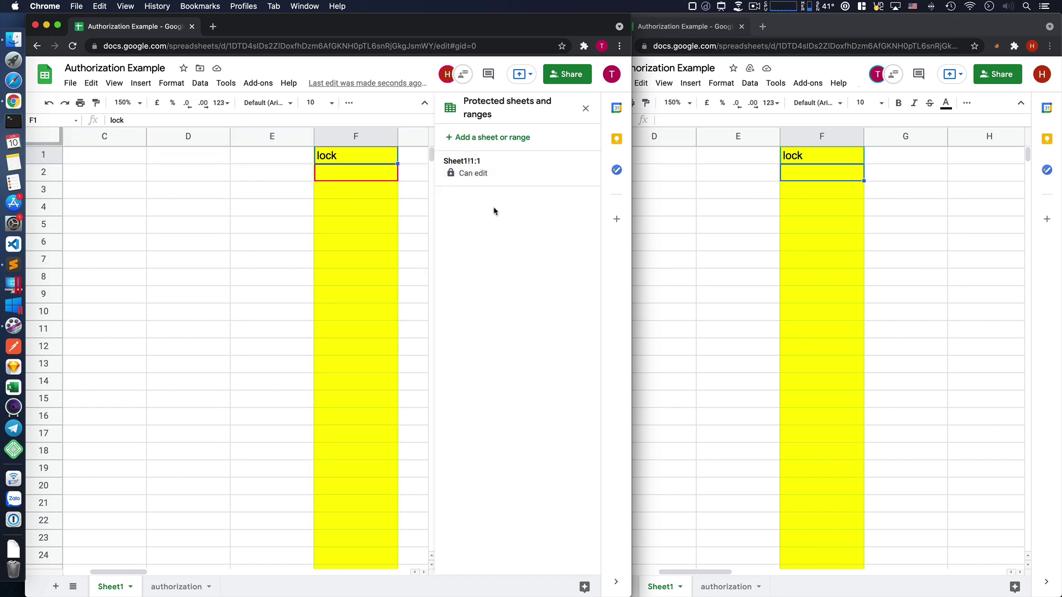
click(784, 32)
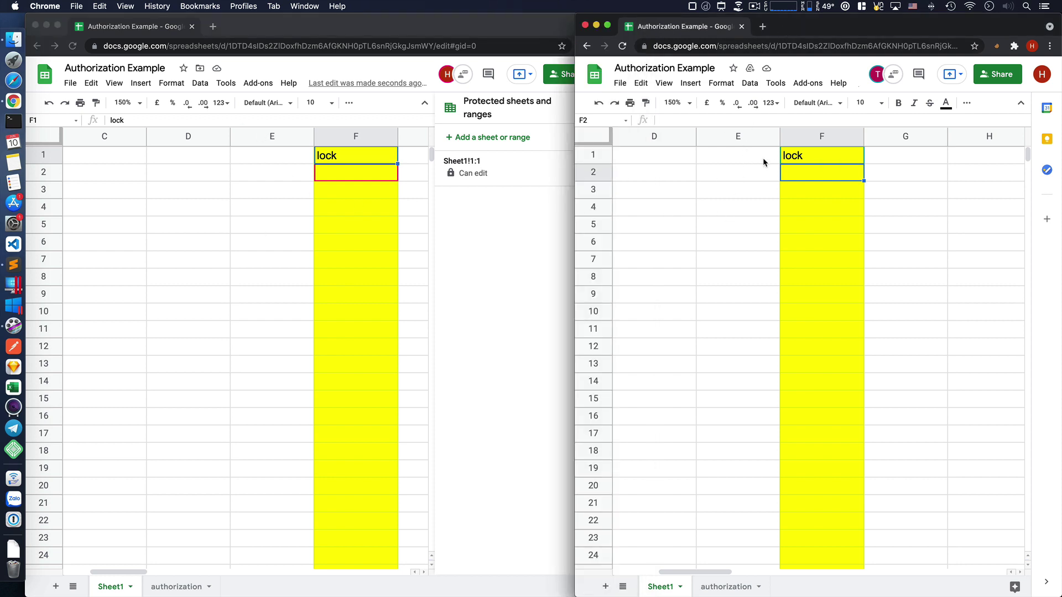
click(670, 162)
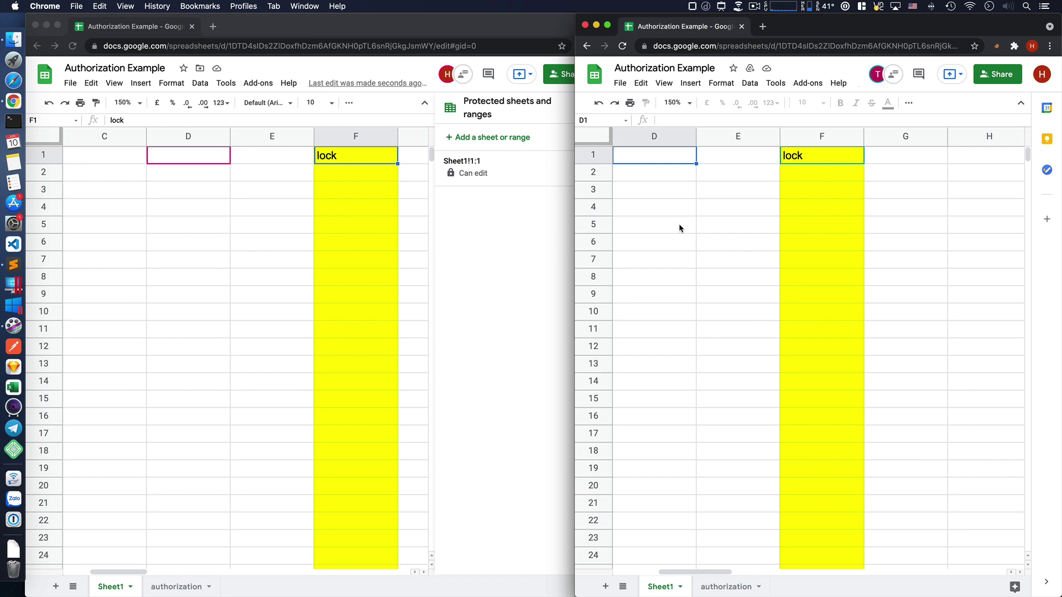
text(a)
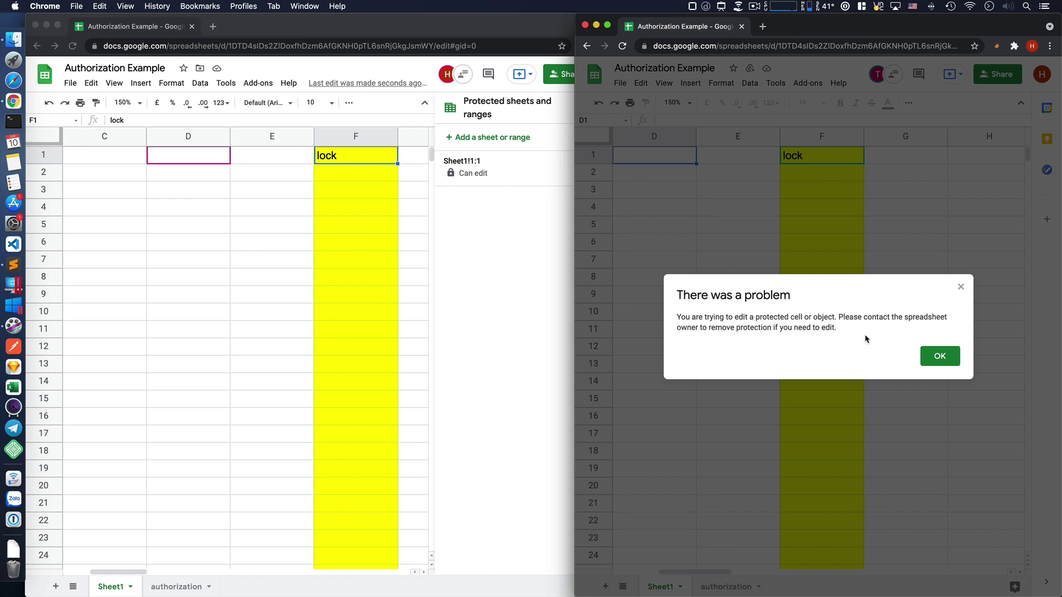
click(945, 359)
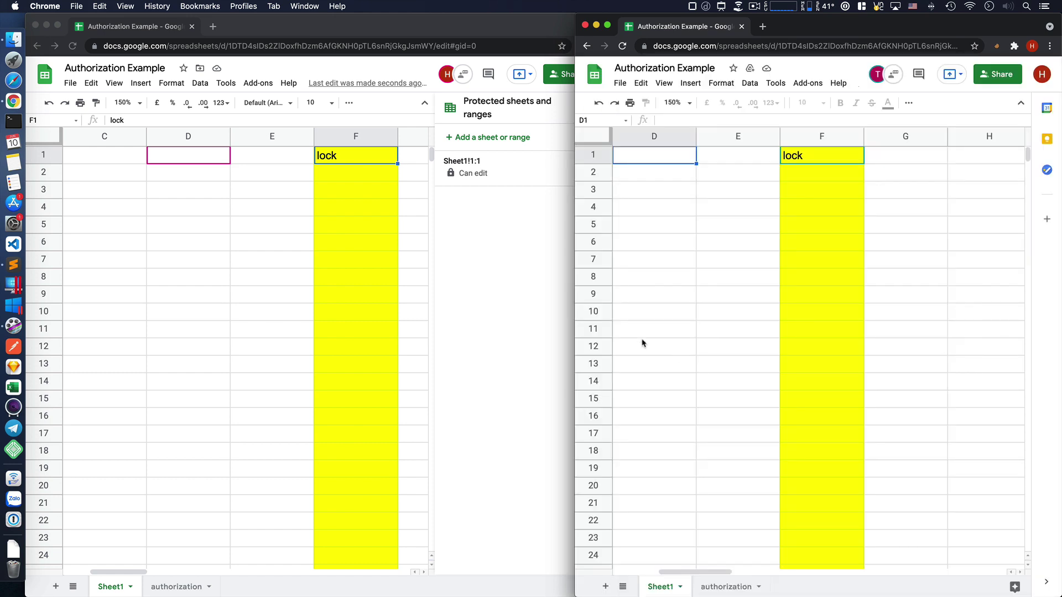
click(363, 162)
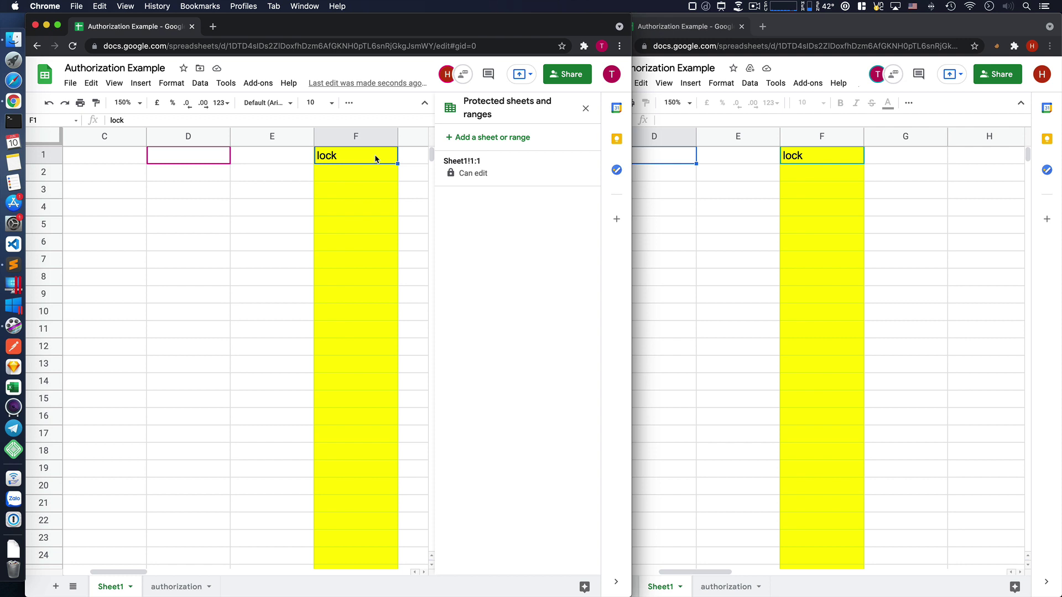
- Change F1 to 'unlock', then enter 'authorization' in D1 from the second editor's window
text(un)
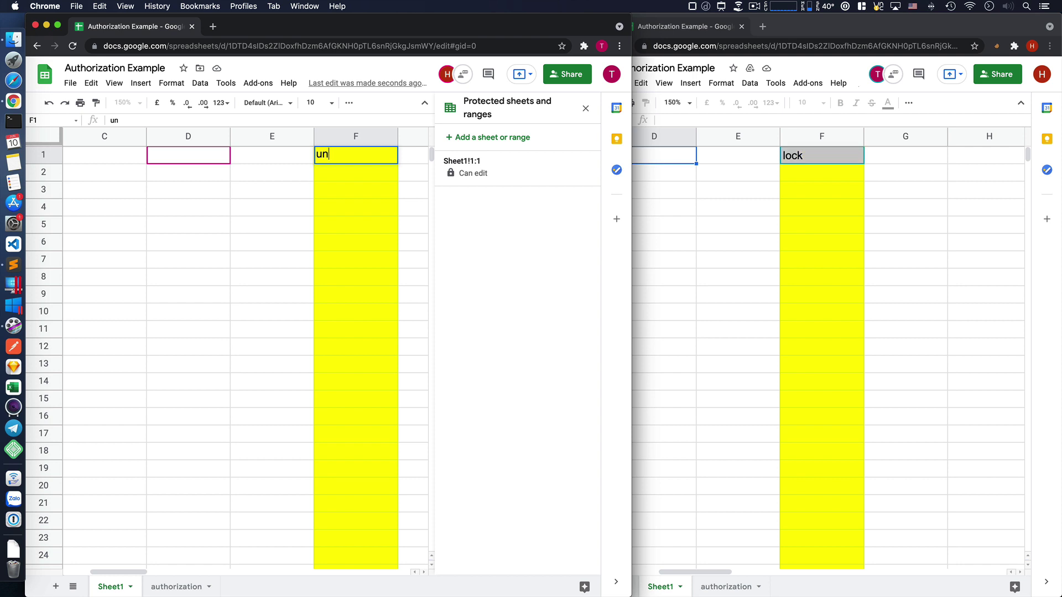
text(lock)
key(Return)
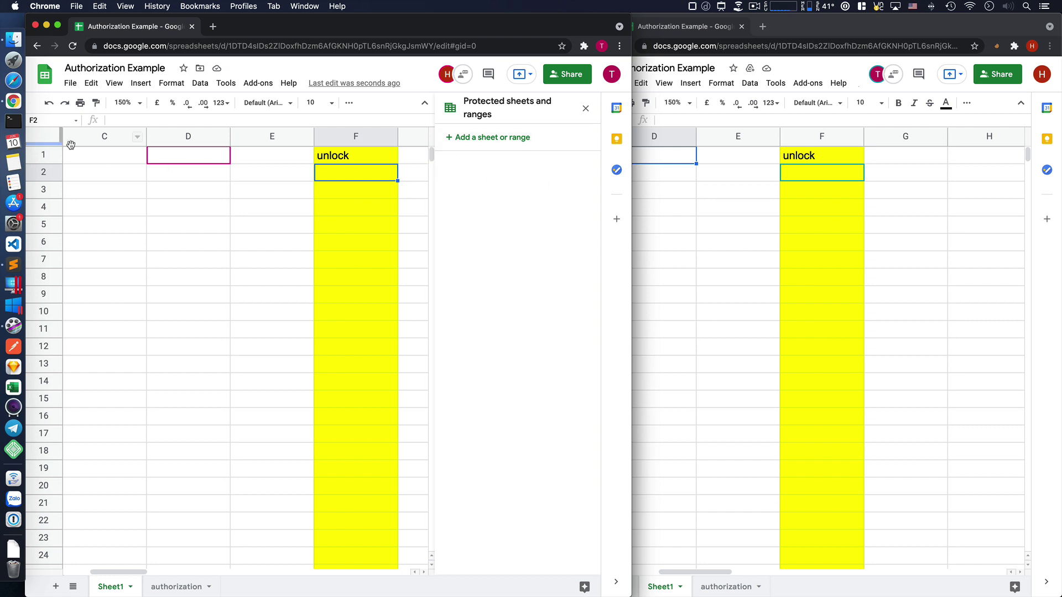
click(727, 157)
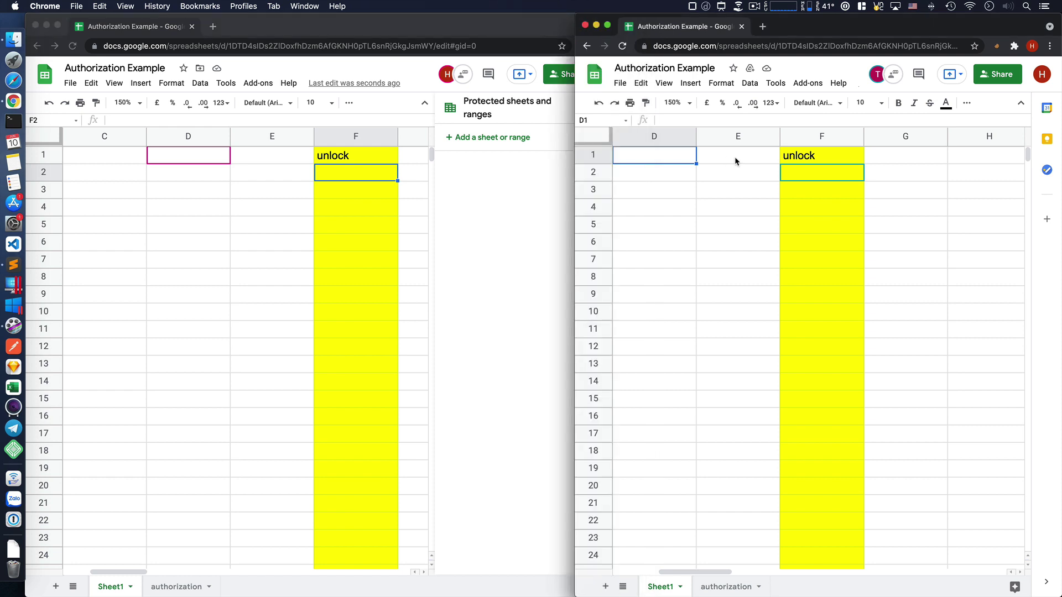
click(674, 161)
text(des)
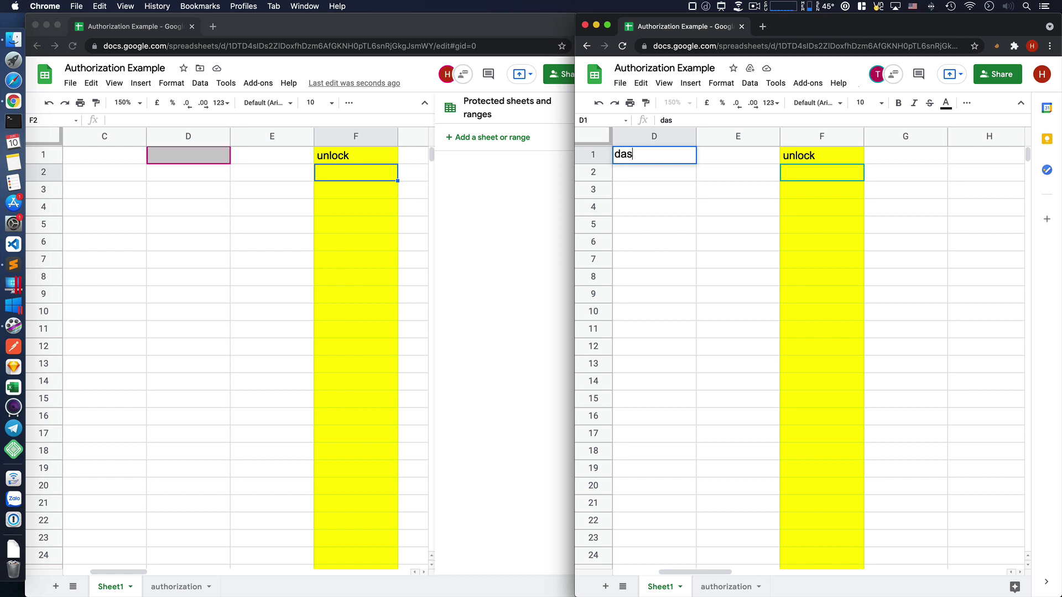
key(BackSpace)
key(BackSpace)
key(BackSpace)
text(authoriza)
text(tion)
key(Return)
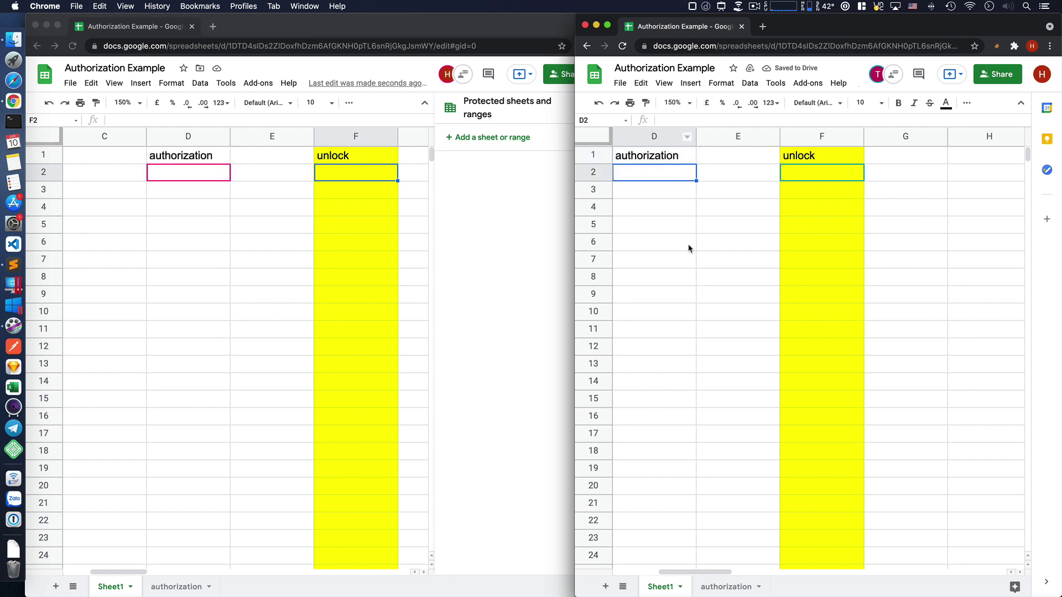
click(349, 190)
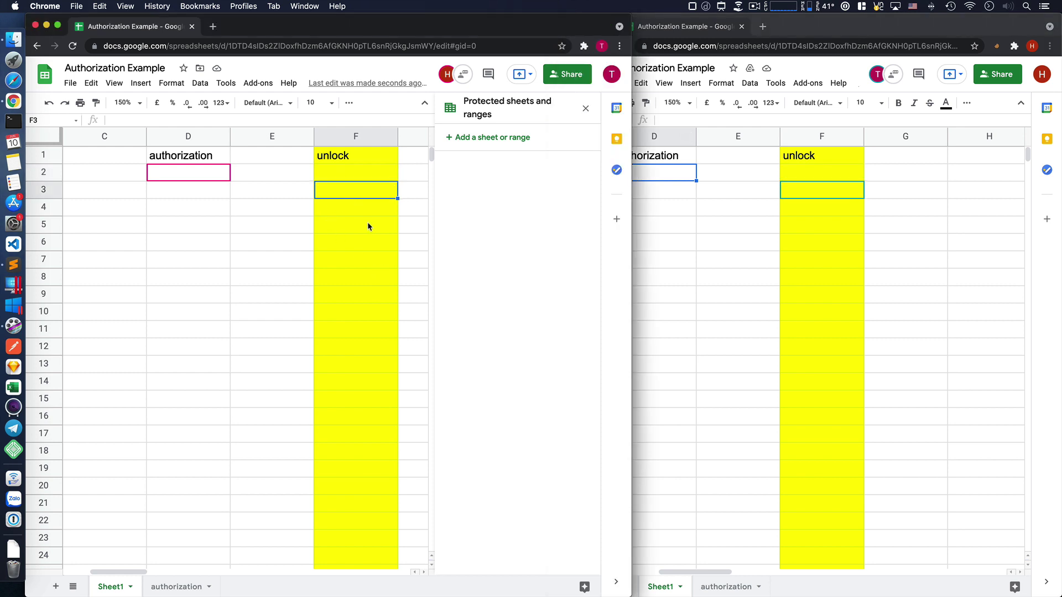
- Enter 'lock' in F3 and confirm the second editor is blocked from editing D3 and E3
text(unl)
key(BackSpace)
key(BackSpace)
key(BackSpace)
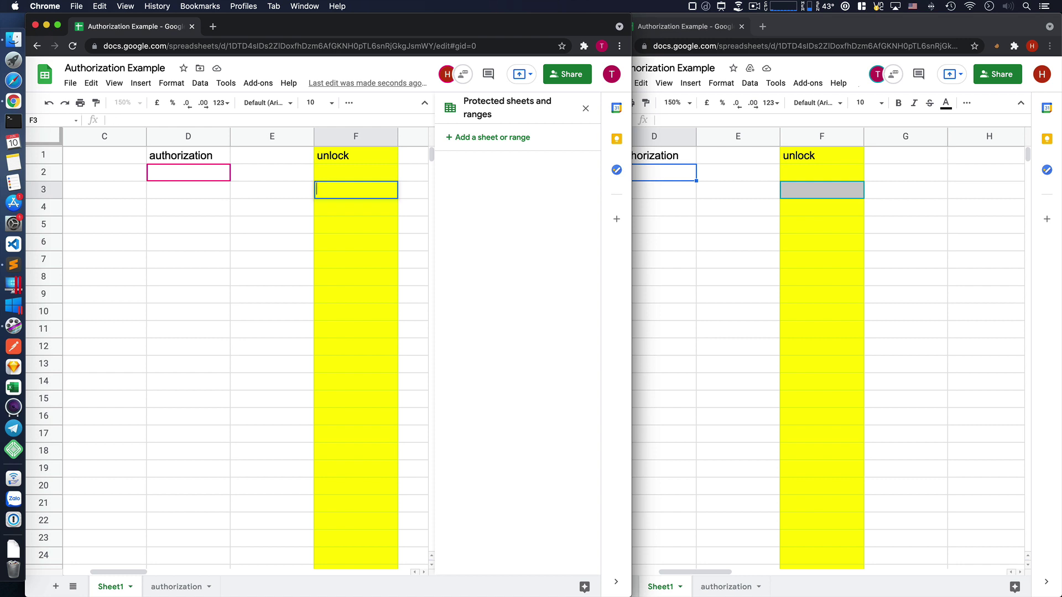
text(lock)
key(Return)
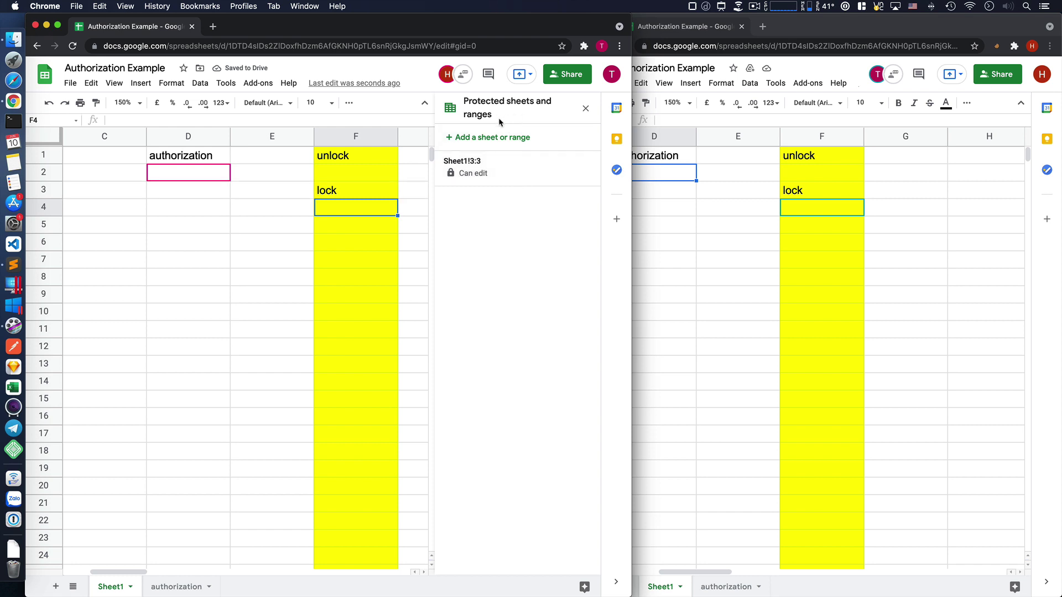
double_click(678, 191)
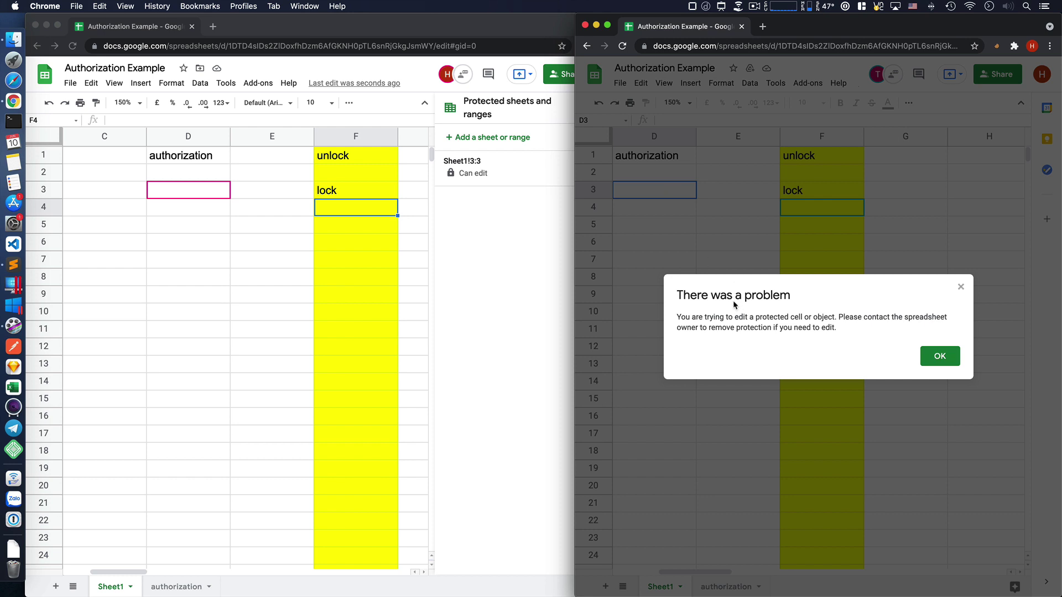
click(938, 356)
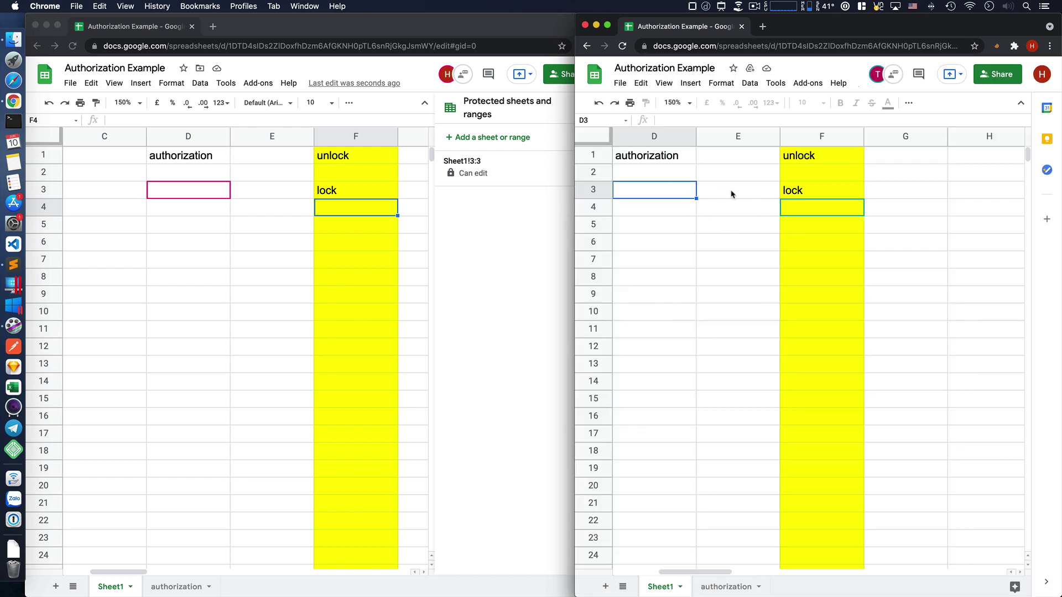
double_click(731, 192)
click(939, 355)
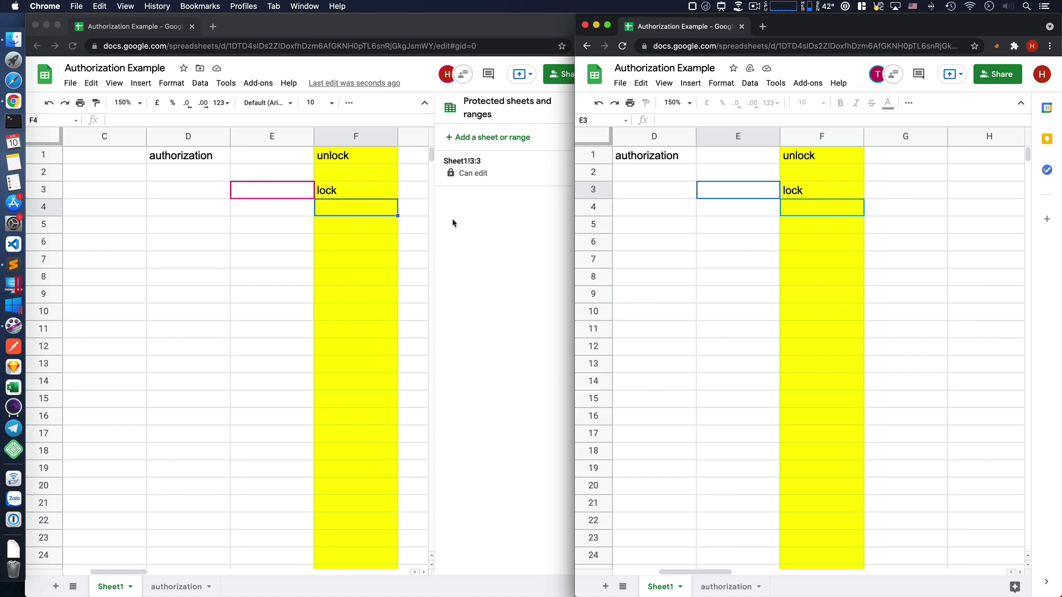
- Change F3 to 'unlock' and enter 'adf' in D3 from the second editor's window
click(362, 196)
click(353, 193)
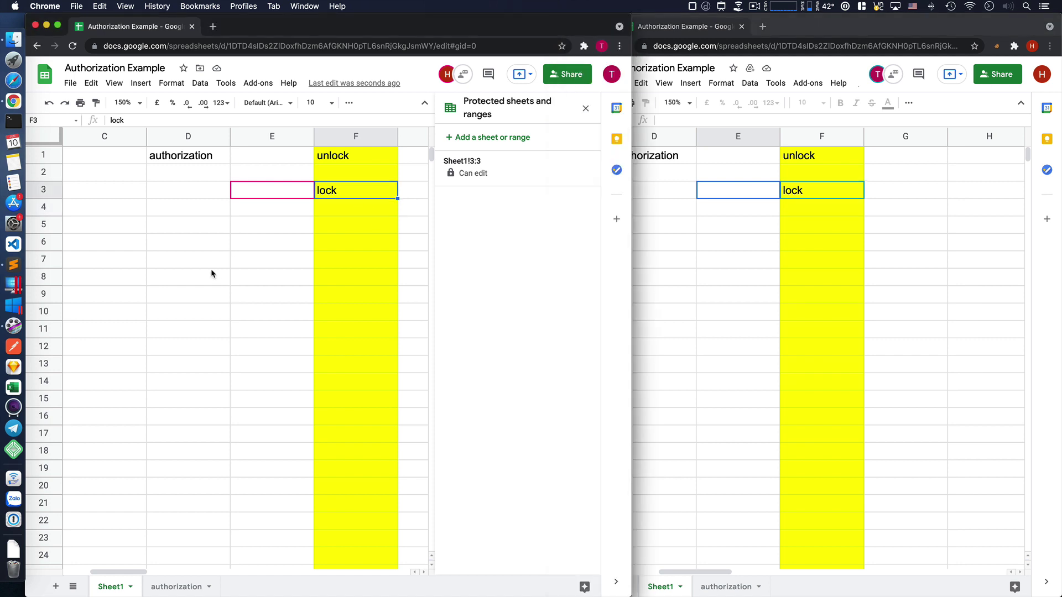
text(unlock)
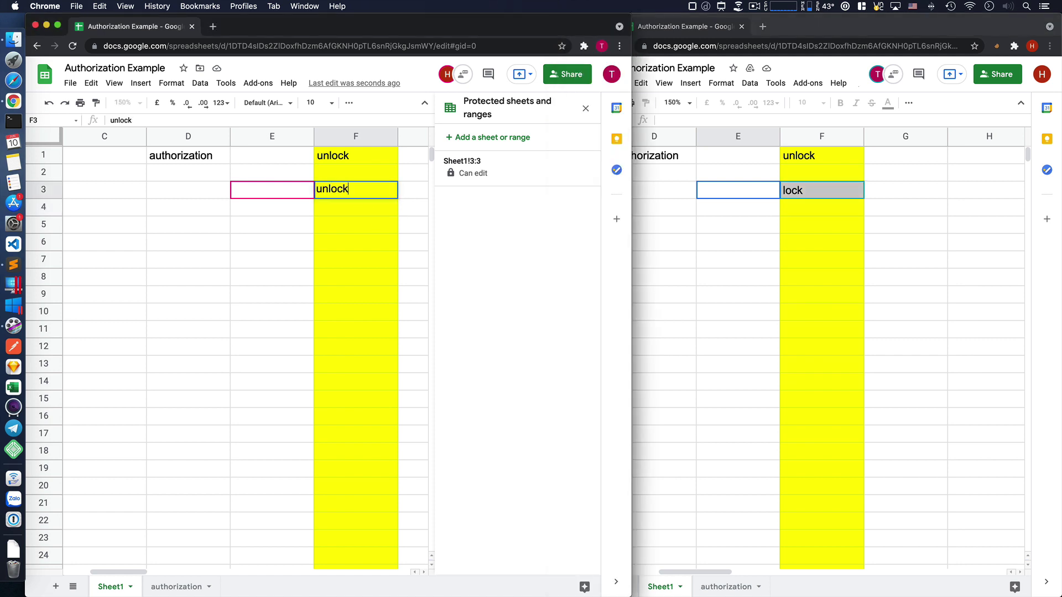
key(Return)
click(741, 198)
click(687, 193)
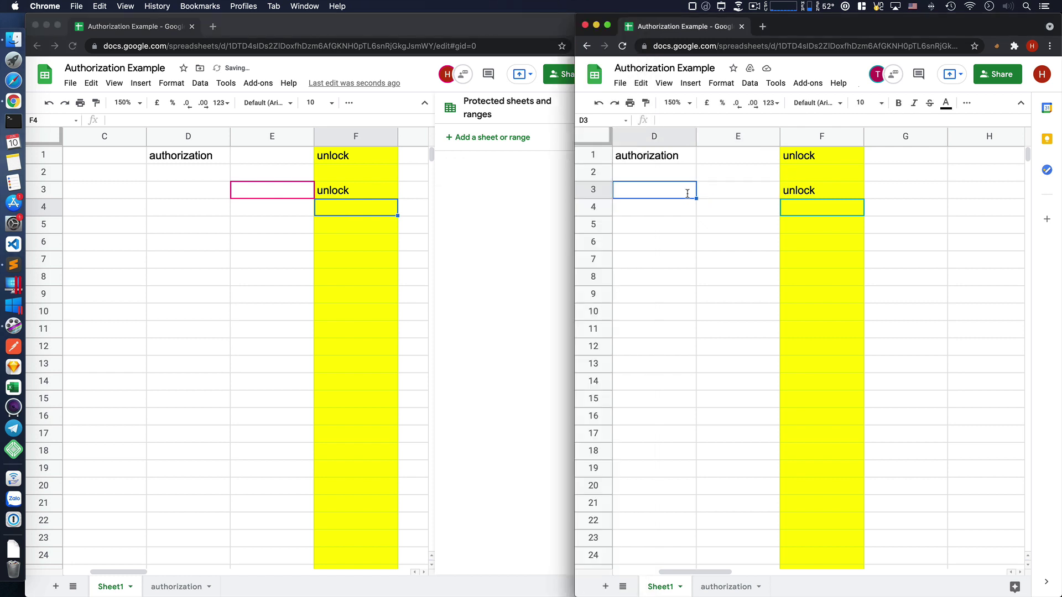
text(adf)
key(Return)
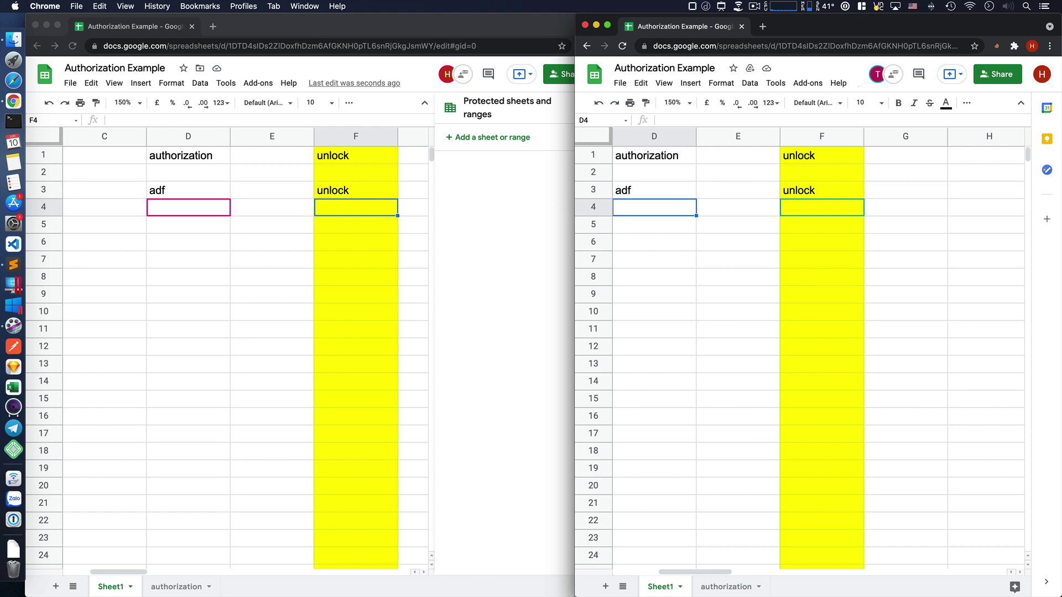
click(248, 46)
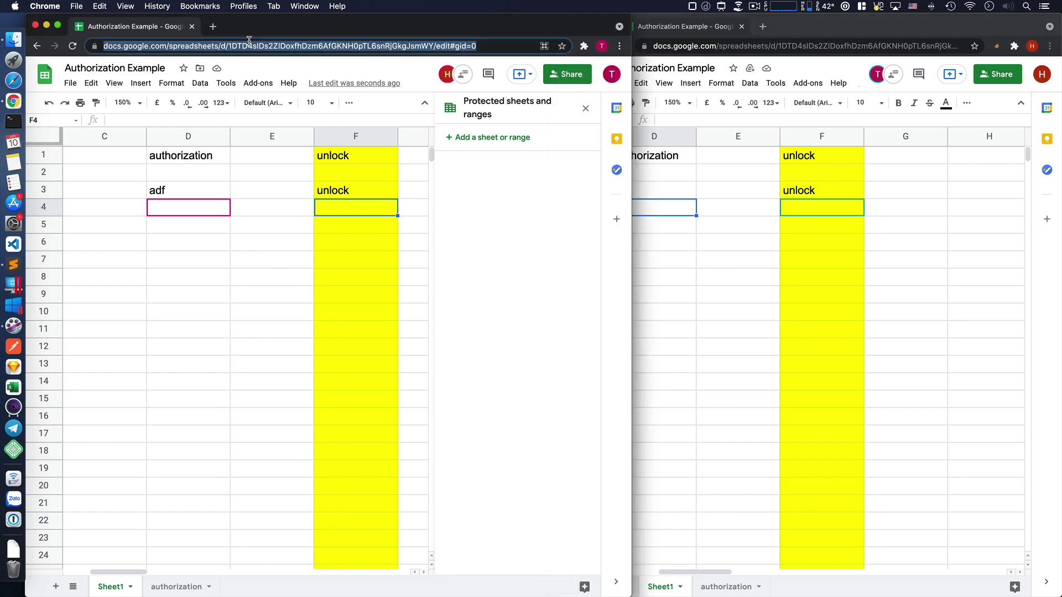
- In a new tab, search dtnguyen.business for 'gas101' and open the GAS101 course page
key(super+t)
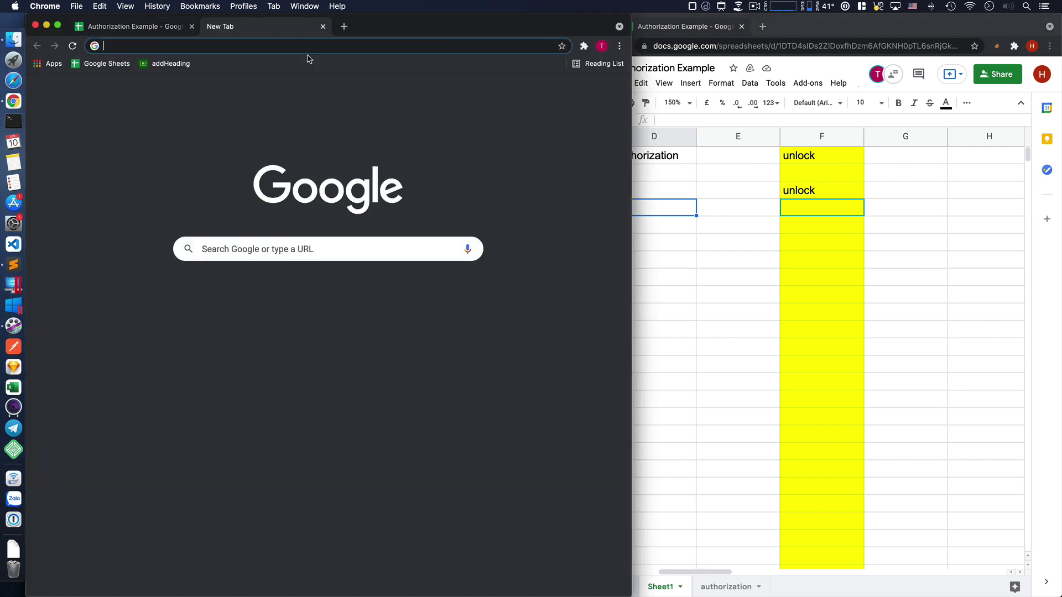
text(dt)
key(Return)
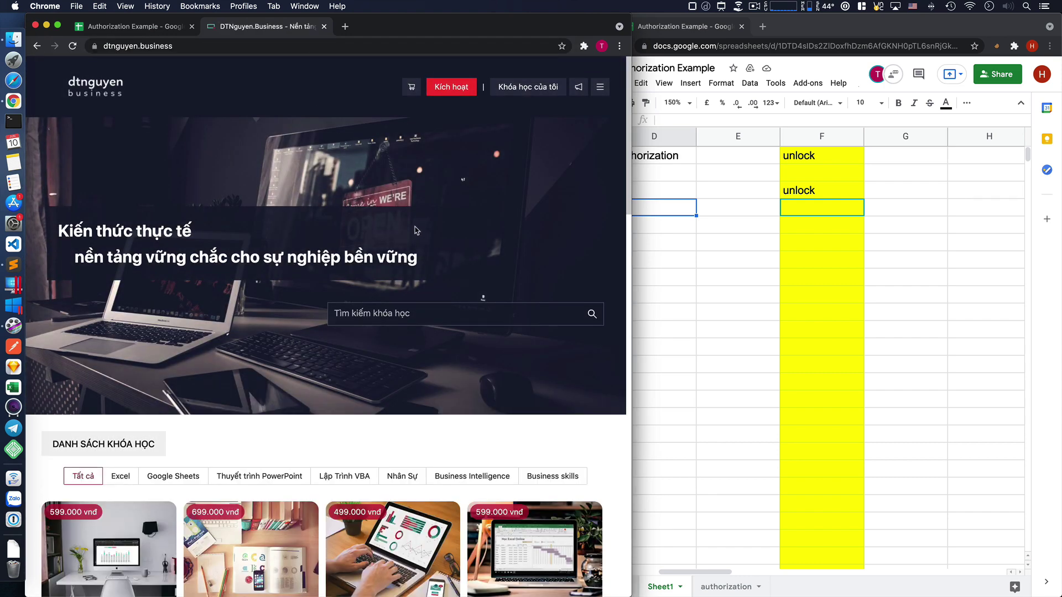
scroll(405, 239, down, 1)
click(375, 293)
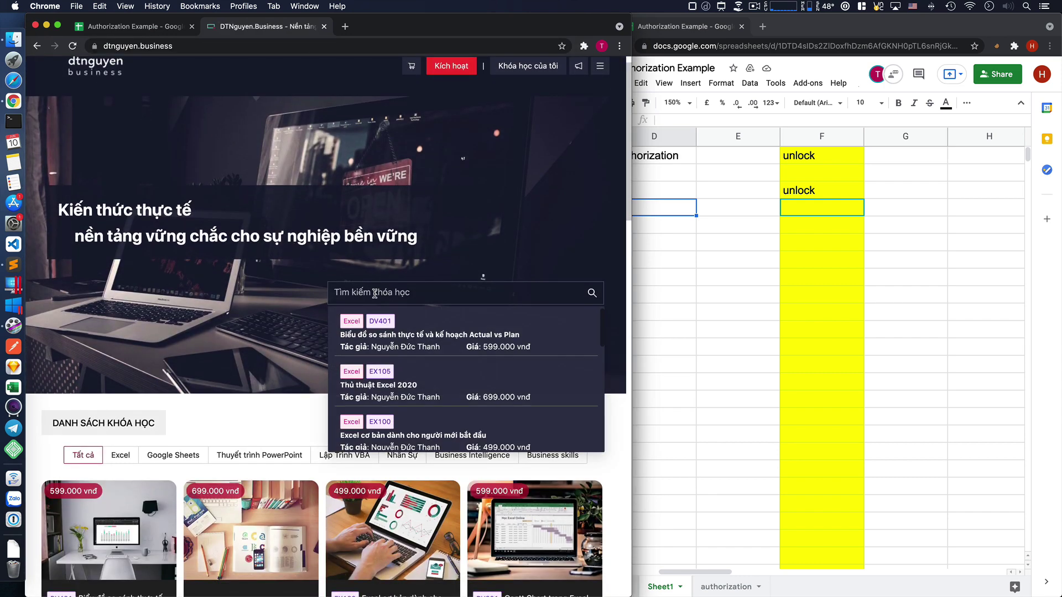
text(gas101)
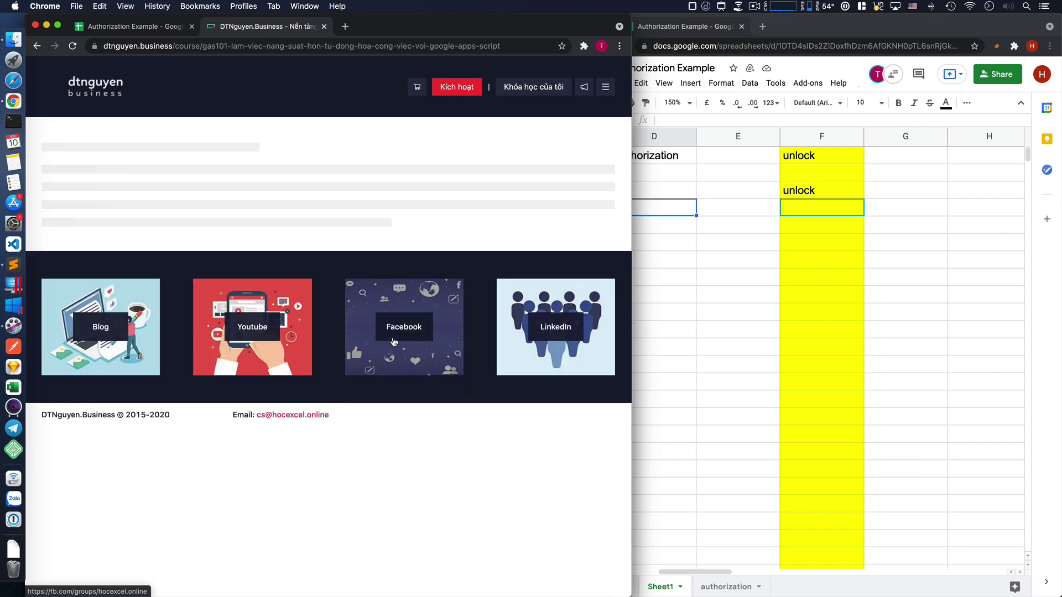
click(390, 341)
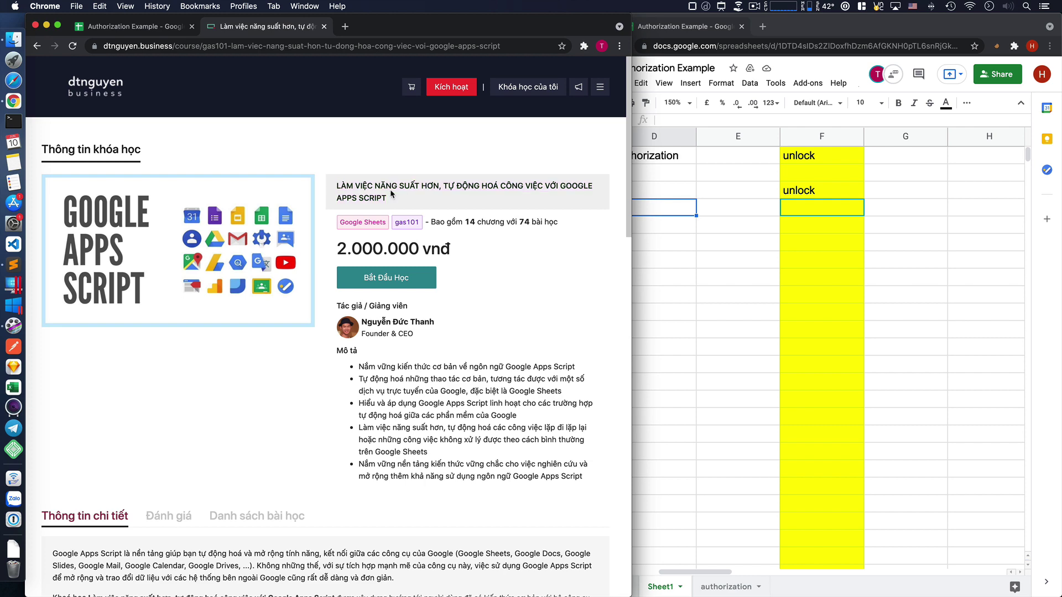
- Browse the course's Danh sách bài học lesson list, then close the tab
scroll(386, 204, down, 1)
scroll(384, 232, up, 1)
scroll(444, 405, down, 3)
scroll(332, 359, down, 3)
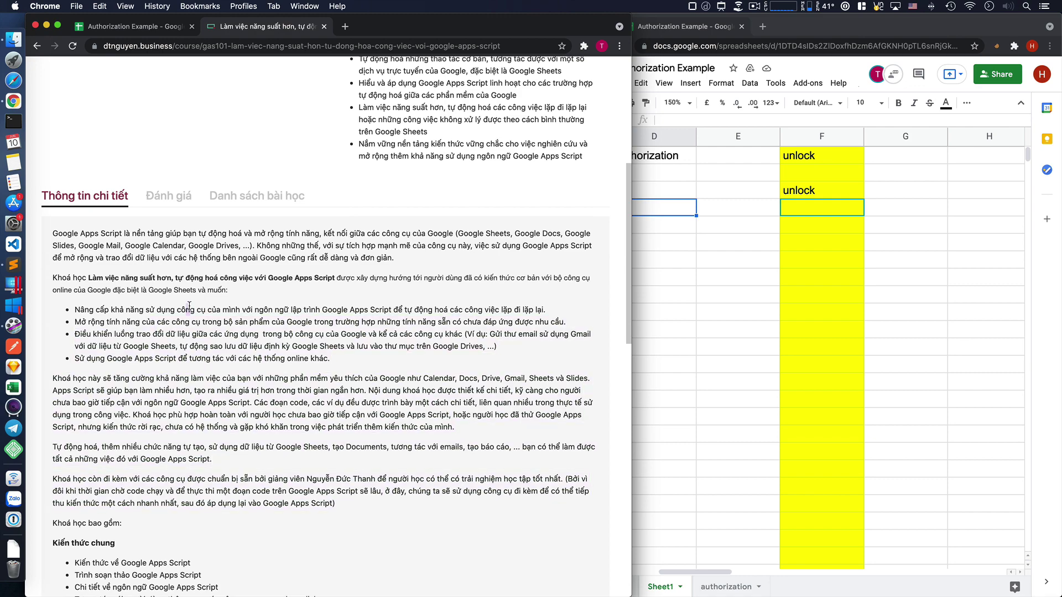
scroll(299, 386, down, 5)
scroll(300, 386, down, 3)
scroll(299, 385, up, 9)
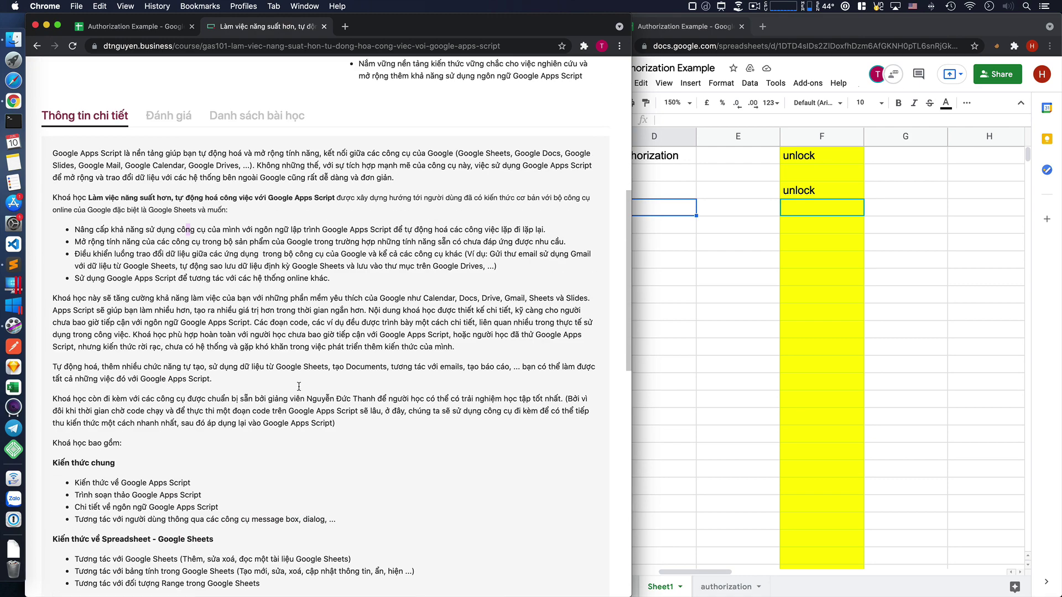
scroll(299, 386, up, 5)
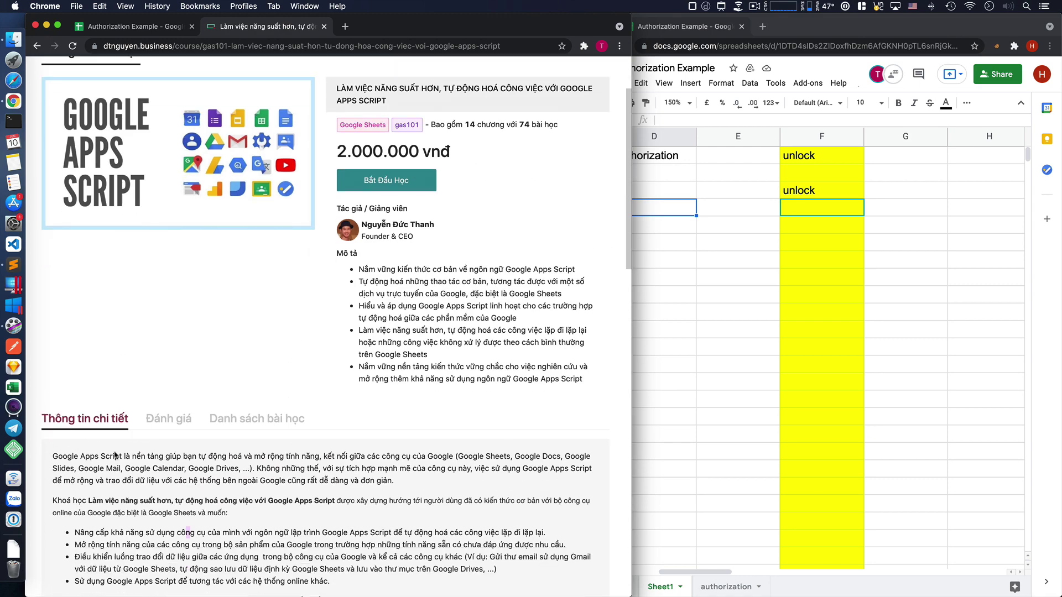
click(267, 422)
scroll(382, 465, down, 2)
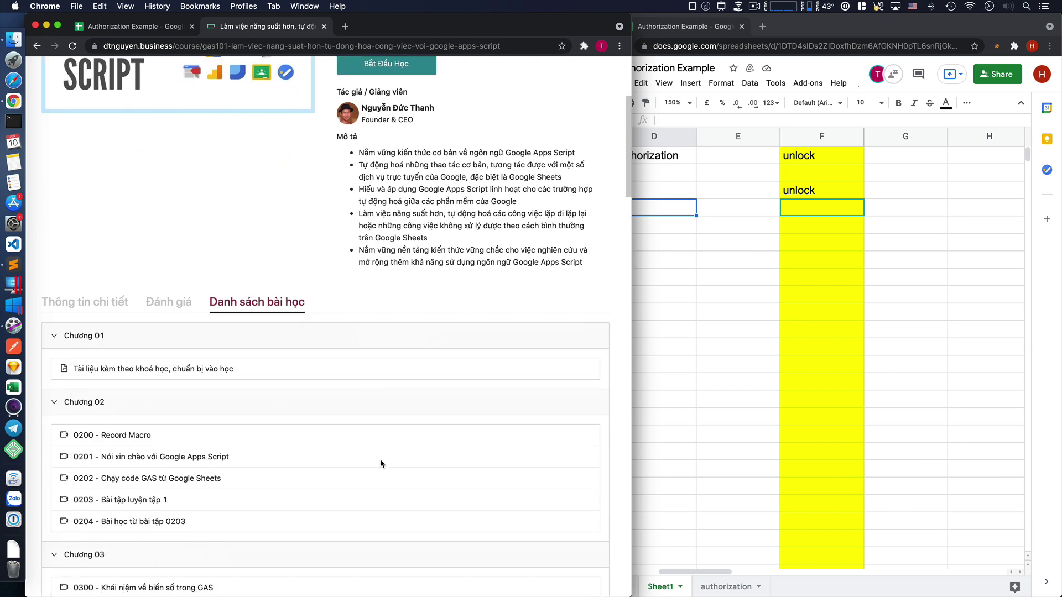
scroll(379, 463, down, 2)
scroll(372, 458, down, 1)
scroll(369, 456, down, 2)
scroll(369, 456, down, 2)
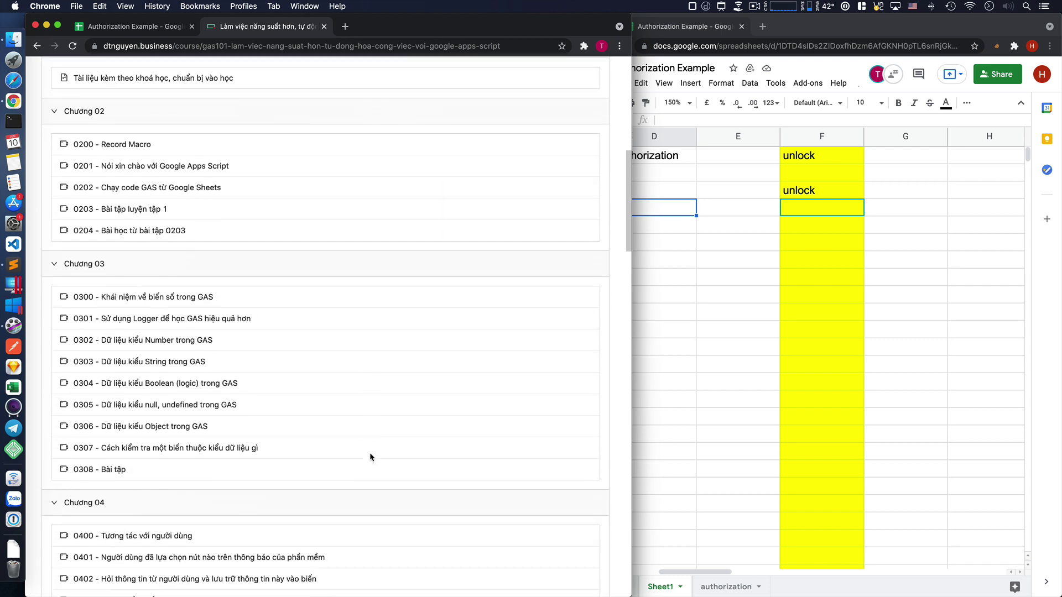
scroll(370, 455, down, 1)
scroll(370, 455, down, 2)
scroll(370, 454, down, 2)
scroll(370, 455, down, 3)
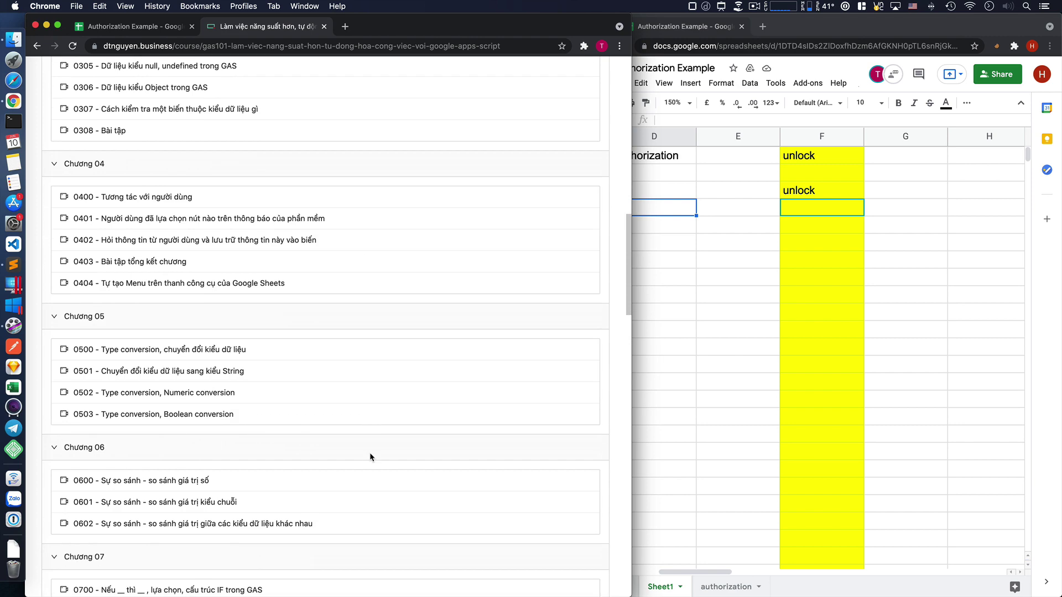
scroll(370, 453, down, 3)
scroll(369, 452, down, 1)
scroll(371, 452, down, 5)
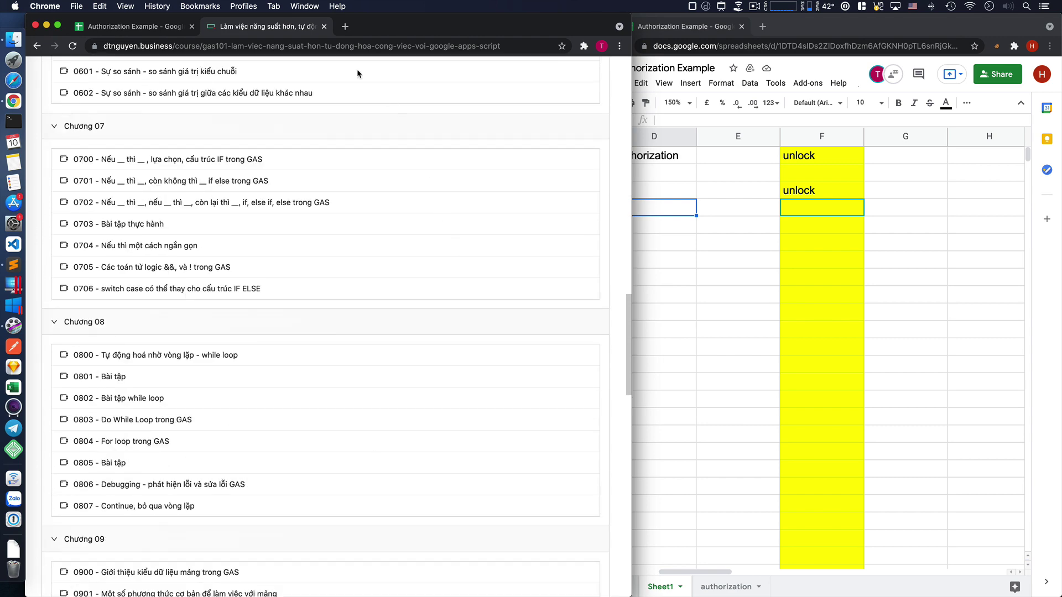
click(324, 26)
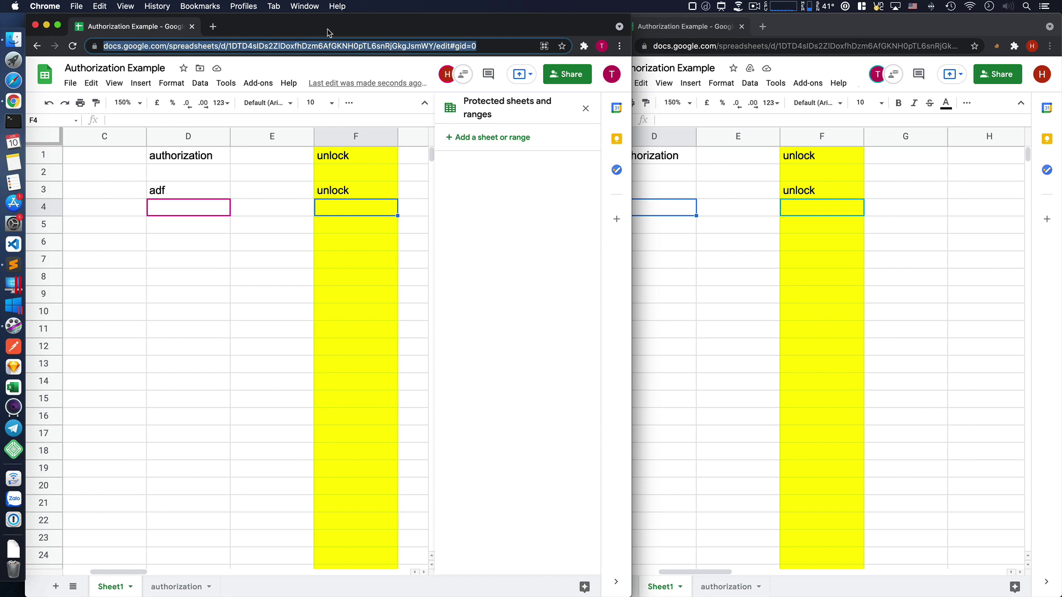
- Enter 'lock' in cell F6 to add a protection on row 6 of Sheet1
click(490, 208)
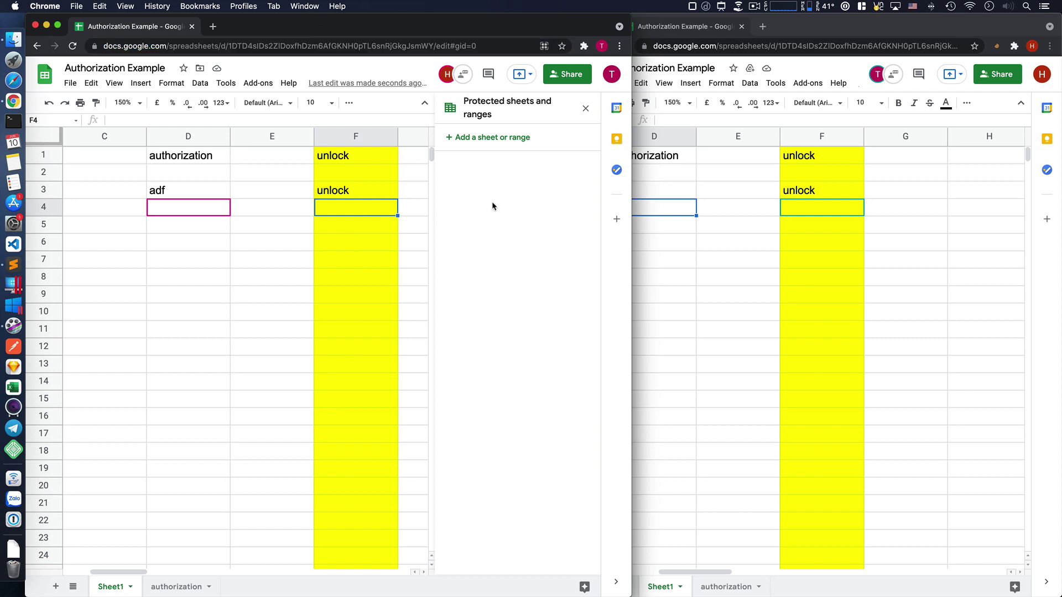
click(371, 225)
click(363, 237)
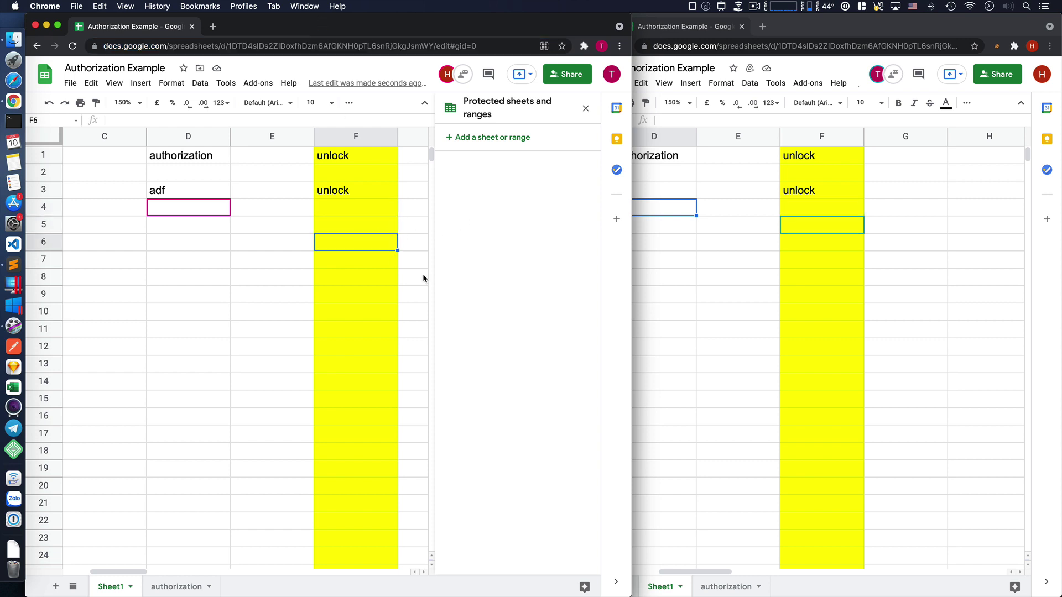
text(lock)
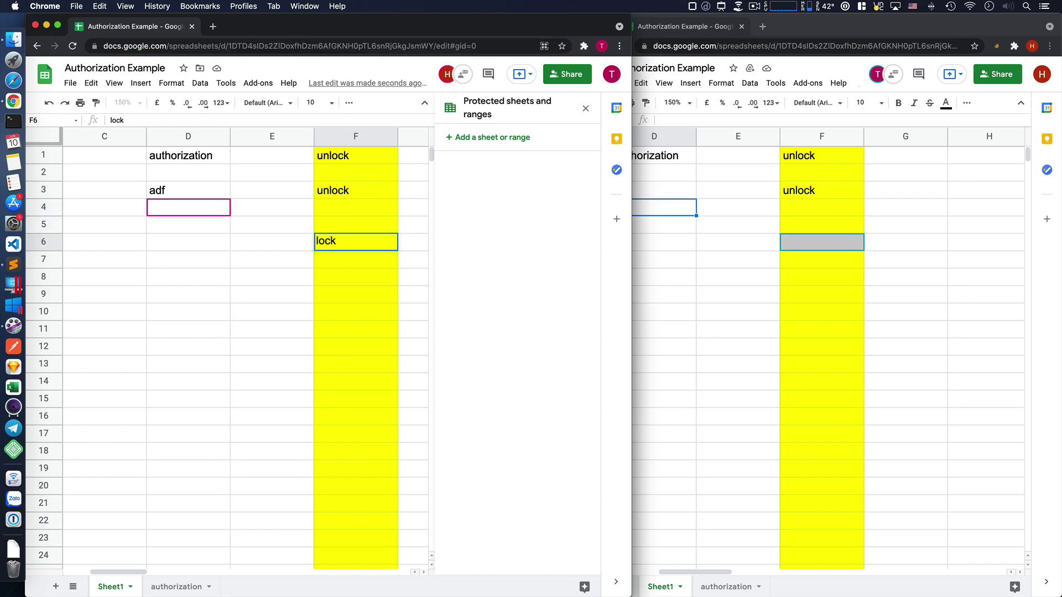
key(Return)
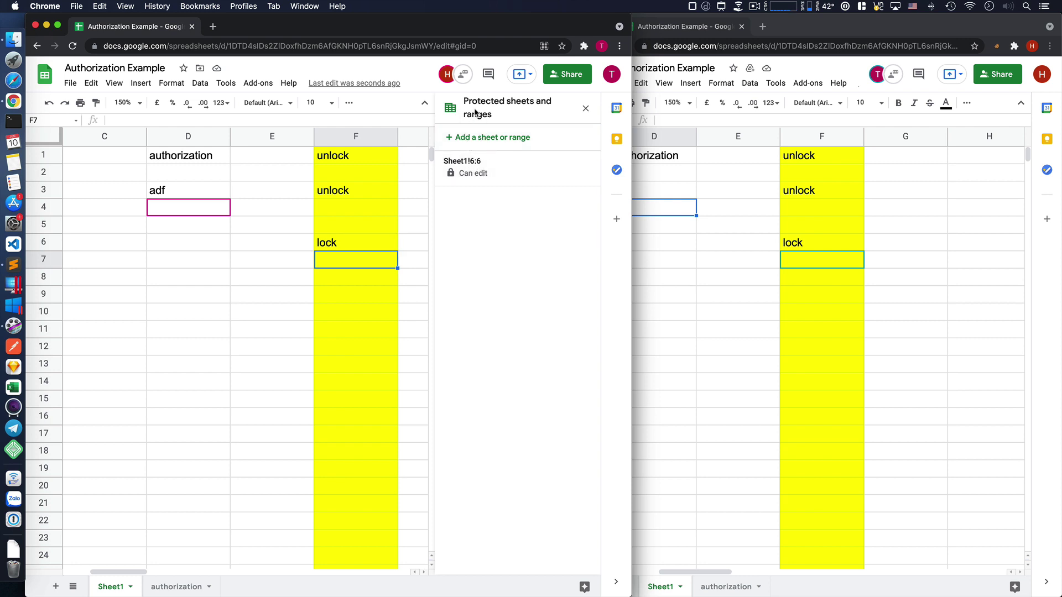
- Inspect the Sheet1!6:6 protection's editor permissions, including the Custom option, without changing them
click(518, 166)
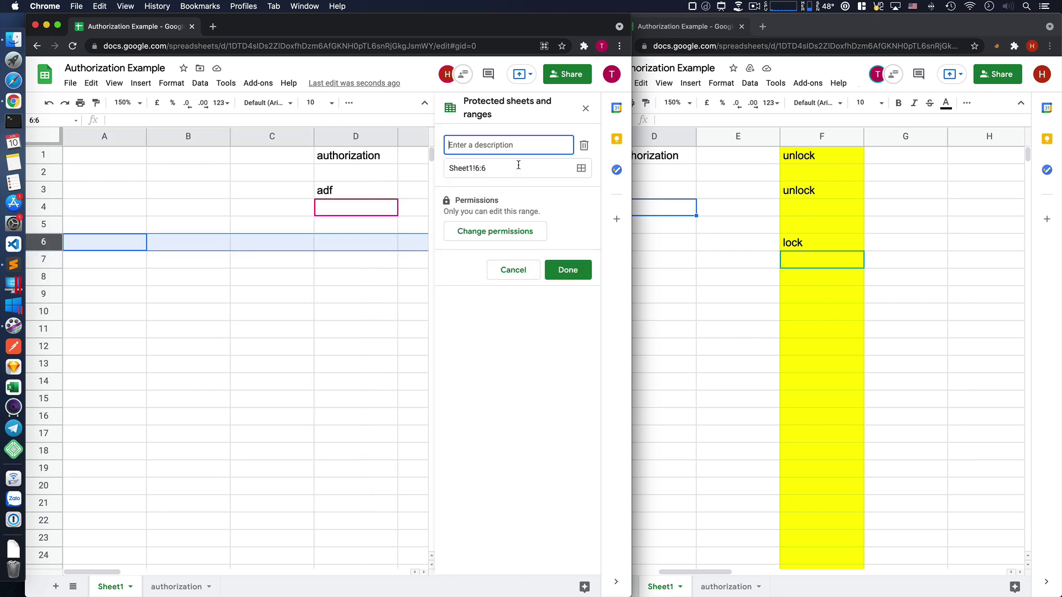
click(506, 232)
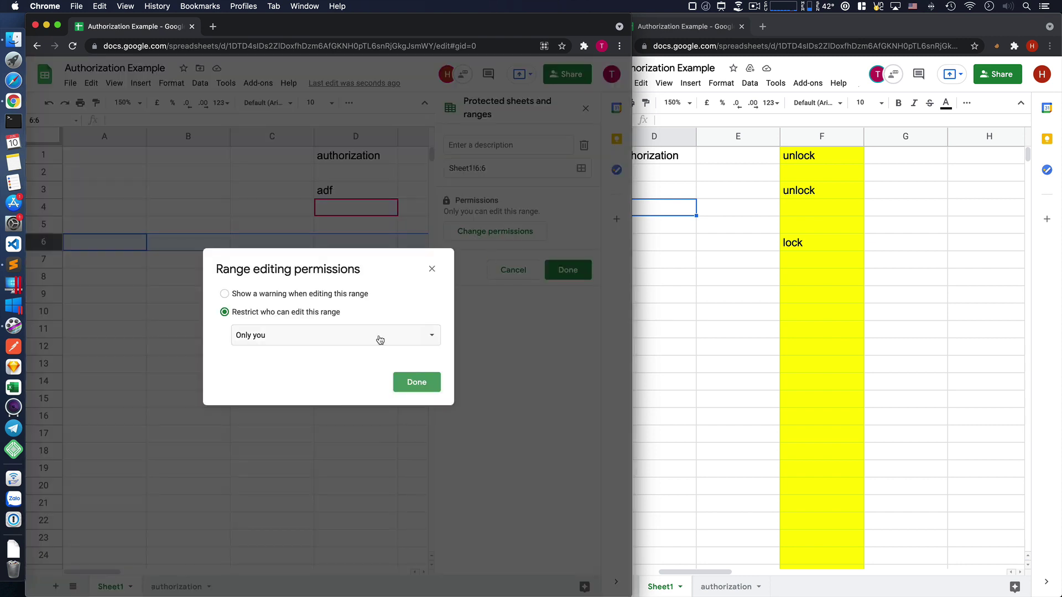
click(379, 338)
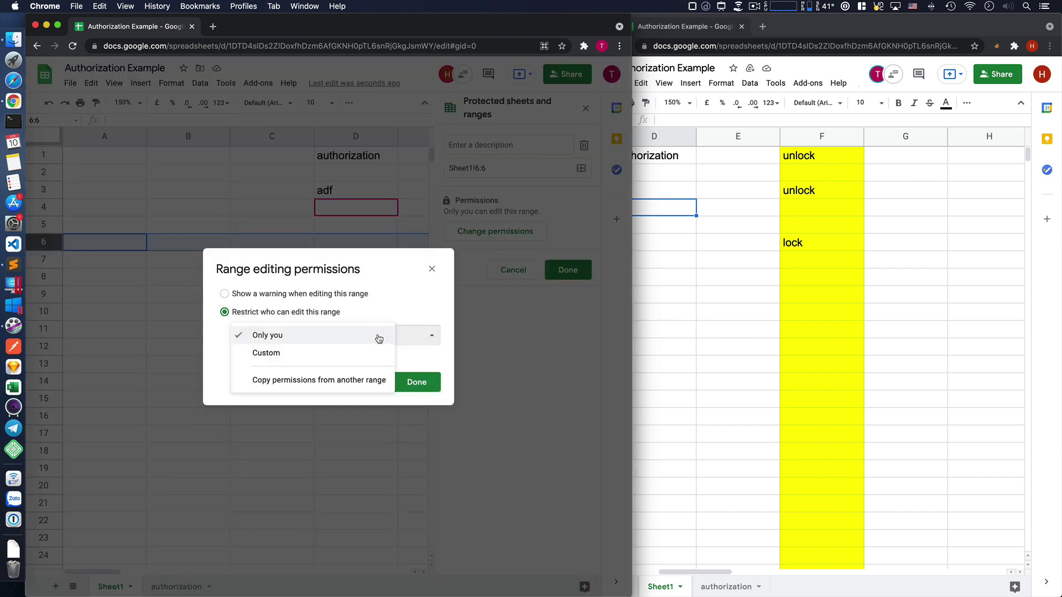
click(288, 354)
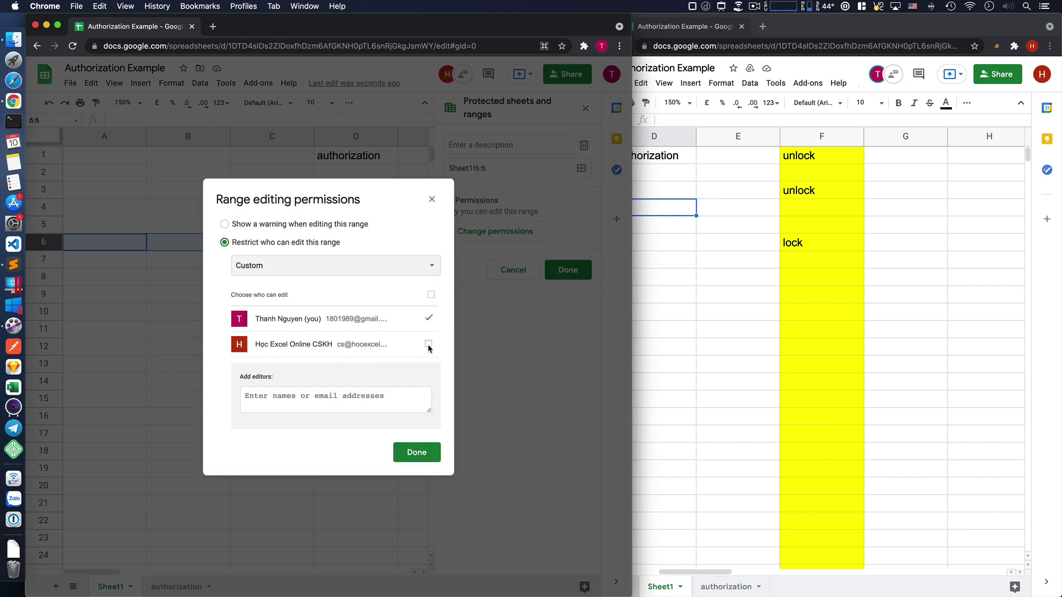
click(432, 200)
click(529, 269)
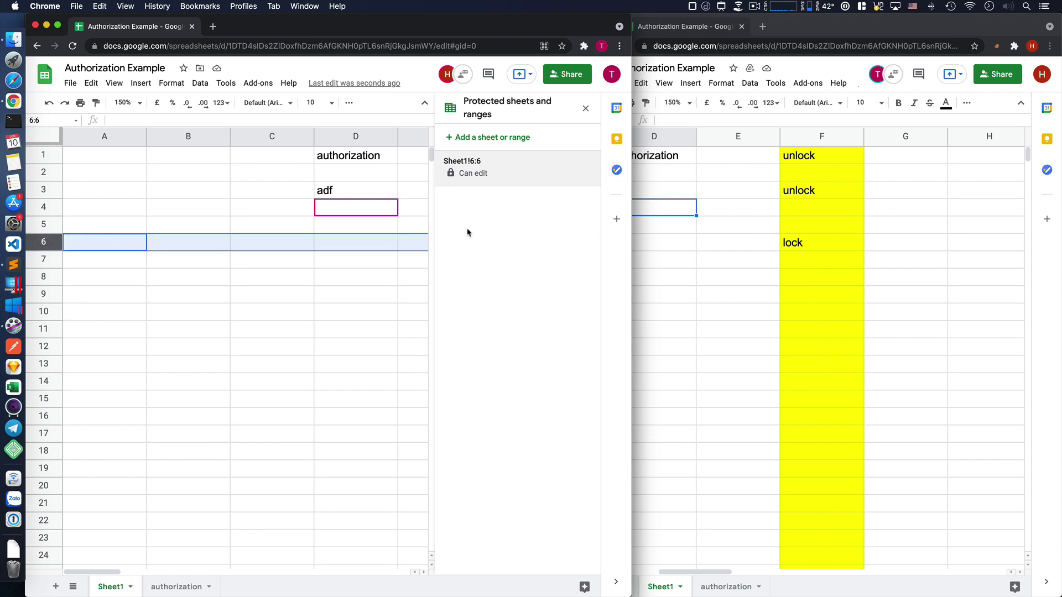
- Delete the Sheet1!6:6 protected range, confirming Remove
click(523, 166)
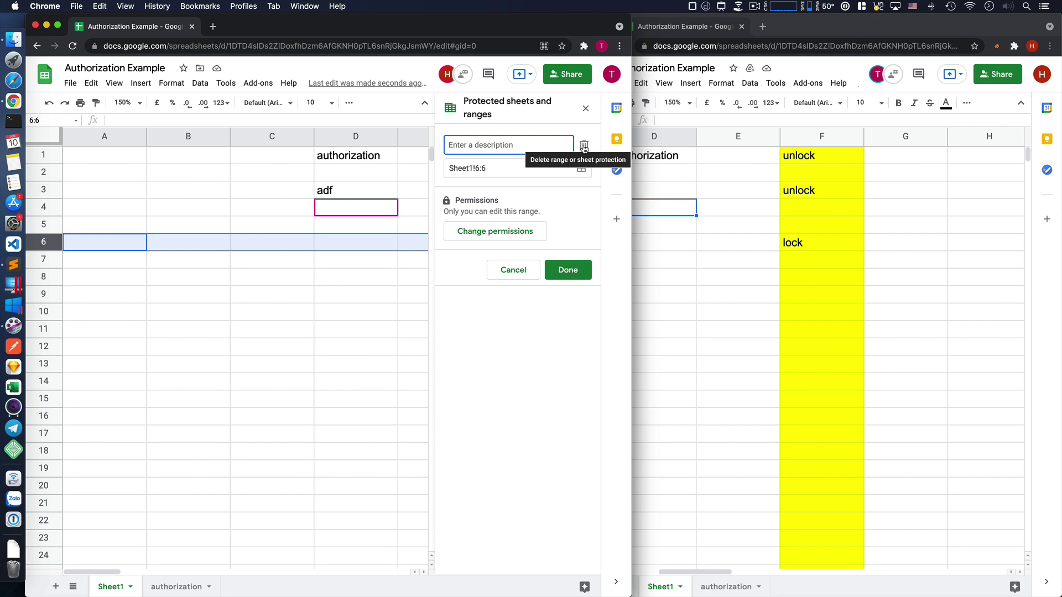
click(583, 146)
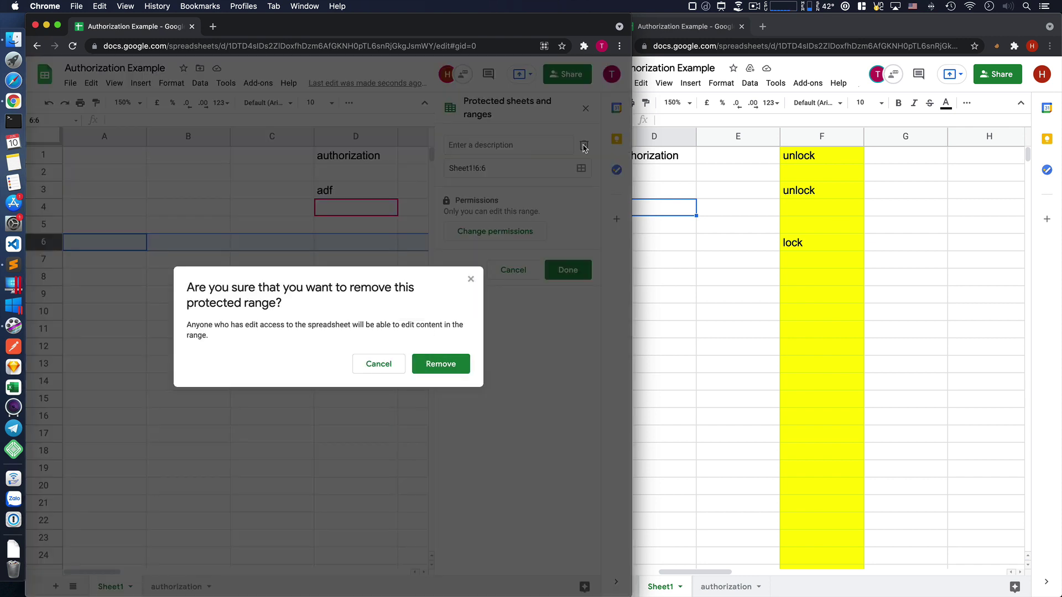
click(441, 363)
click(345, 303)
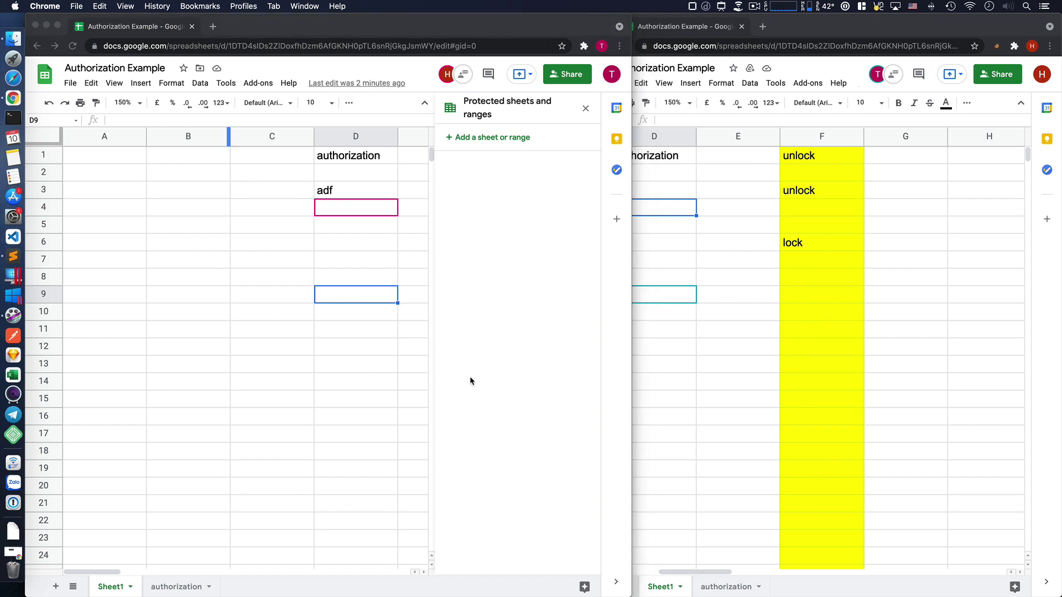
- Open the Tools menu of the Authorization Example spreadsheet
click(201, 83)
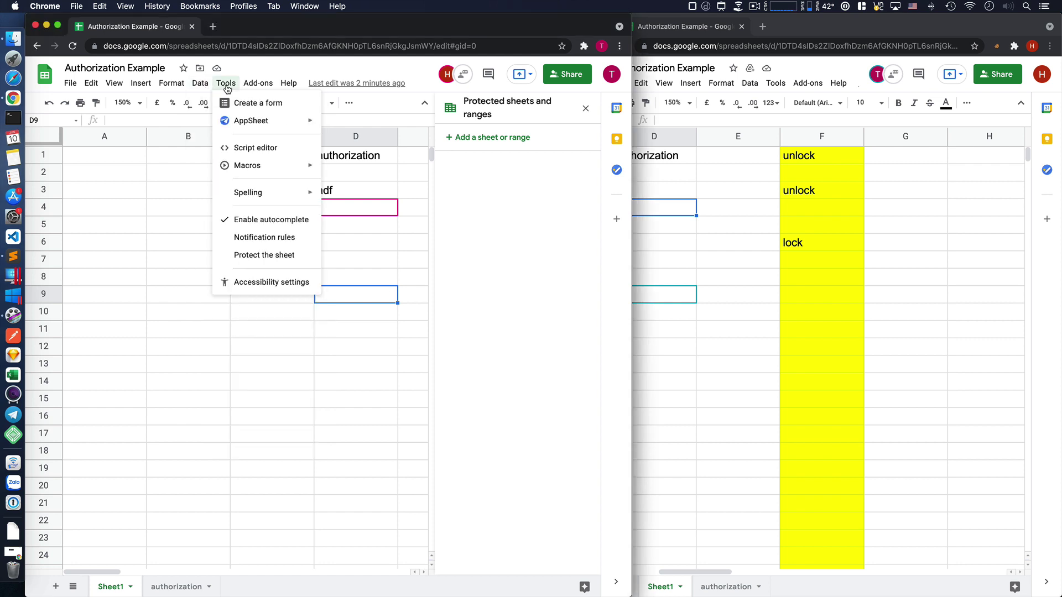
- Open the Script editor showing the empty macros.gs, then switch back to the Authorization Example tab
click(267, 151)
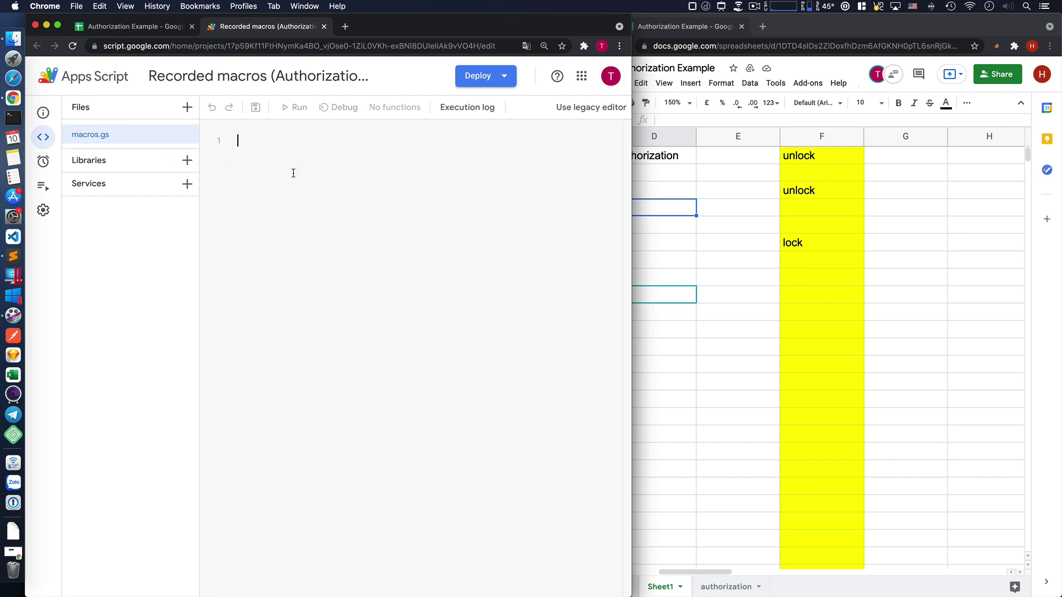
click(138, 28)
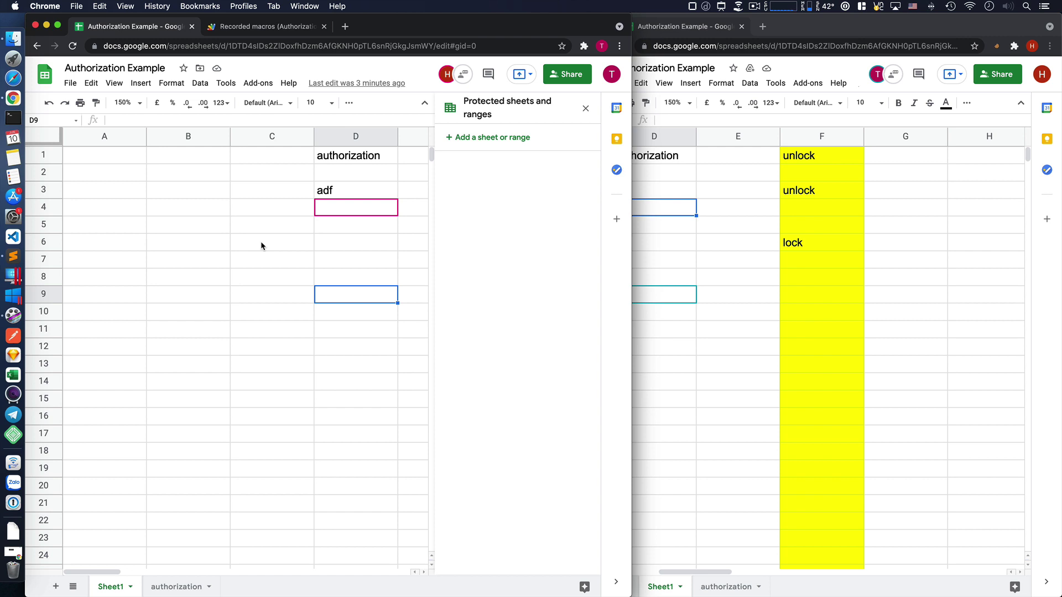
- Start recording a macro and protect row 9, removing the second editor so only the owner can edit
click(225, 84)
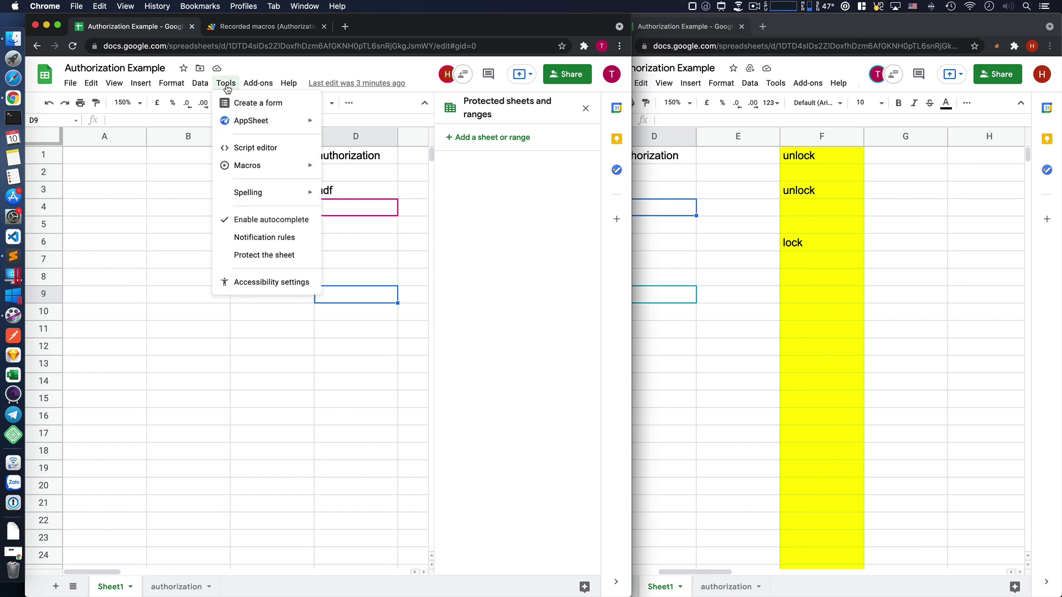
mouse_move(247, 165)
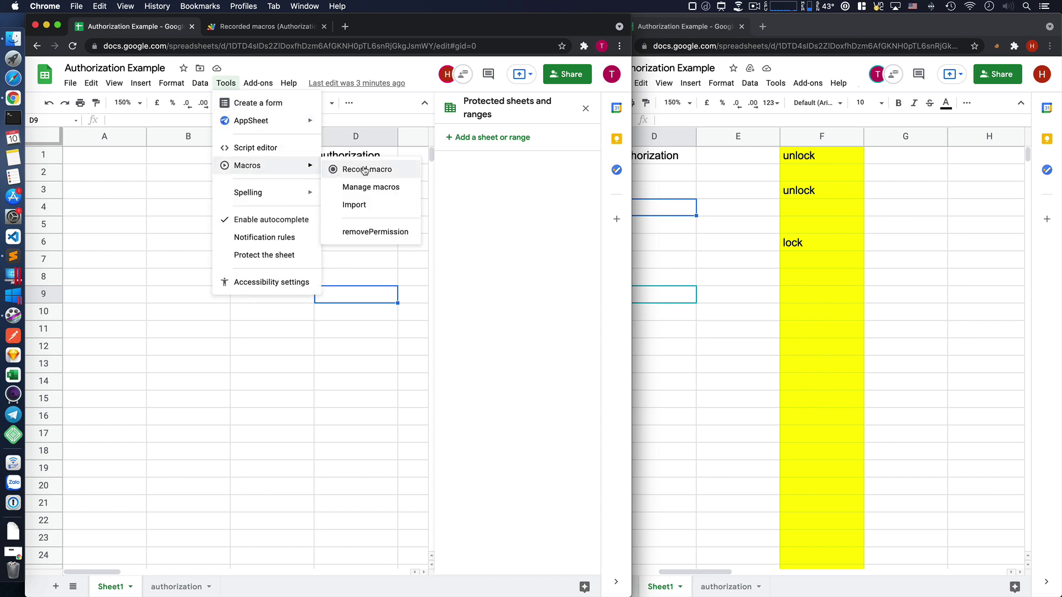
click(364, 170)
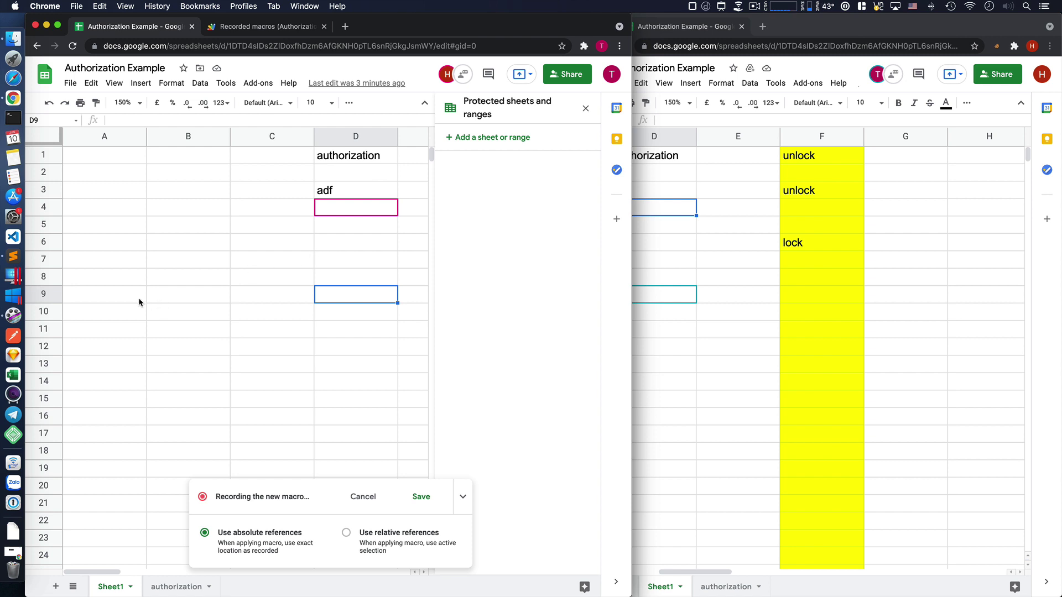
click(44, 294)
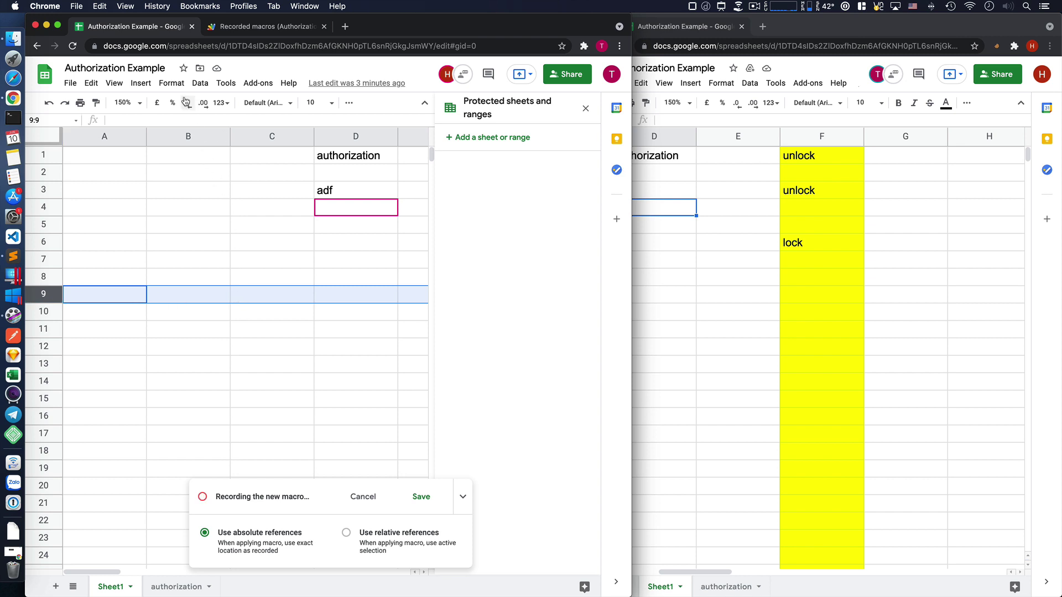
click(199, 83)
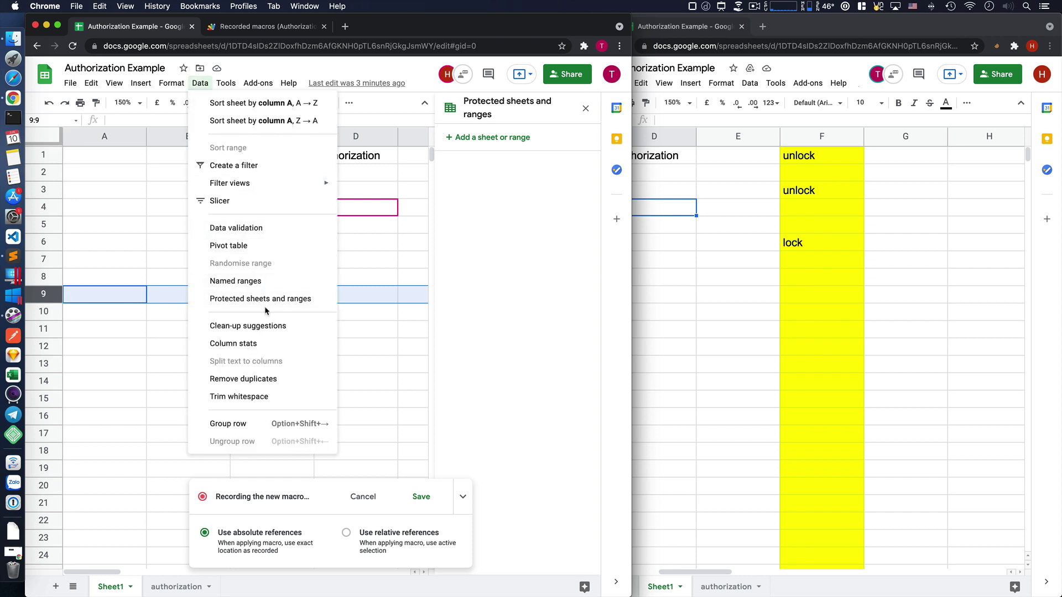
click(282, 304)
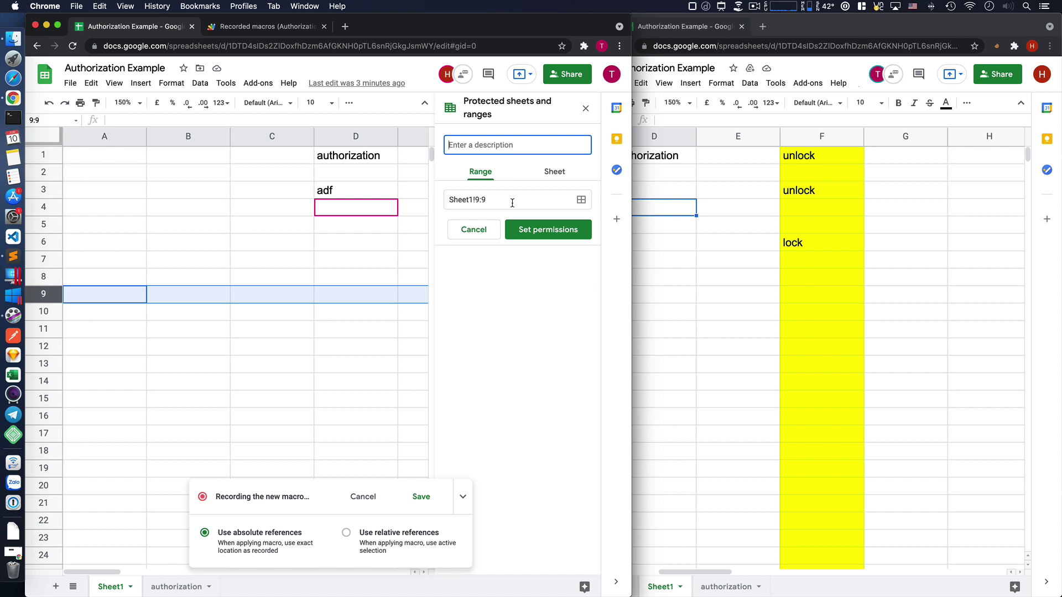
click(561, 233)
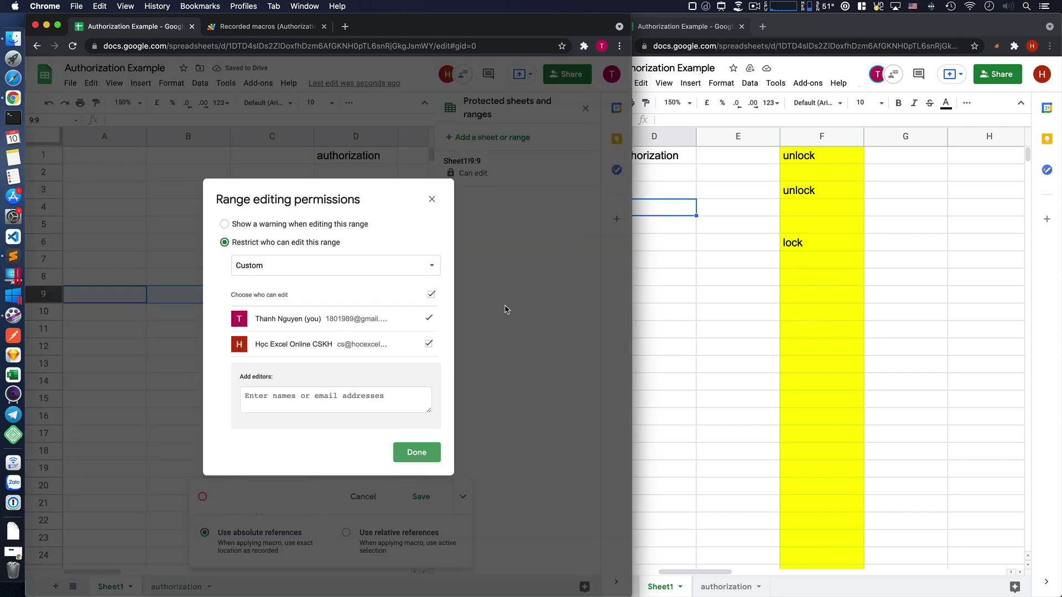
click(428, 345)
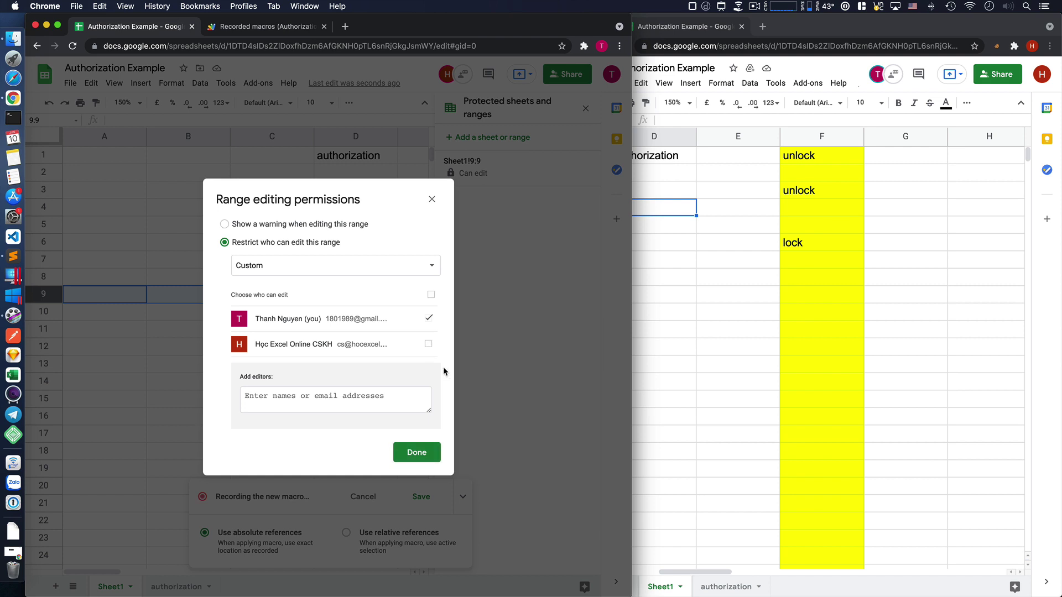
click(416, 452)
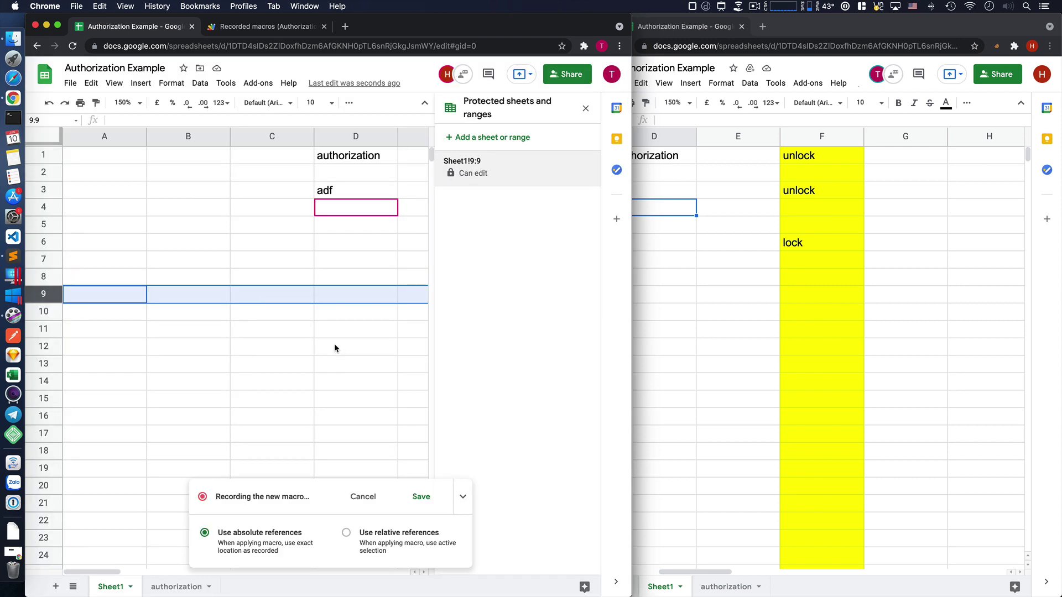
click(516, 173)
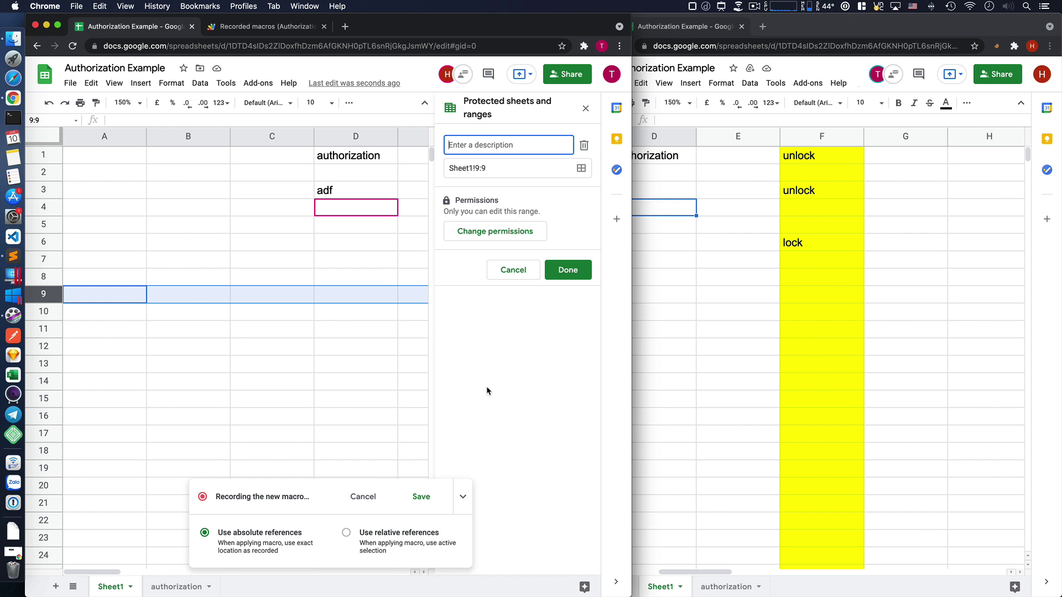
- Save the recorded macro under the name removePermission
click(420, 497)
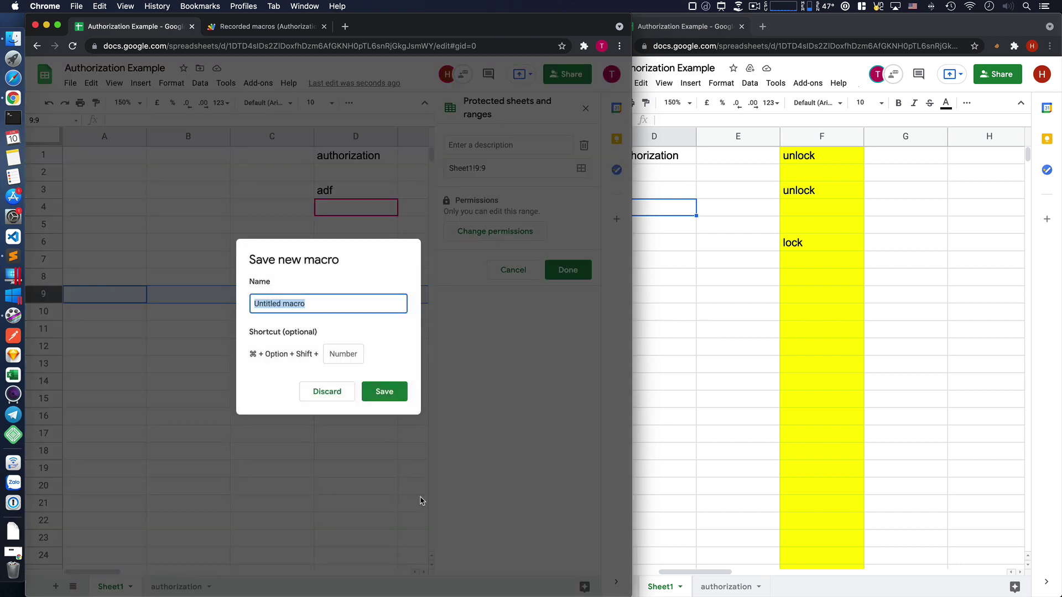
text(re)
key(BackSpace)
text(removePer)
text(mission)
key(Return)
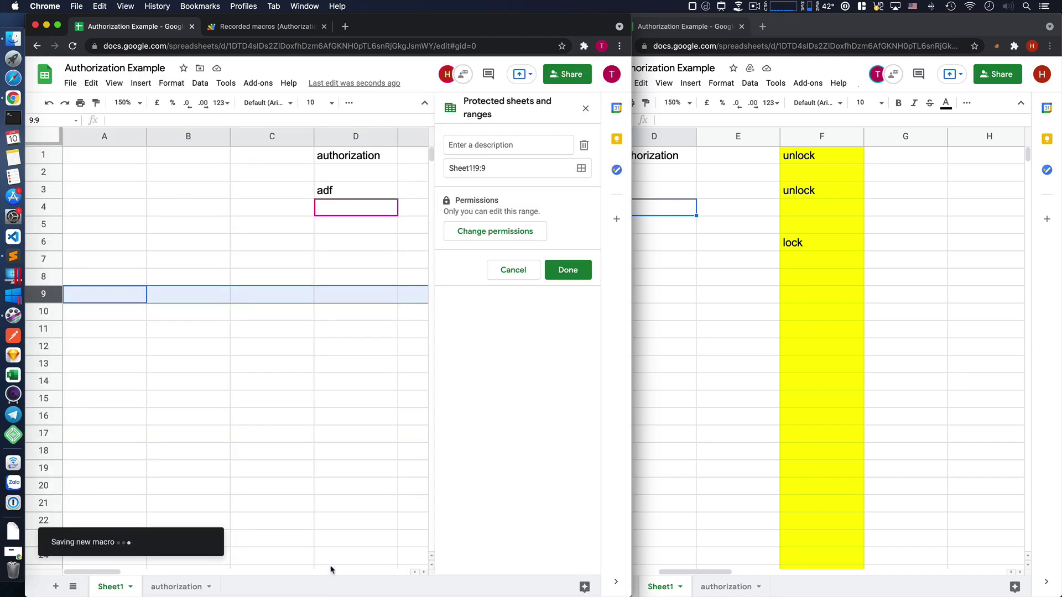
- Review the recorded removePermission code and its removeEditors call, add blank lines, then return to the spreadsheet
click(162, 539)
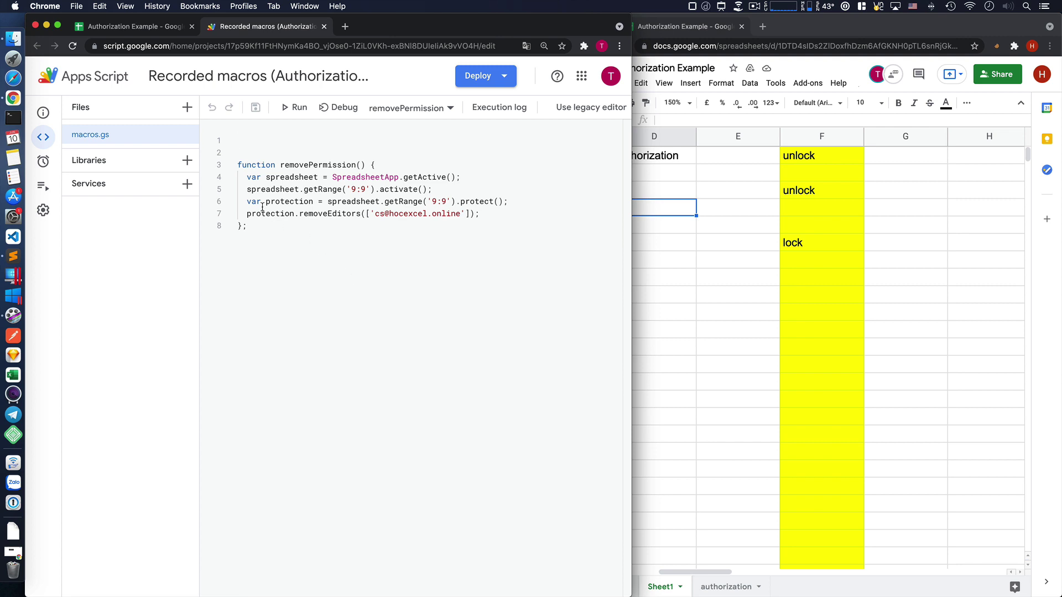
drag(284, 235, 229, 166)
click(287, 254)
key(Return)
key(Return)
drag(374, 214, 464, 215)
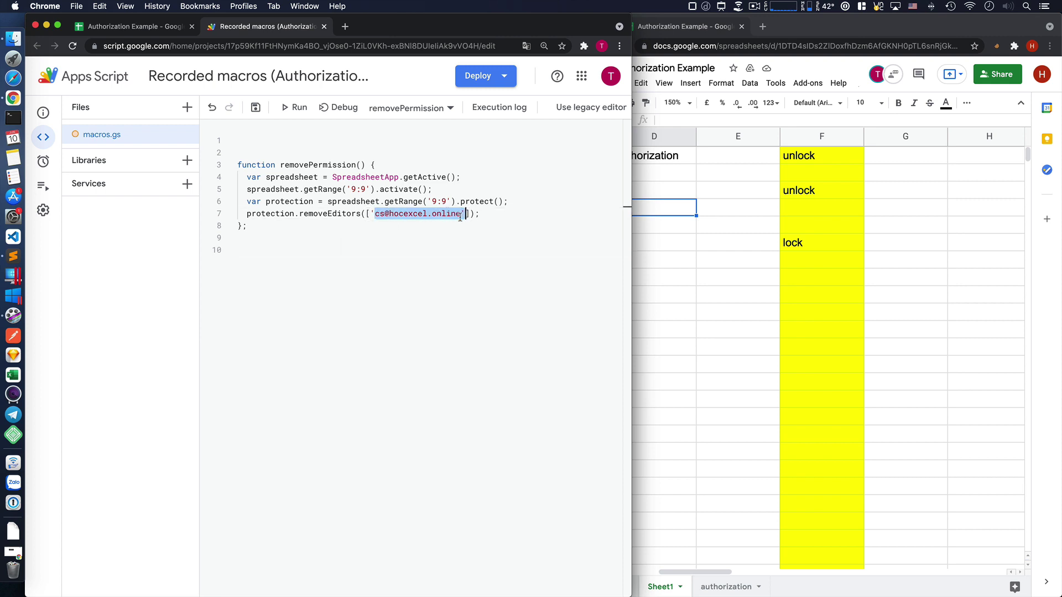
click(443, 253)
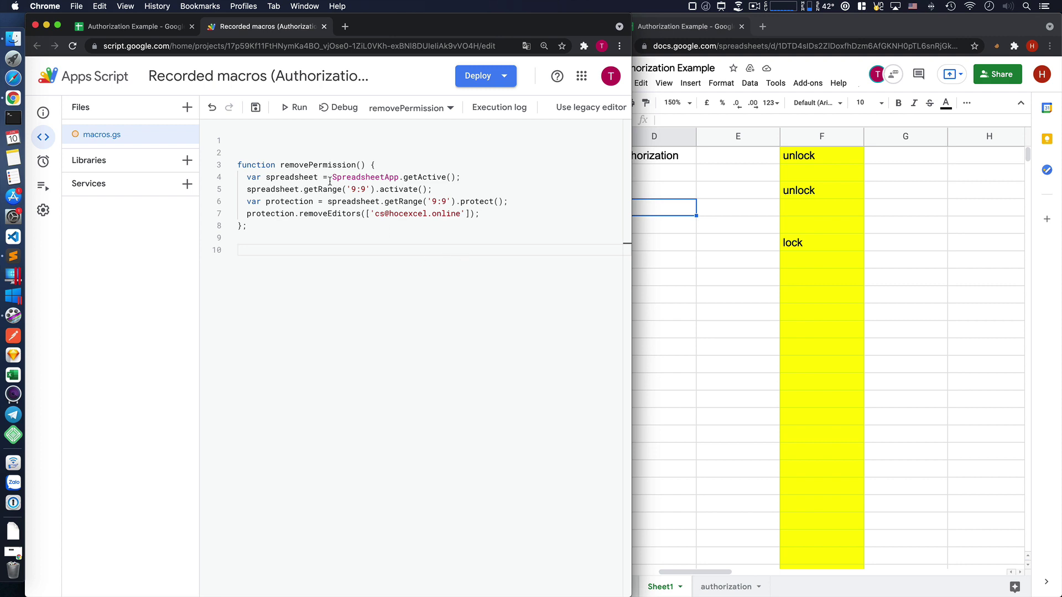
click(131, 28)
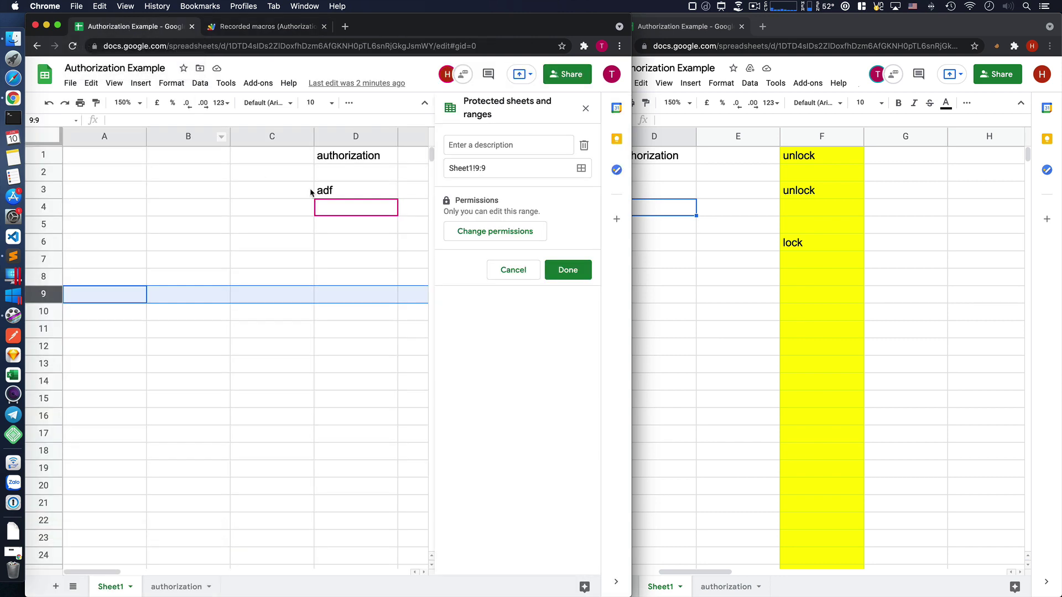
- Start recording another macro and bring up the Sheet1!9:9 protection's editing permissions
click(513, 275)
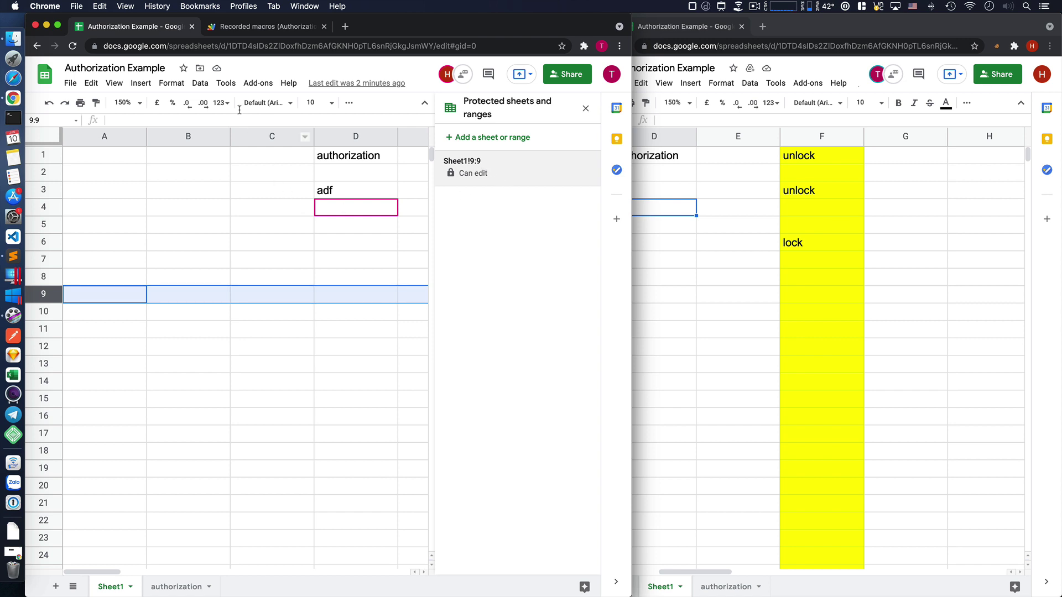
click(226, 84)
mouse_move(248, 165)
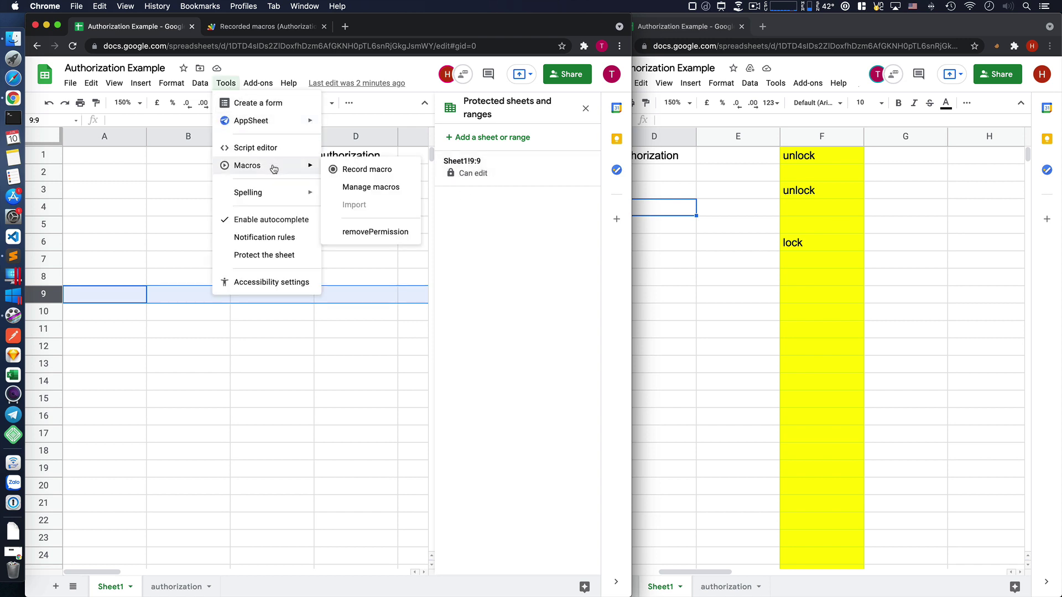
click(367, 169)
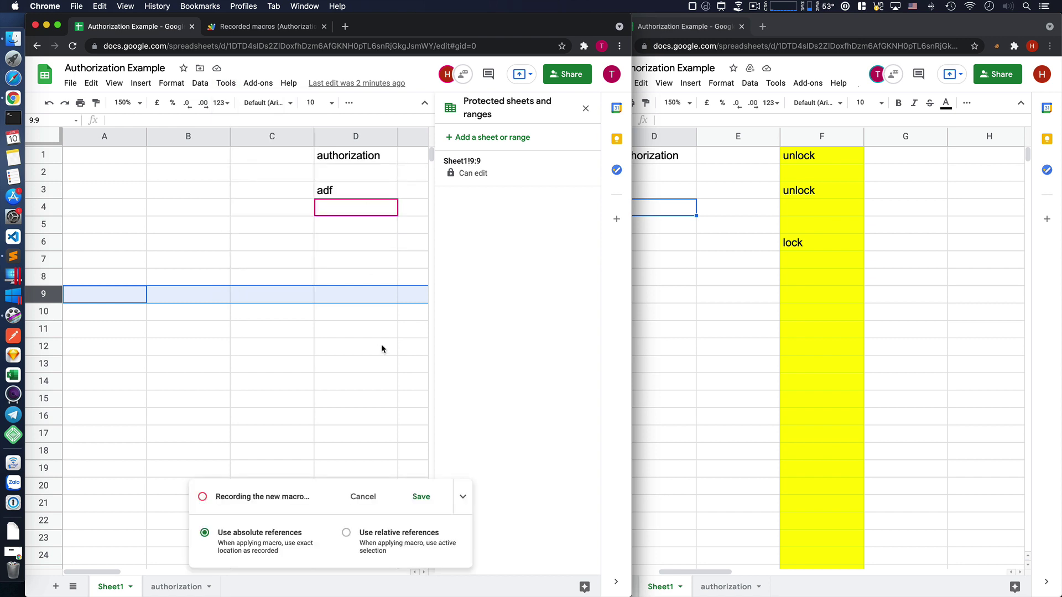
click(513, 167)
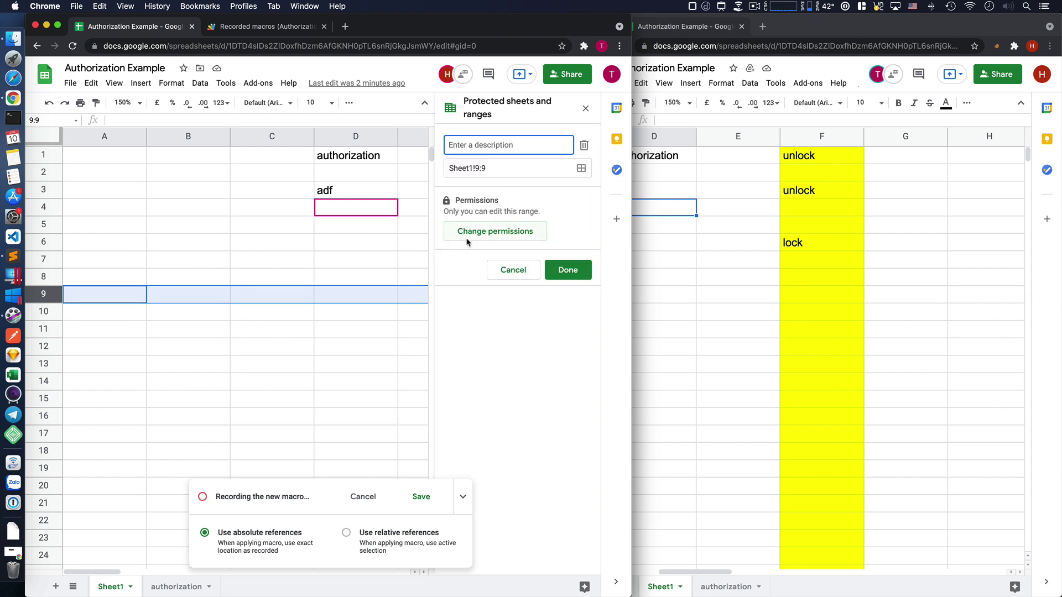
click(508, 237)
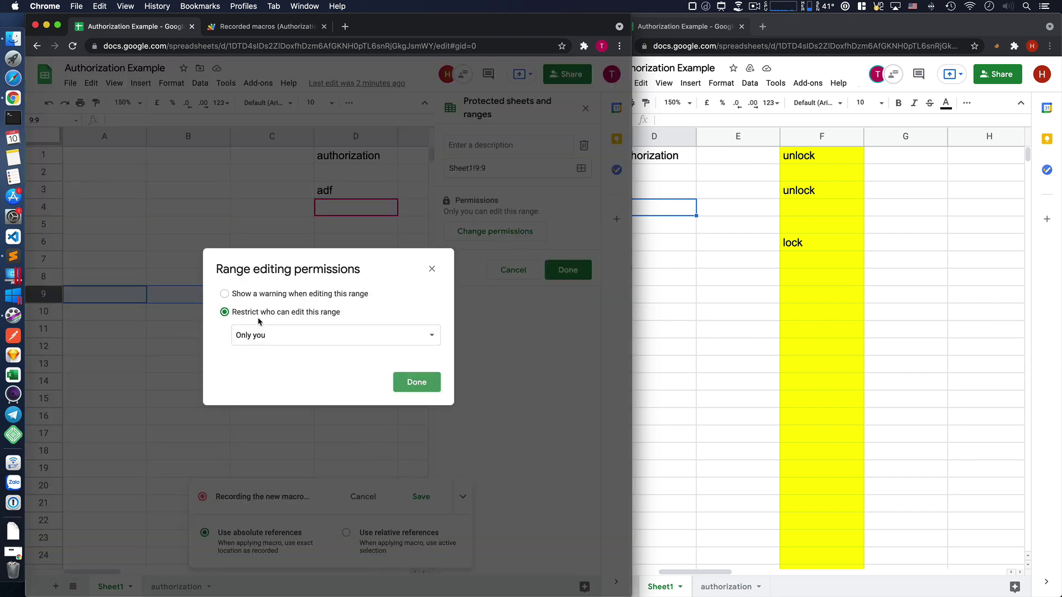
- Switch row 9's permissions to Custom and allow the second editor to edit the range too
click(271, 336)
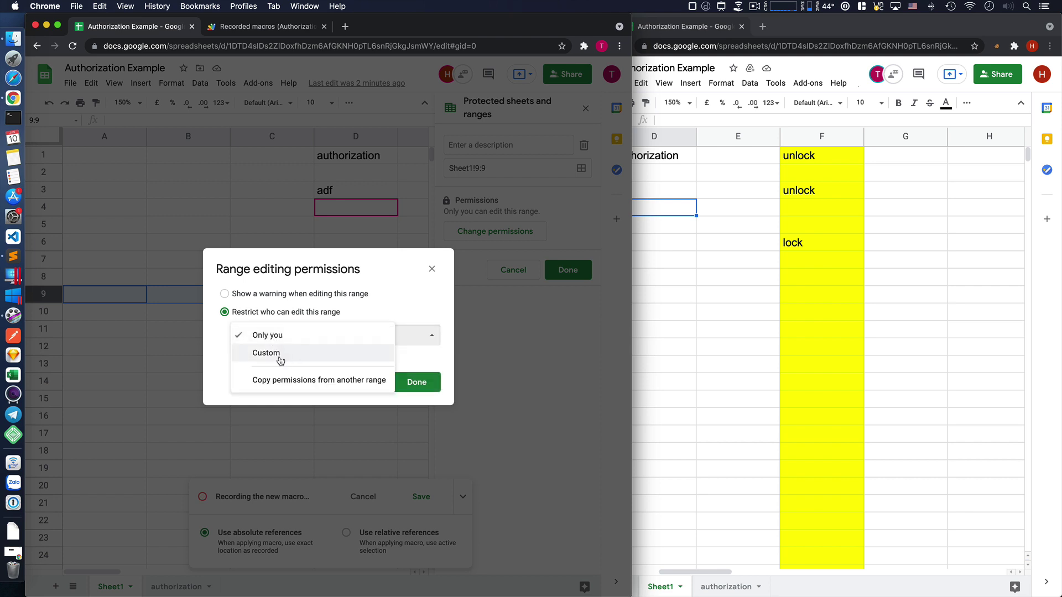
click(281, 357)
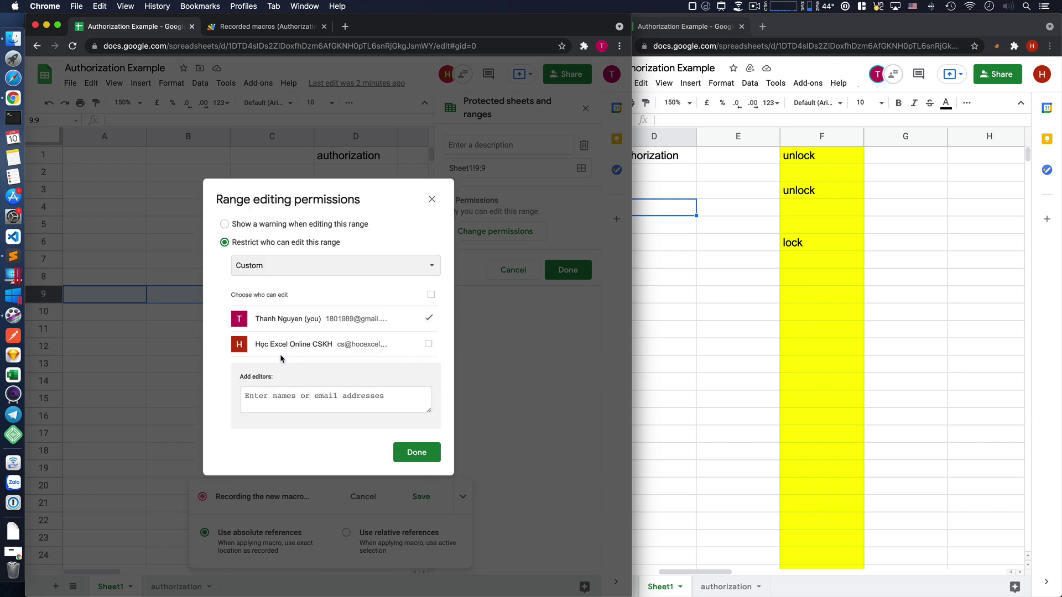
click(428, 345)
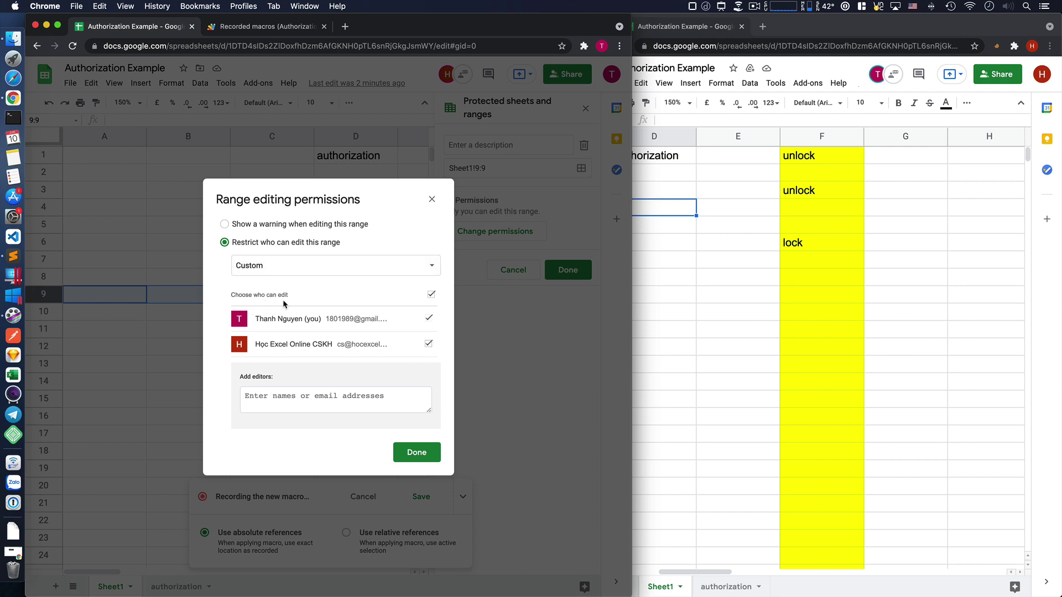
click(416, 453)
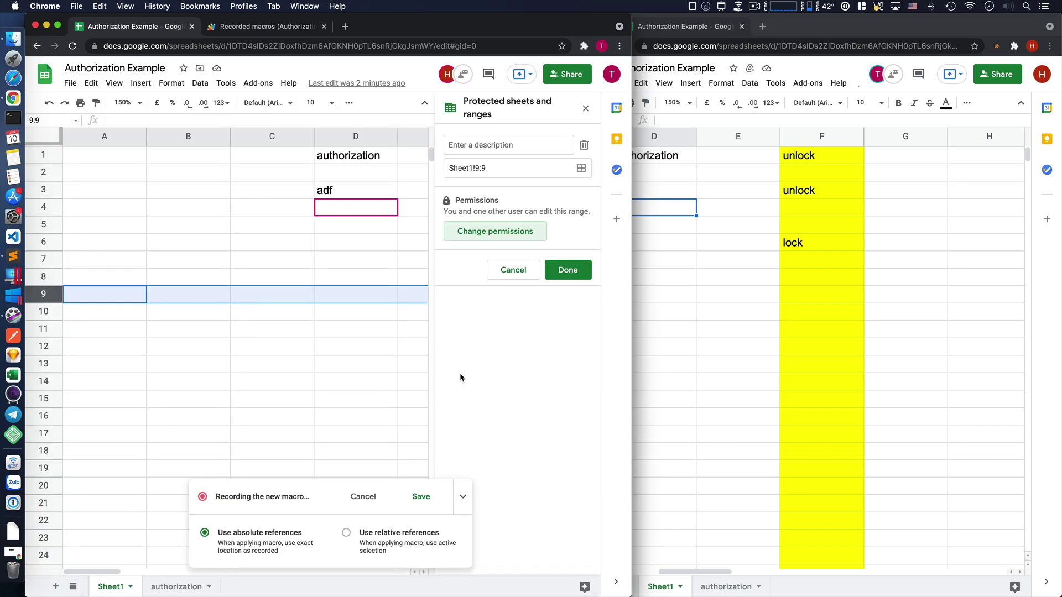
click(551, 272)
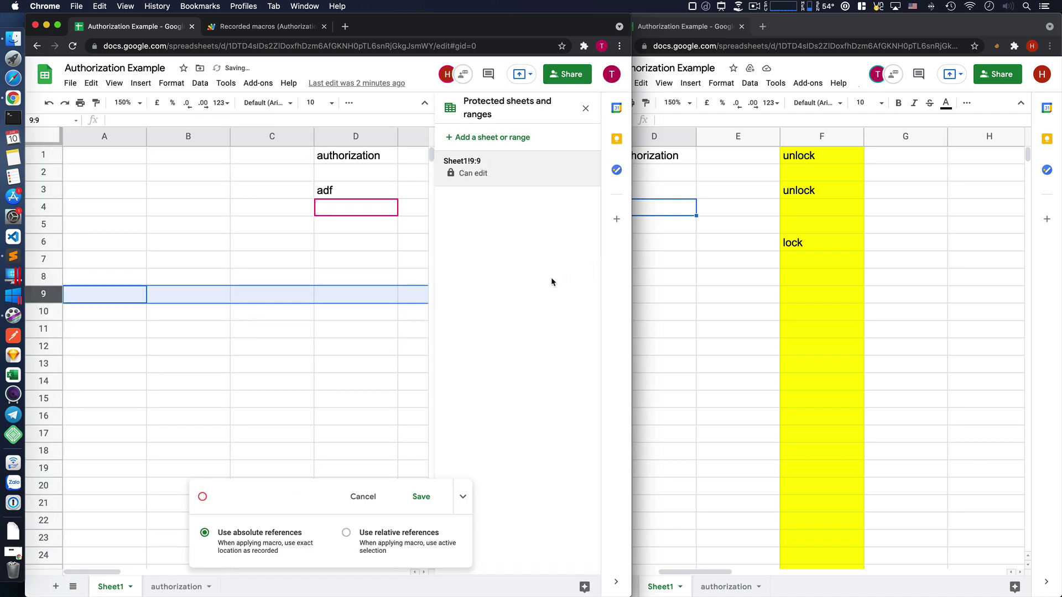
click(503, 181)
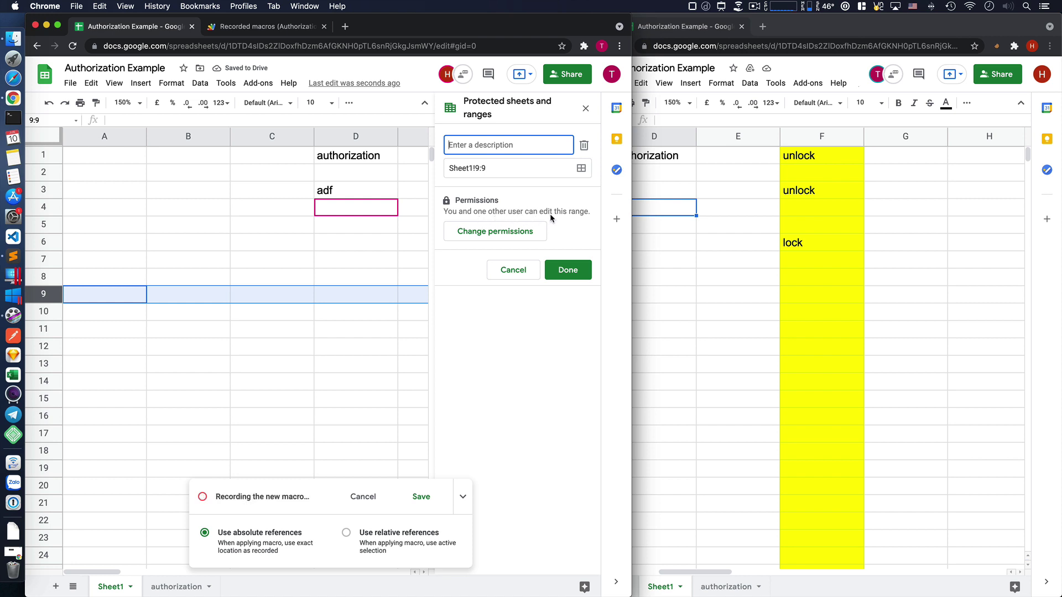
click(518, 264)
- Save the recorded macro as removeProtection
click(422, 500)
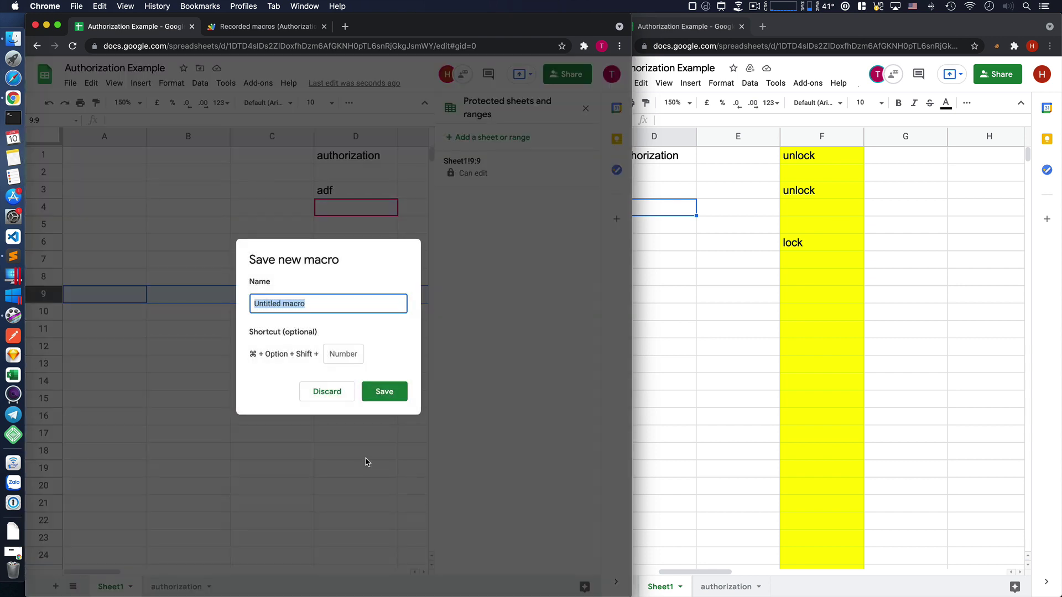
text(re)
text(moveP)
text(tect)
text(ion)
click(396, 399)
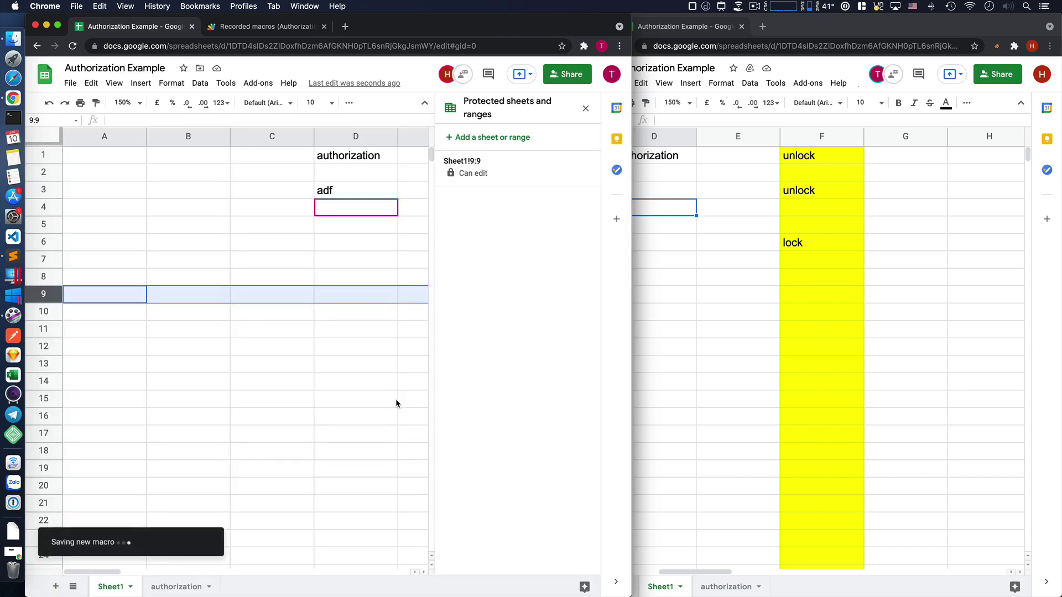
- Open the macros script and begin a new protection line after removePermission's removeEditors call
click(153, 538)
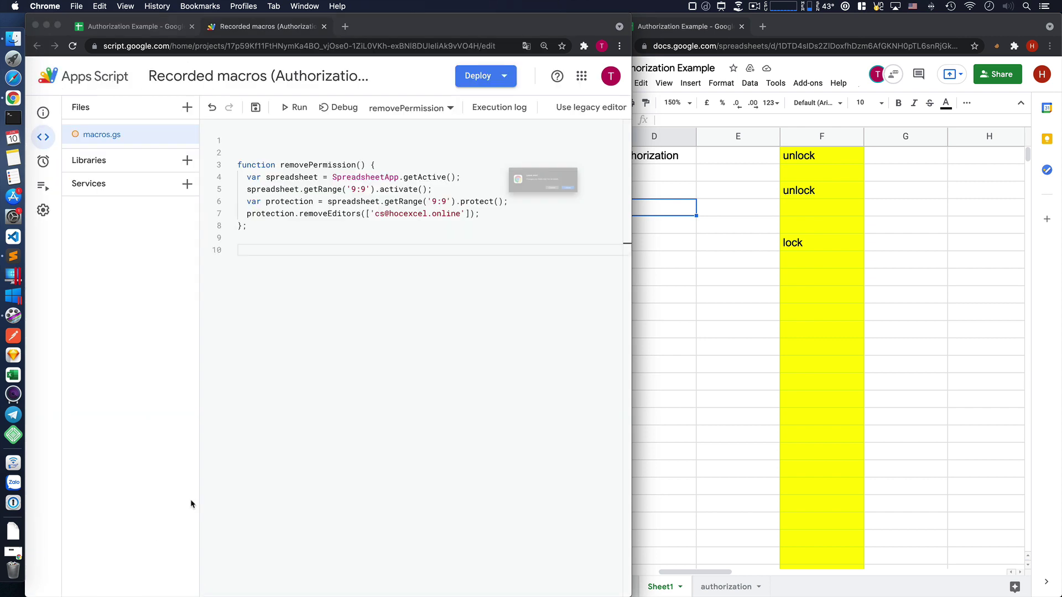
click(625, 207)
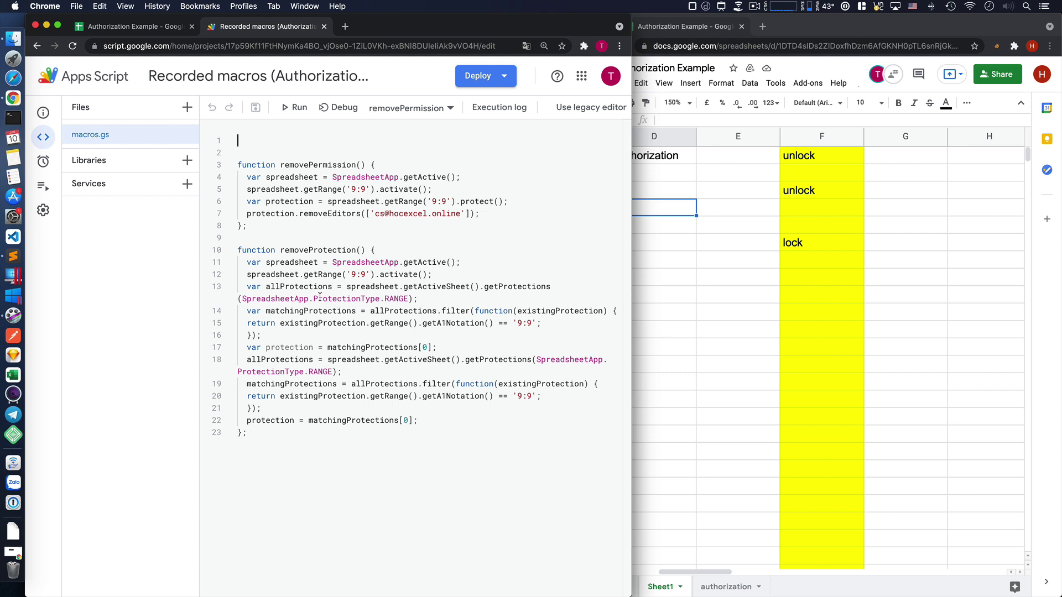
click(485, 220)
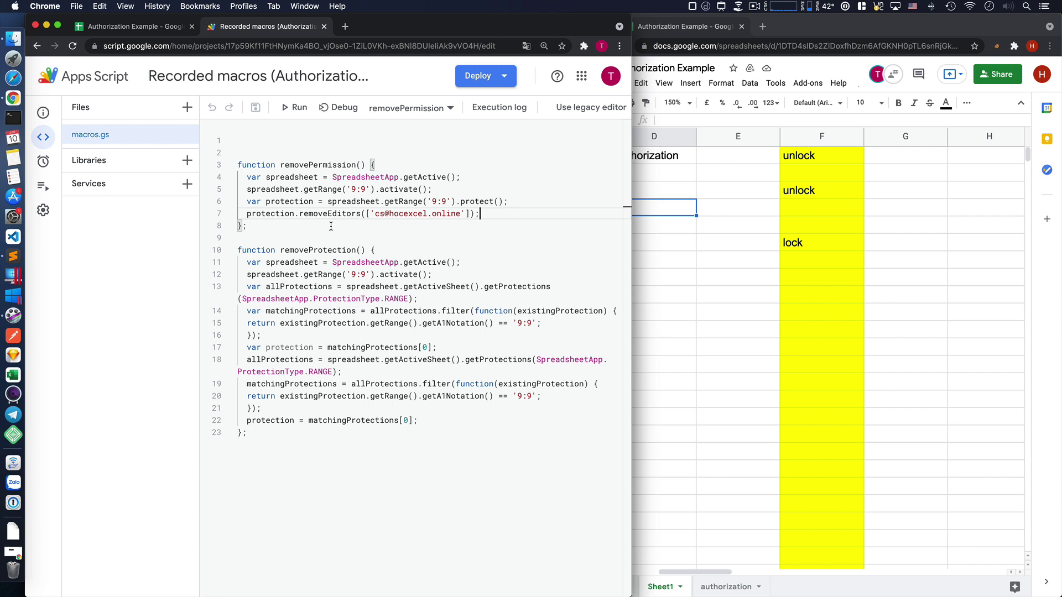
mouse_move(219, 202)
double_click(289, 201)
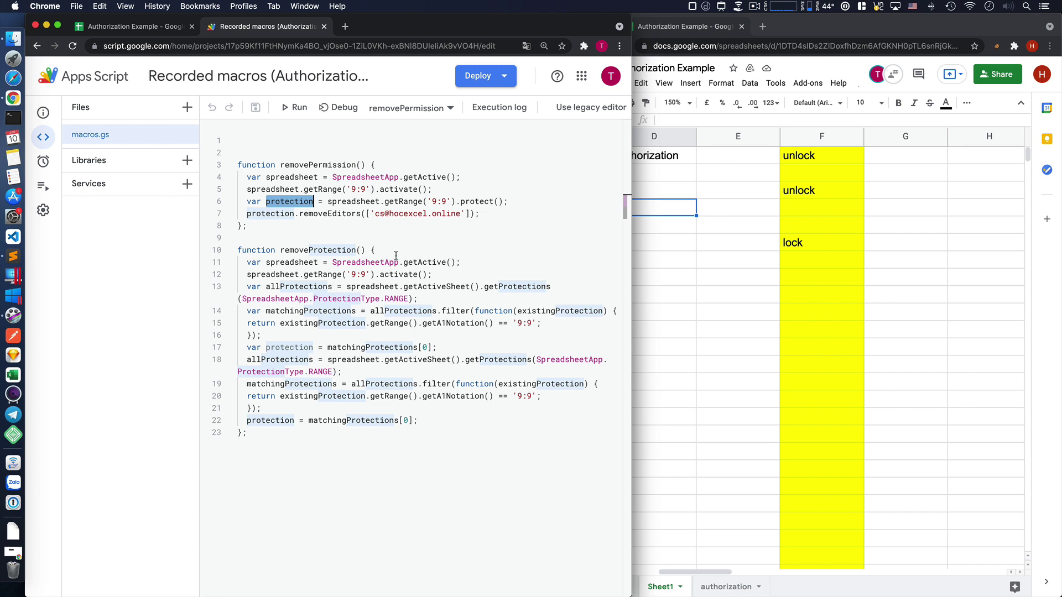
double_click(326, 213)
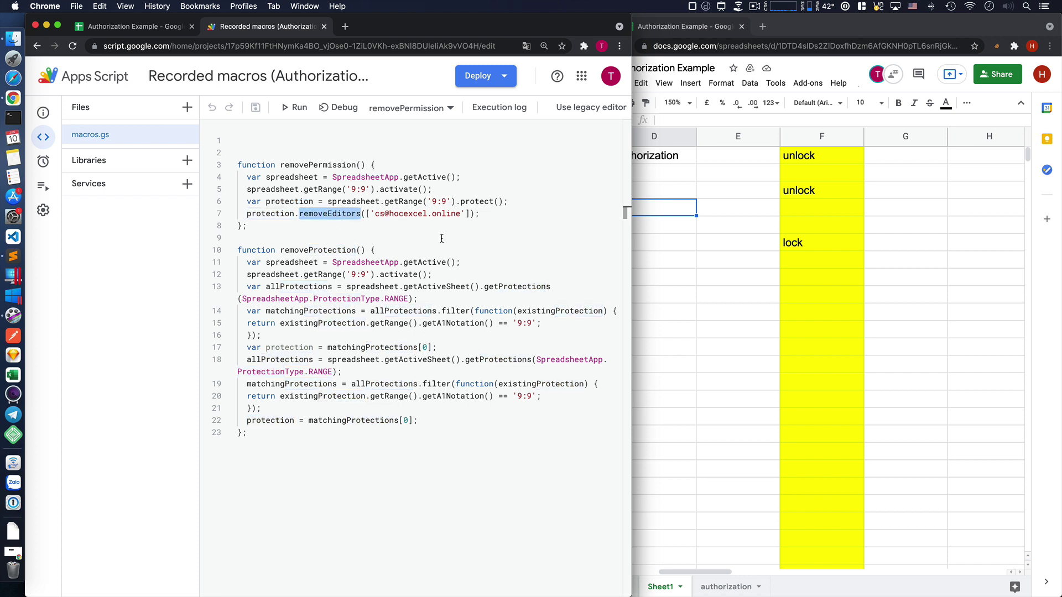
click(616, 212)
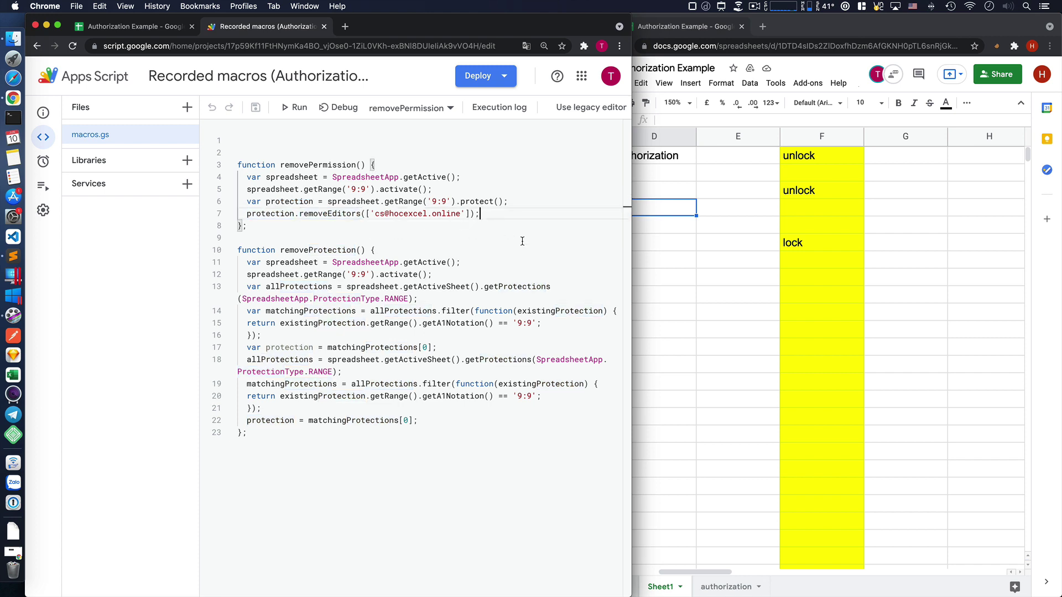
key(Return)
text(prot)
key(Return)
- Read the addEditors description in autocomplete, then delete the unfinished protection.addEditors line
text(.)
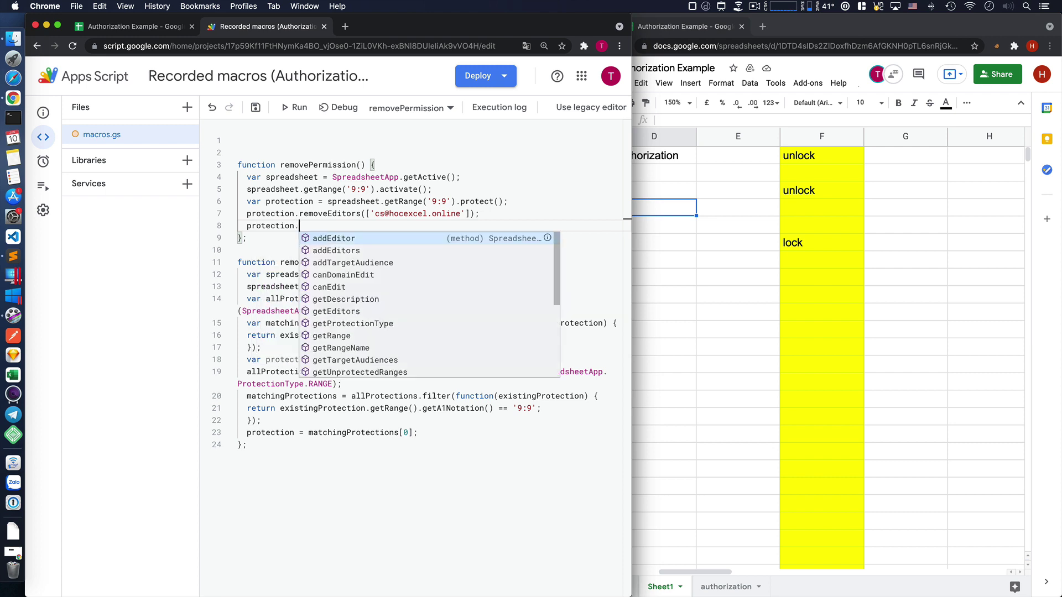
text(ad)
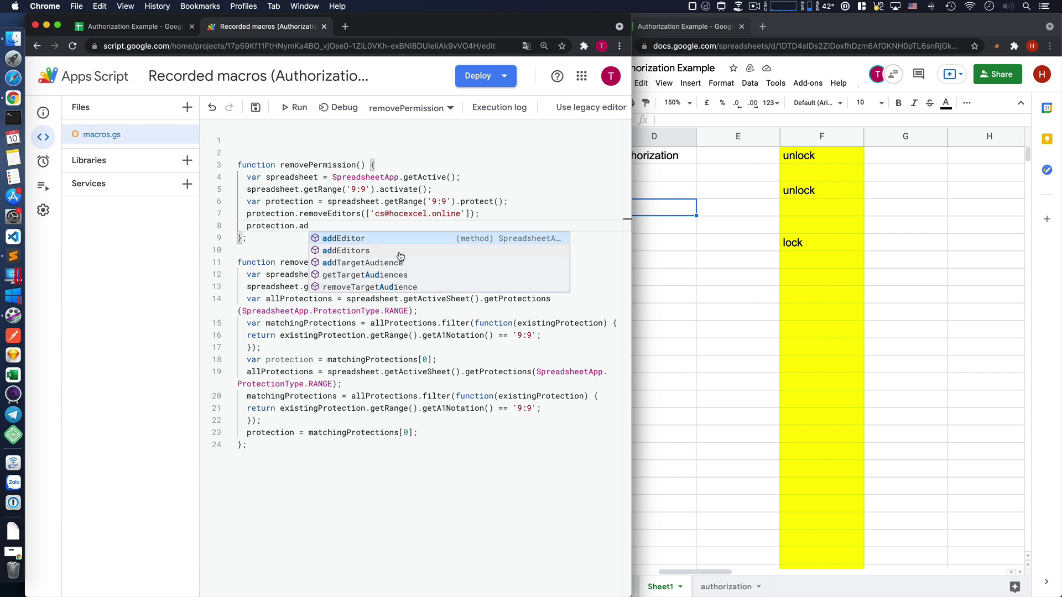
key(Down)
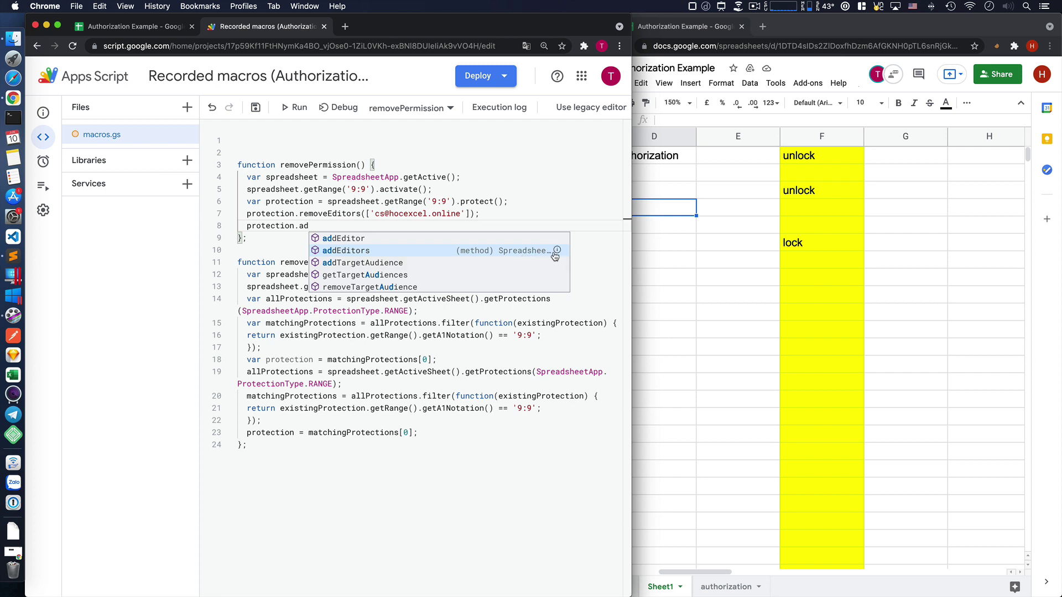
click(556, 250)
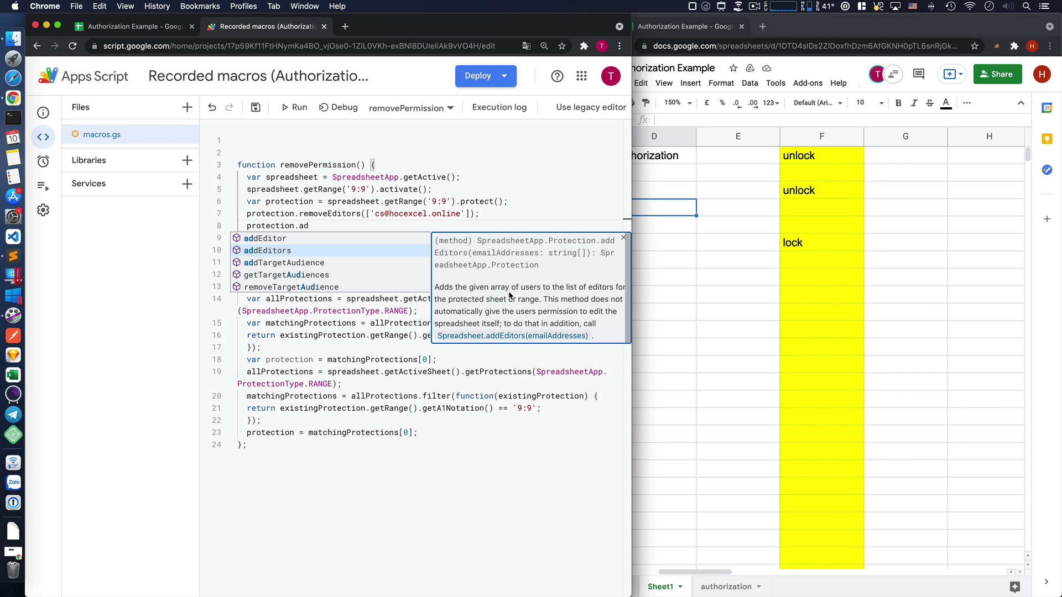
key(Return)
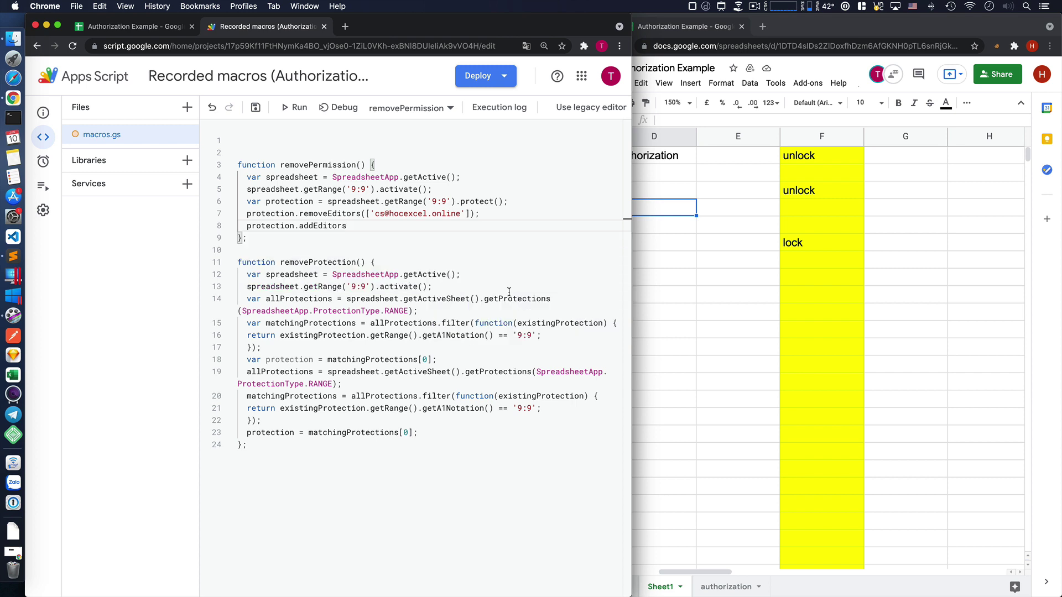
key(super+BackSpace)
key(BackSpace)
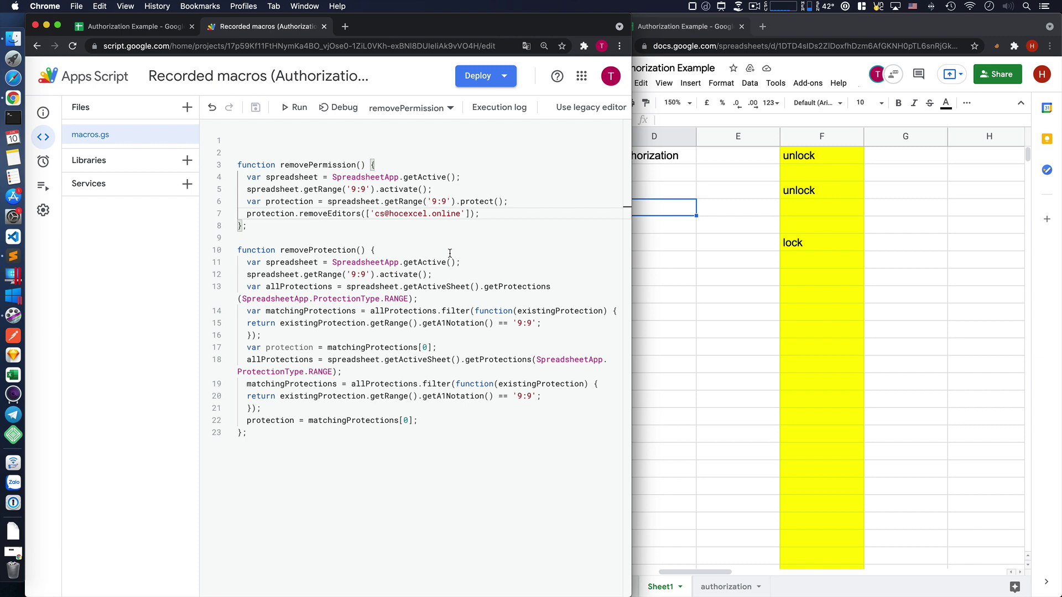
- Check that the Sheet1!9:9 protection lets you and one other user edit, then return to the script
click(138, 26)
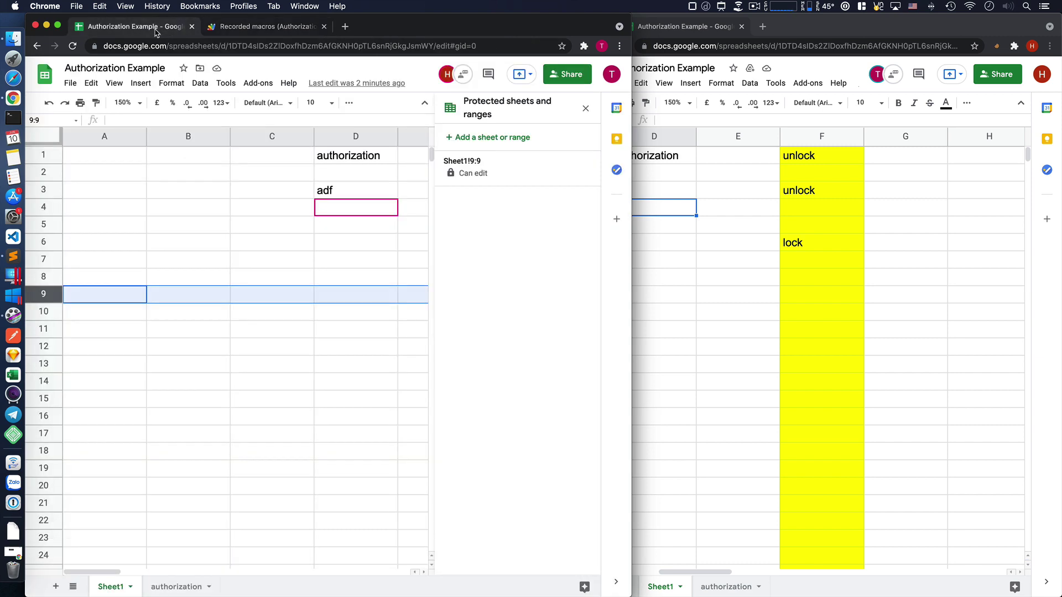
click(539, 173)
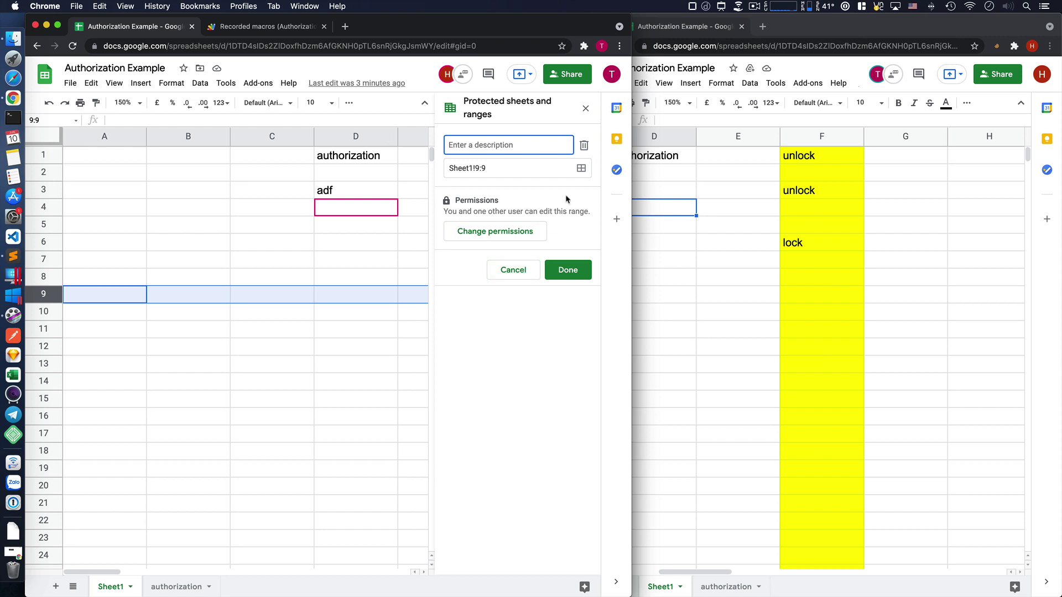
click(531, 270)
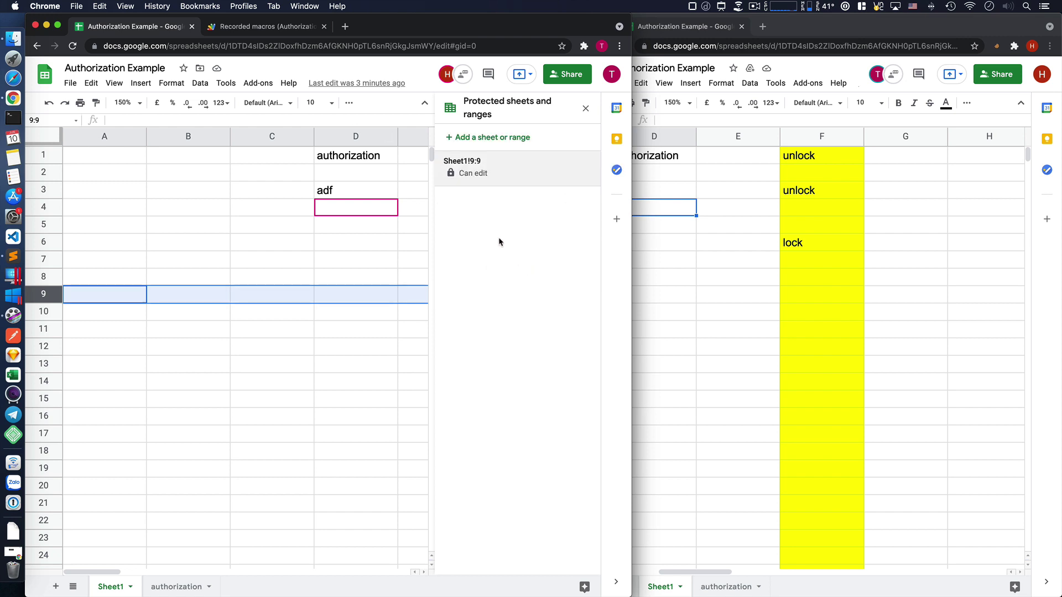
click(271, 27)
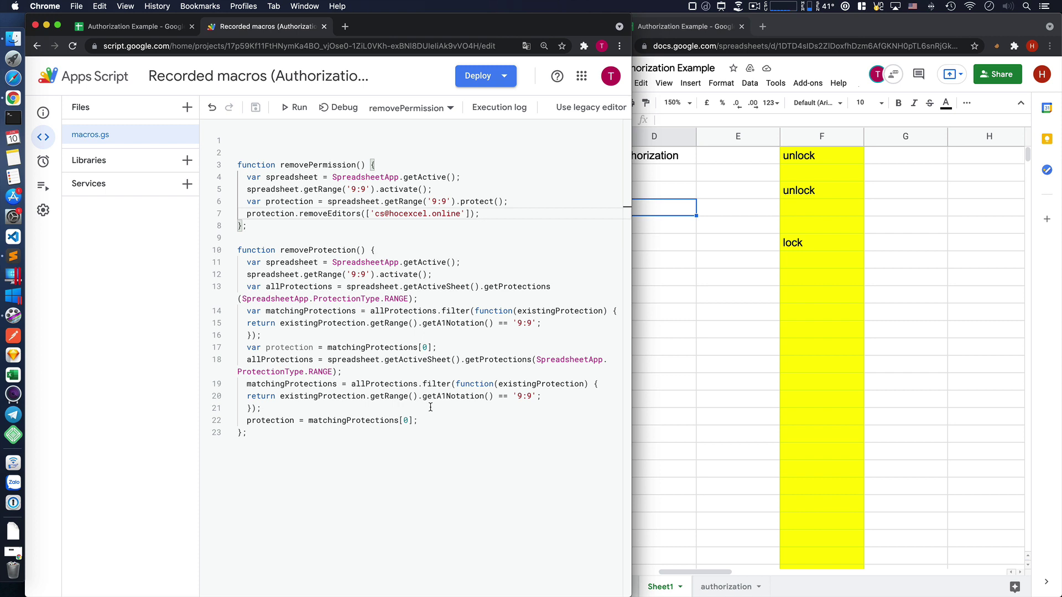
- Add a getEditors function that stores SpreadsheetApp.getActiveSpreadsheet() in thisSheet
click(326, 138)
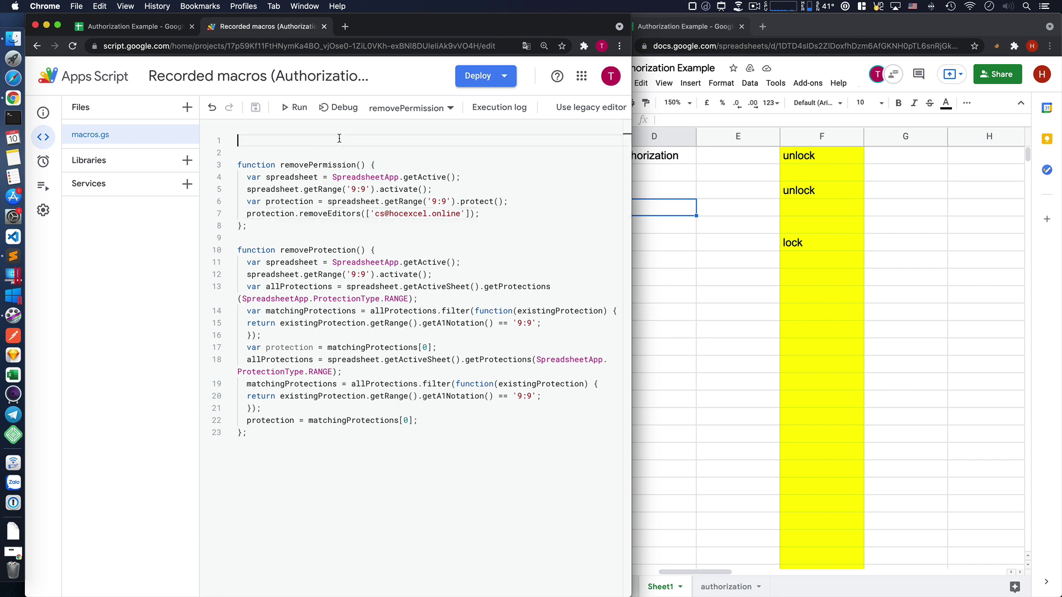
key(Return)
key(Return)
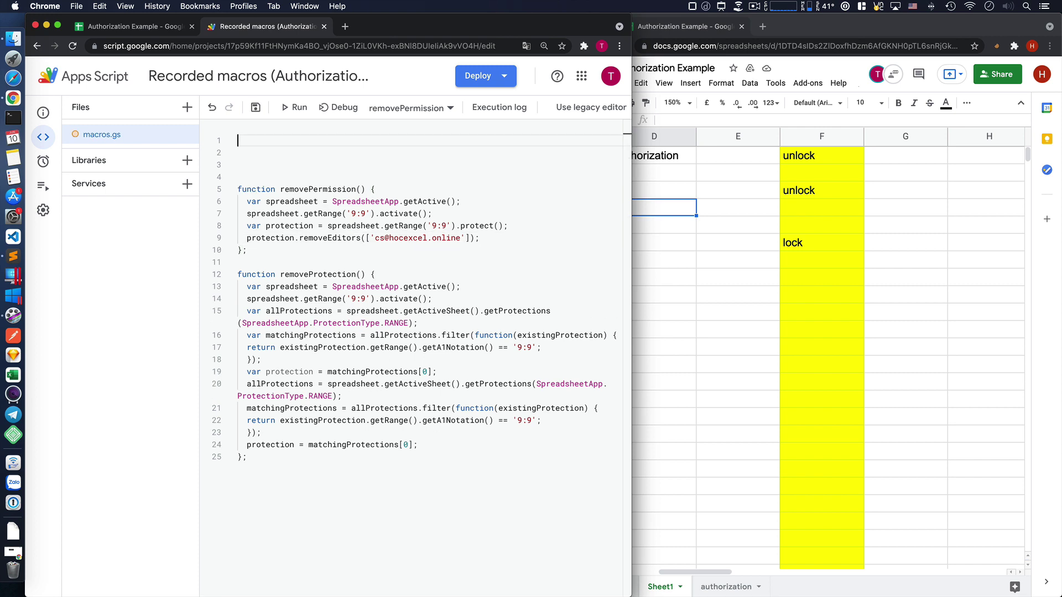
text(function)
text( getEdi)
text(tors() {)
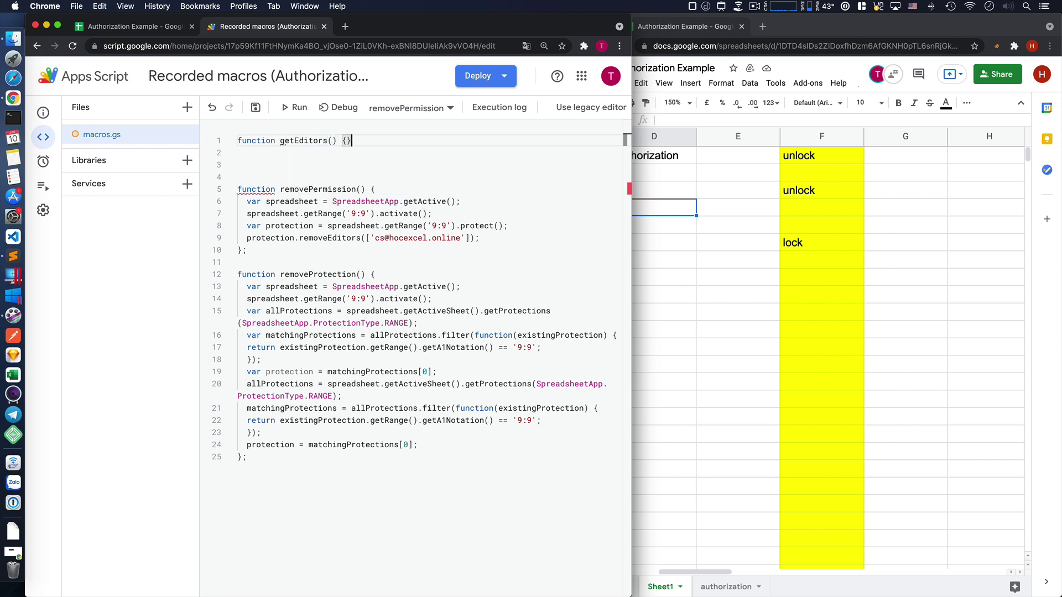
key(Return)
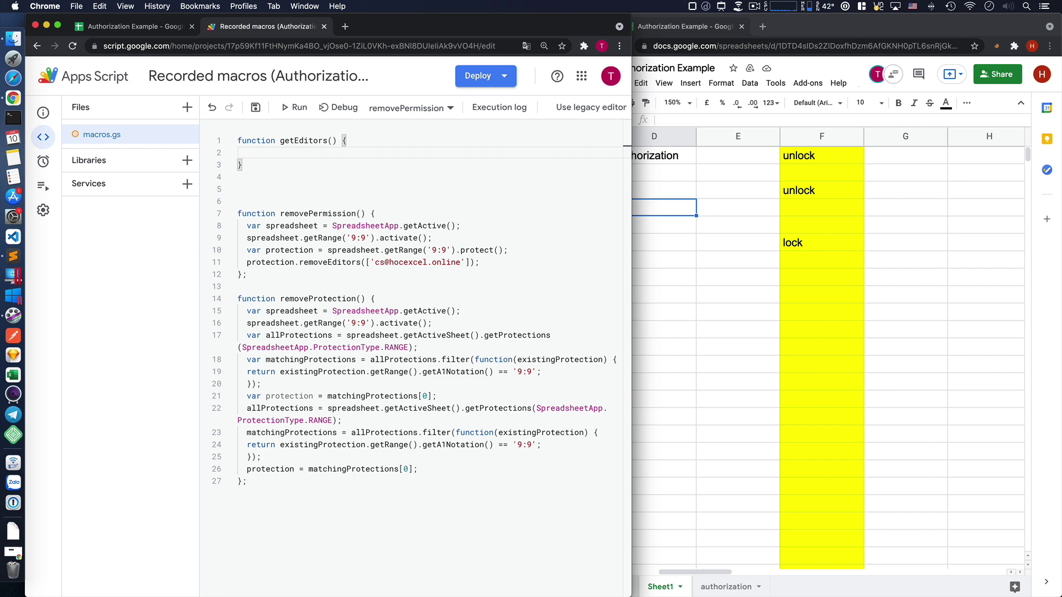
text(const )
text(thisSheet)
text( = )
text(Sprea)
key(Return)
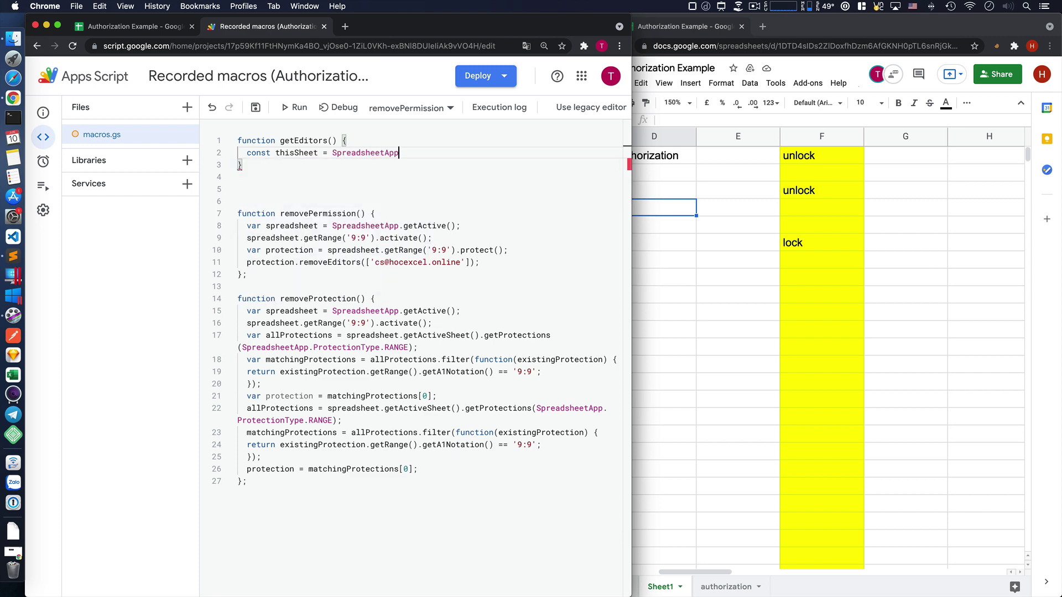
text(.getA)
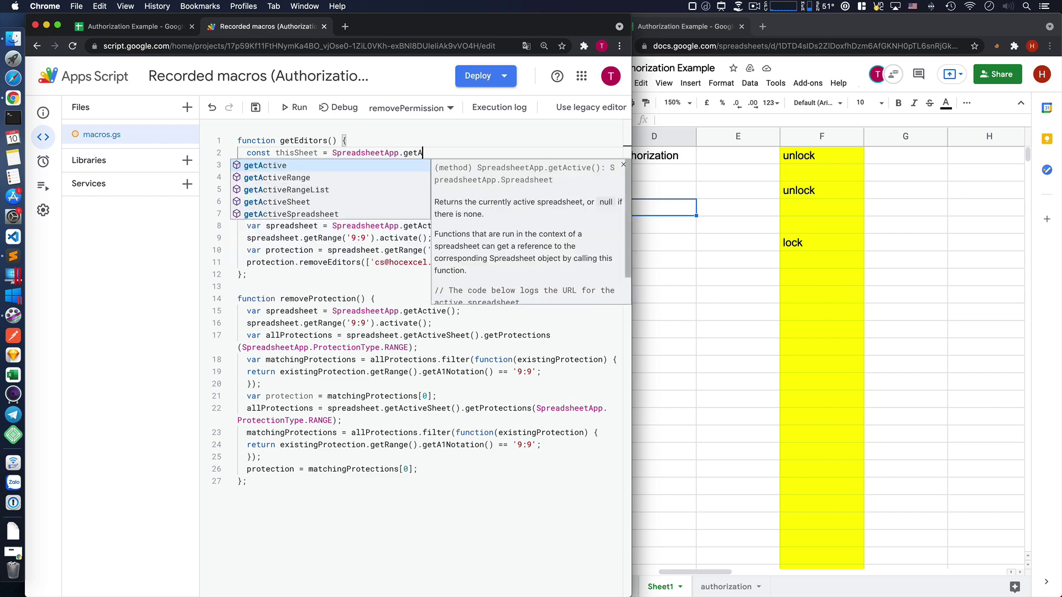
text(c)
key(Down)
key(Down)
key(Down)
key(Down)
key(Return)
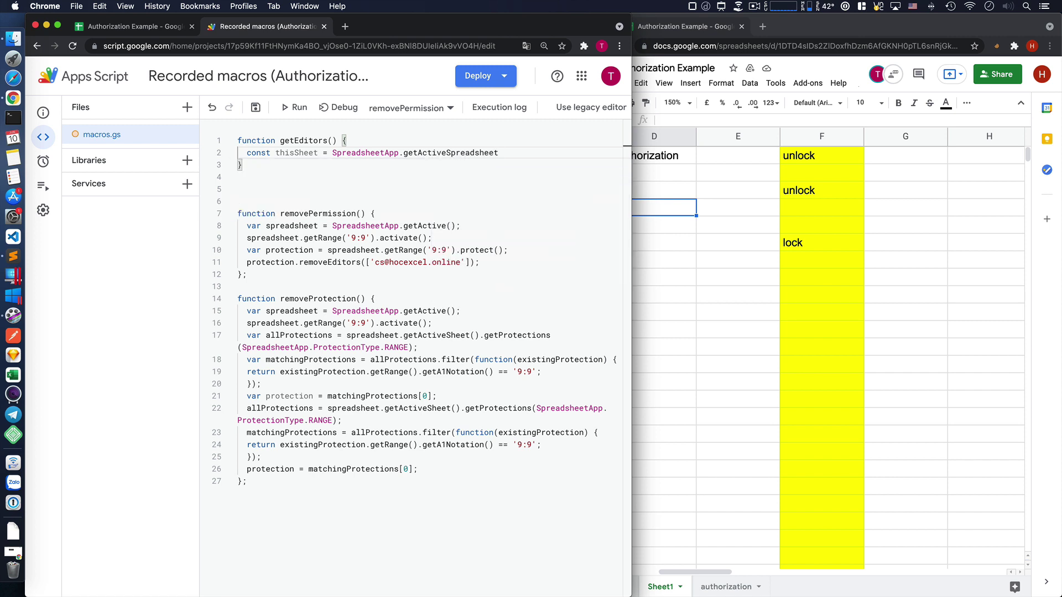
key(Right)
key(Return)
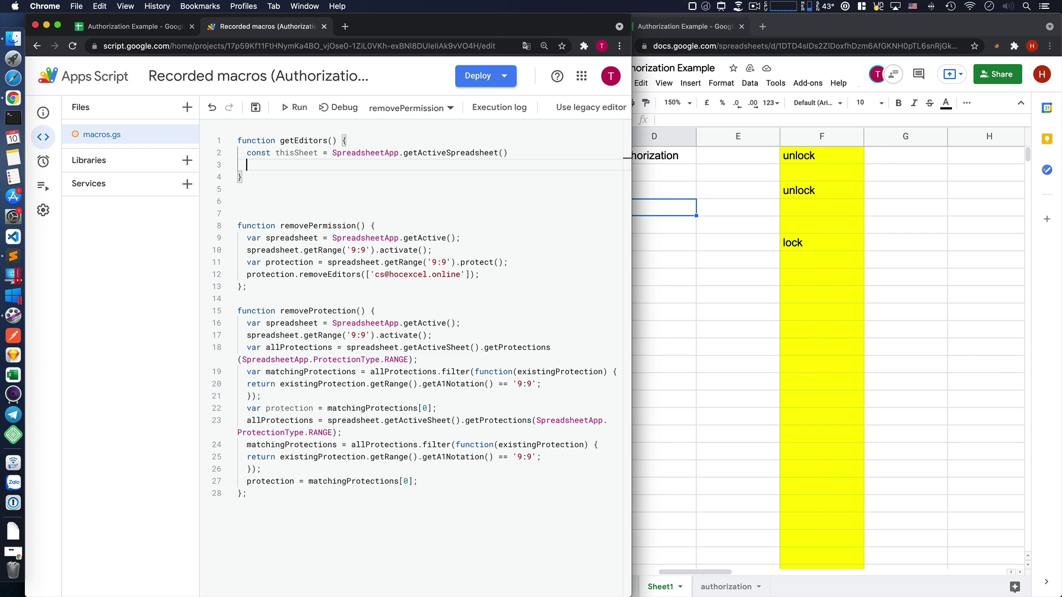
- Add const owner = thisSheet.getOwner() and log owner with Logger.log
text(const )
text(owne)
text(r = )
text(this)
key(Down)
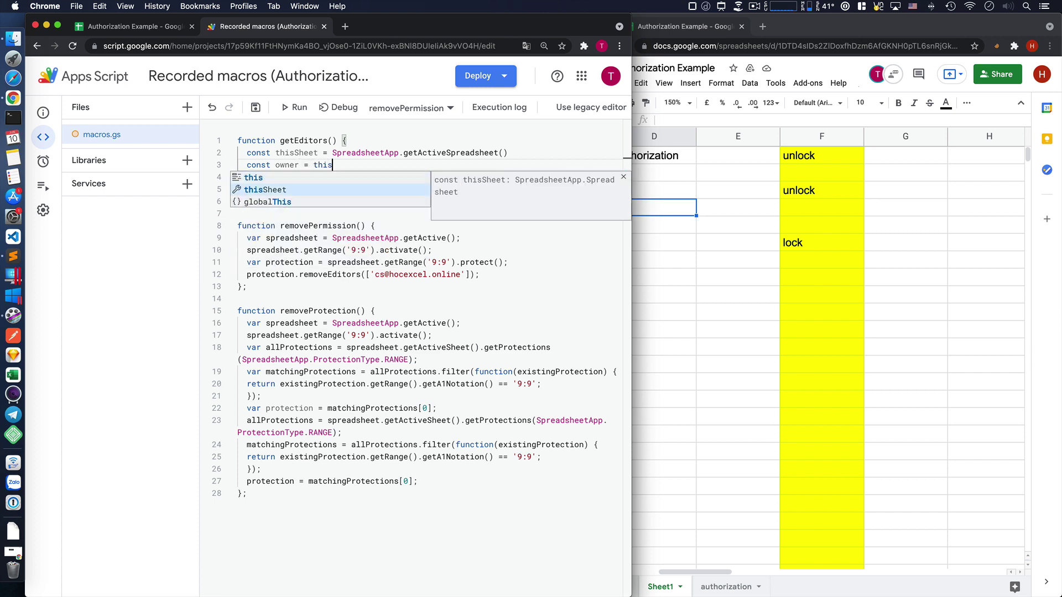
key(Return)
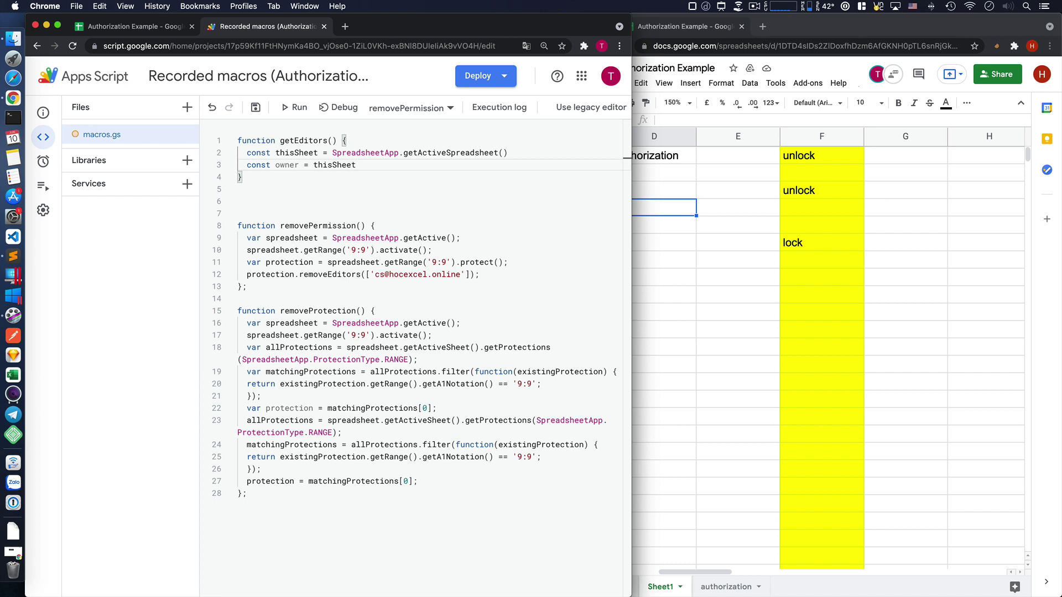
text(.get)
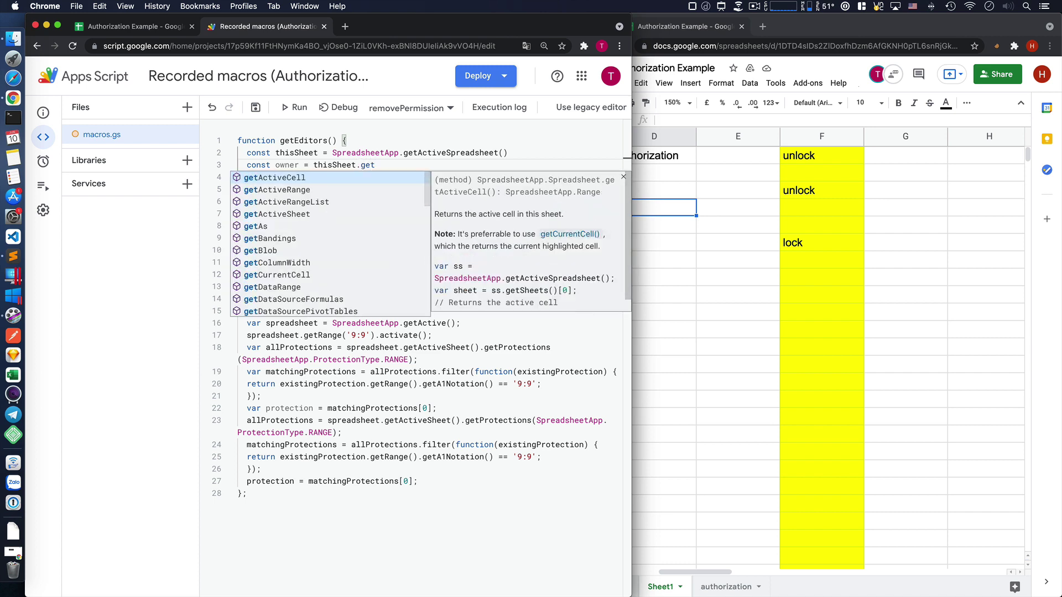
text(O)
key(Return)
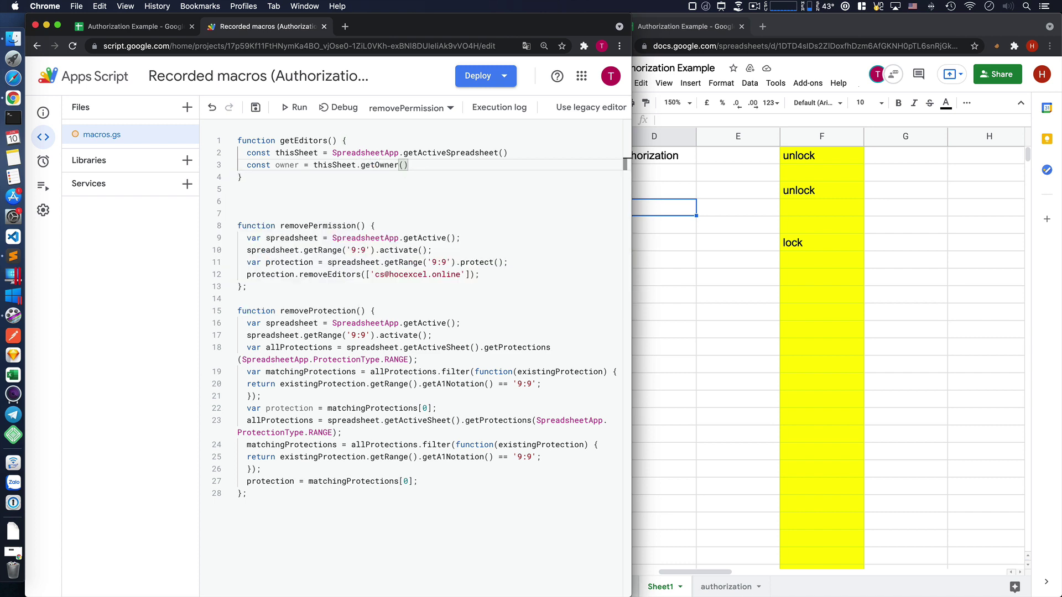
key(Return)
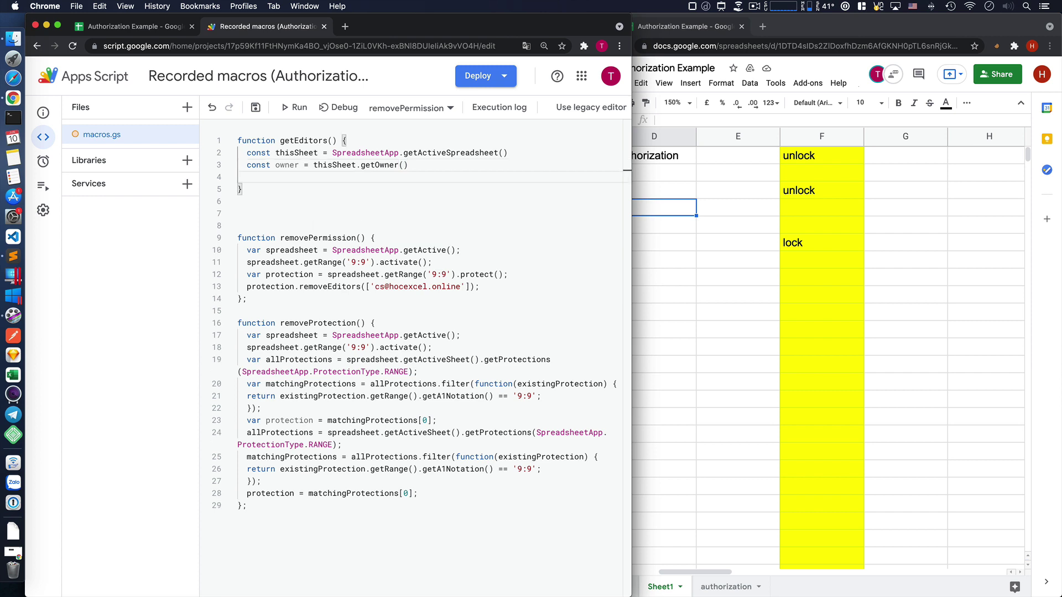
text(Logger.log)
key(Return)
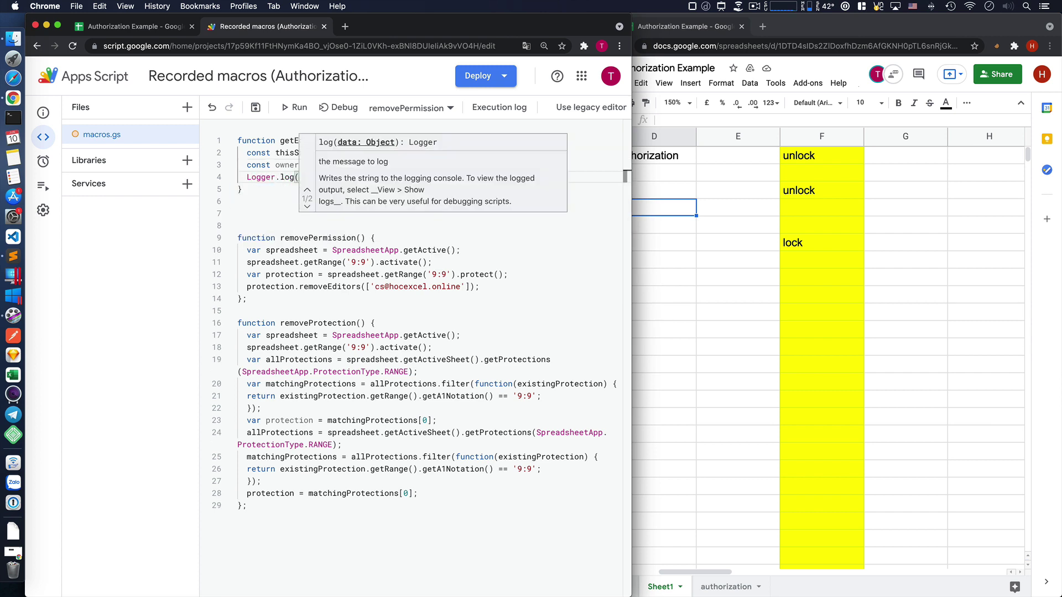
text(o)
key(Return)
- Finish the Logger.log(owner) line and run getEditors to log the owner's e-mail address
text())
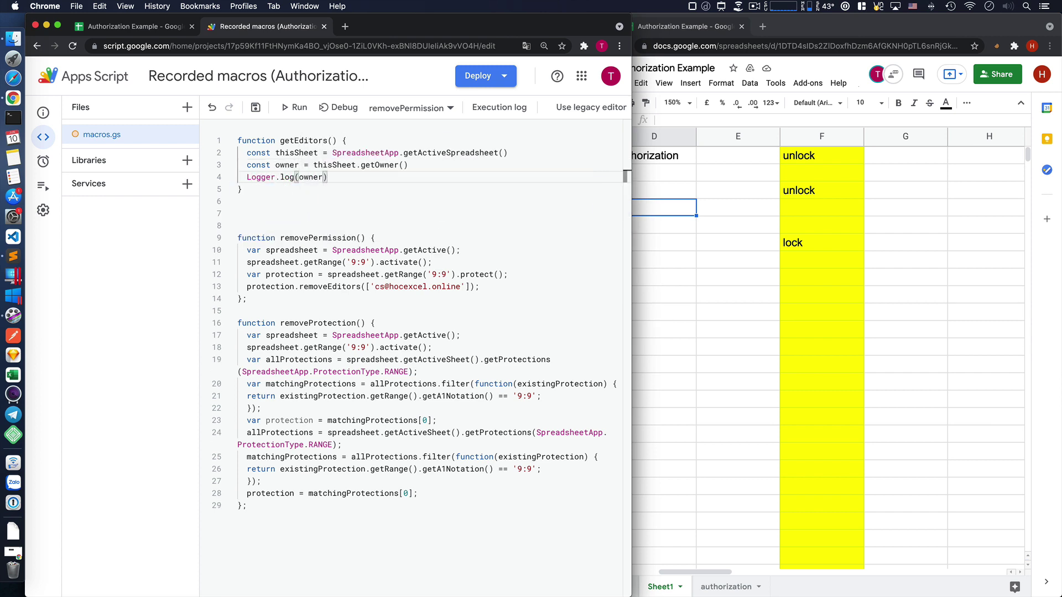
click(379, 214)
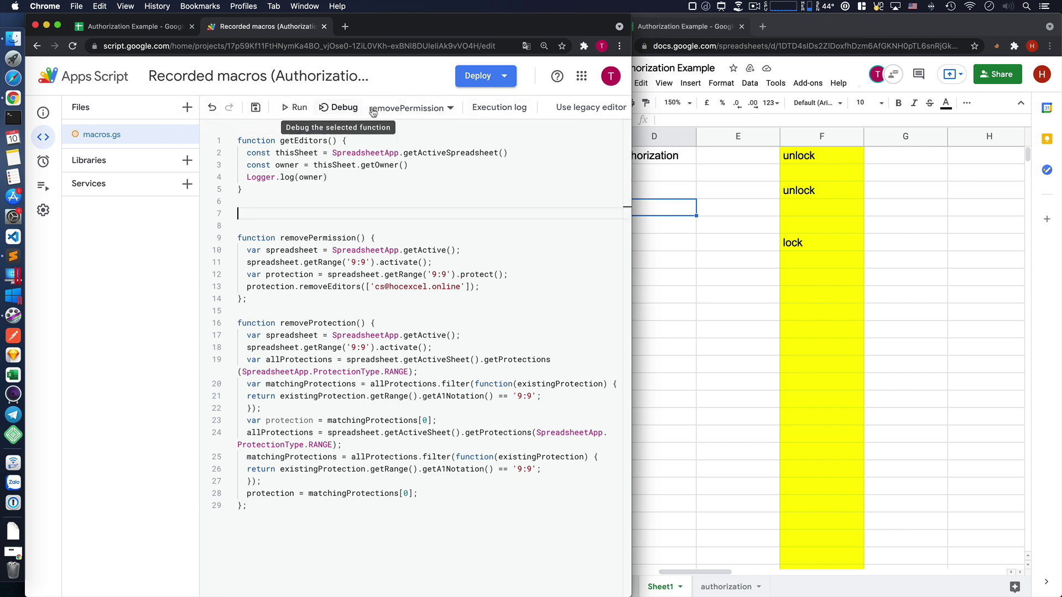
click(447, 109)
click(394, 130)
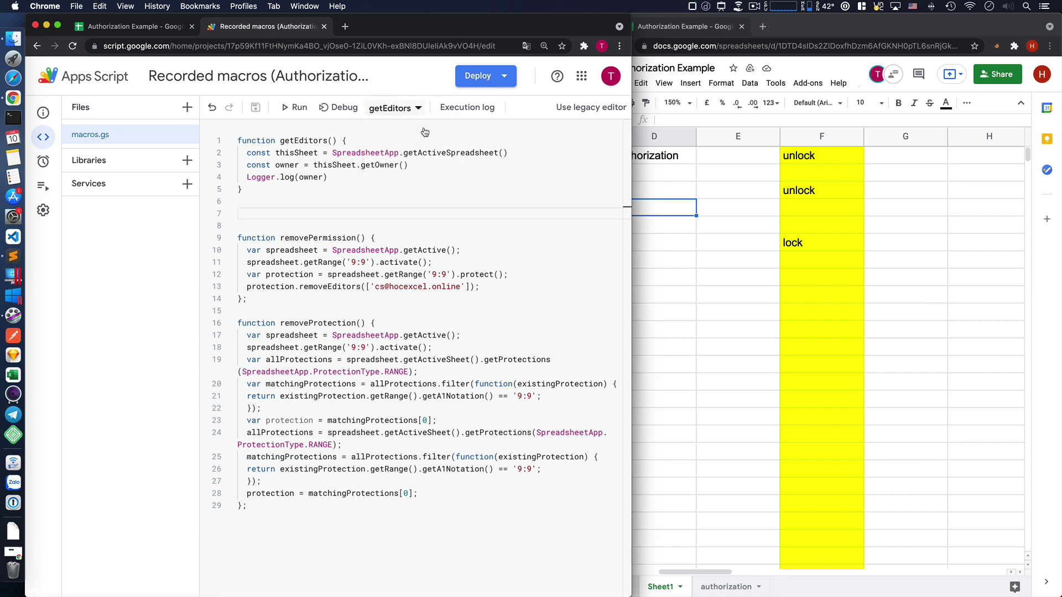
click(426, 165)
click(299, 107)
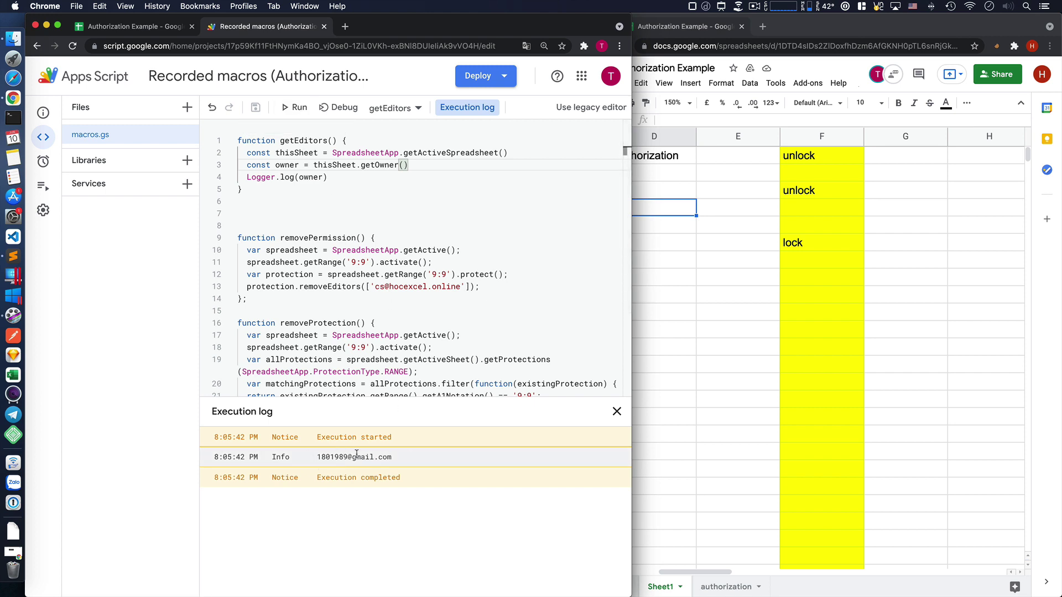
click(350, 176)
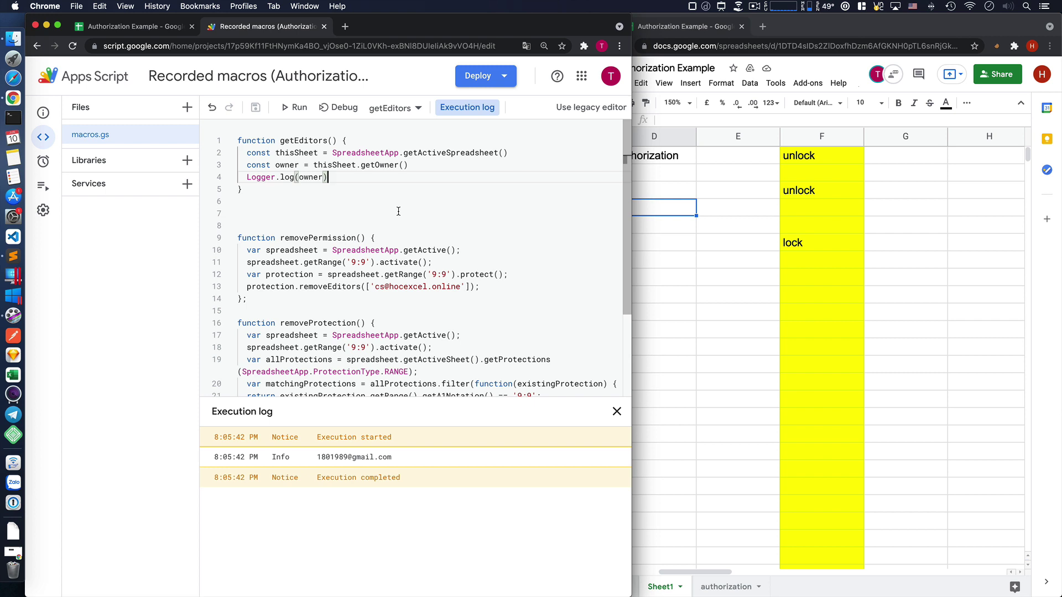
- Replace the owner log with const editors = thisSheet.getEditors() and Logger.log(editors), then save
key(super+BackSpace)
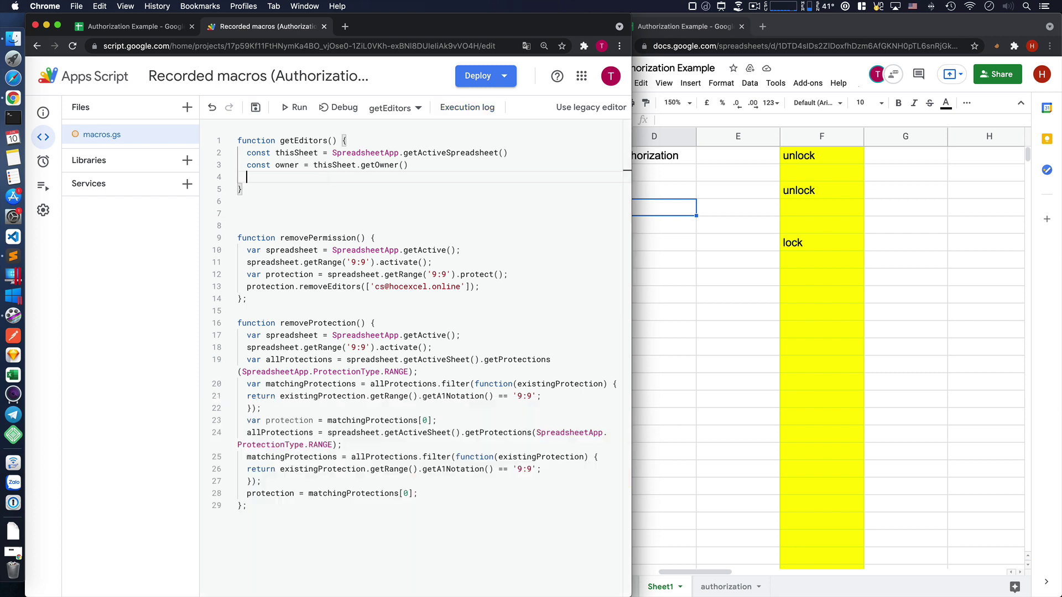
text(cons)
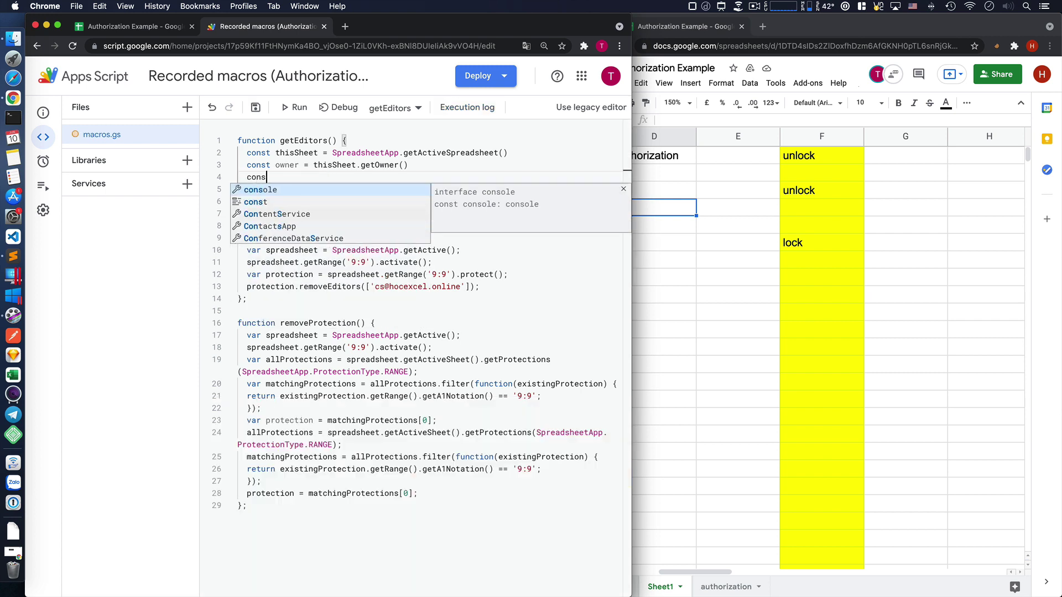
text(t ed)
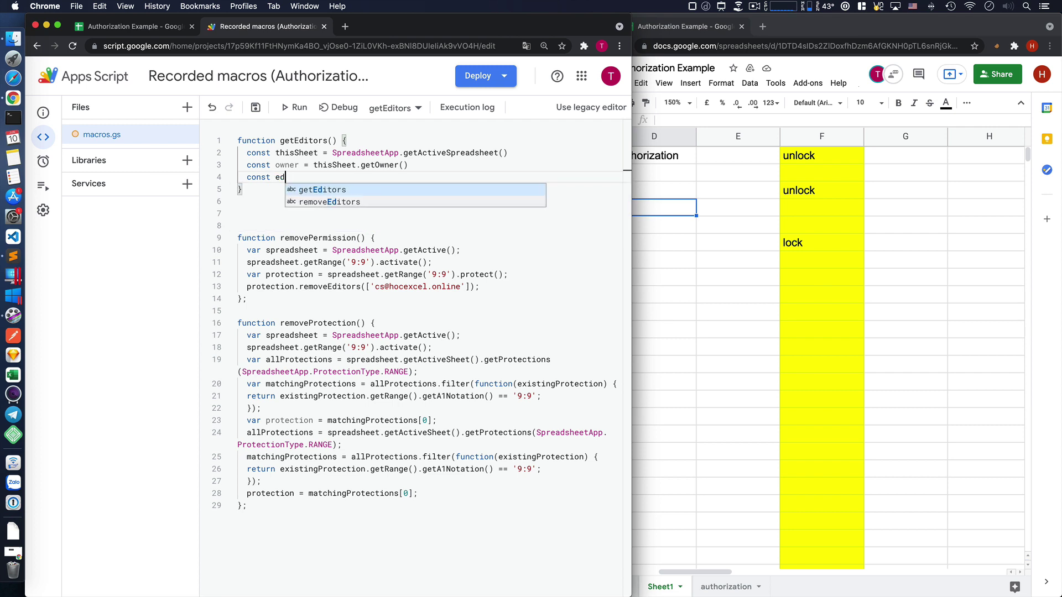
text(itors = this)
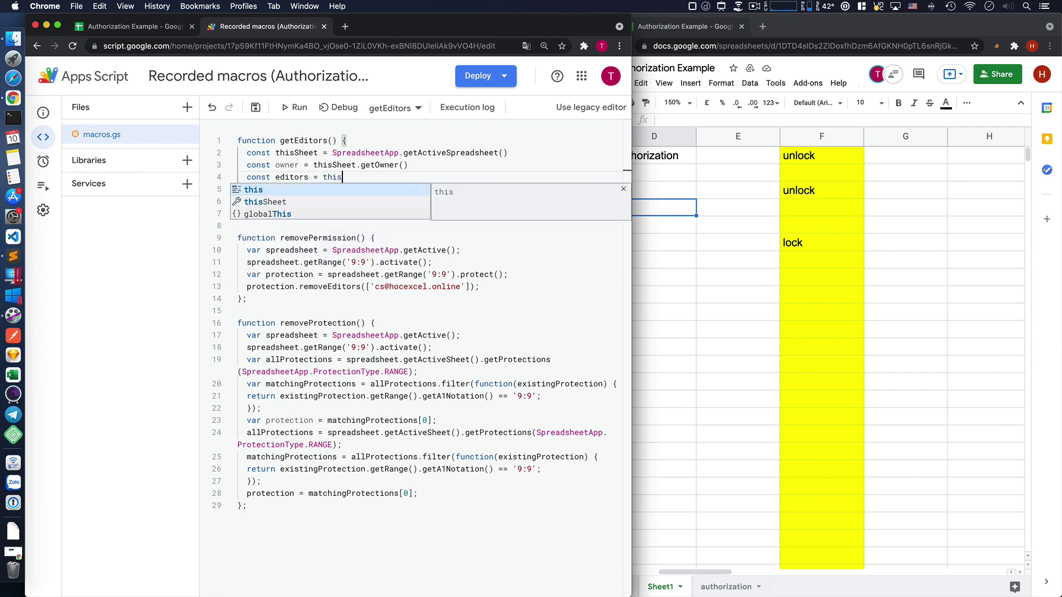
key(Tab)
text(.get)
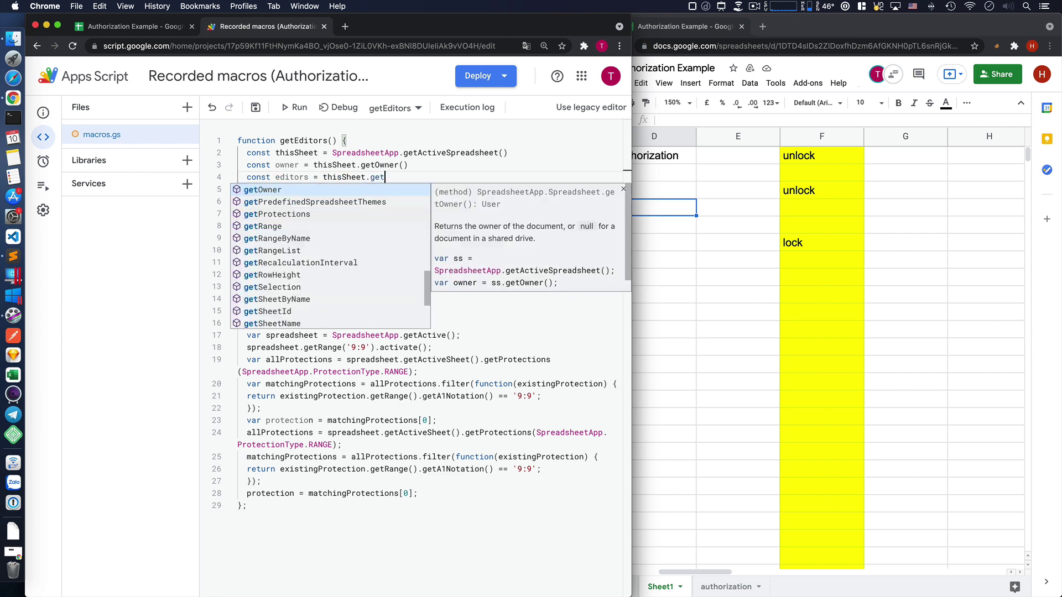
text(Ed)
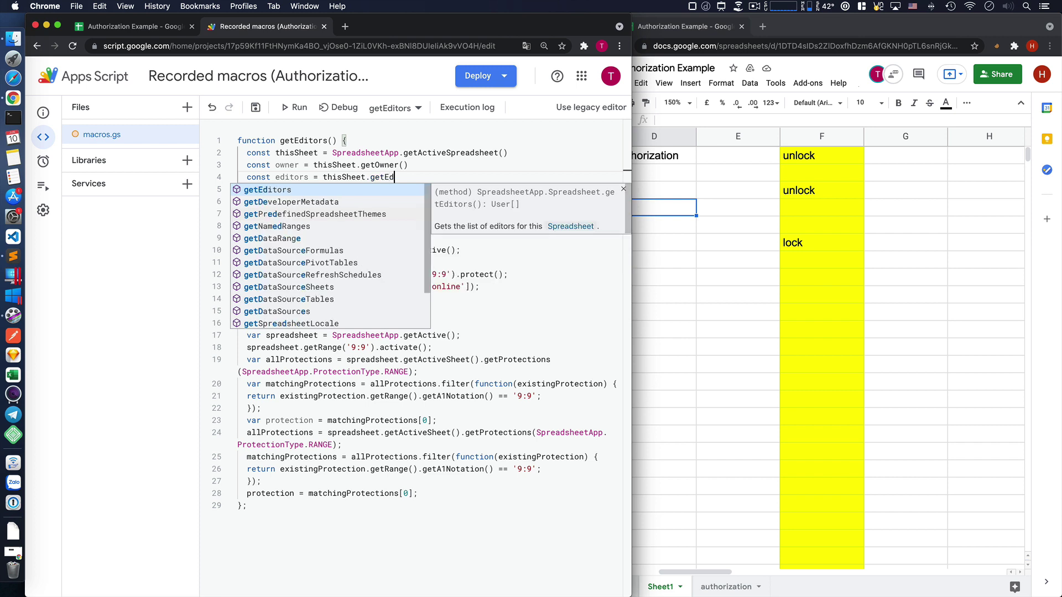
key(Tab)
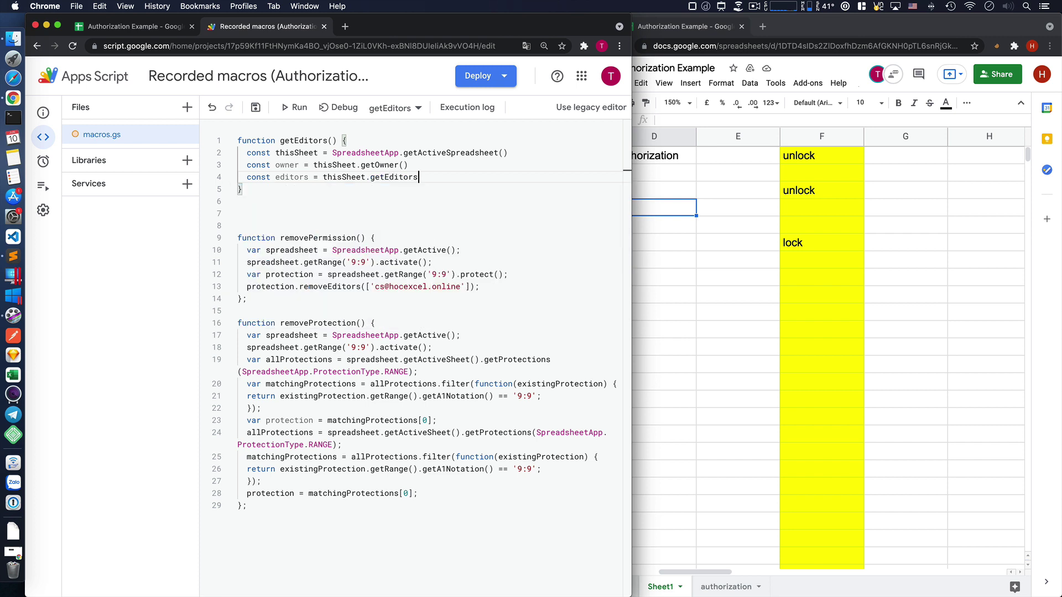
text(())
key(Return)
text(Log)
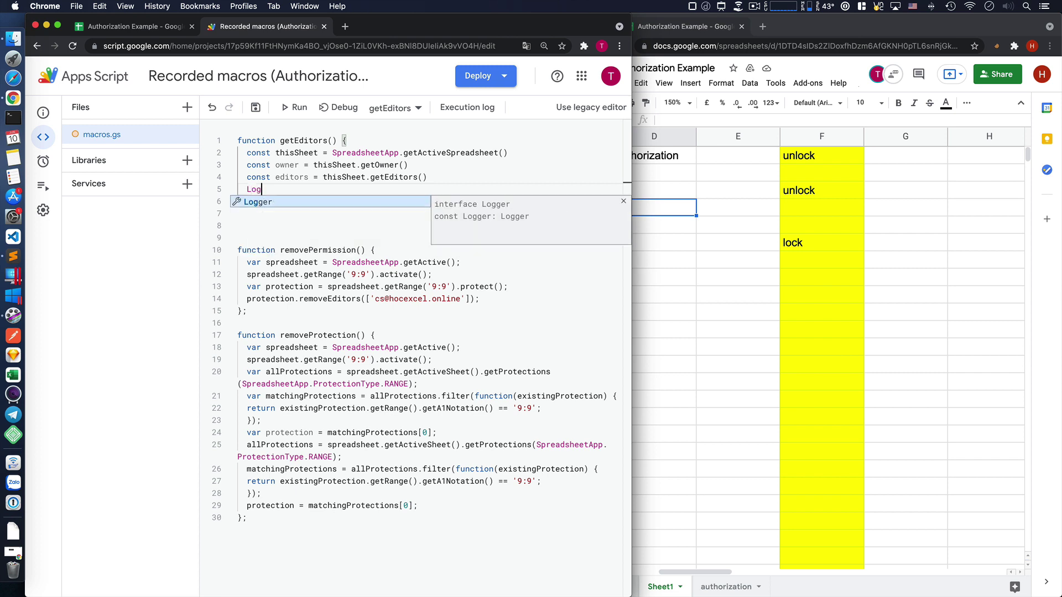
text(ger.log)
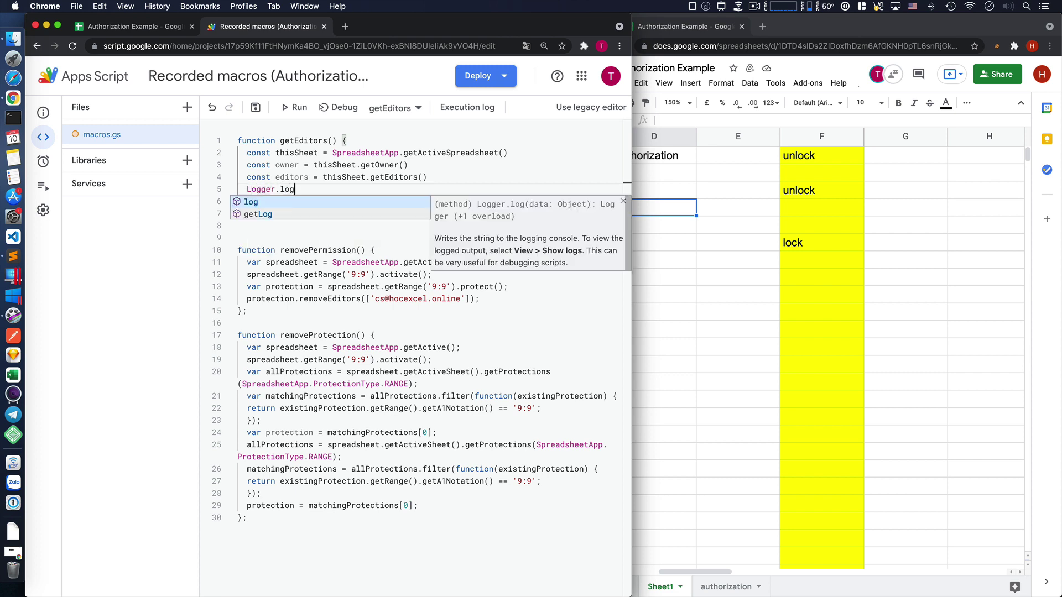
text((e)
key(Tab)
text(;)
key(ctrl+s)
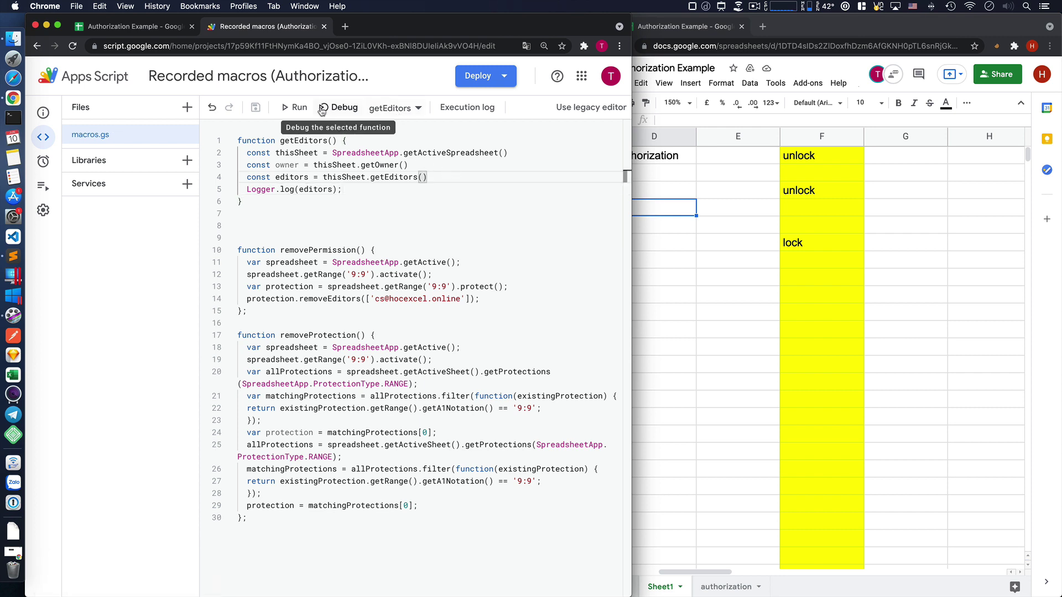
- Run getEditors and inspect both editors' e-mail addresses in the execution log
click(298, 108)
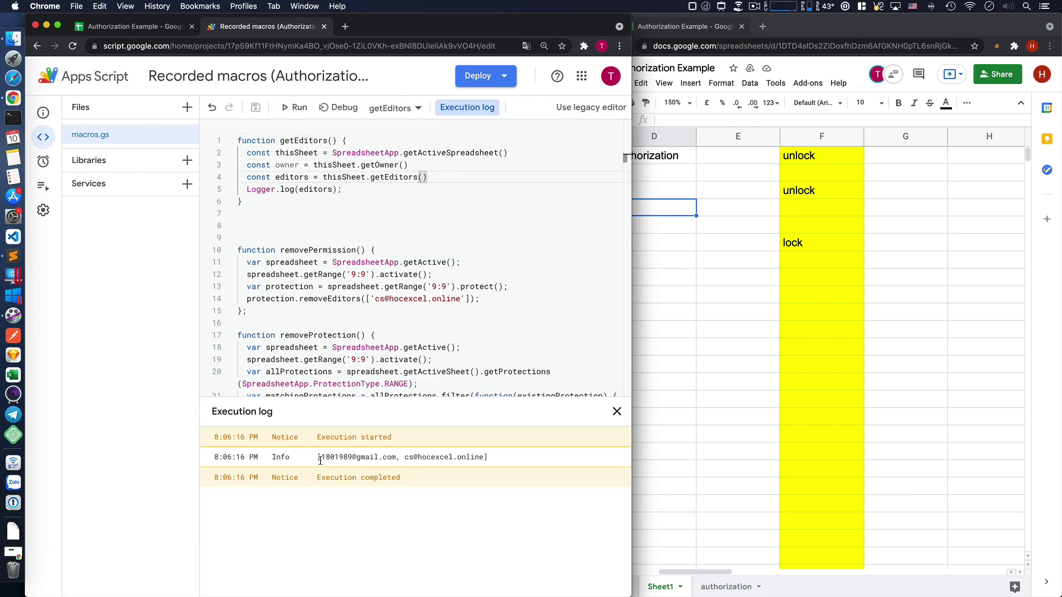
drag(319, 457, 488, 457)
click(412, 457)
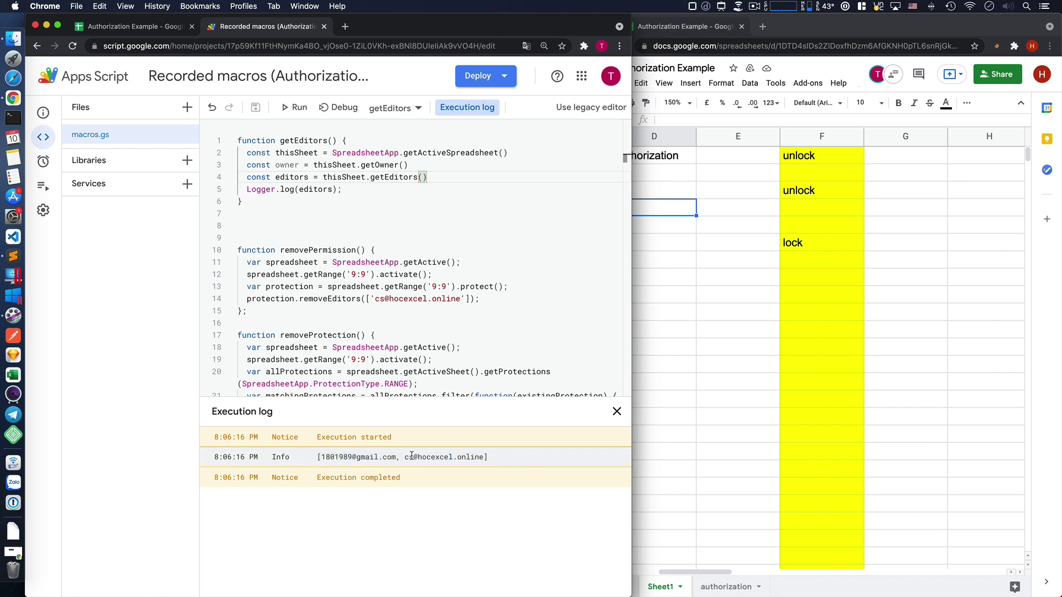
drag(407, 457, 484, 456)
click(504, 464)
drag(396, 456, 320, 456)
click(403, 461)
- Replace the editors log line with the start of editorsWithoutOwner = editors.filter(user =>
click(362, 194)
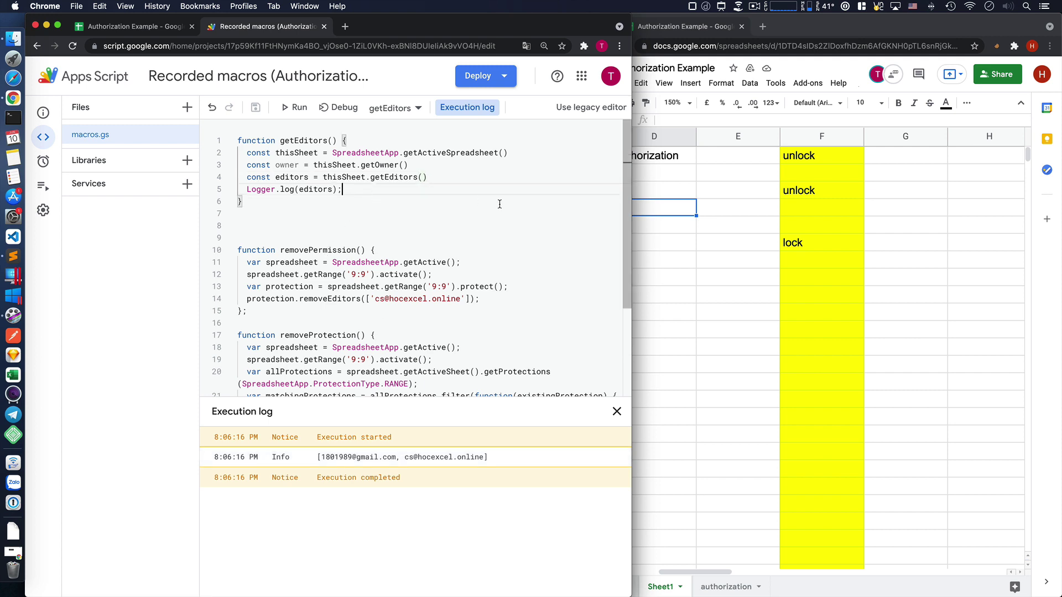
key(super+BackSpace)
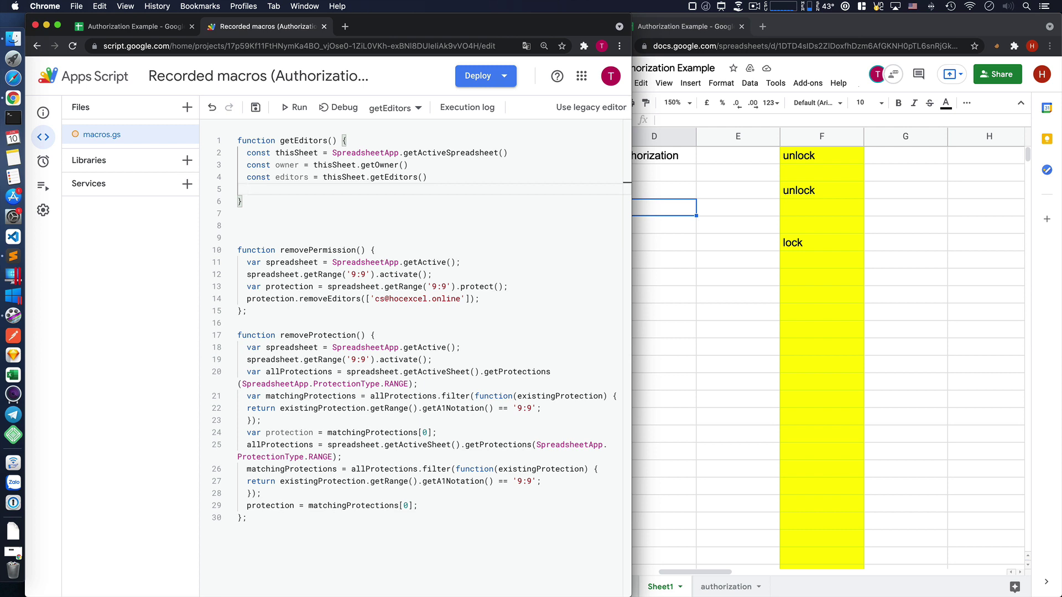
text(editors)
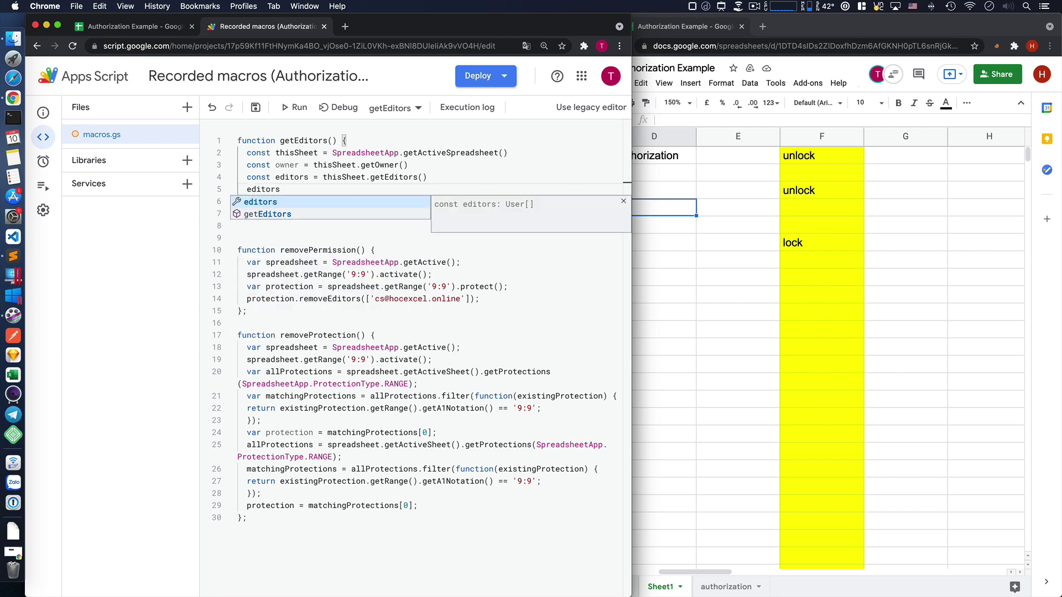
text(WithoutO)
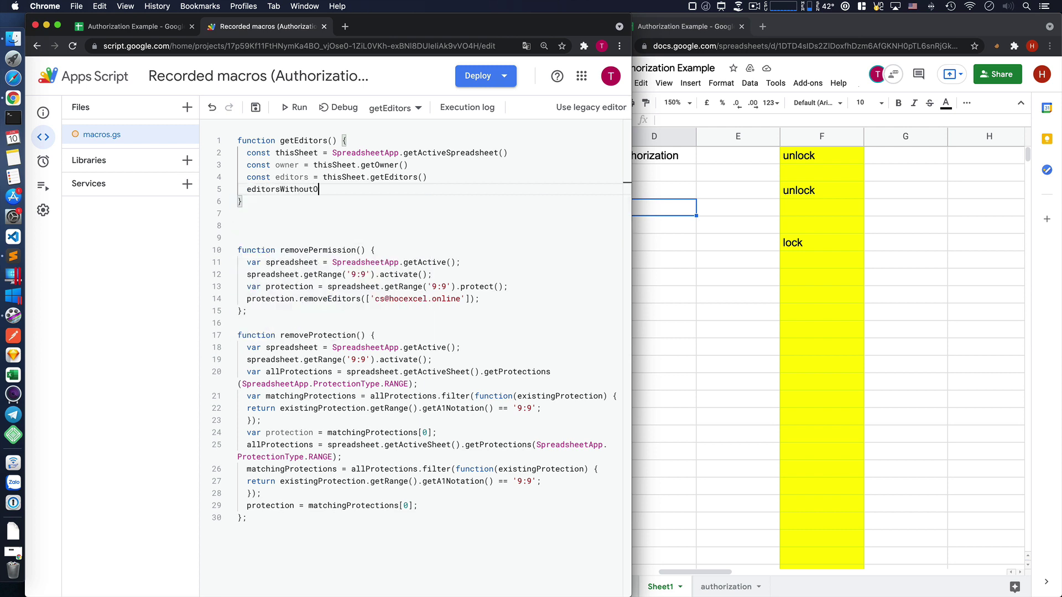
text(wner = )
text(edit)
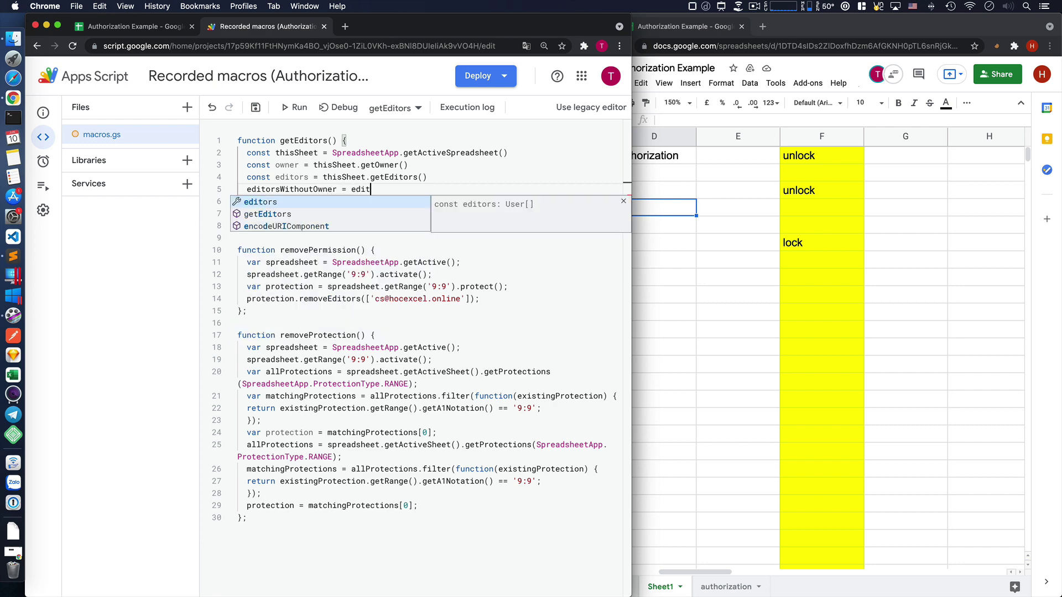
text(ors.filter)
key(Return)
text(()
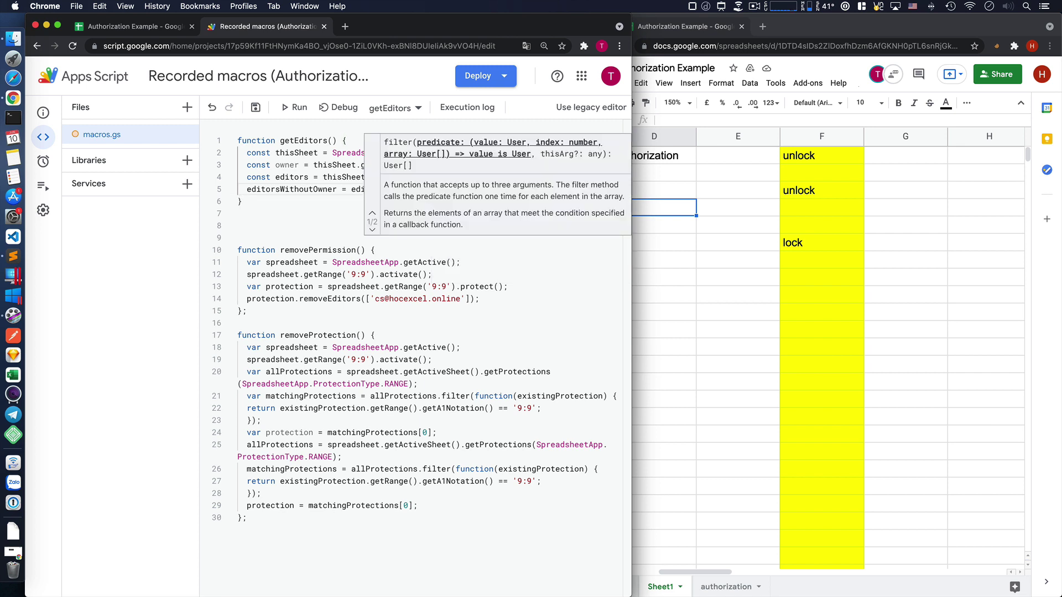
key(Escape)
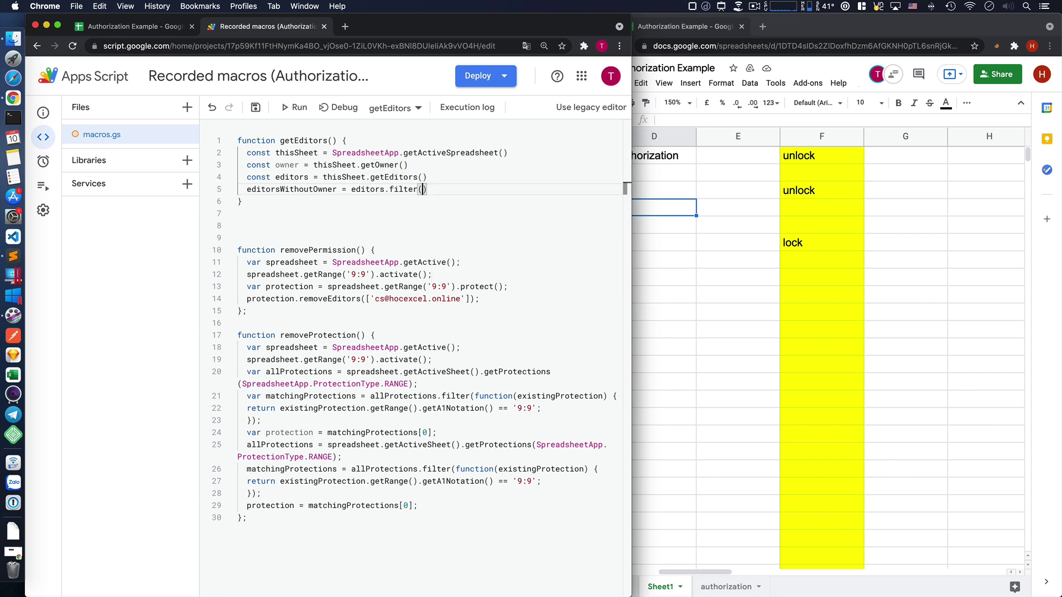
text(user )
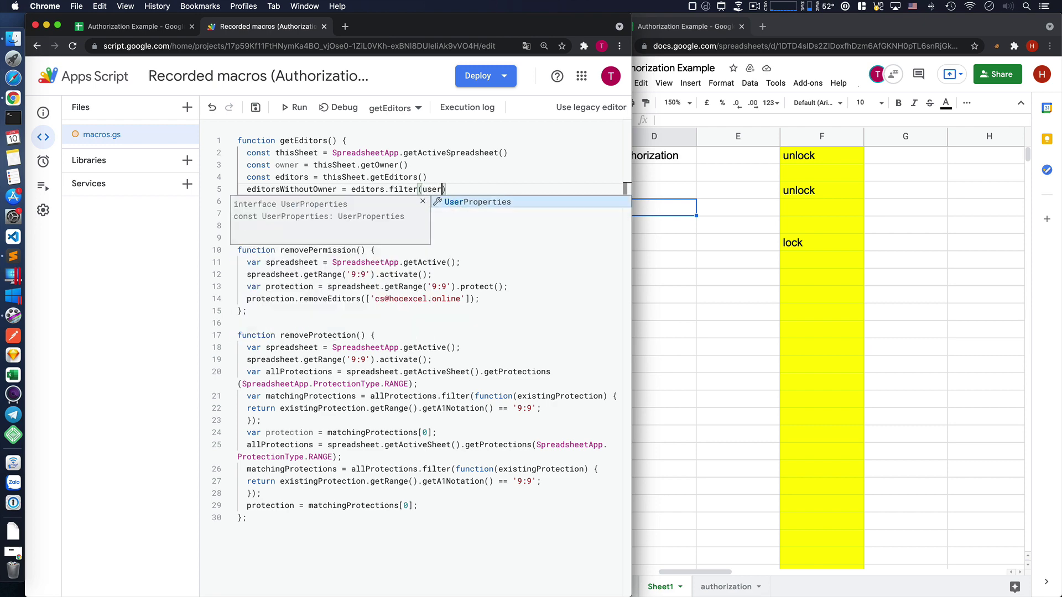
text(=>)
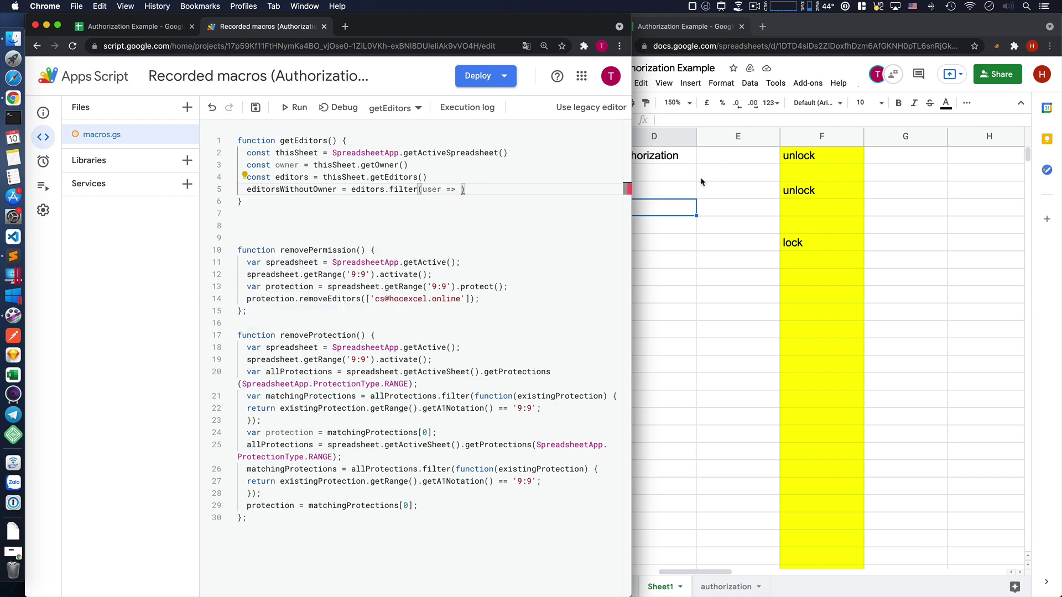
- Complete the filter condition user.getEmail() !== owner.getEmail()
drag(632, 220, 879, 220)
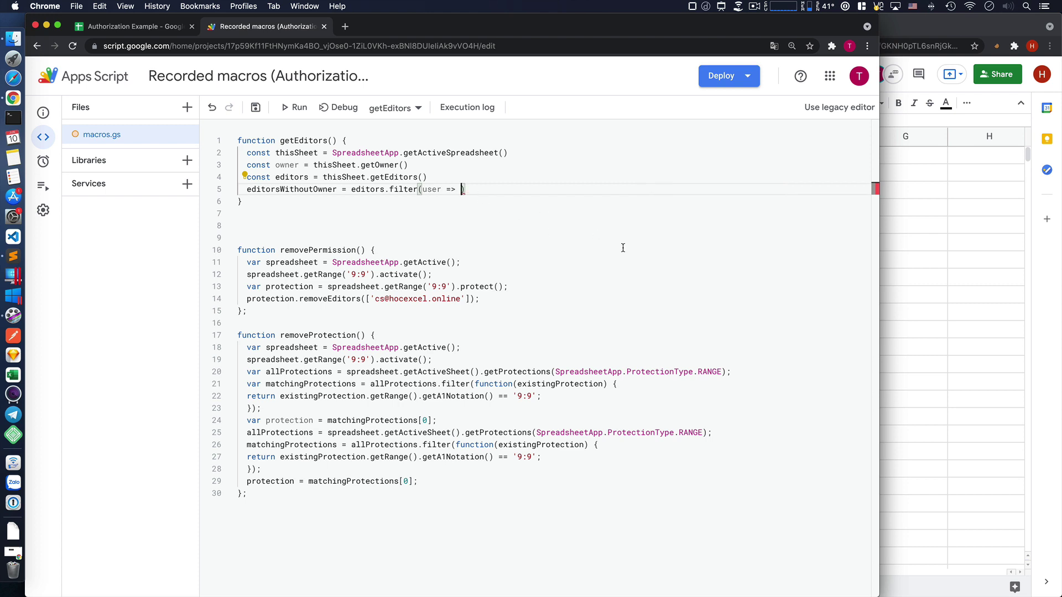
text(user.ge)
key(Return)
text(())
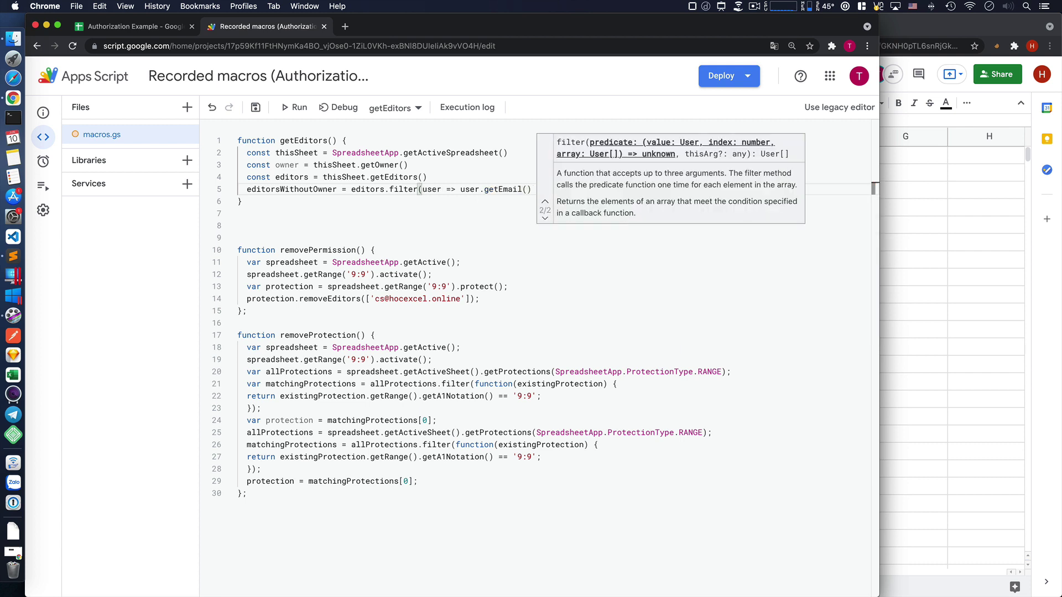
text( !)
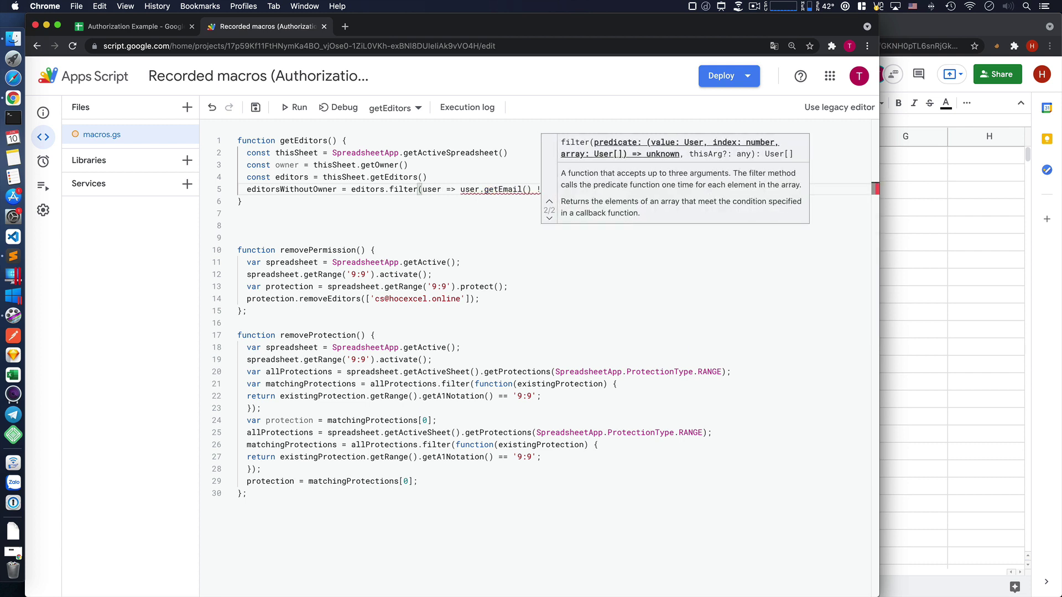
key(BackSpace)
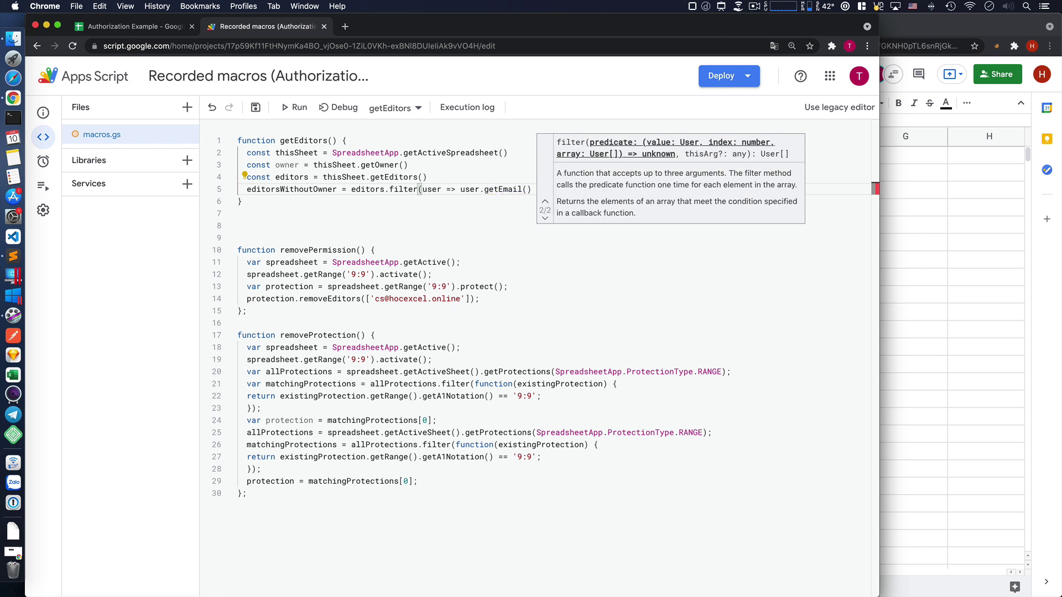
key(Escape)
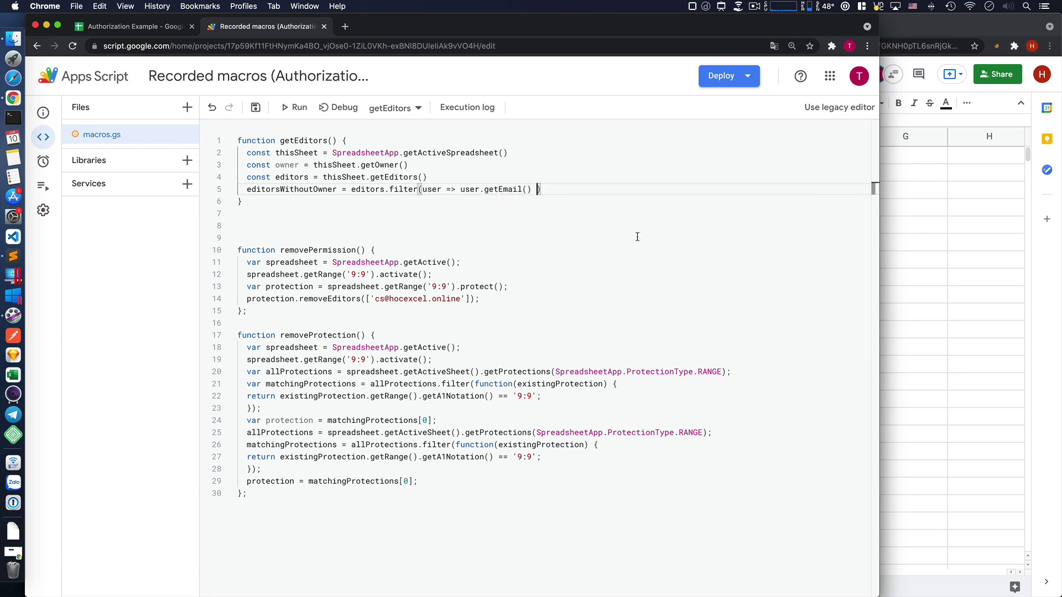
text(!== )
text(owner.get)
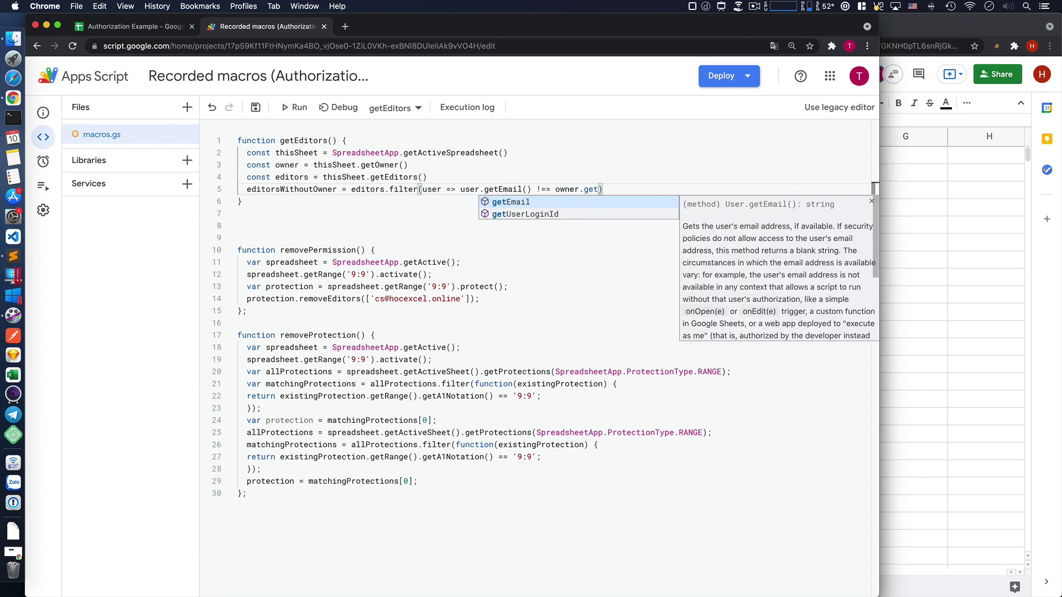
key(Return)
text(())
key(End)
key(Return)
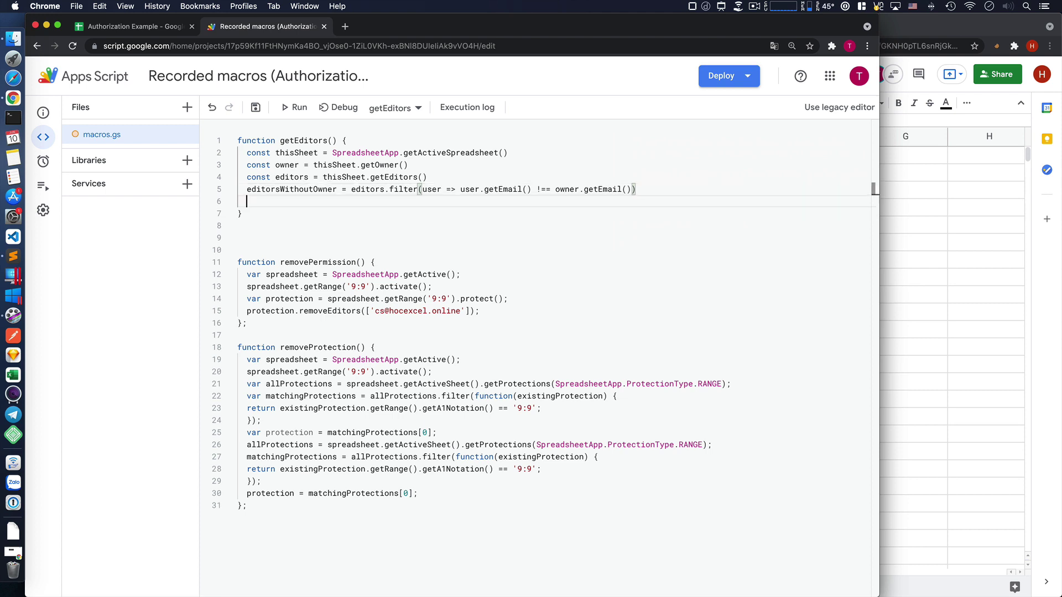
- Add Logger.log(editorsWithoutOwner) below the filter, then save and run the script
text(Logg)
key(Return)
text(Logger.l)
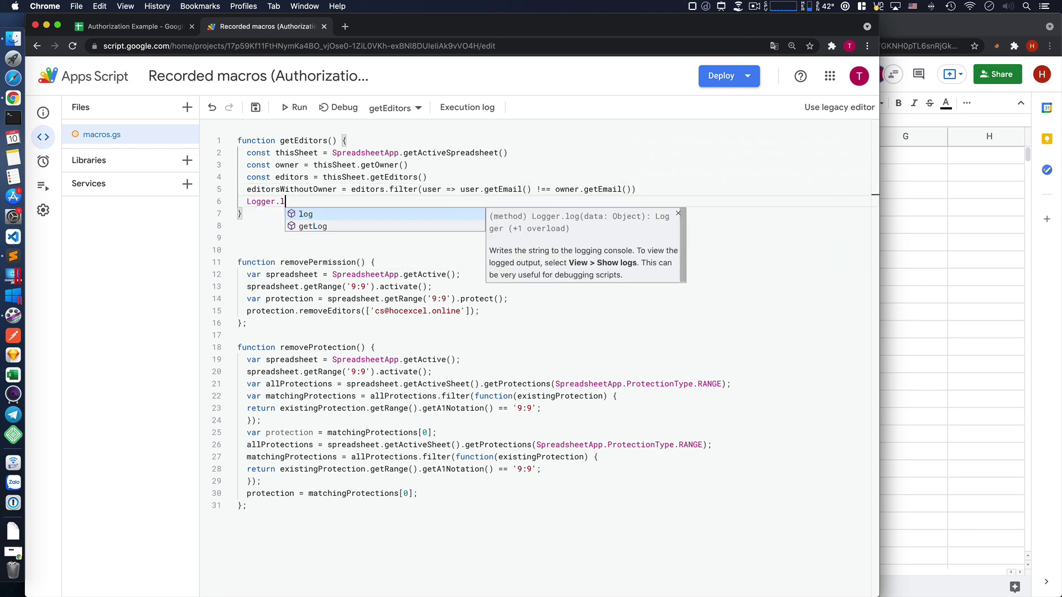
key(Return)
text((edi)
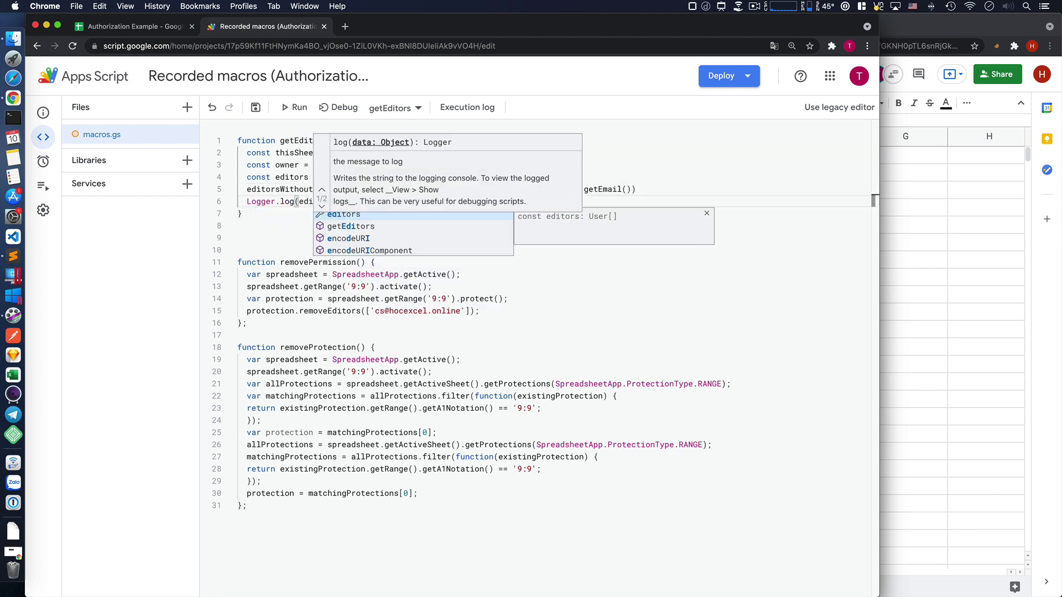
key(Down)
key(Down)
key(Escape)
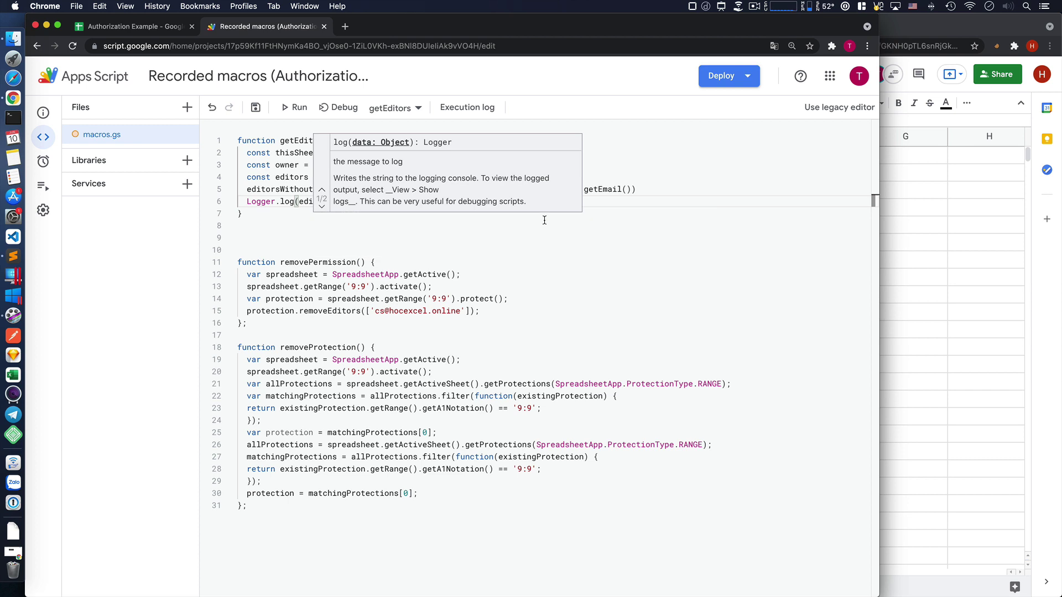
click(448, 260)
double_click(322, 190)
key(super+c)
double_click(307, 201)
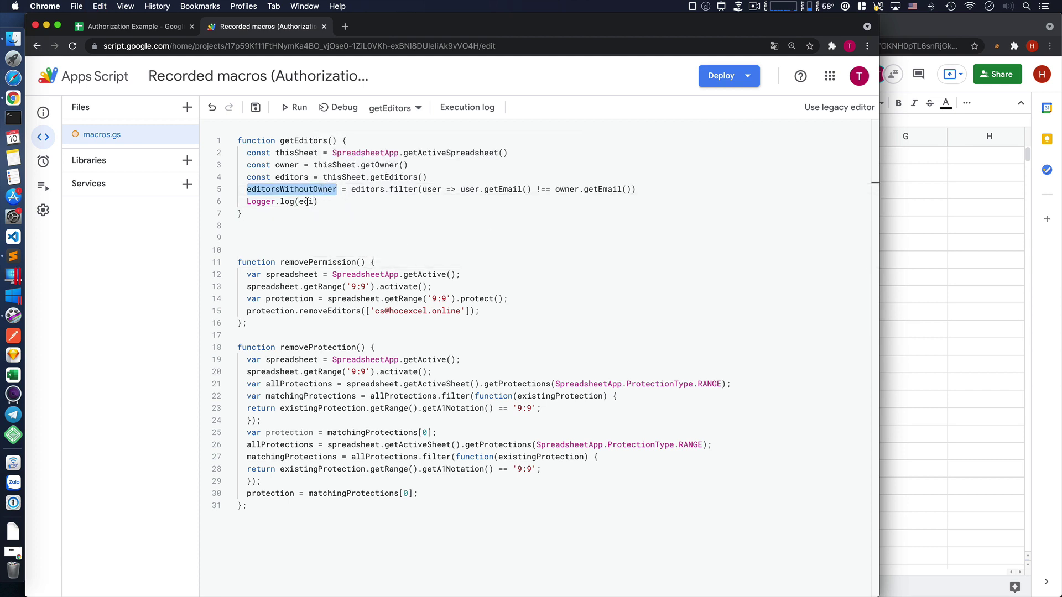
key(super+v)
key(super+s)
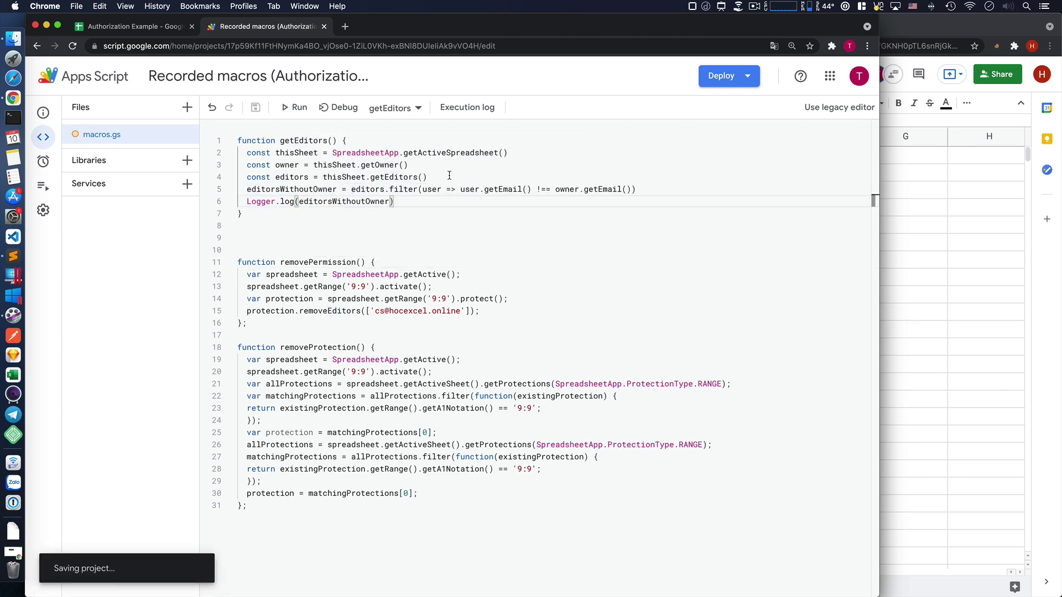
click(449, 176)
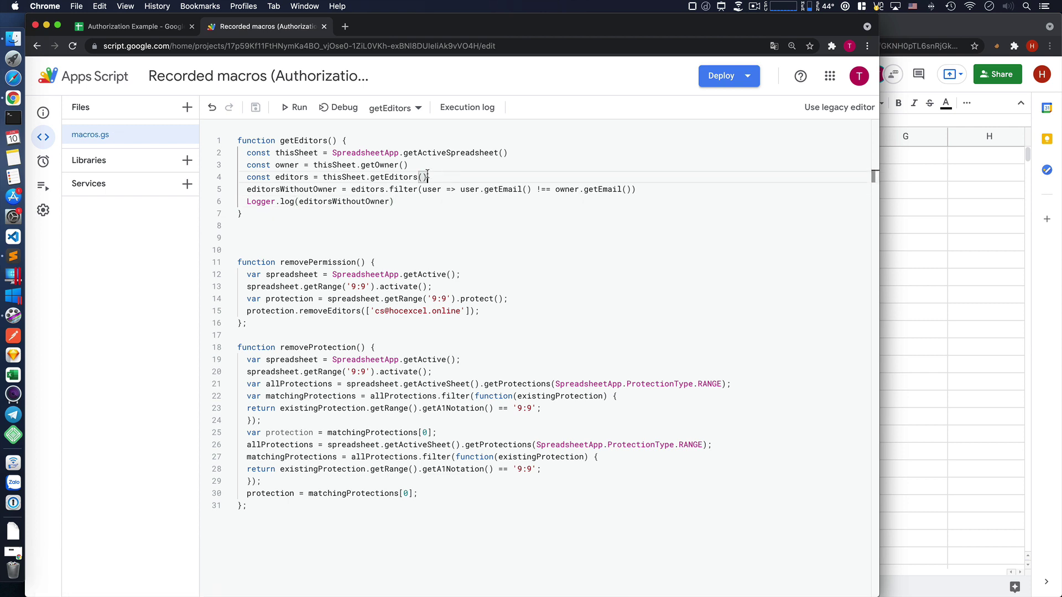
- Run getEditors and check that the execution log shows only the non-owner editor's email
click(295, 107)
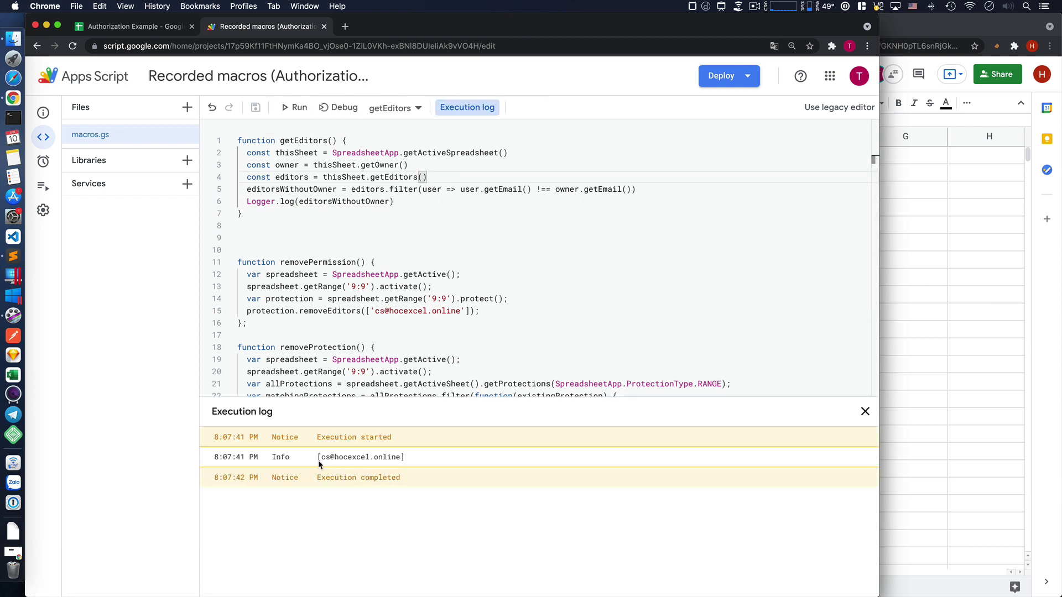
triple_click(381, 464)
drag(382, 469, 309, 456)
click(309, 456)
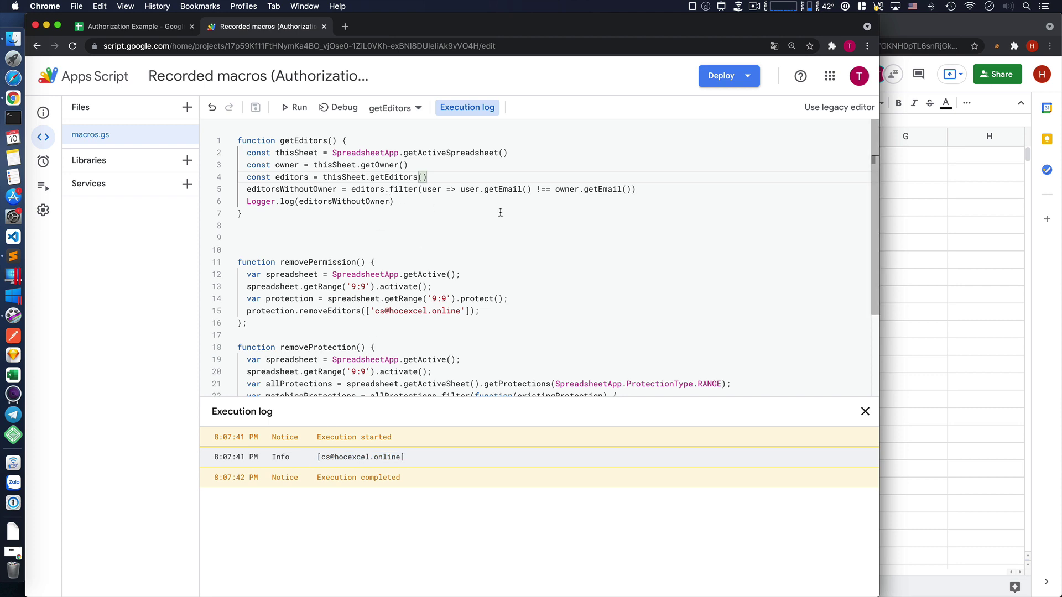
- Delete the Logger.log line and select the 'editorsWithoutOwner =' assignment on line 5
click(417, 203)
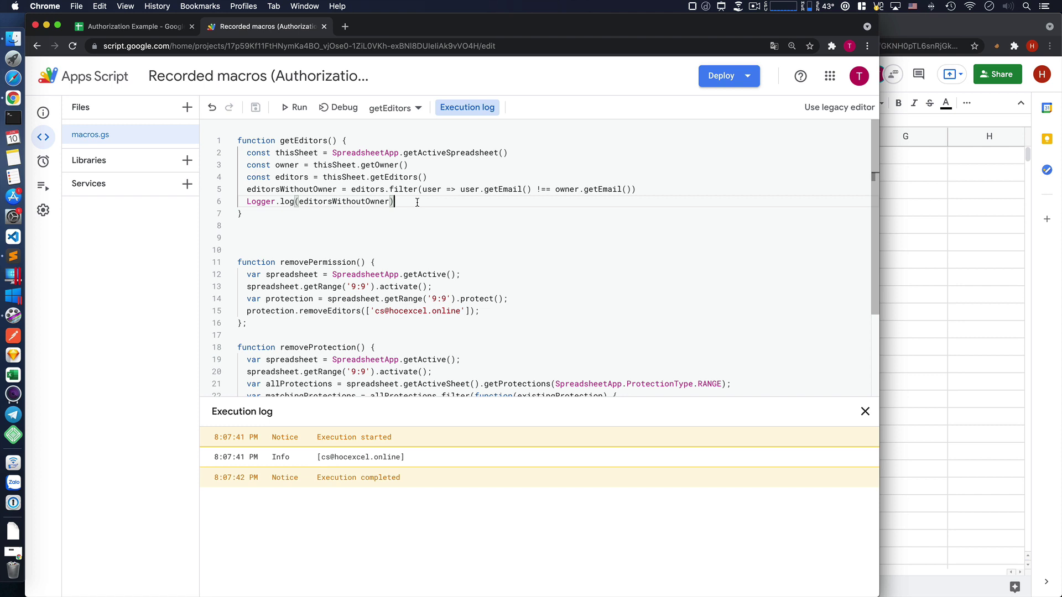
key(super+shift+Left)
key(BackSpace)
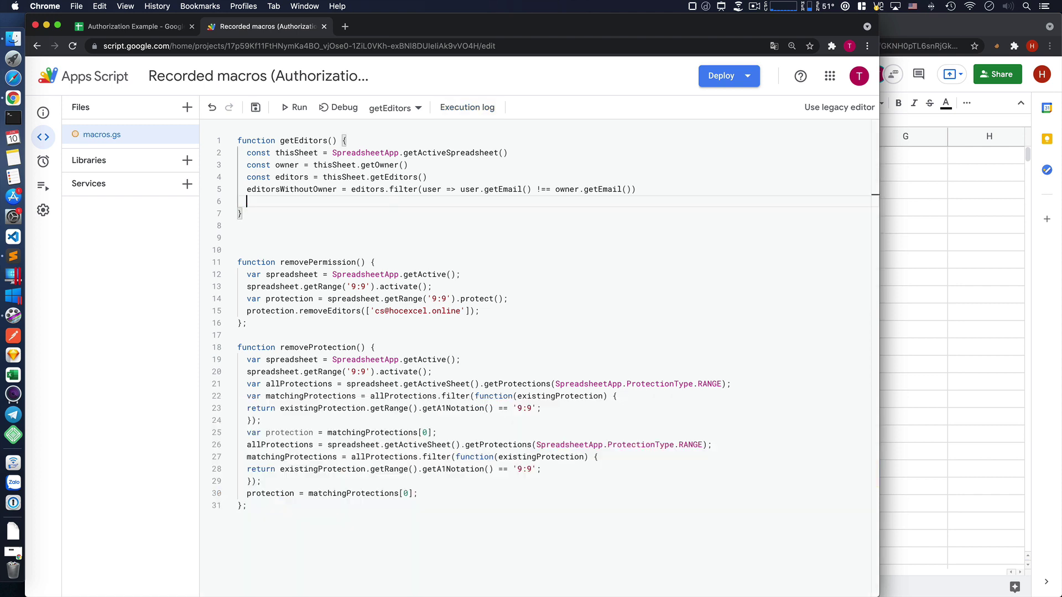
key(BackSpace)
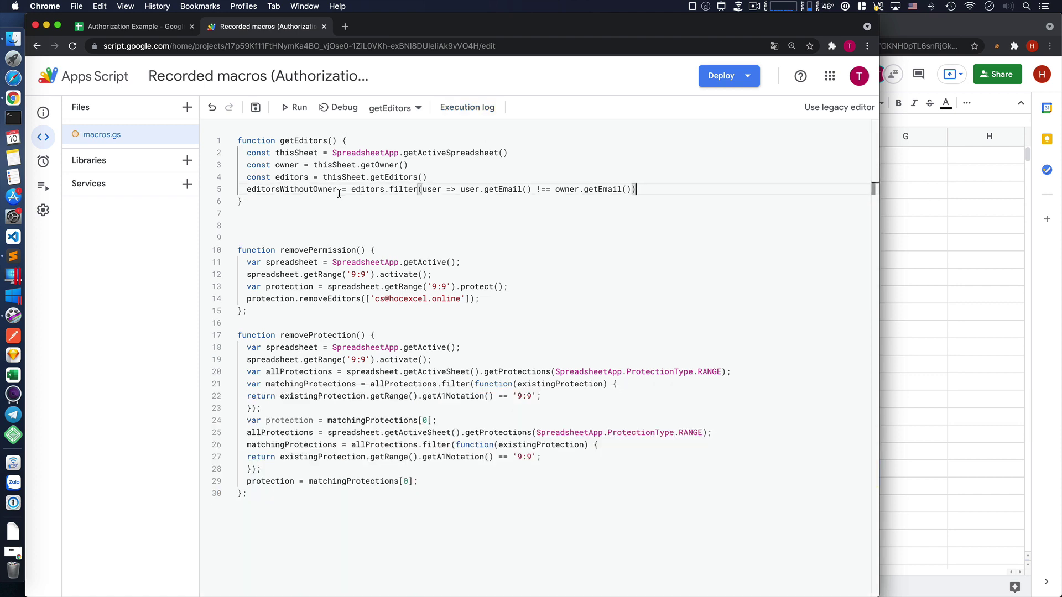
key(Down)
key(shift+alt+Right)
key(shift+alt+Right)
- Replace the assignment with return so getEditors returns the filtered editors, and save
text(ret)
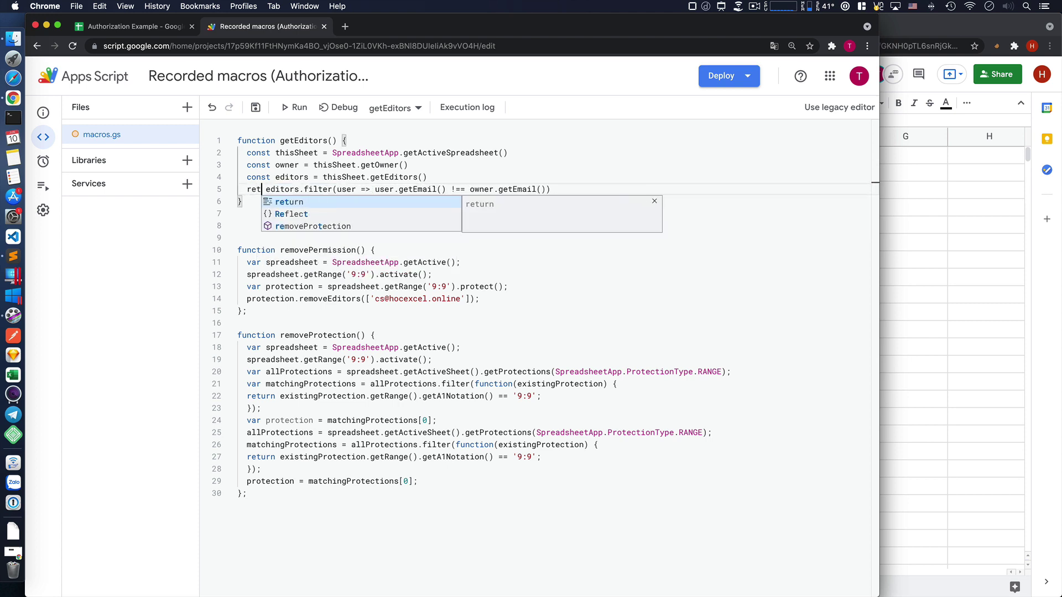
key(Return)
key(ctrl+s)
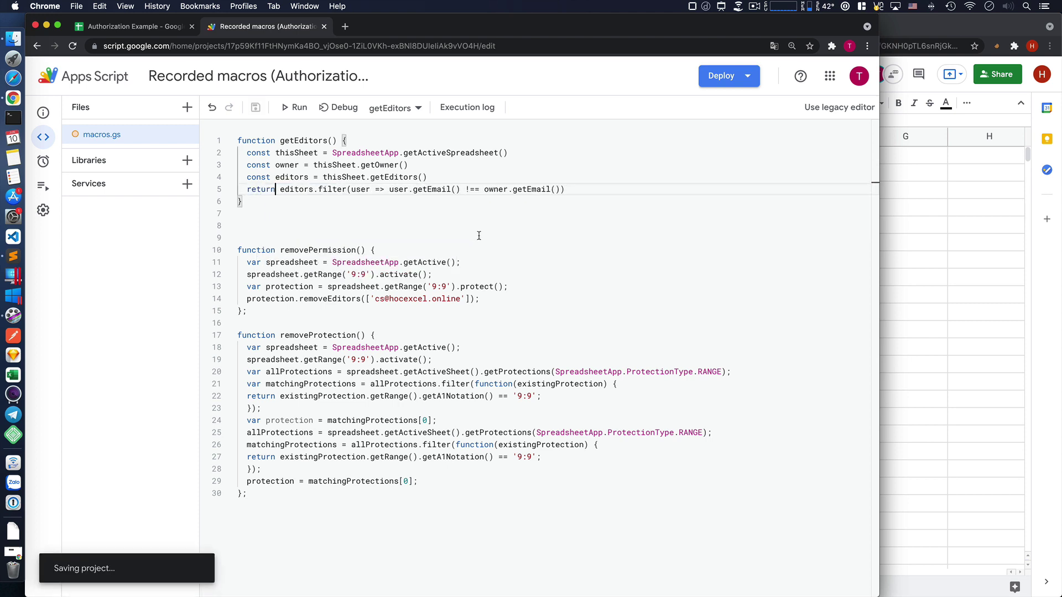
- Add a Vietnamese // comment at the top: find all editor emails, excluding the owner's
key(super+Up)
key(Return)
key(Up)
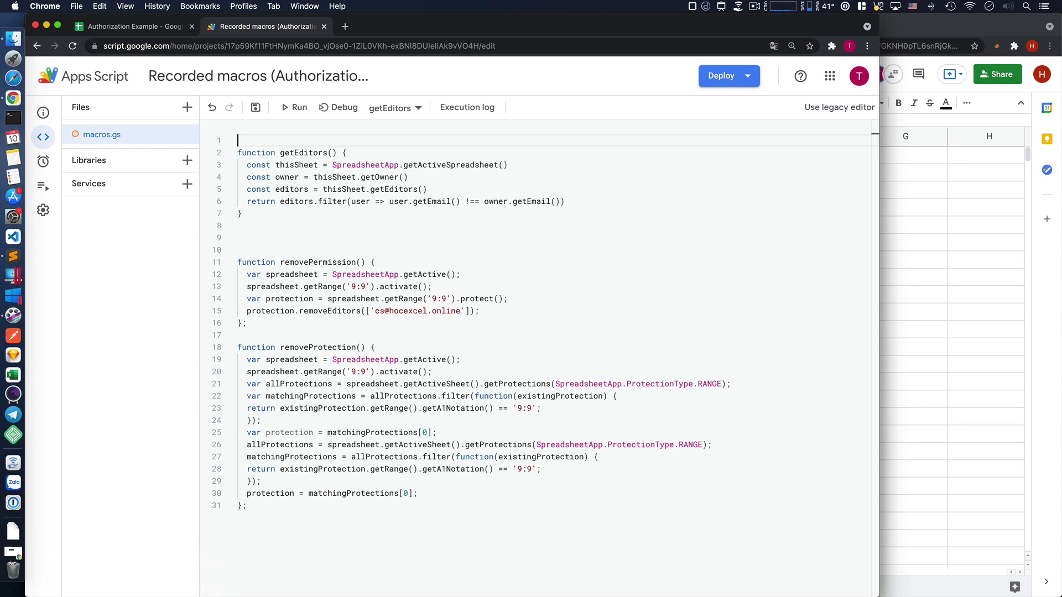
text(// )
text(tìm toàn bộ )
text(email của nhung)
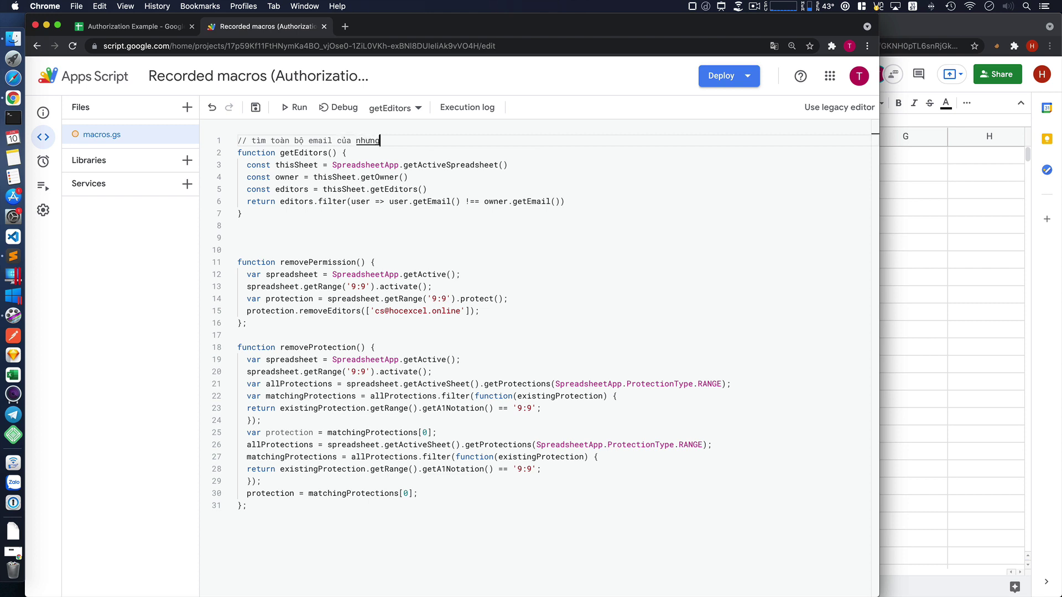
key(BackSpace)
key(BackSpace)
key(BackSpace)
text(ững người có qu)
text(yền edit)
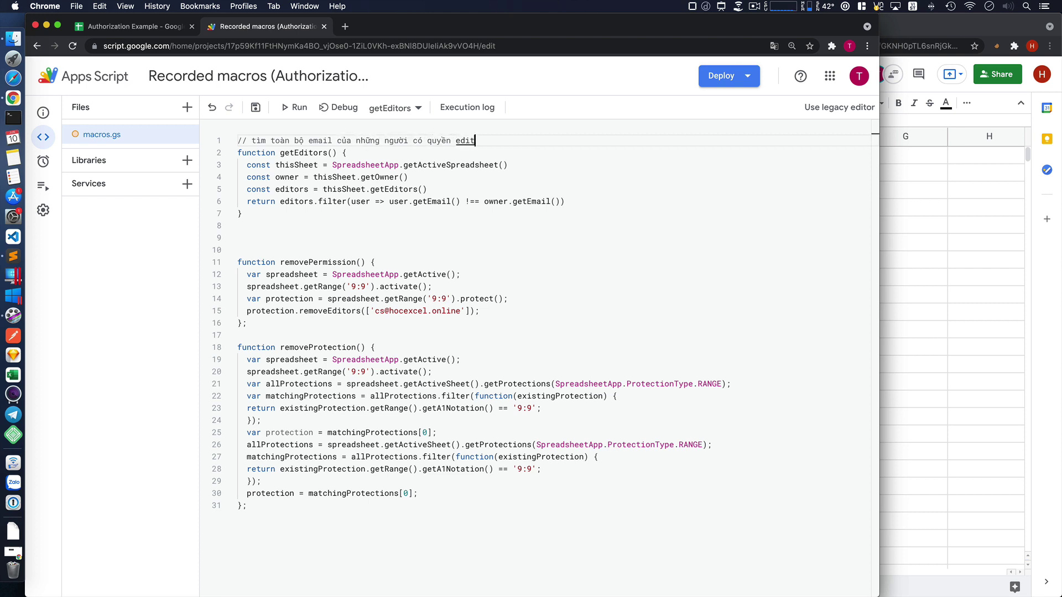
text(or)
text(, l)
text(oại bỏ email)
text( của gwner ra kho)
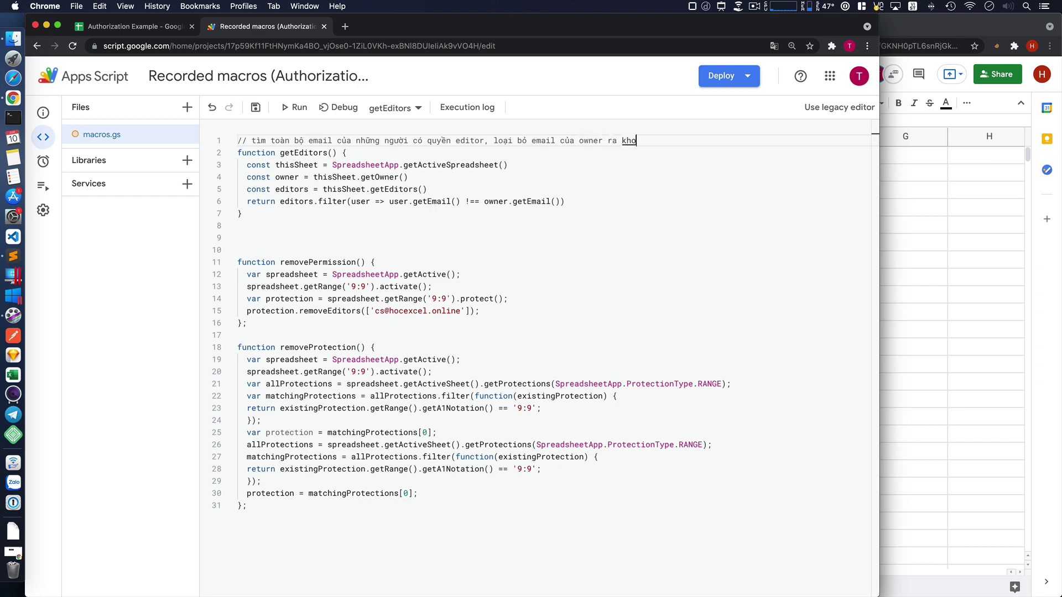
text(ỏi keết g)
key(ctrl+space)
key(super+equal)
key(super+equal)
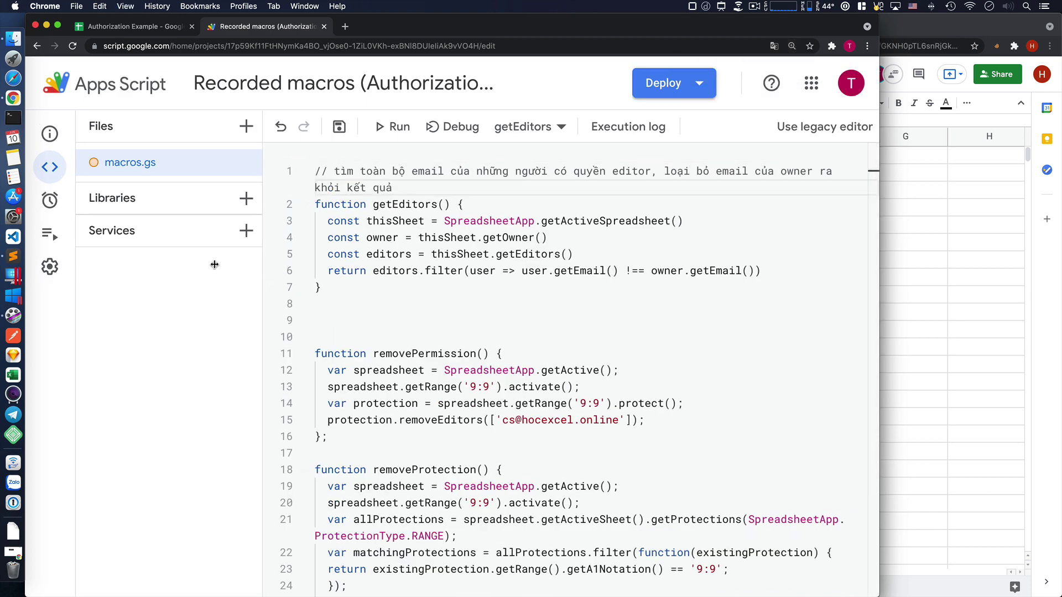
key(super+minus)
key(super+minus)
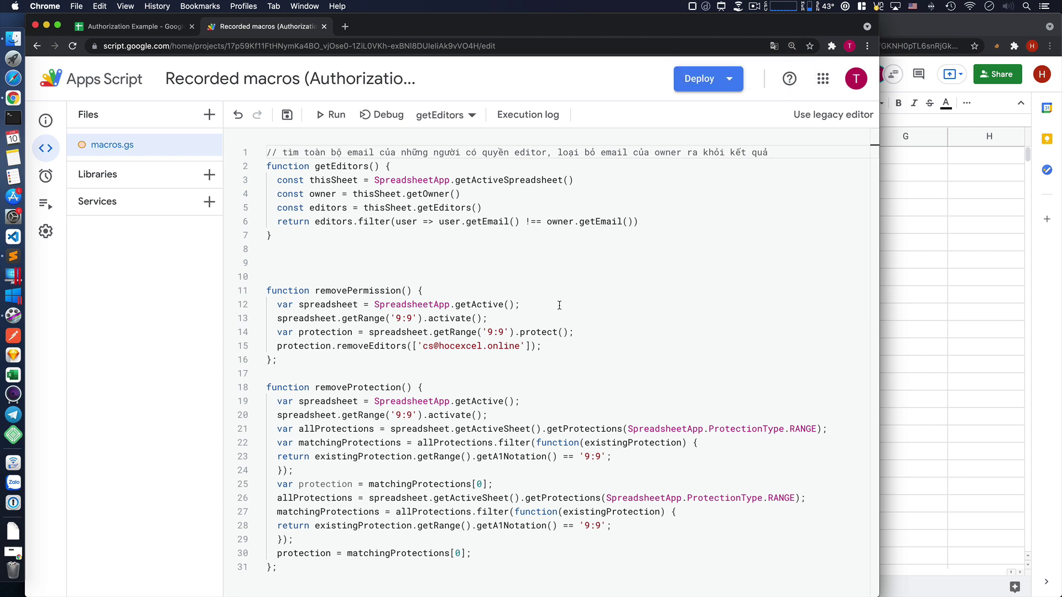
double_click(349, 166)
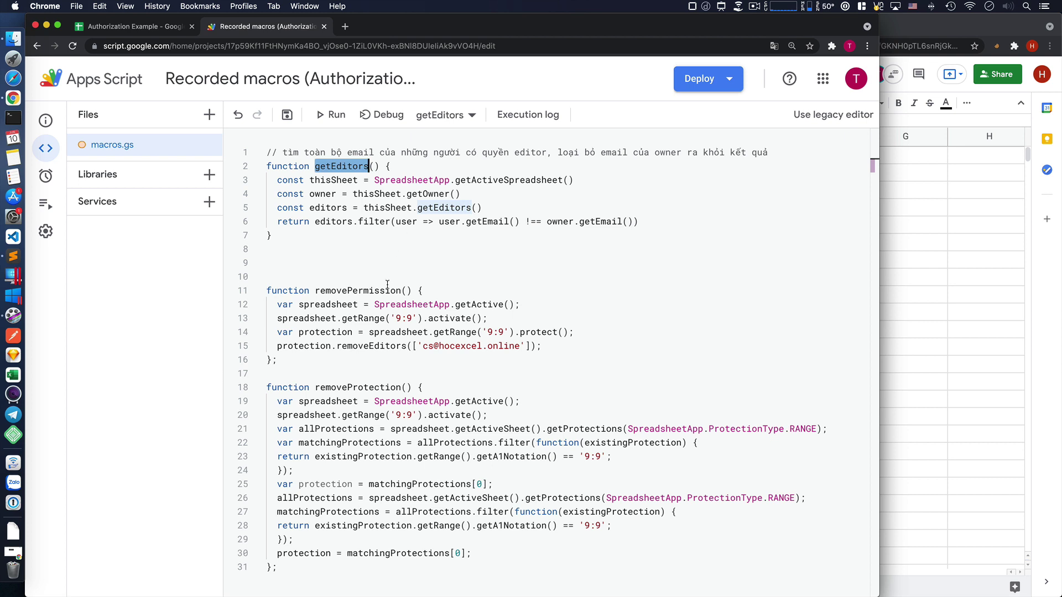
double_click(357, 290)
click(366, 274)
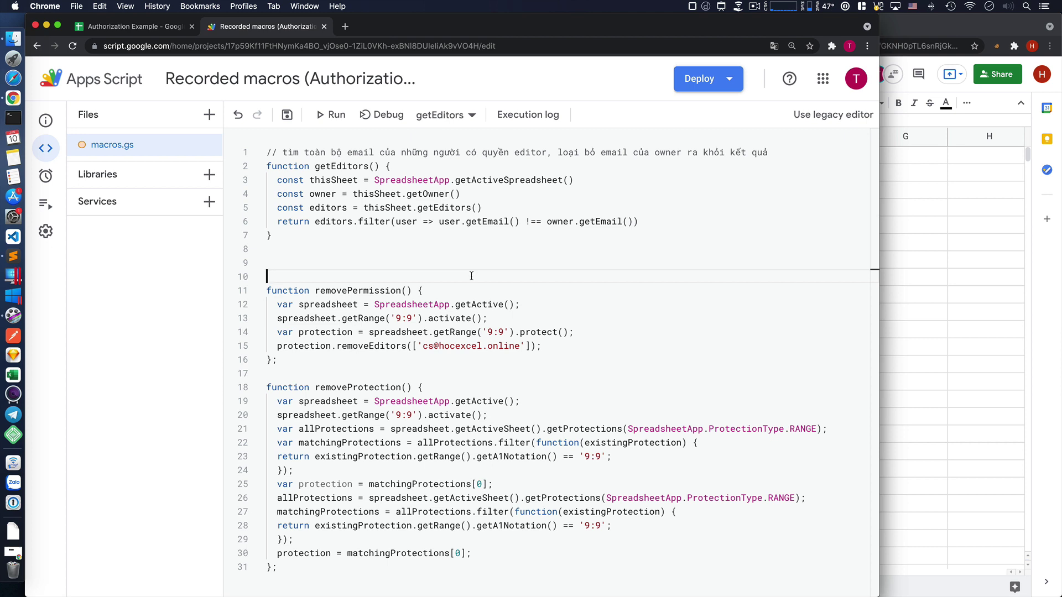
- Start the declaration function addProtection(sheet, range on line 9
key(Up)
text(function add)
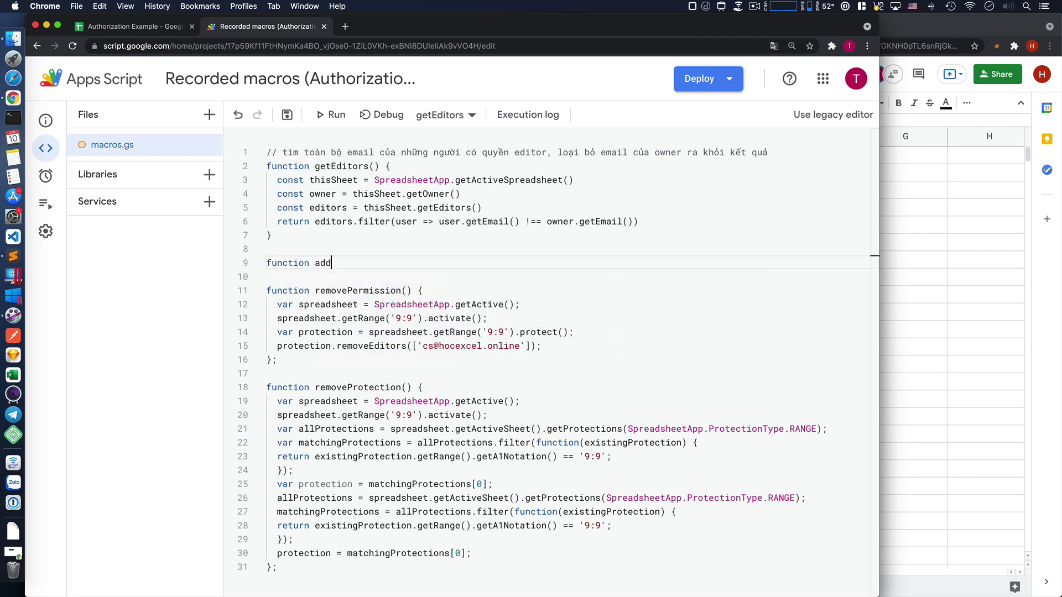
text(Pro)
text(tection)
text(()
text(sheet)
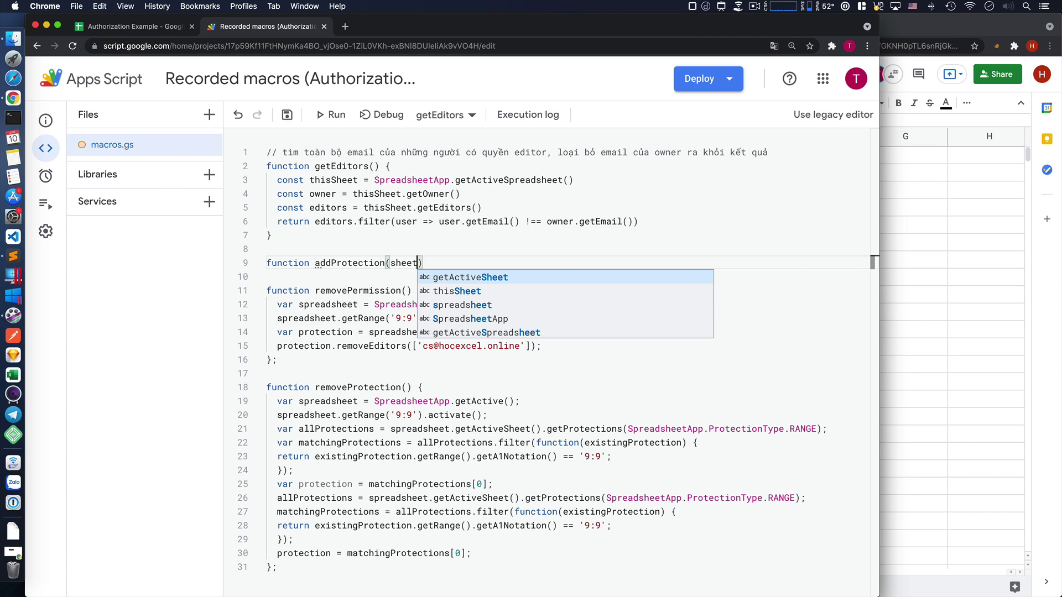
text(, )
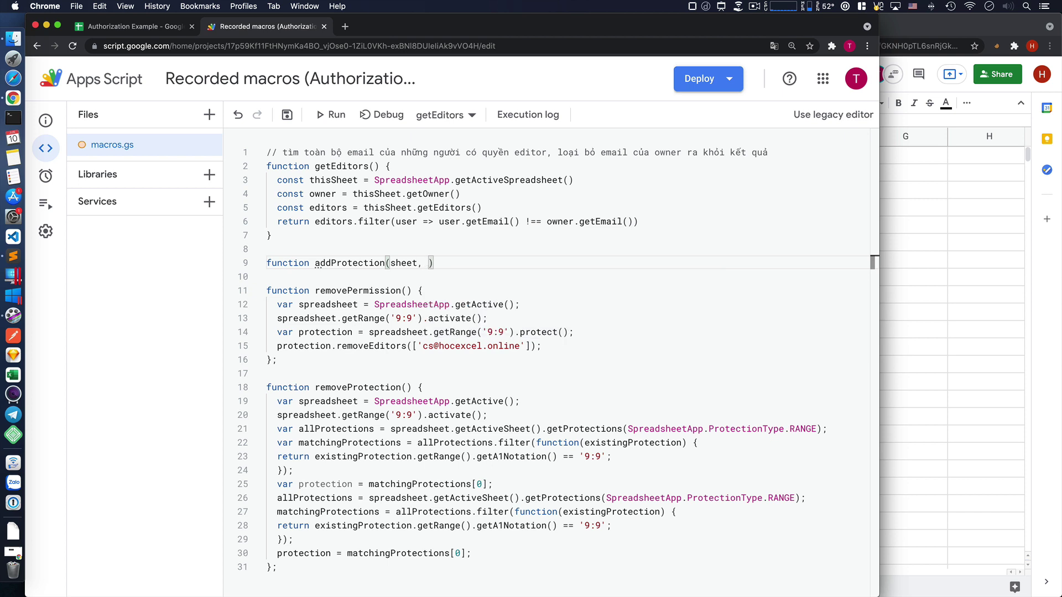
text(range)
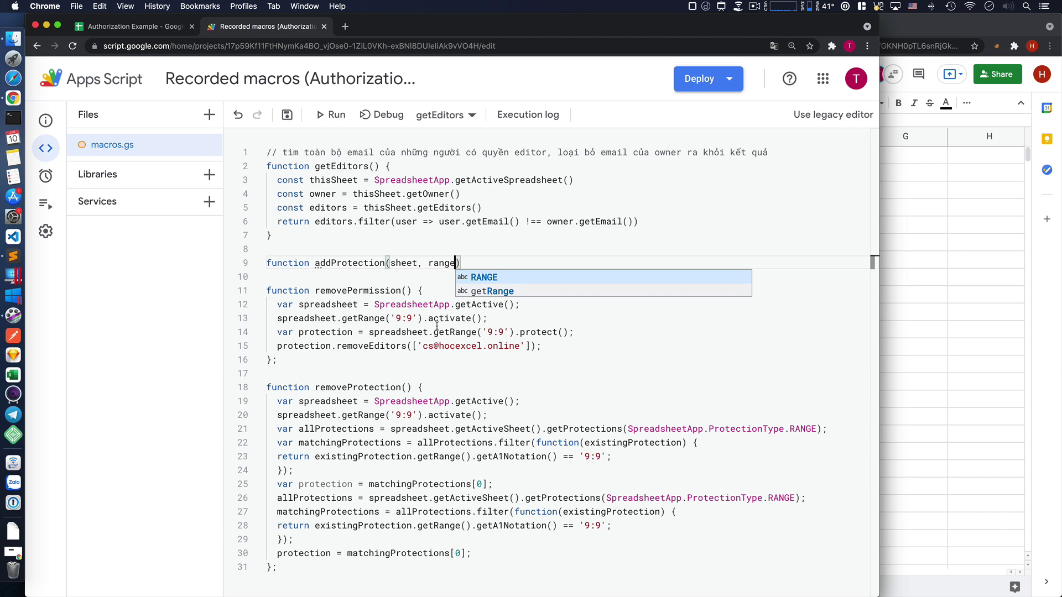
- Rename the range parameter to rangeA1 and open the function body with {
click(396, 415)
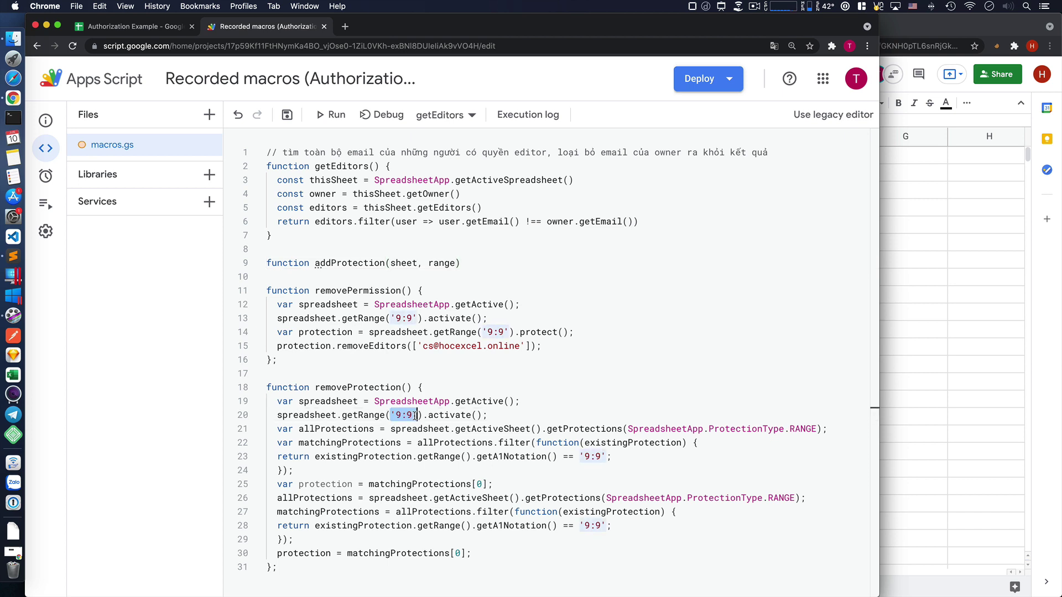
double_click(400, 415)
click(392, 415)
click(399, 415)
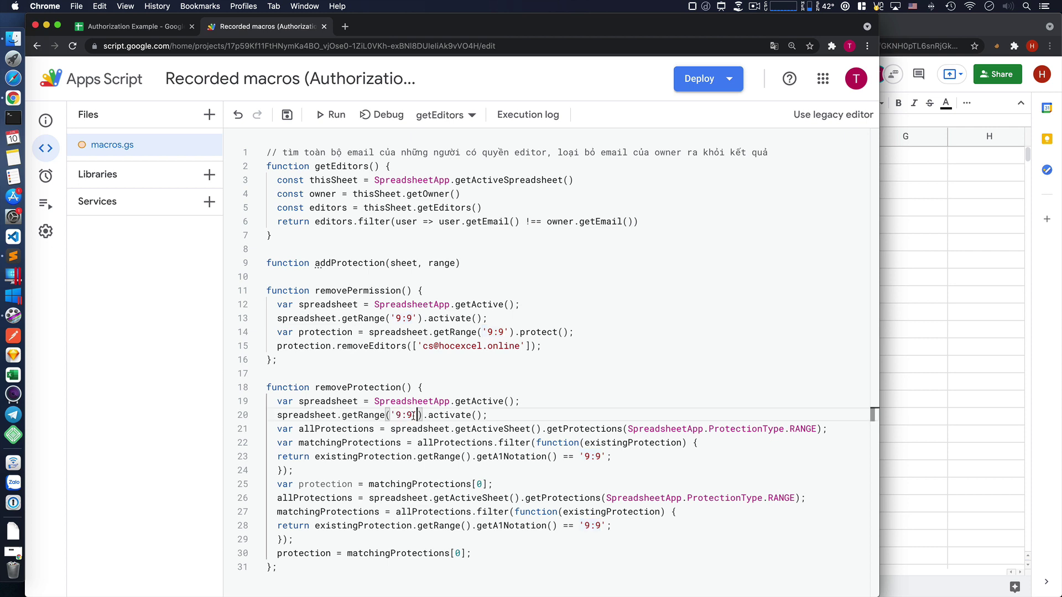
drag(395, 414, 416, 415)
double_click(438, 264)
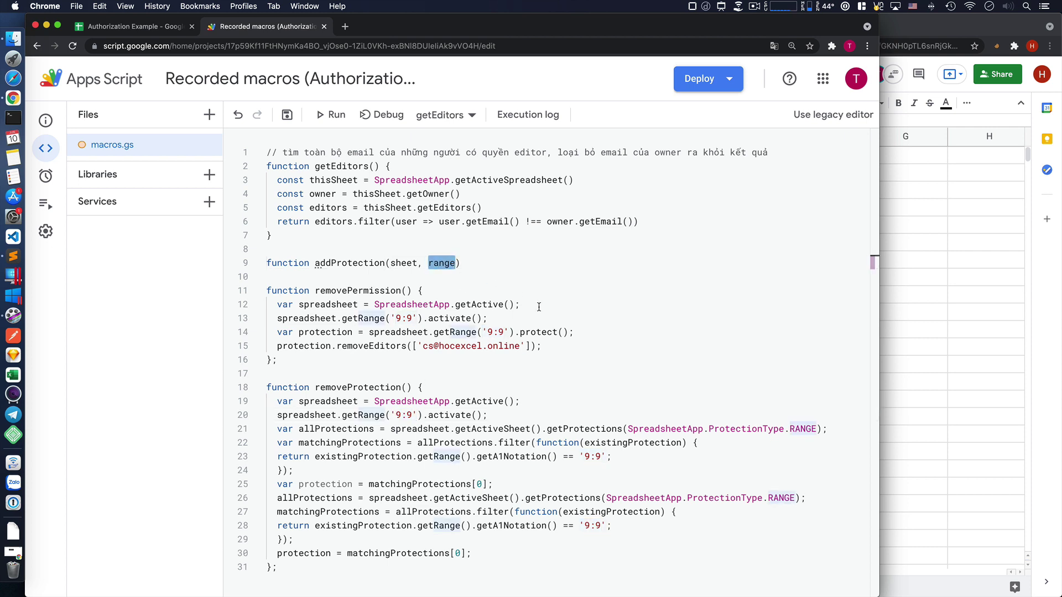
text(rangeA)
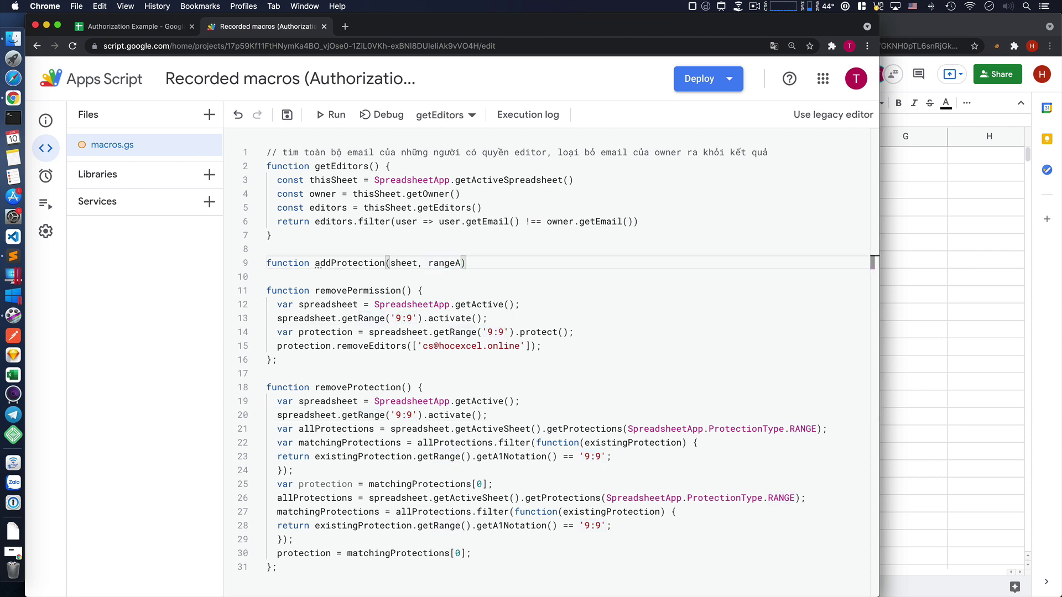
text(1)
key(Right)
text({)
key(Return)
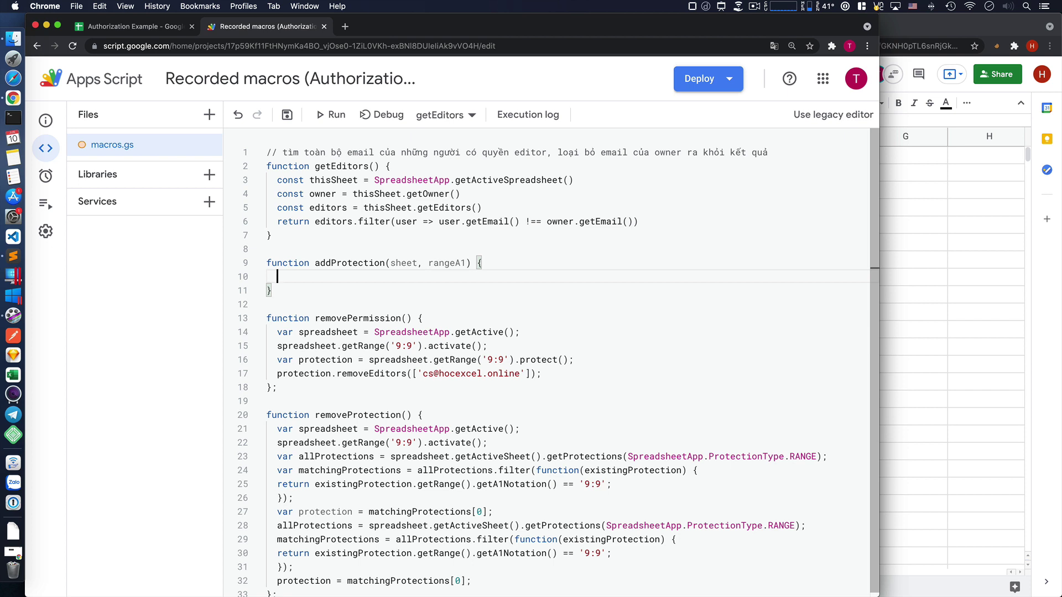
- Add const editors = getEditors() as the first line of addProtection
text(cons)
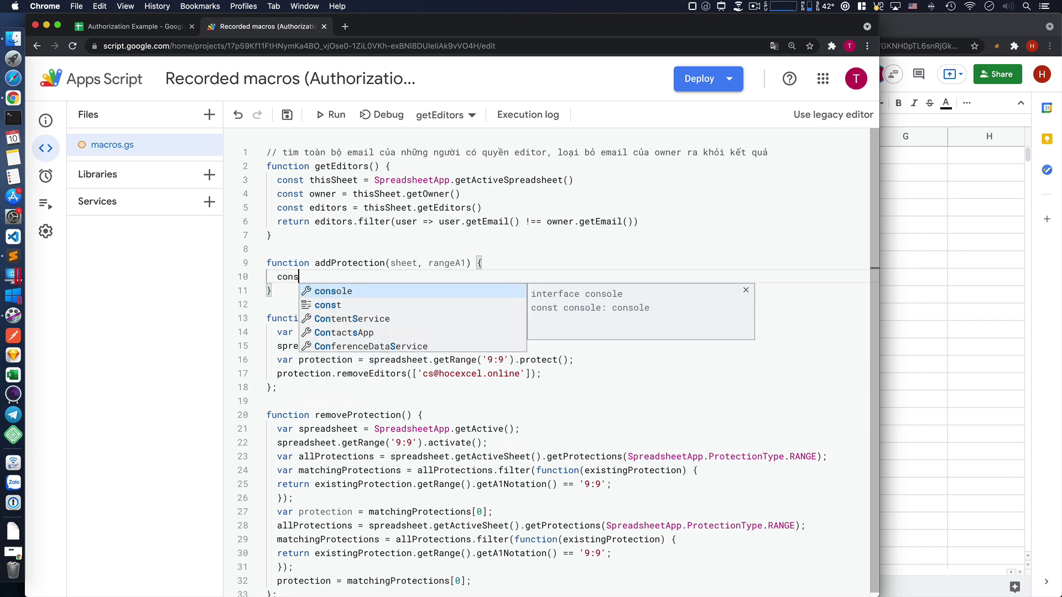
text(t edi)
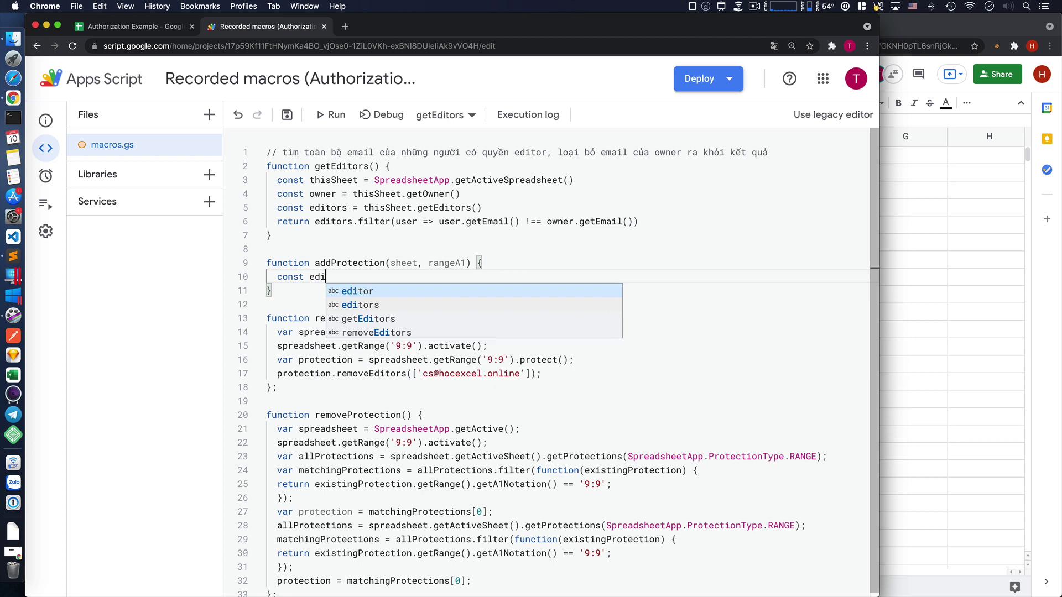
text(tors =)
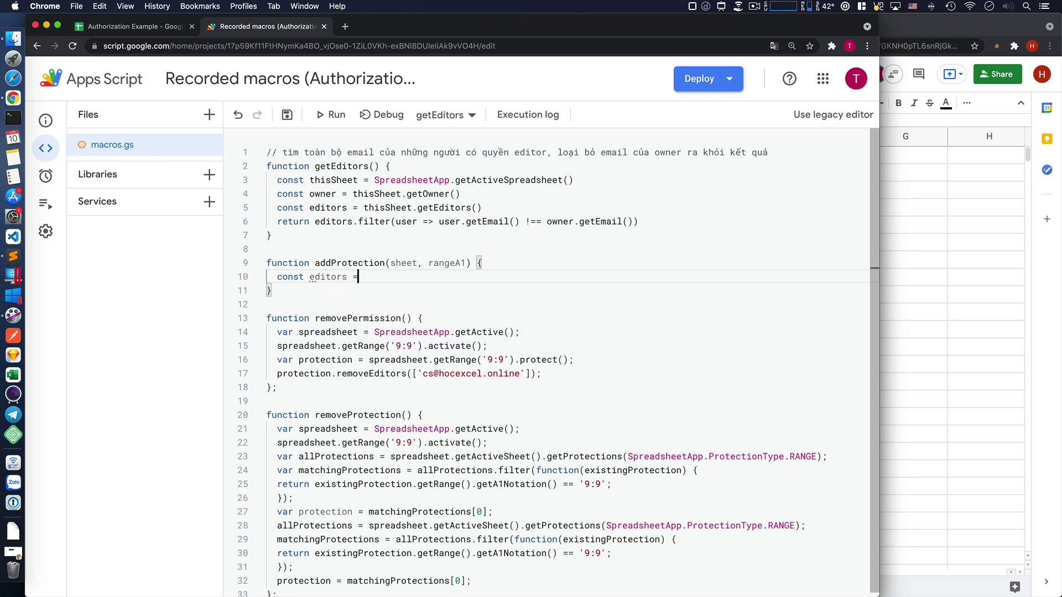
text( get)
key(Tab)
key(Return)
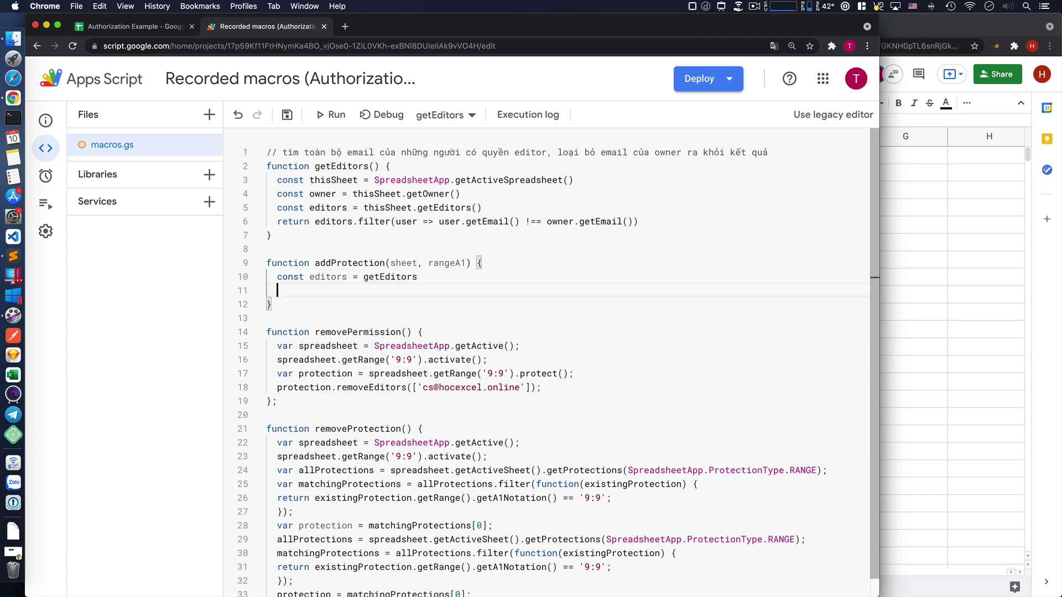
key(BackSpace)
text(())
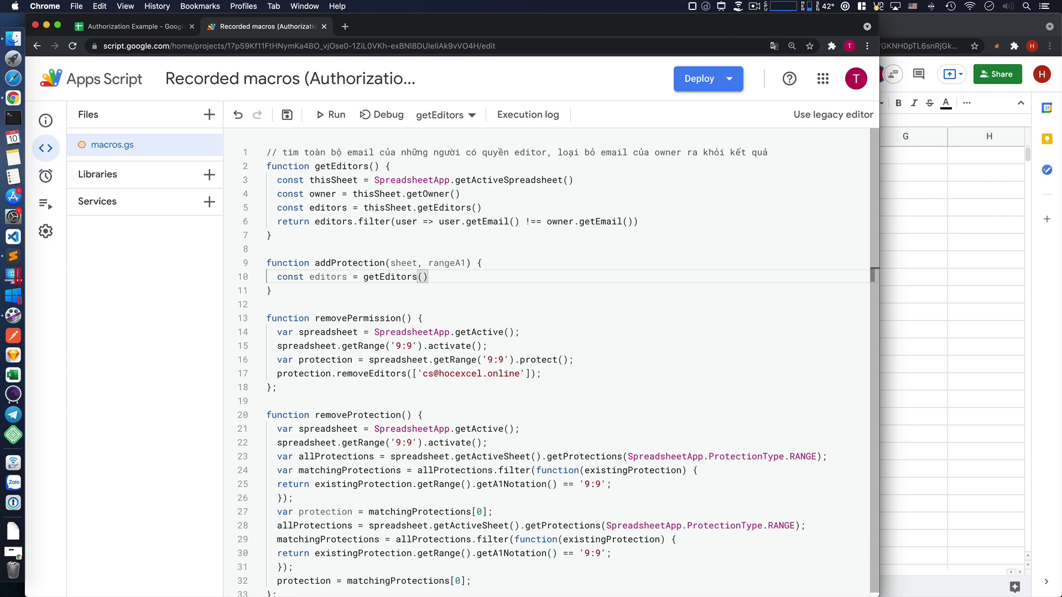
key(Return)
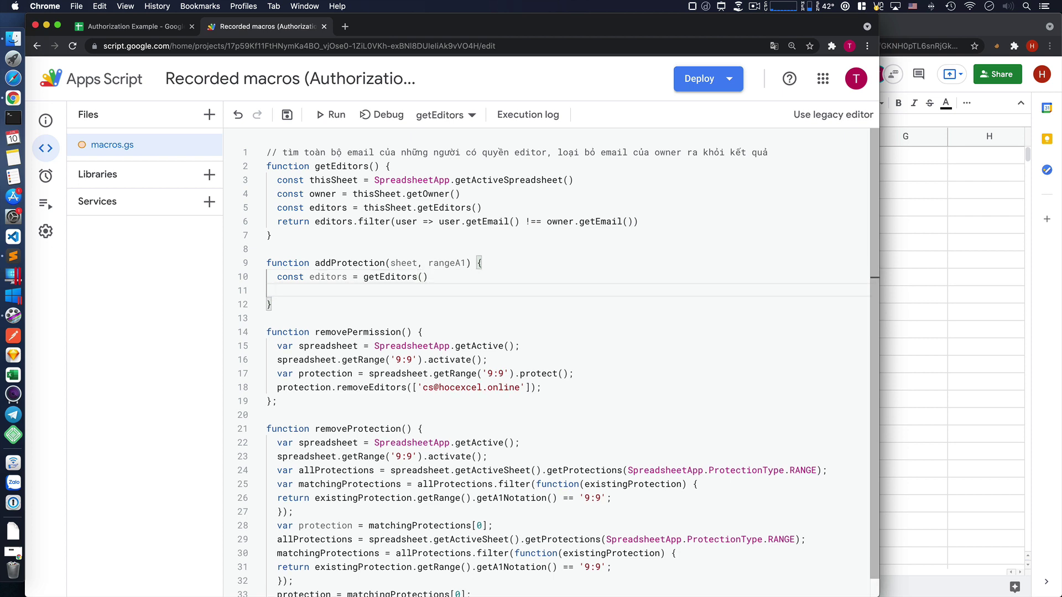
- Declare let protection = sheet.getRange(rangeA1).protect(), modelled on removePermission's protection line
click(277, 374)
drag(277, 374, 429, 374)
click(341, 374)
key(Home)
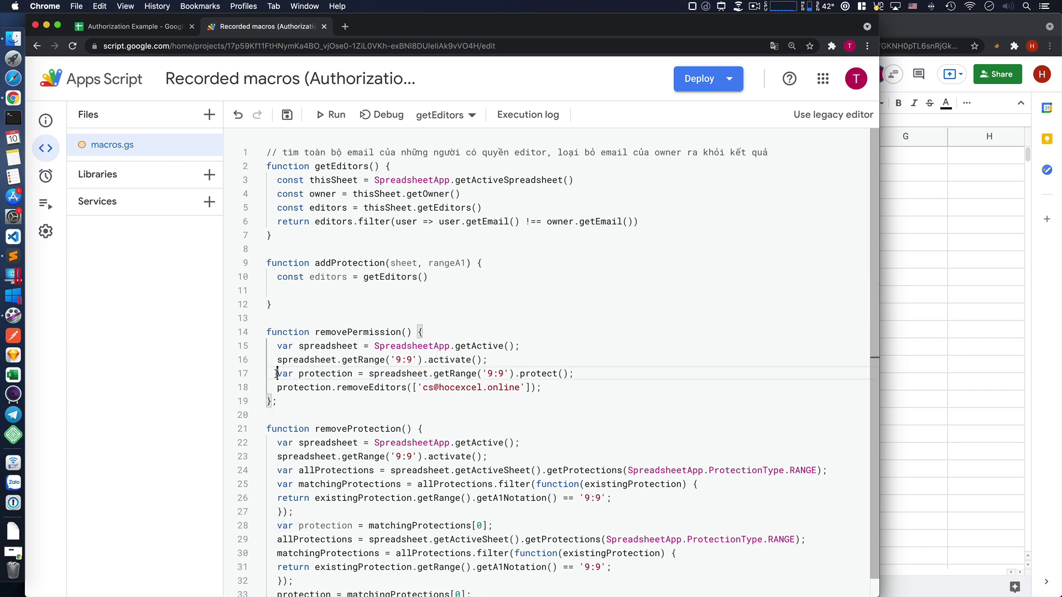
click(305, 290)
text(let)
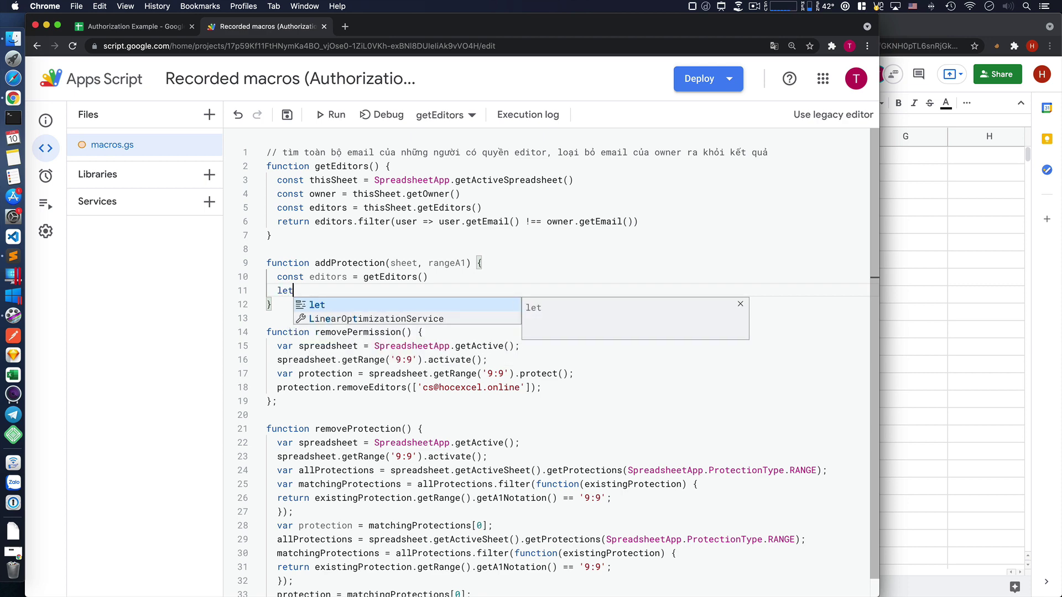
text( pro)
key(Down)
key(Return)
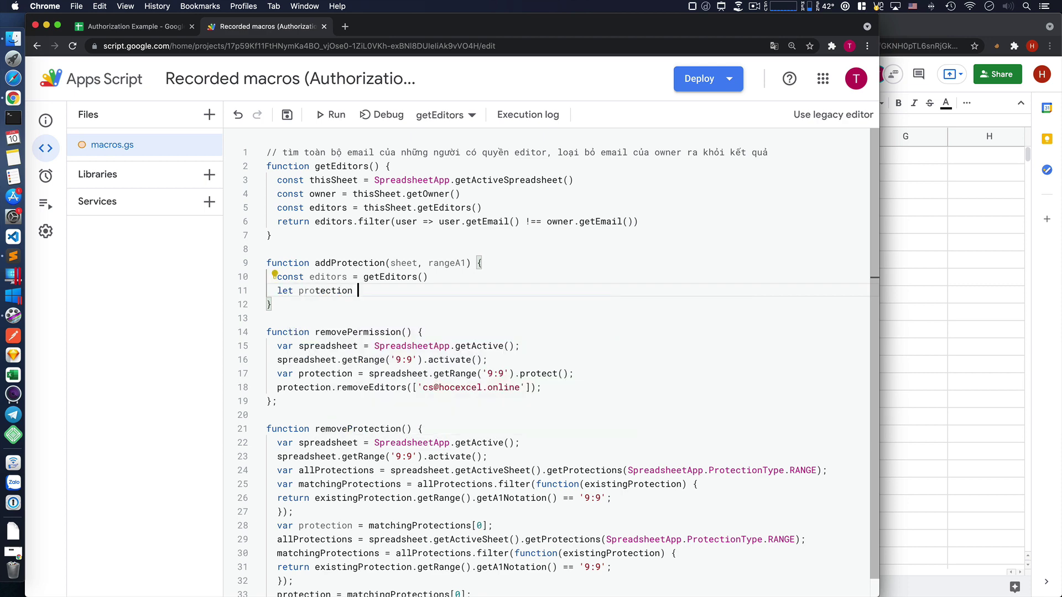
text(= )
text(sheet)
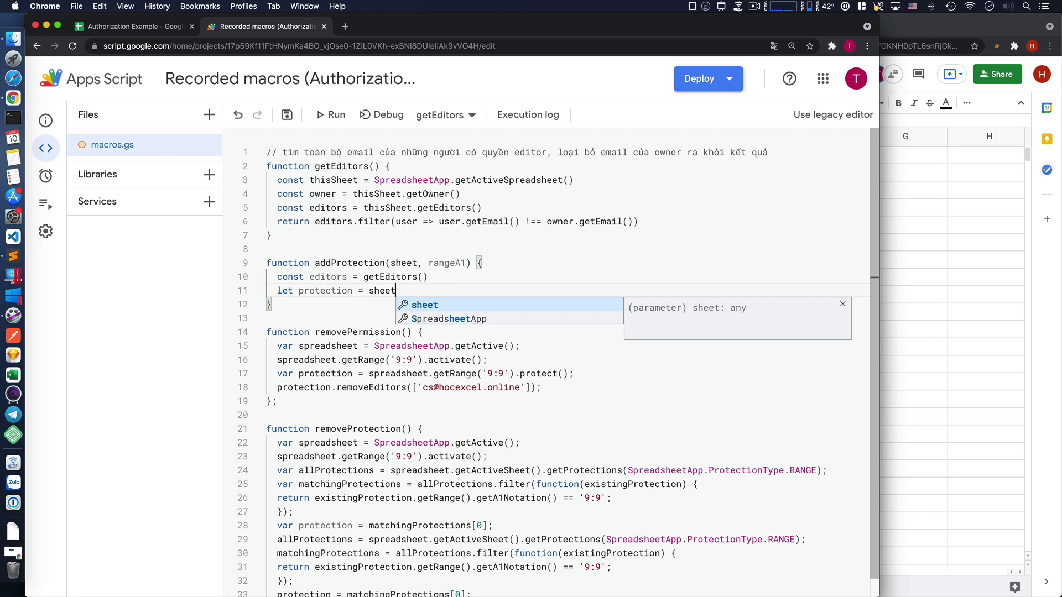
text(.getR)
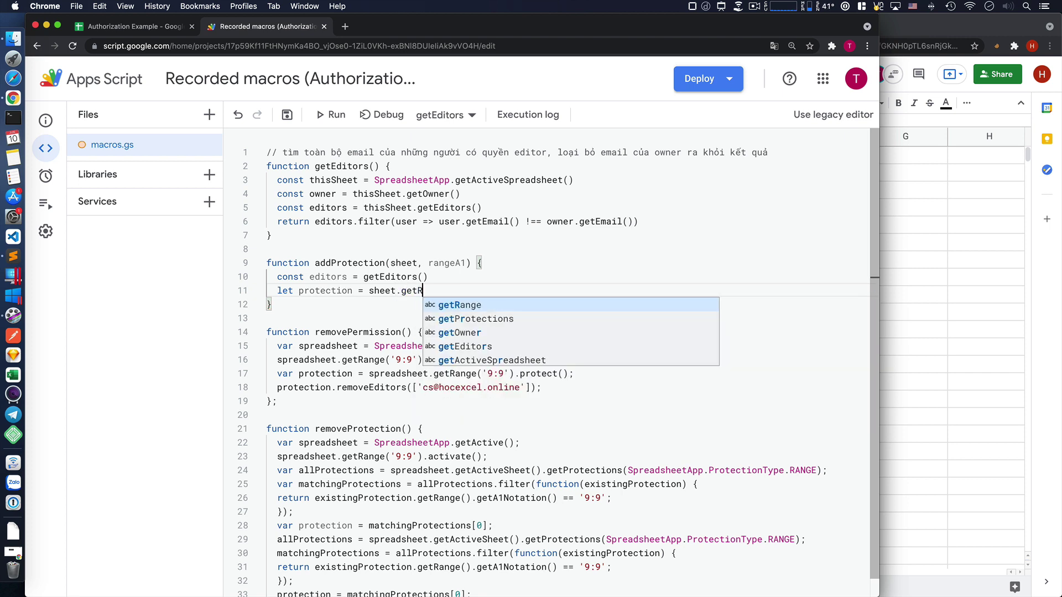
text(an)
key(Return)
text((ra)
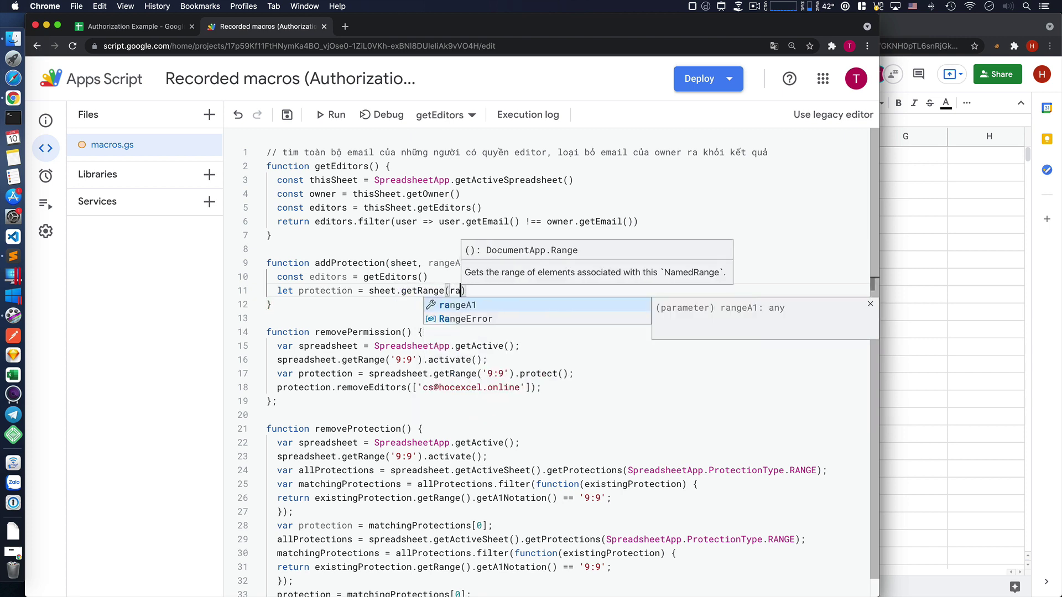
text(nge)
key(Return)
text().)
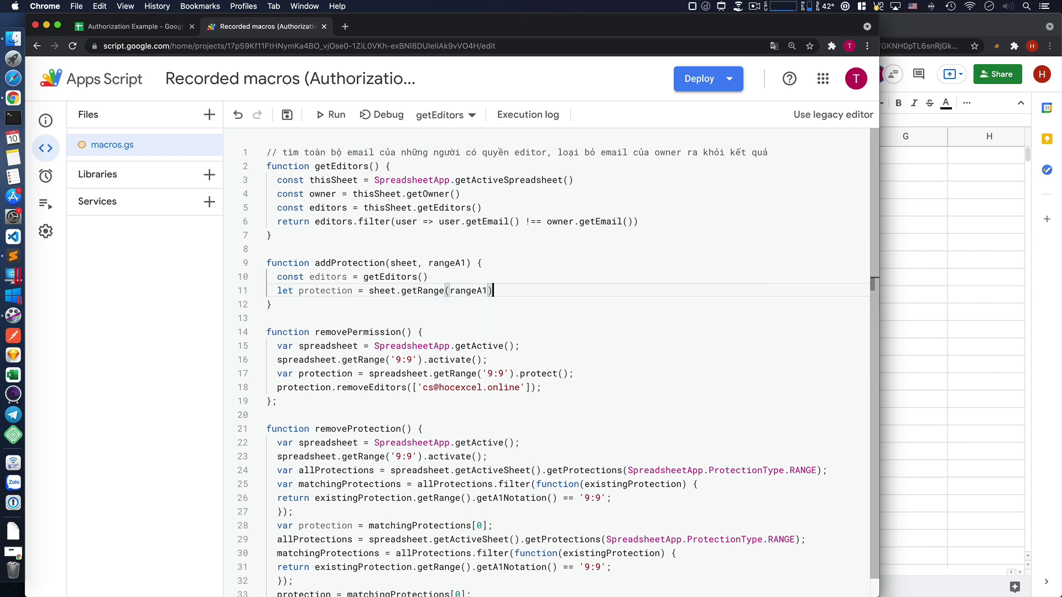
text(pro)
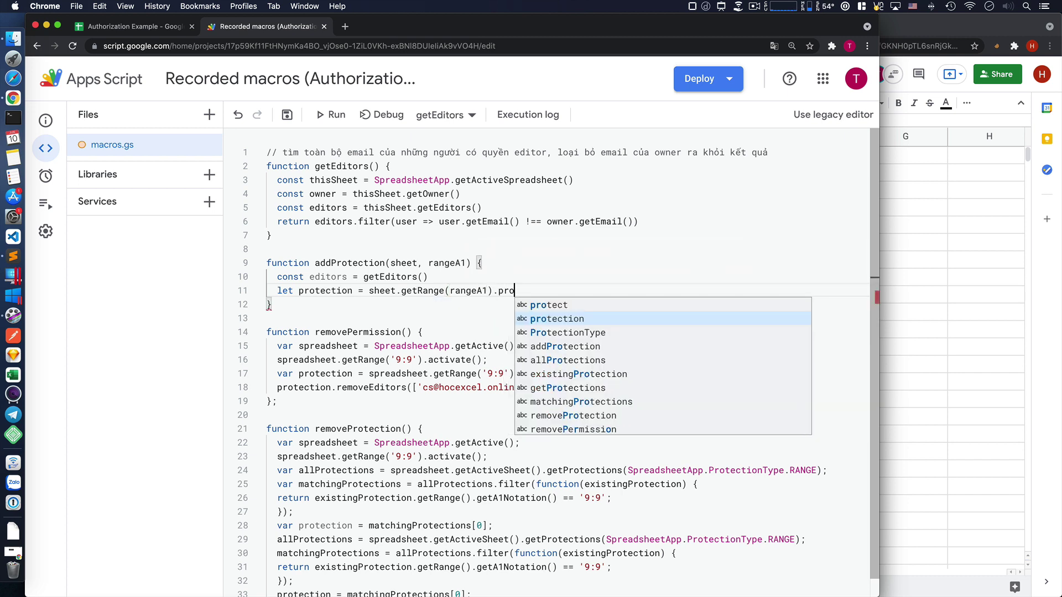
key(Up)
key(Return)
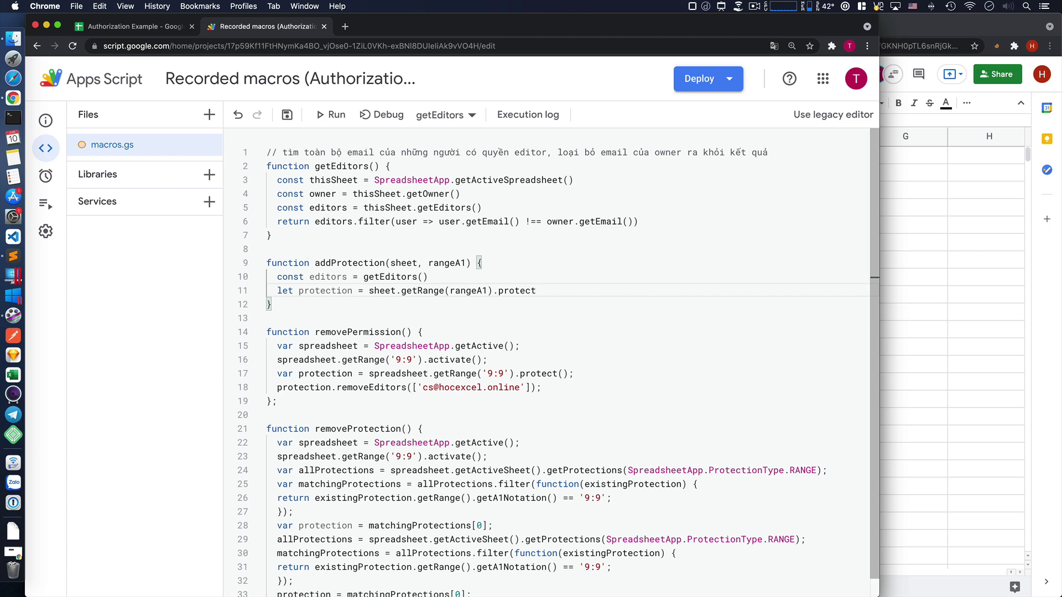
text(())
key(Return)
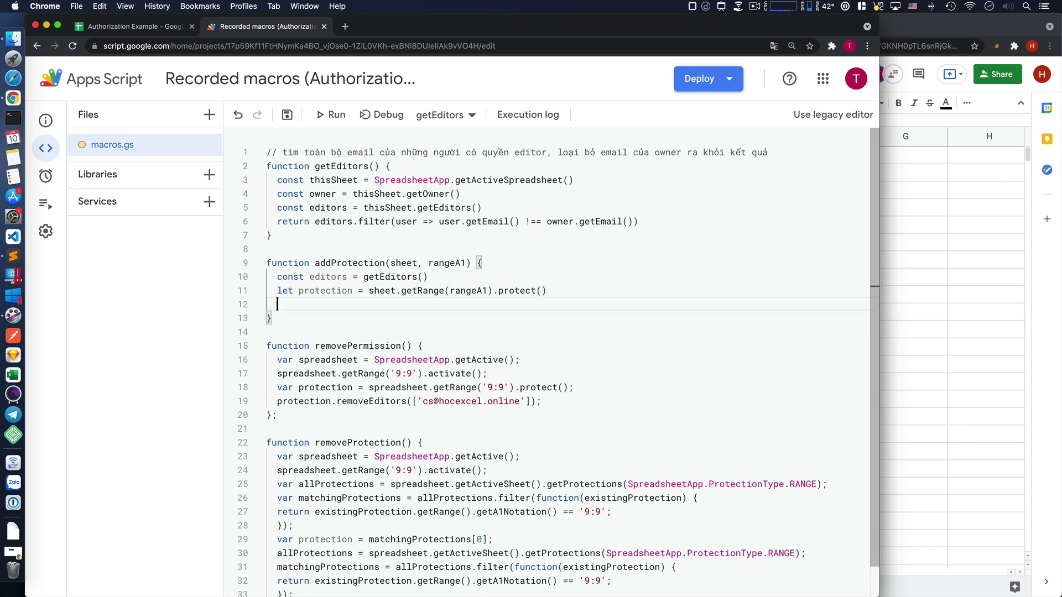
- Call protection.removeEditors(editors) on the next line
text(pr)
key(Return)
text(=)
key(BackSpace)
key(BackSpace)
text(.)
text(remo)
key(Return)
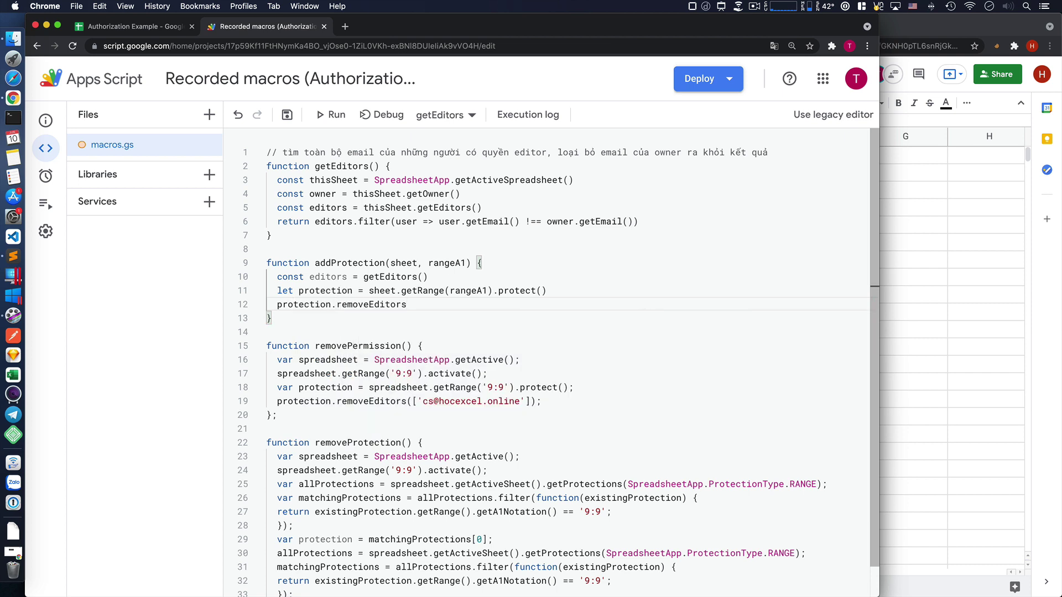
text((edi)
key(Return)
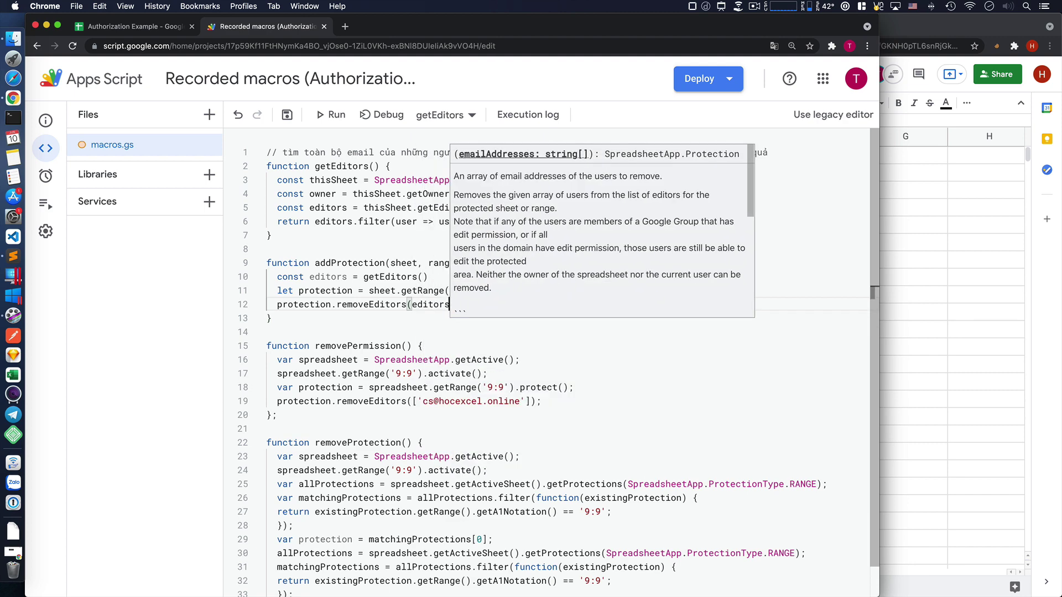
key(Escape)
click(413, 329)
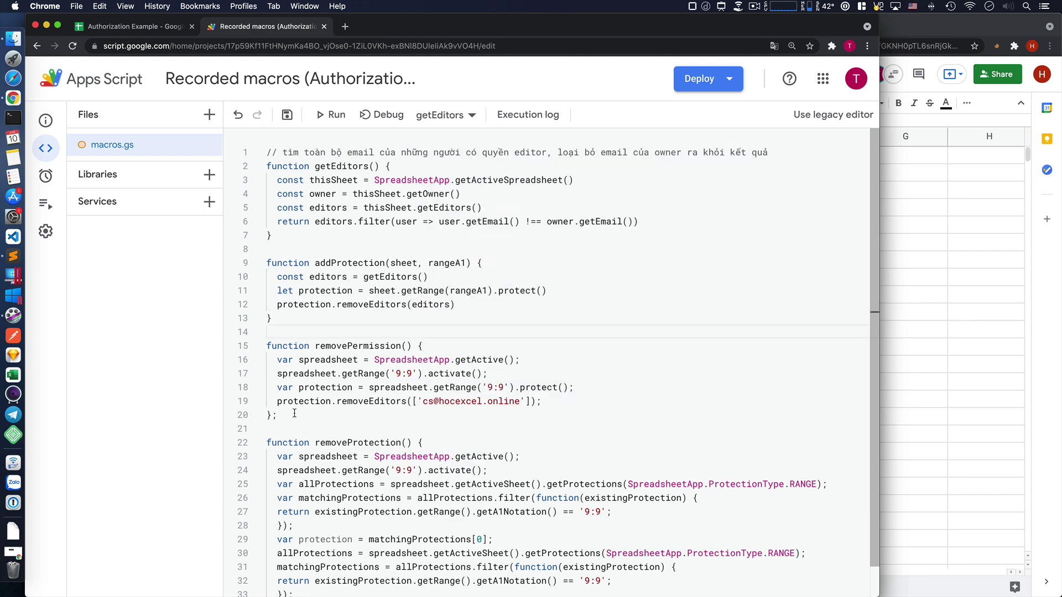
click(311, 317)
drag(311, 317, 261, 264)
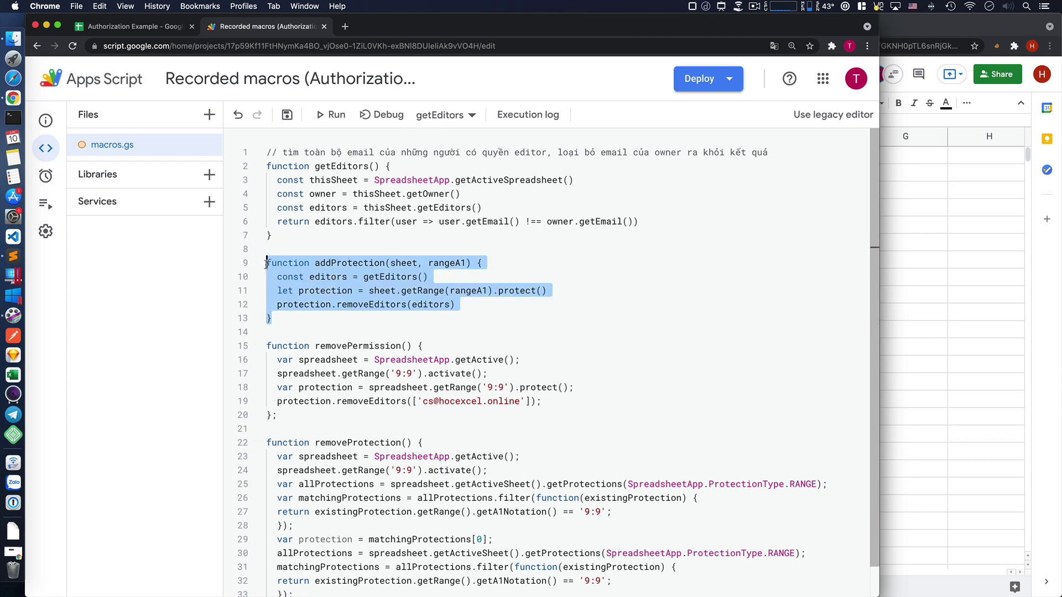
click(308, 314)
drag(297, 415, 264, 345)
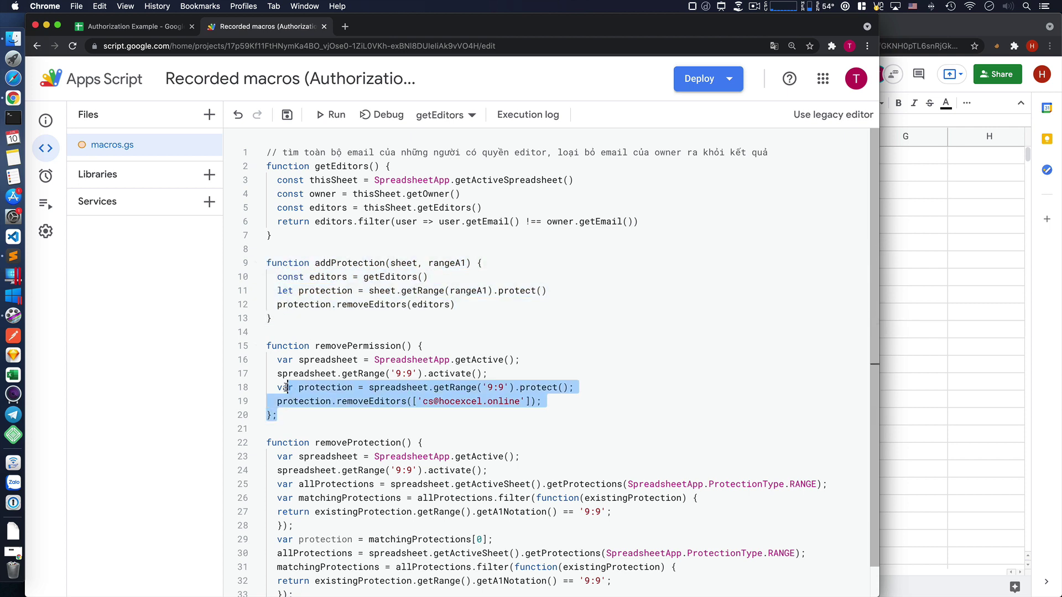
click(330, 422)
drag(298, 418, 264, 346)
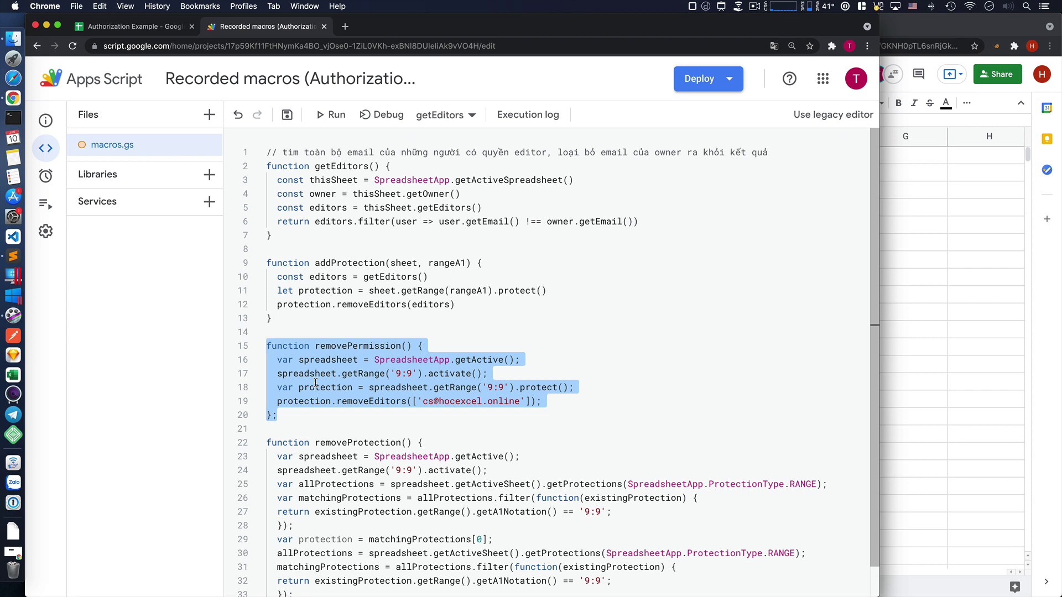
- Comment out the old removePermission function and open a blank line below addProtection
key(ctrl+slash)
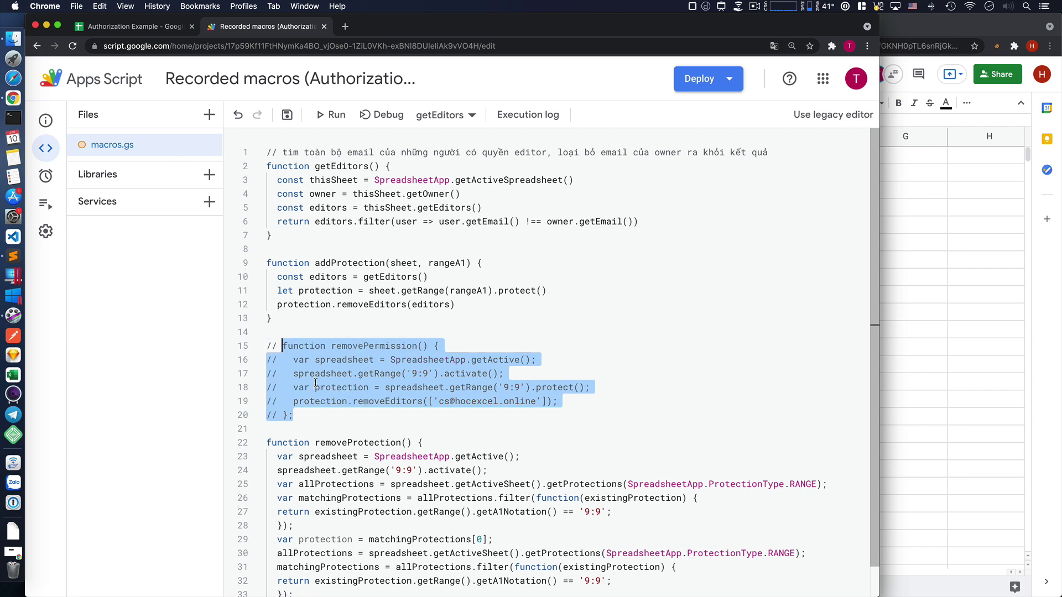
click(335, 332)
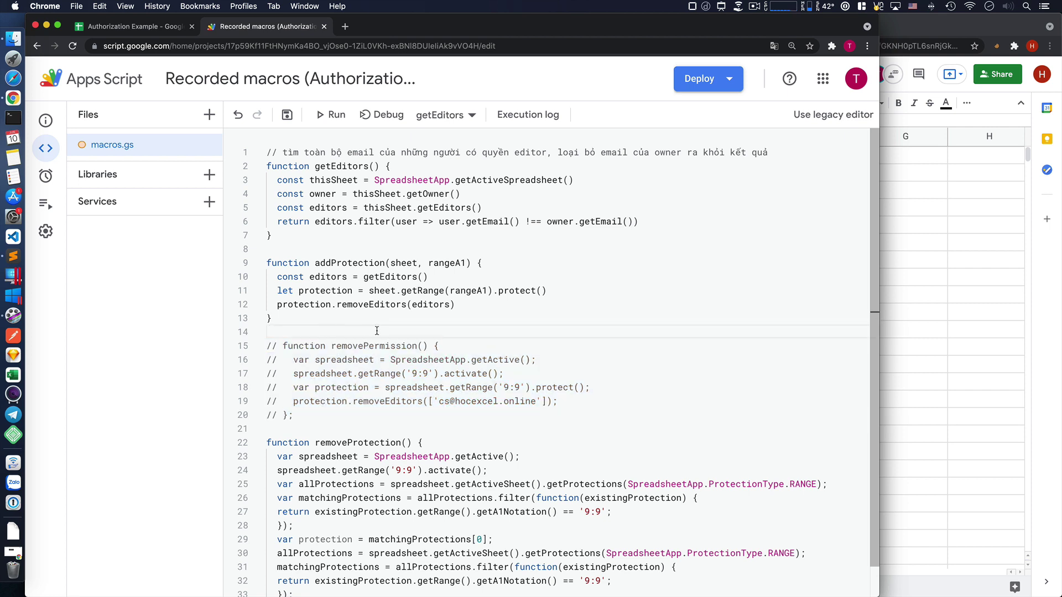
key(Return)
key(Return)
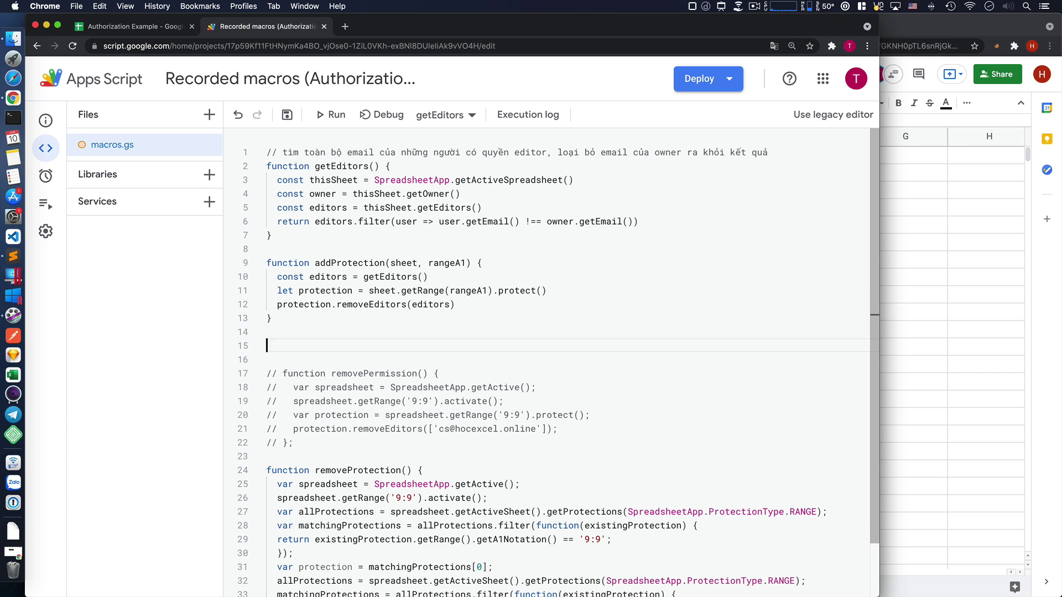
- Start function testAddProtection() { and begin declaring a const sheet inside it
text(function )
text(testAdd)
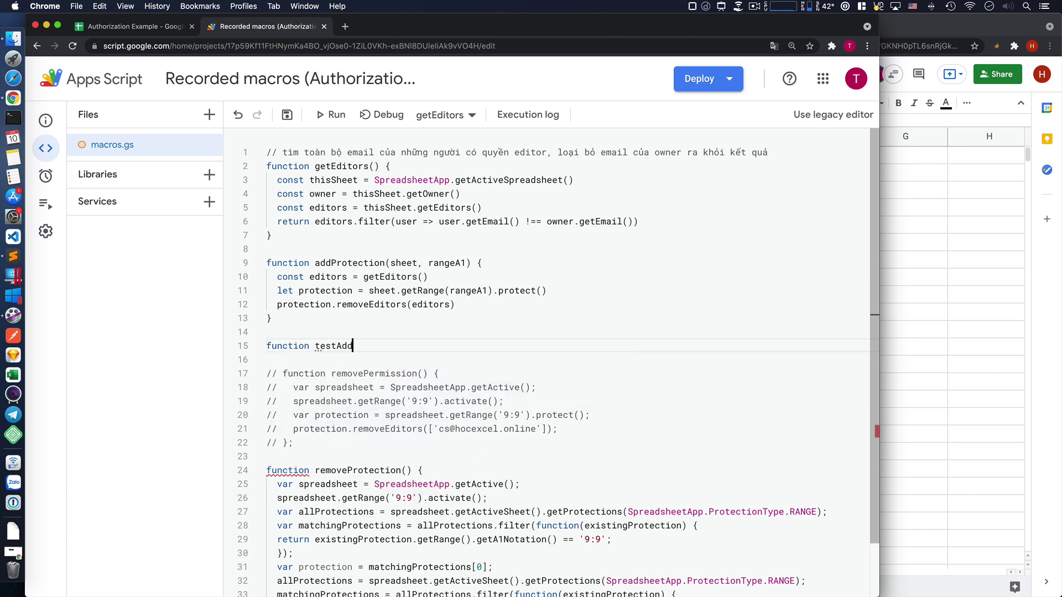
text(Protec)
text(tion)
text(() {)
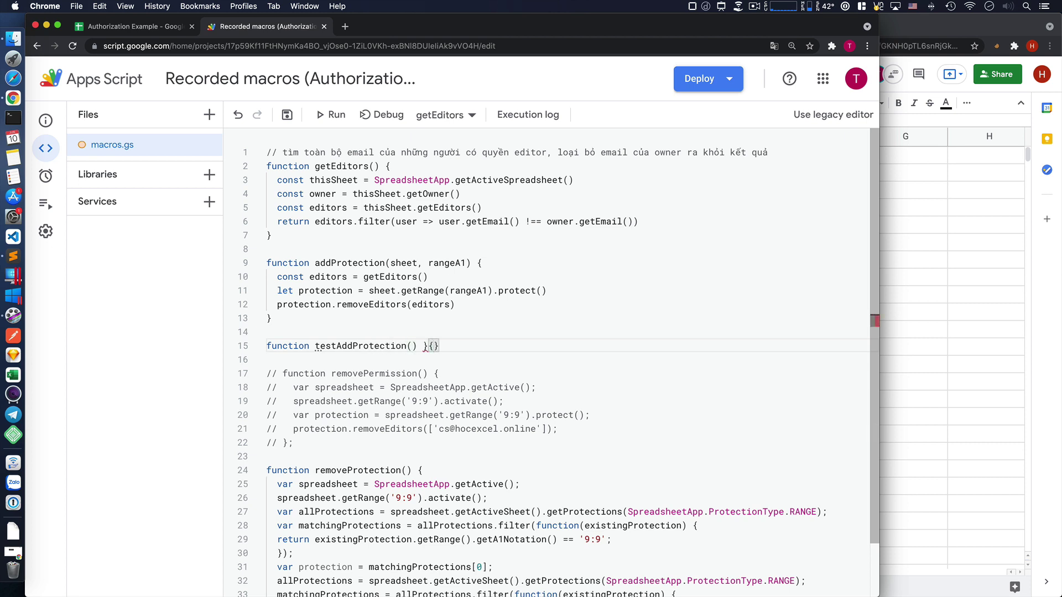
key(BackSpace)
text({)
key(Return)
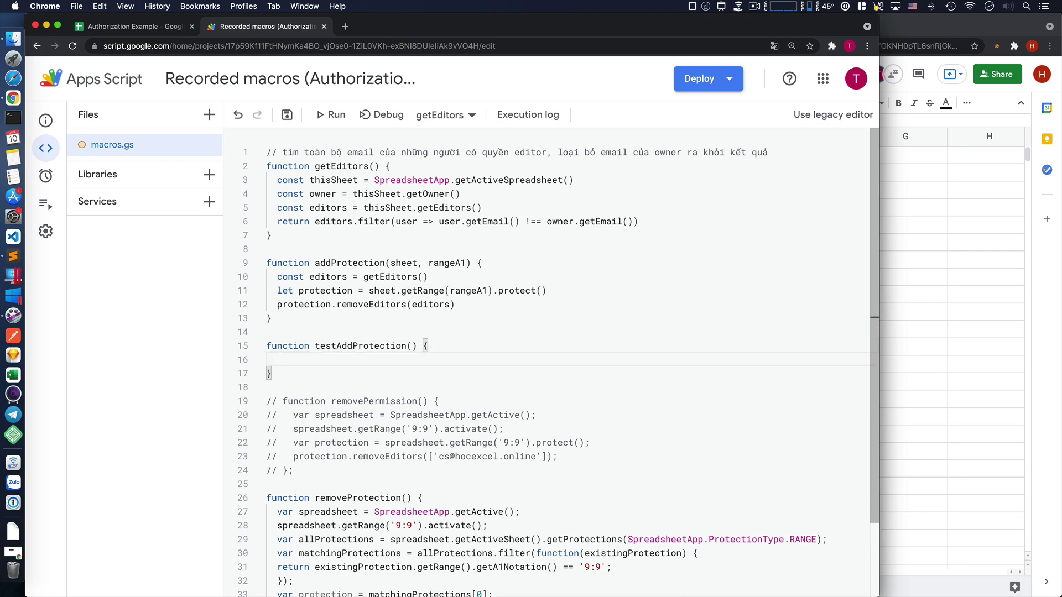
scroll(472, 360, down, 1)
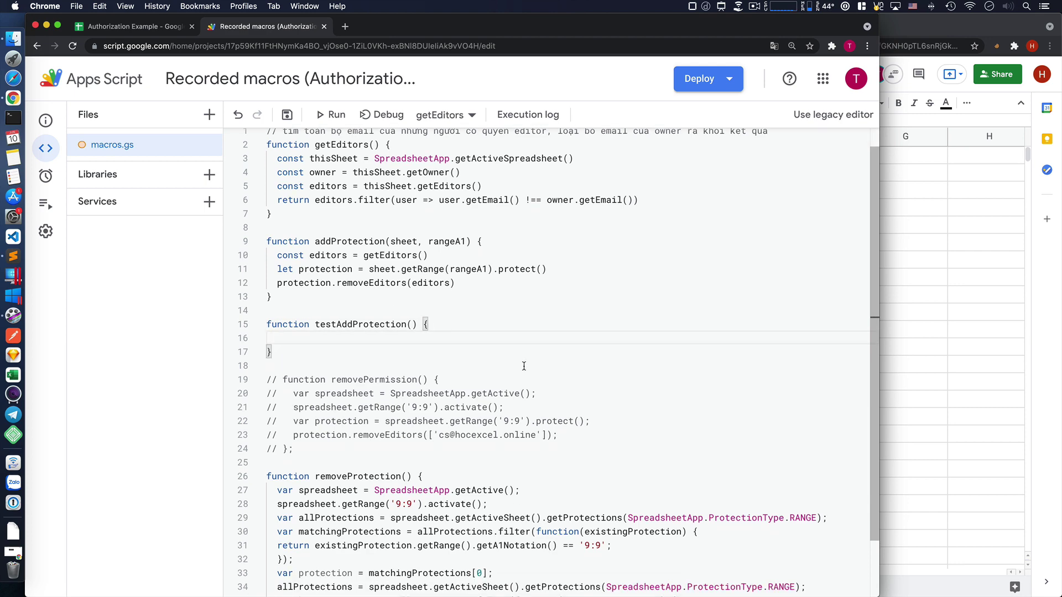
text(const a)
key(BackSpace)
- Assign sheet = SpreadsheetApp.getActive().getSheetByName('Sheet1') using autocomplete suggestions
text(she)
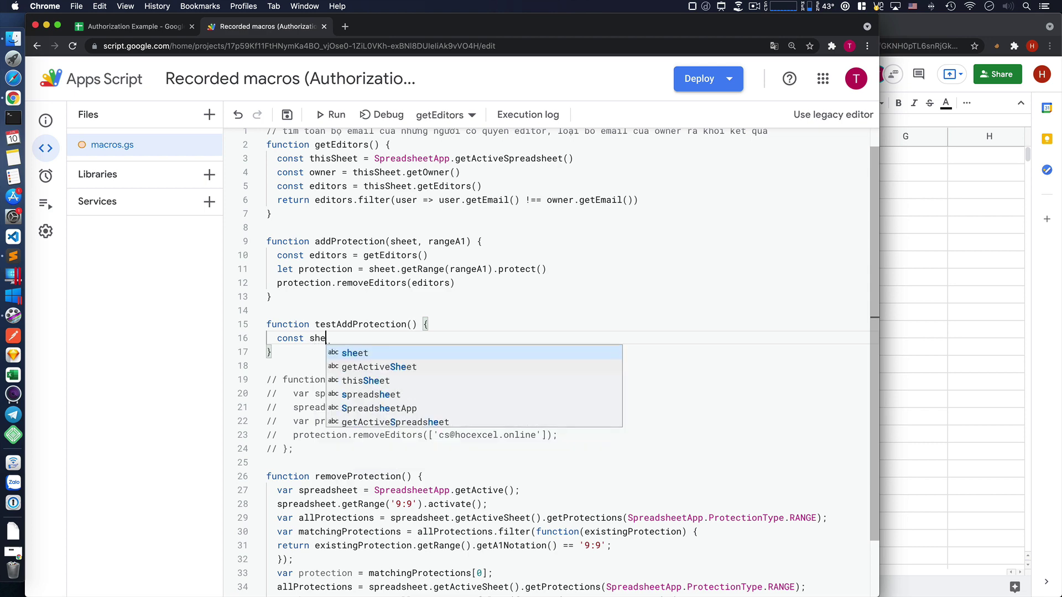
text(et =)
key(ctrl+shift+Tab)
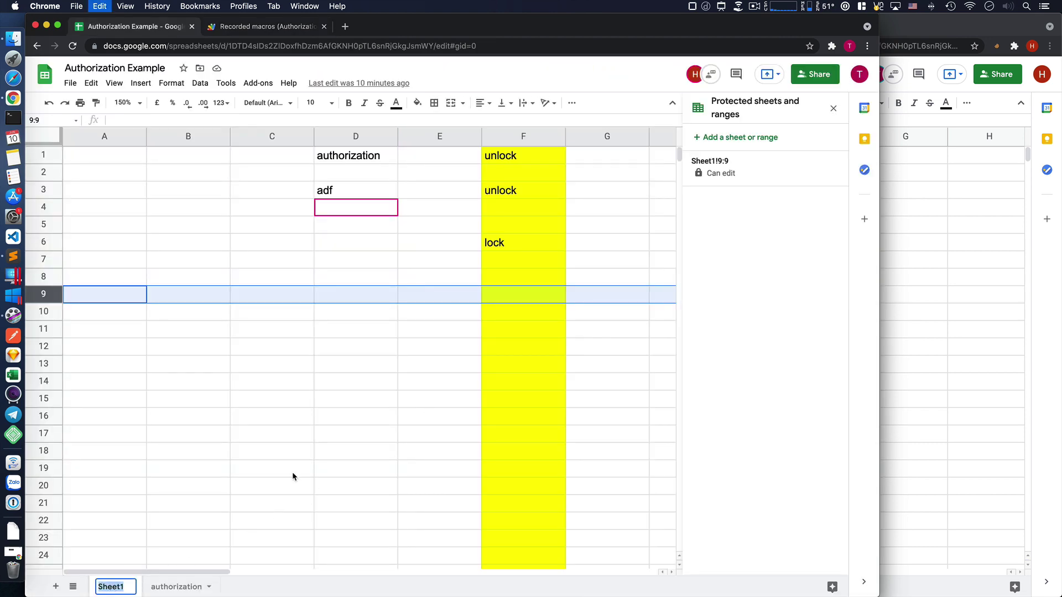
key(ctrl+Tab)
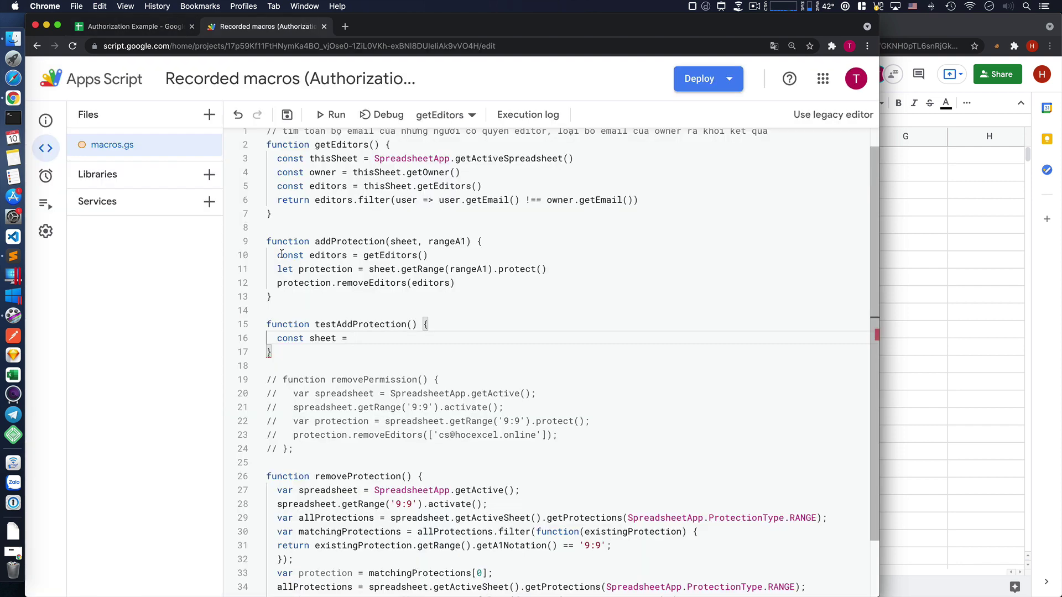
text(Sprea)
key(Return)
text(.get)
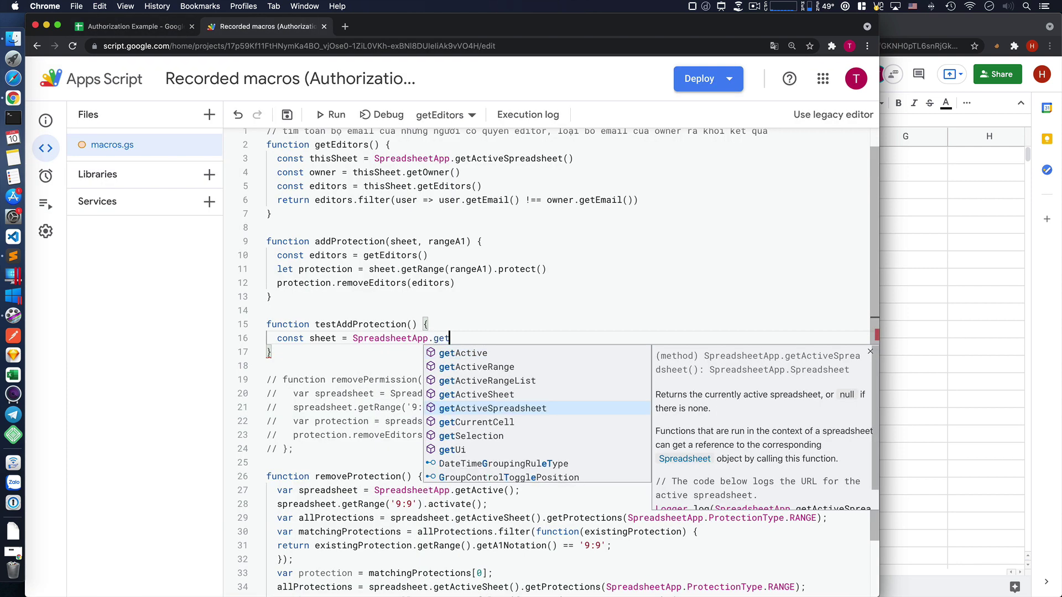
key(Up)
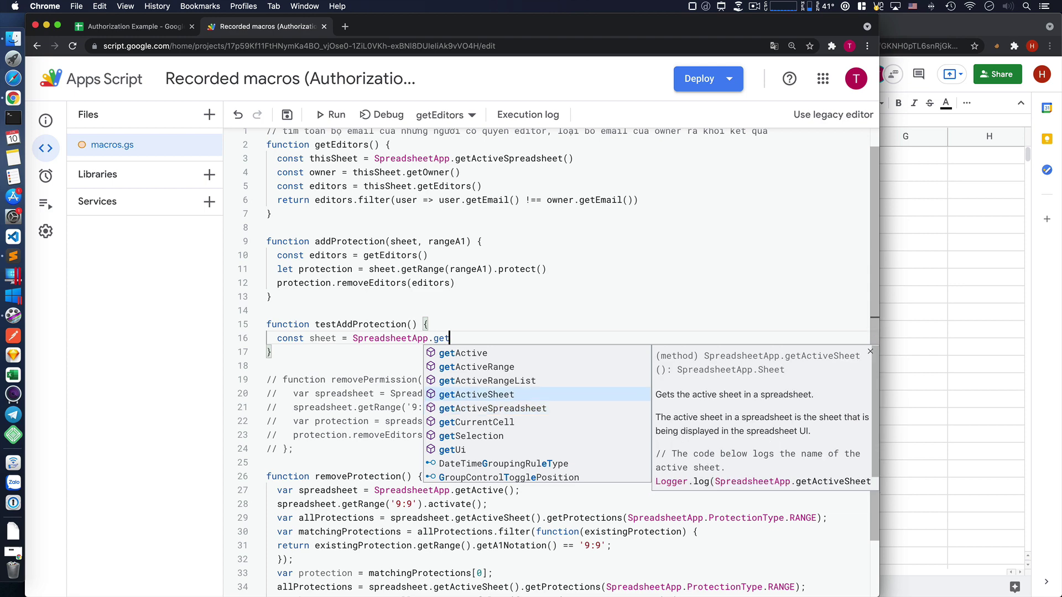
key(Up)
key(Up)
key(Up)
key(Return)
text(())
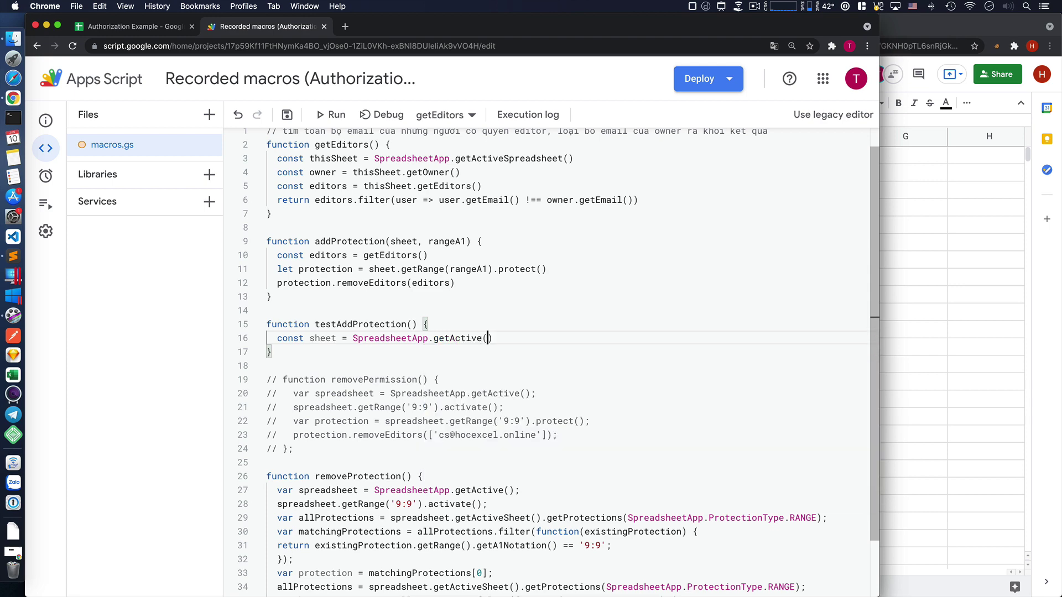
text(.get)
key(Return)
text(('Sheet1'))
- Add const rangeA1 = '1:1' and addProtection(sheet, rangeA1), then save the project
key(Return)
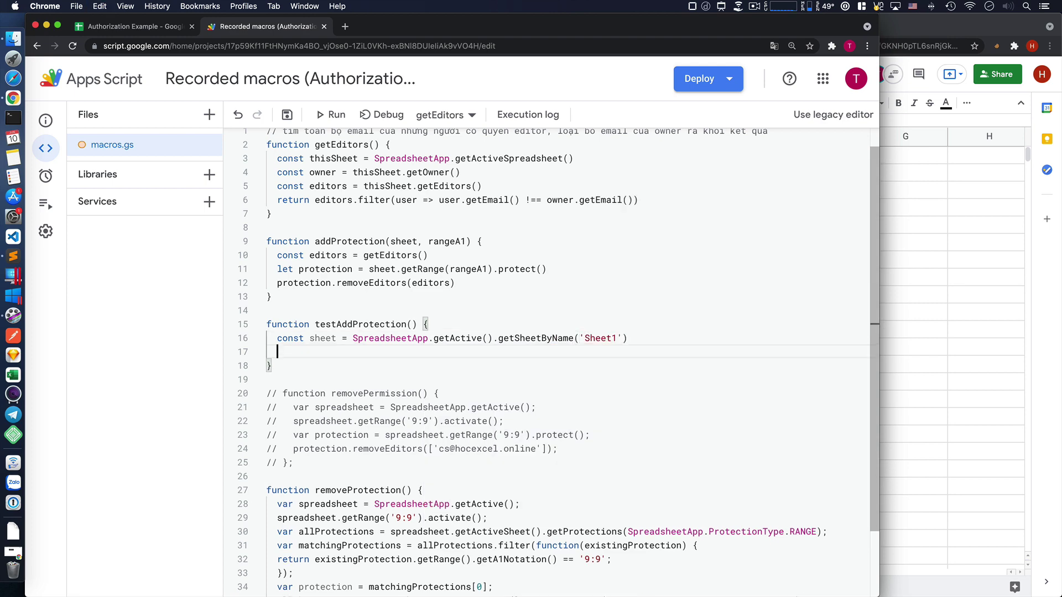
text(const )
text(rangeA1)
text(')
text(:)
text(:1)
key(End)
key(Return)
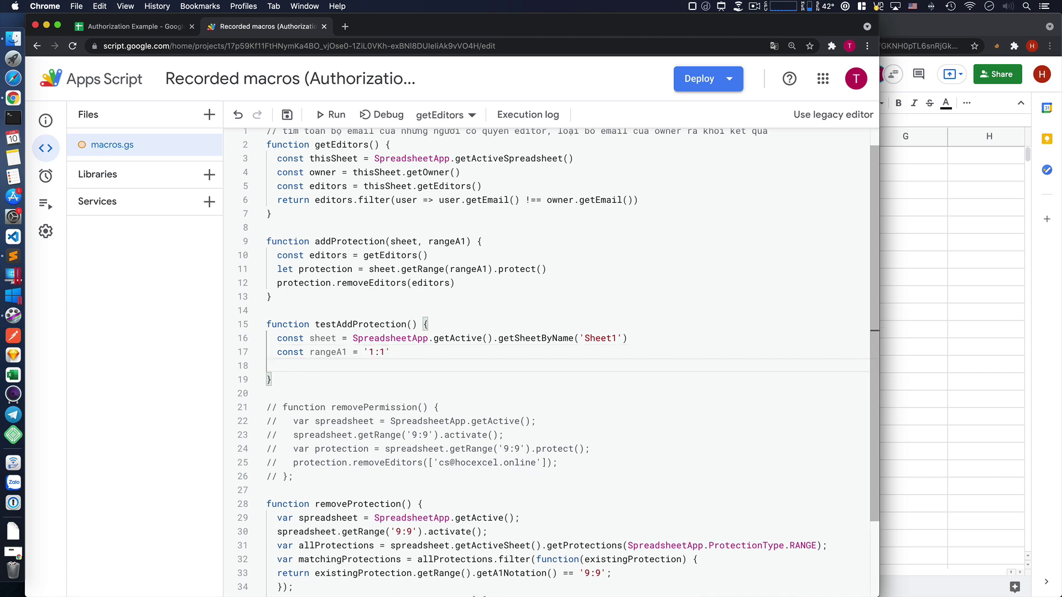
text(add)
key(Return)
text((s)
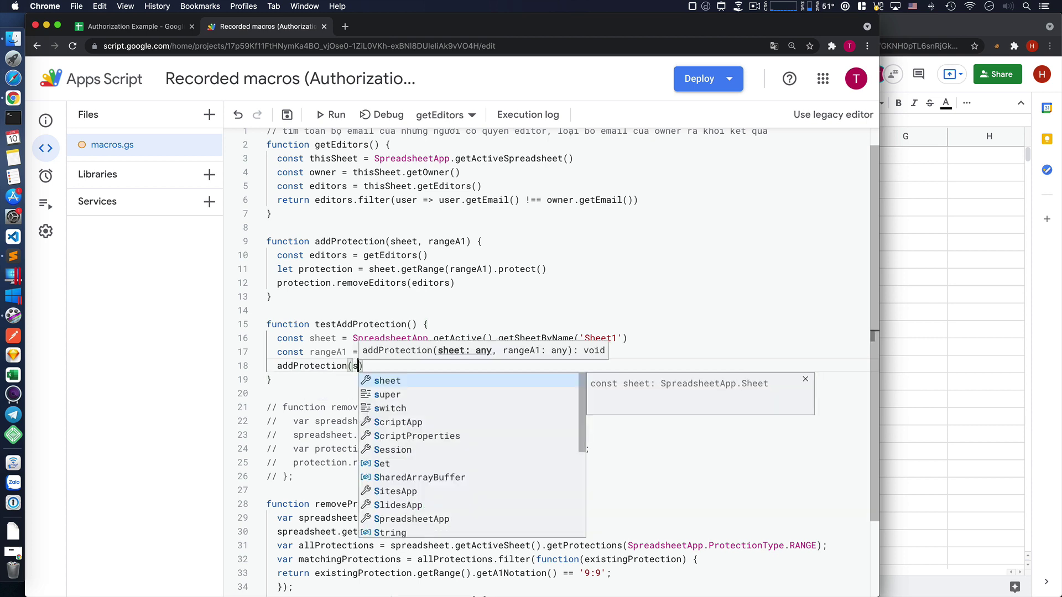
text(heet, range)
key(Return)
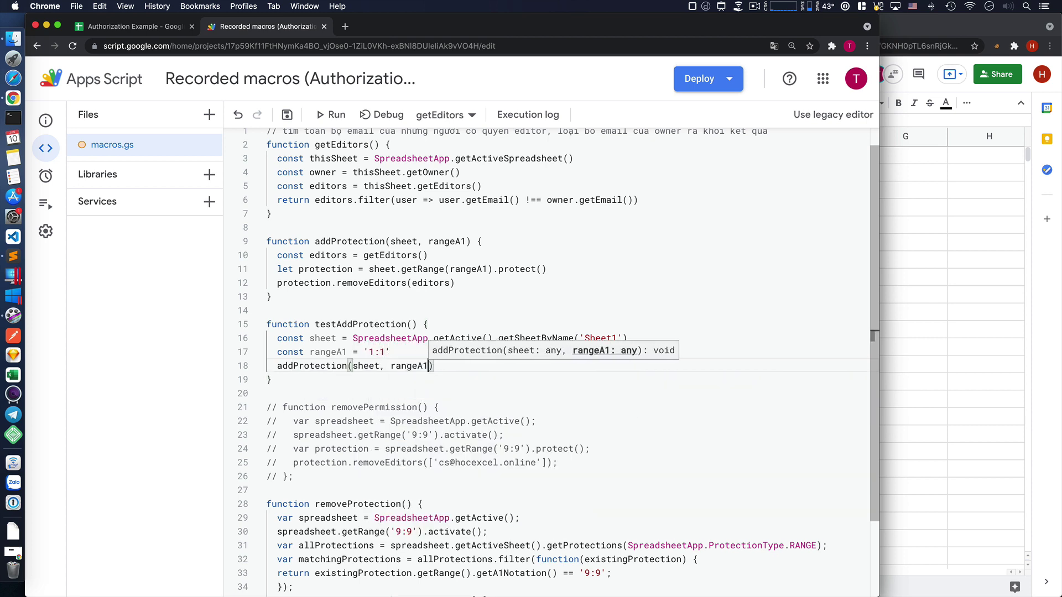
key(End)
key(cmd+s)
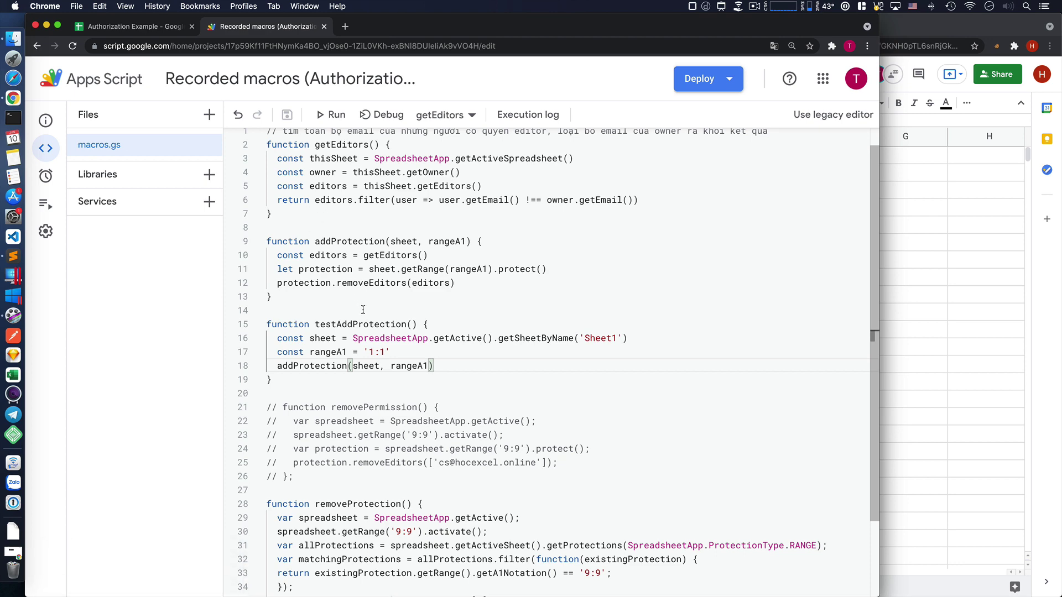
click(153, 33)
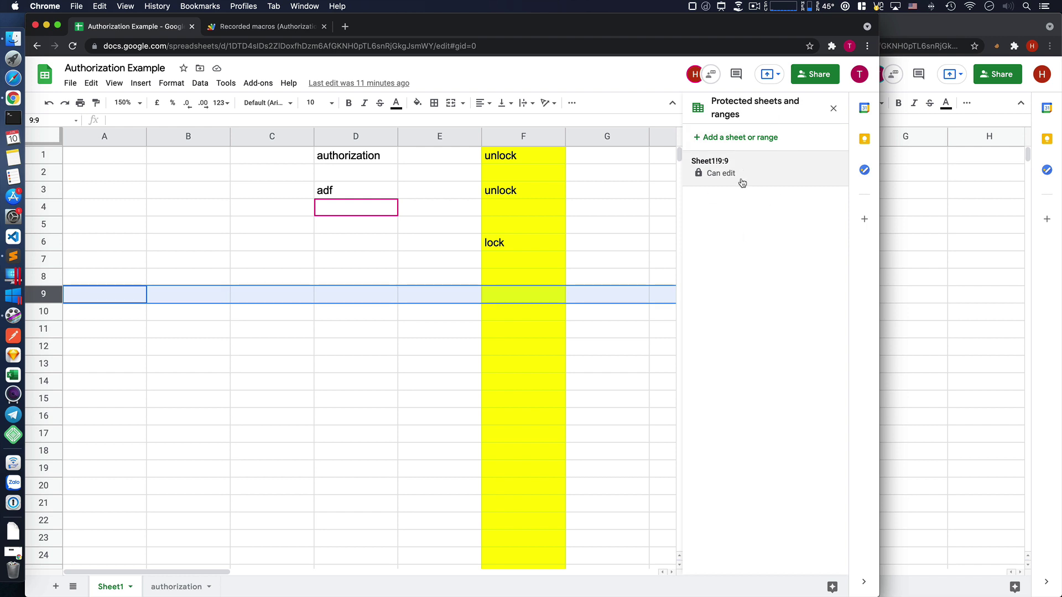
- Return to the script editor and place the cursor after the rangeA1 line
click(287, 30)
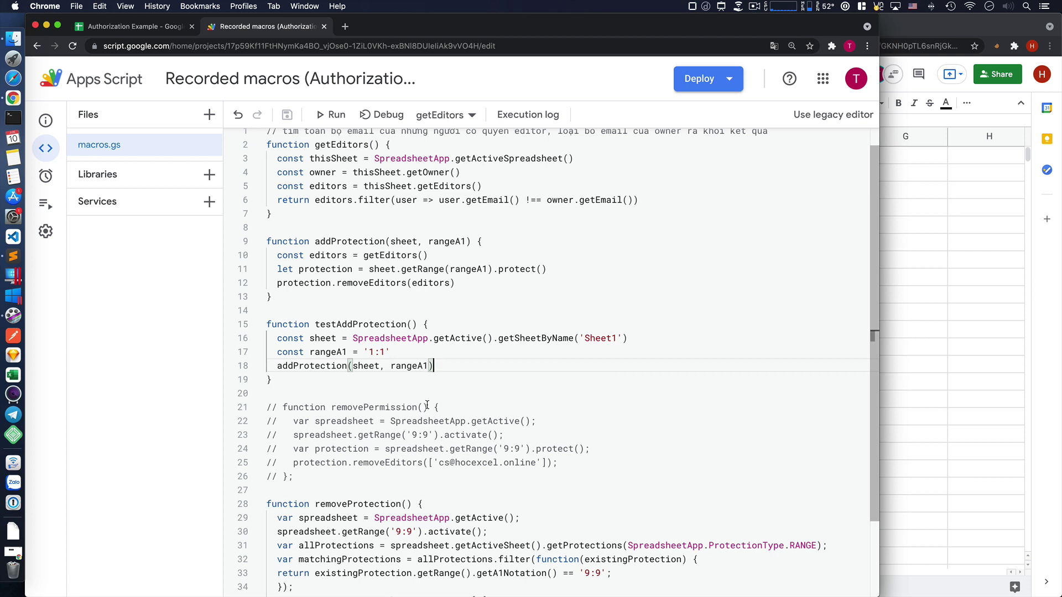
click(402, 352)
- Run testAddProtection and view the protected ranges, now listing Sheet1!1:1 beside Sheet1!9:9
click(442, 115)
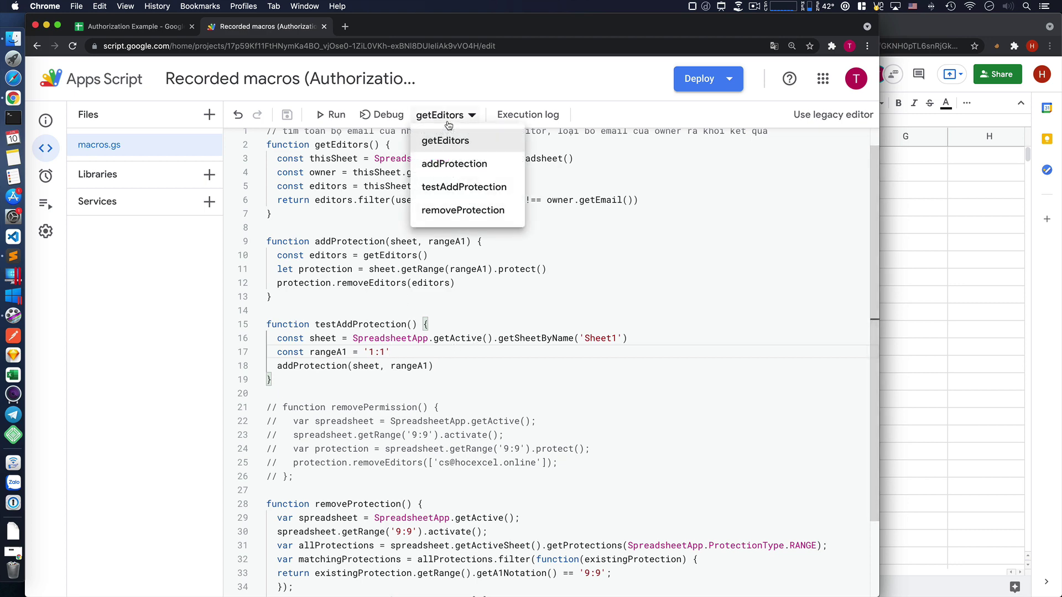
click(457, 188)
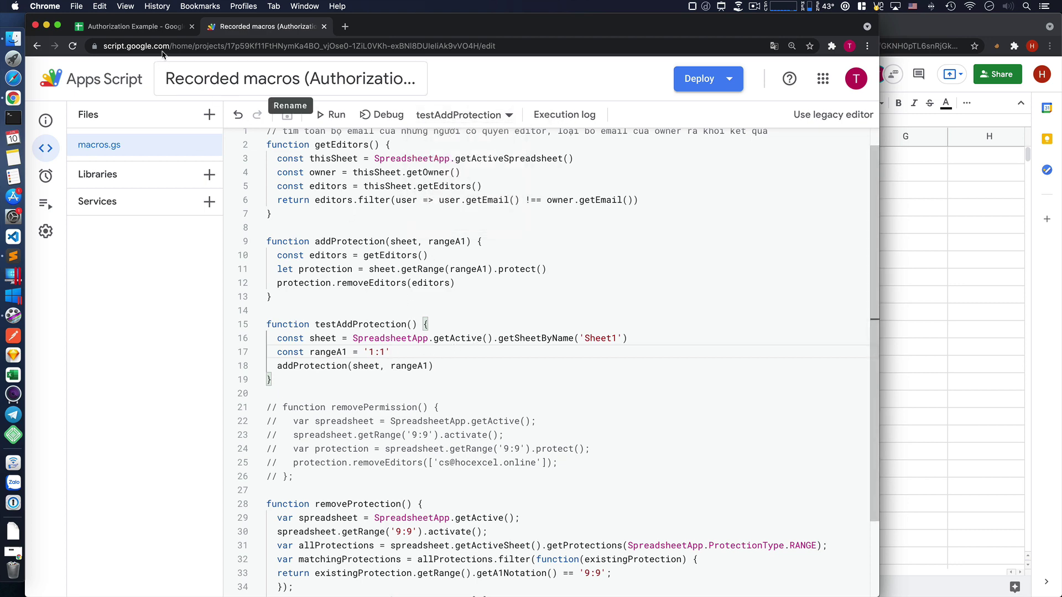
click(159, 27)
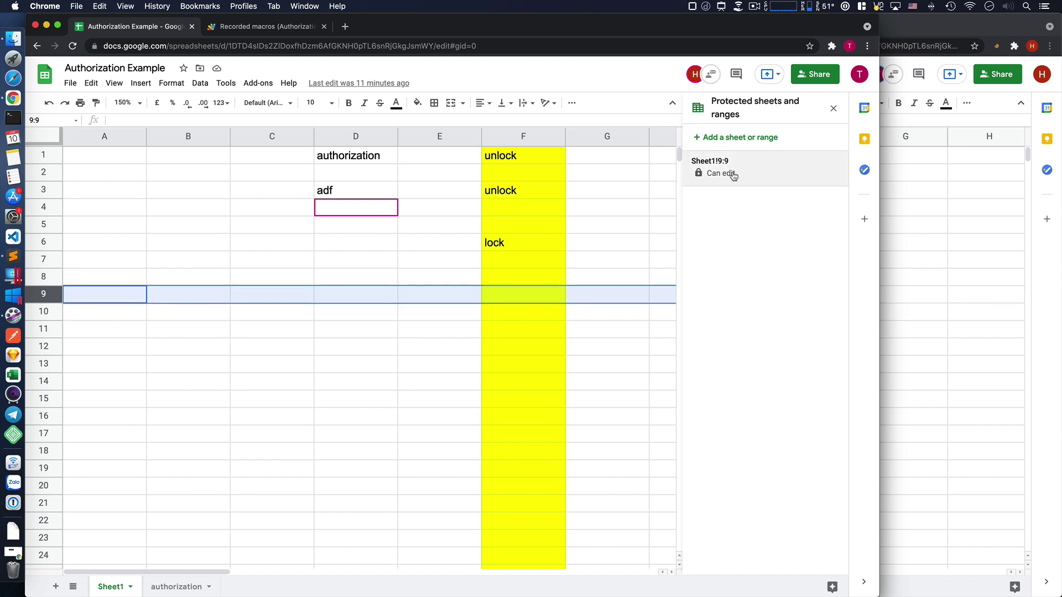
click(266, 26)
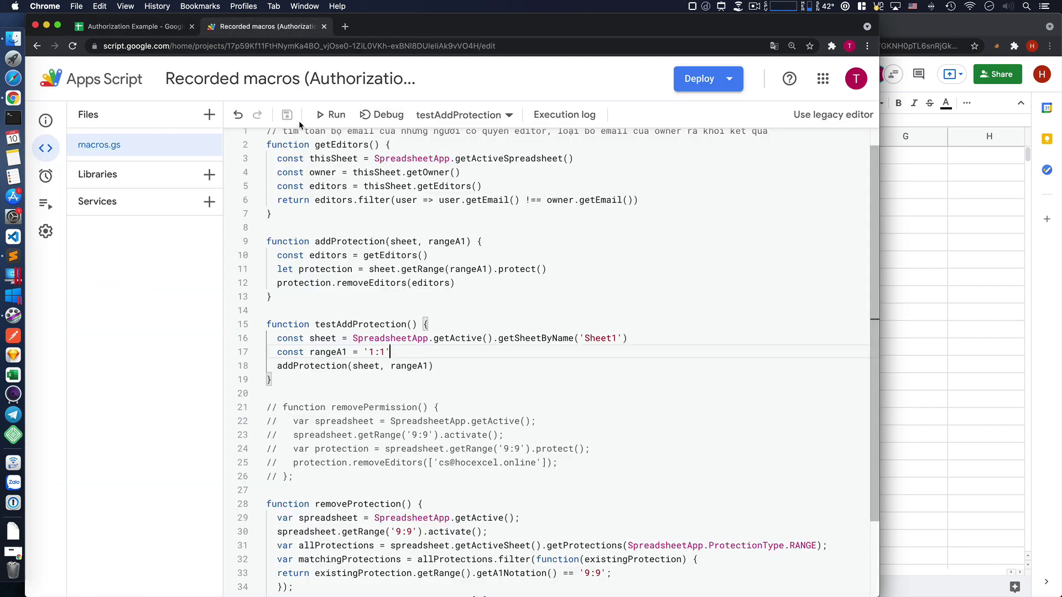
click(330, 114)
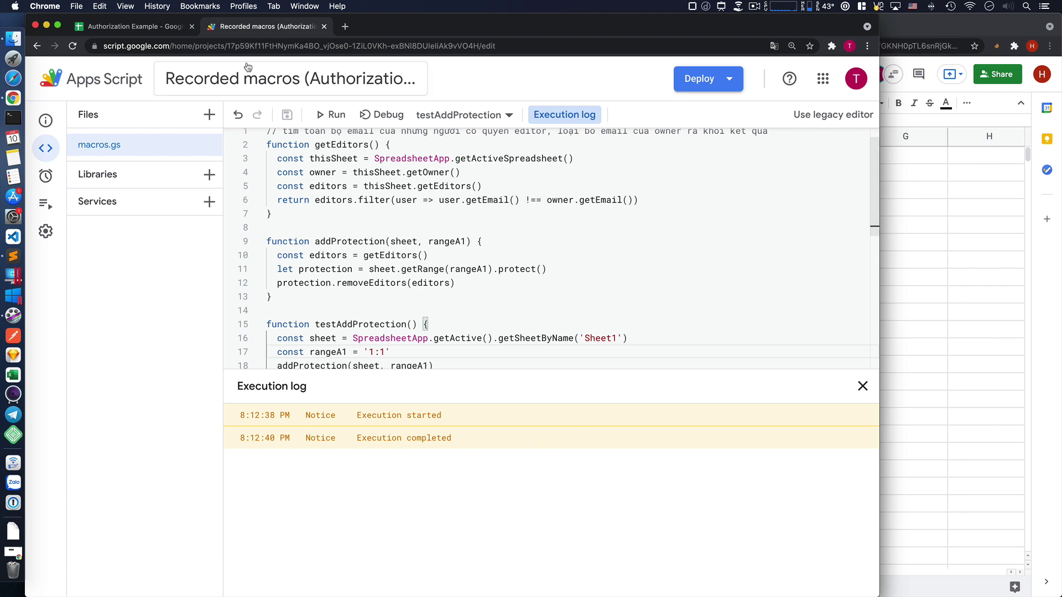
click(143, 28)
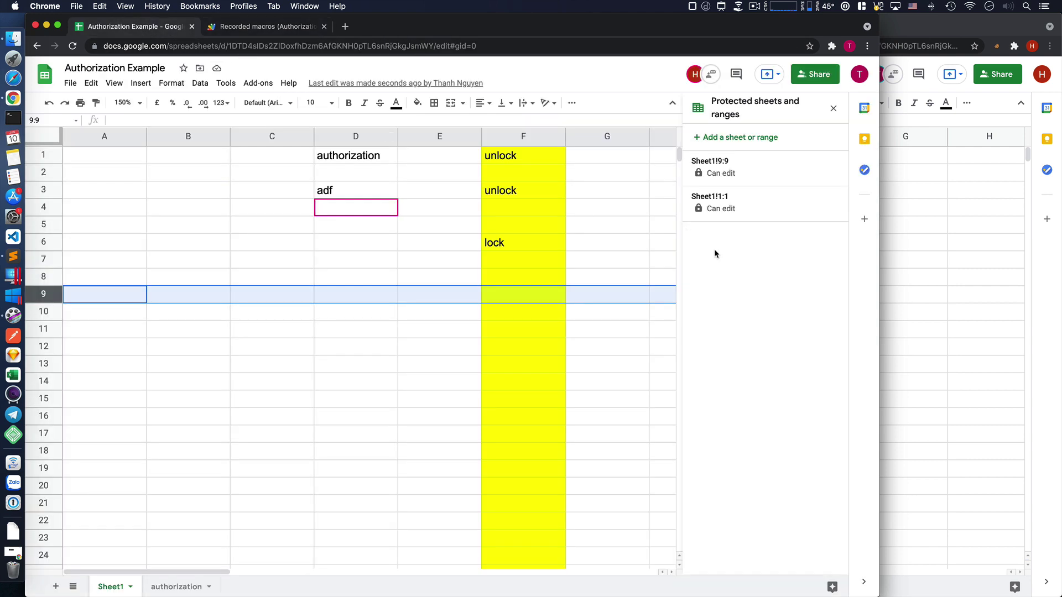
- Inspect the Sheet1!1:1 protection details and return to the protected ranges list
click(760, 210)
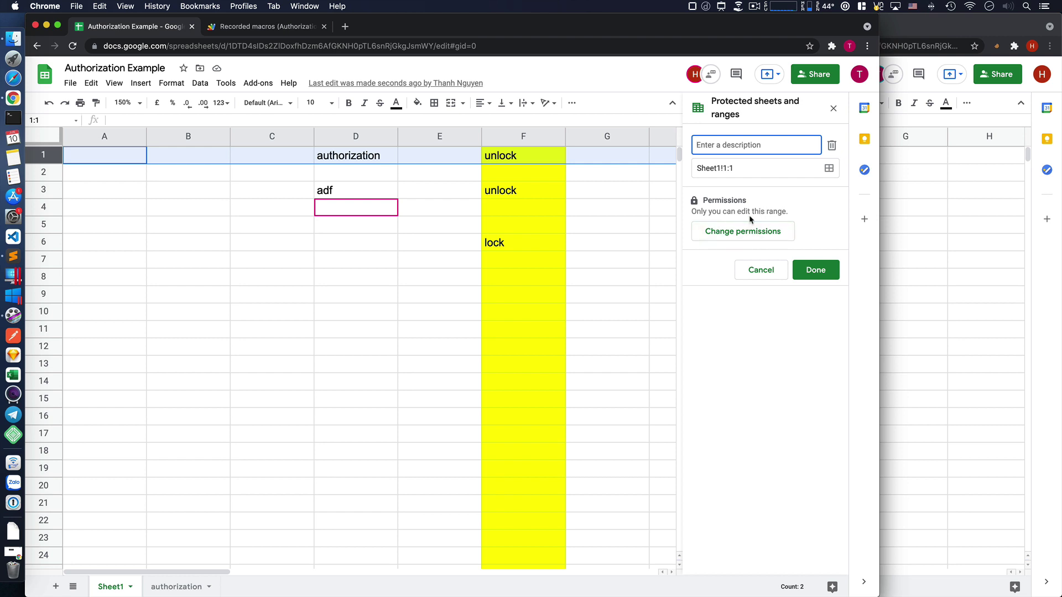
click(761, 270)
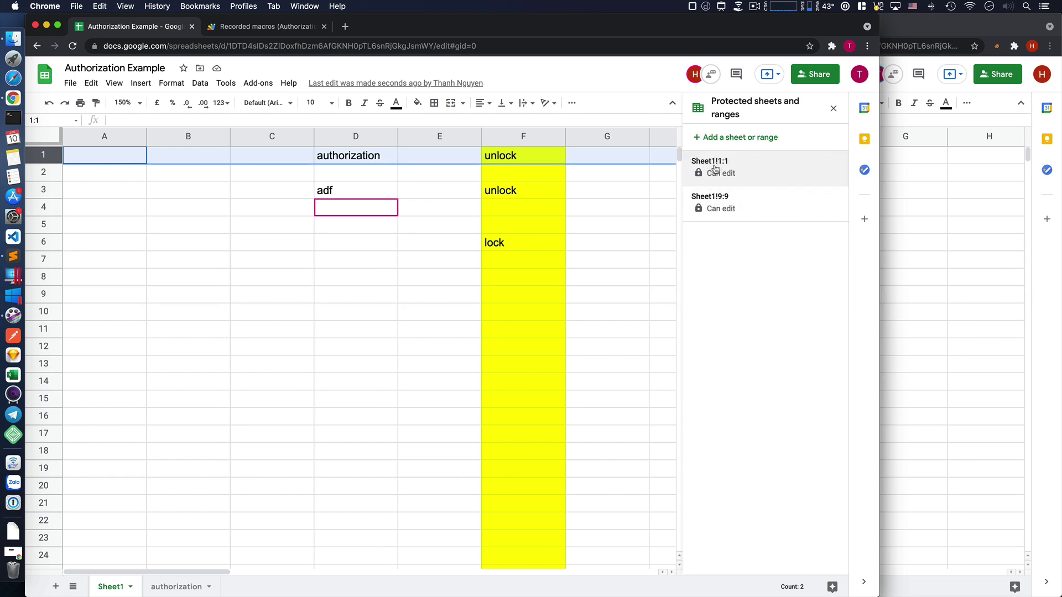
click(753, 174)
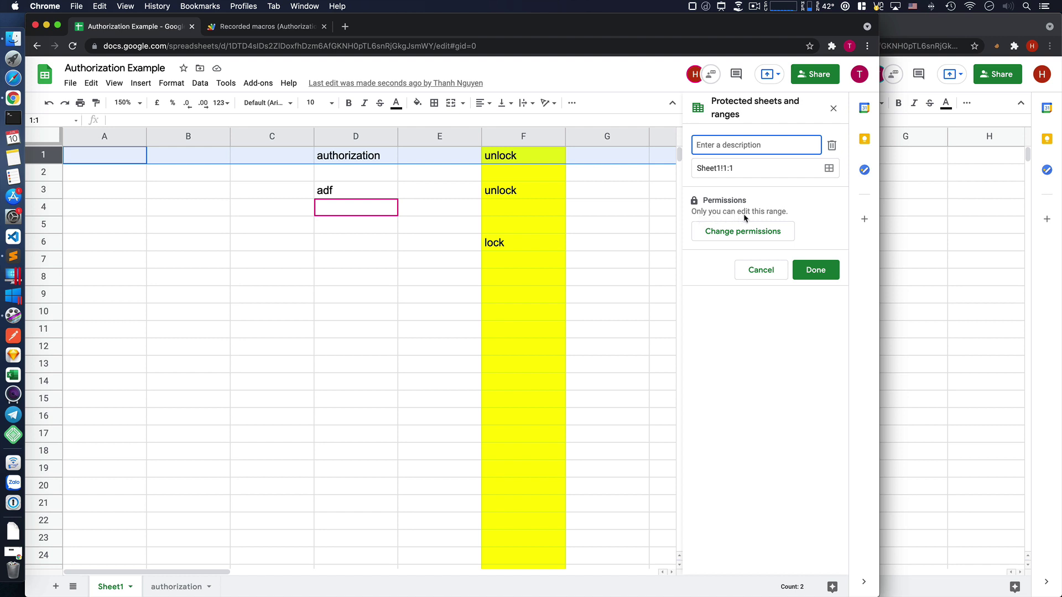
click(749, 310)
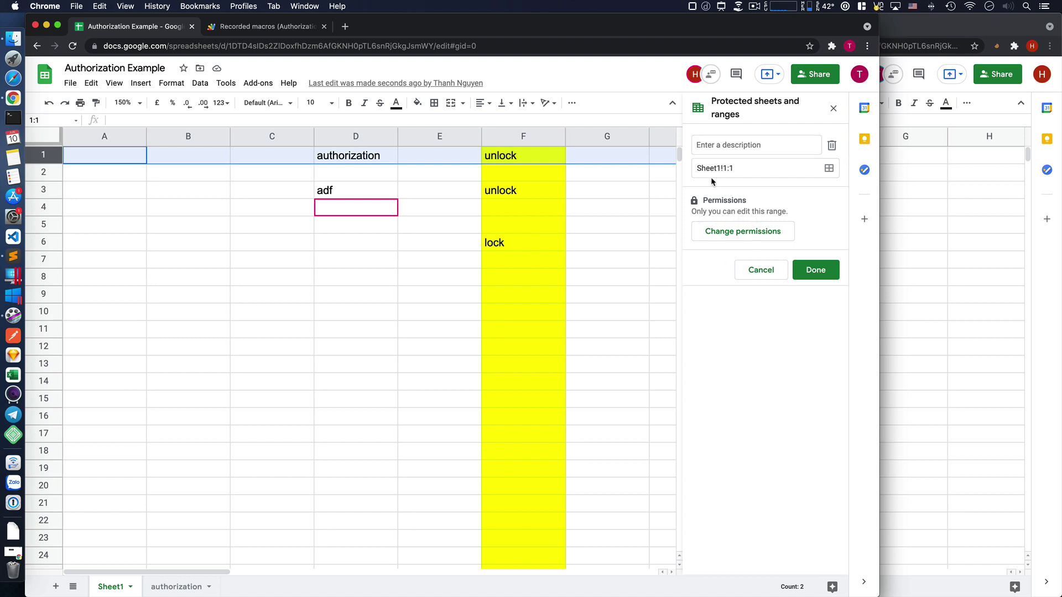
click(756, 278)
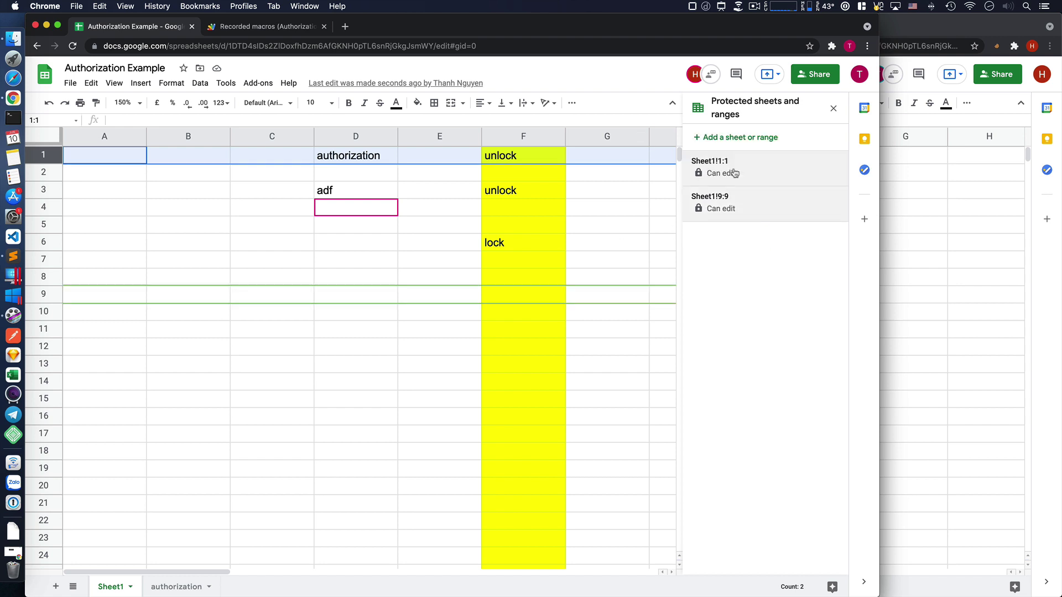
- From the second editor's window, try typing 'a' in E1, dismiss the warning, then return to Apps Script
click(964, 180)
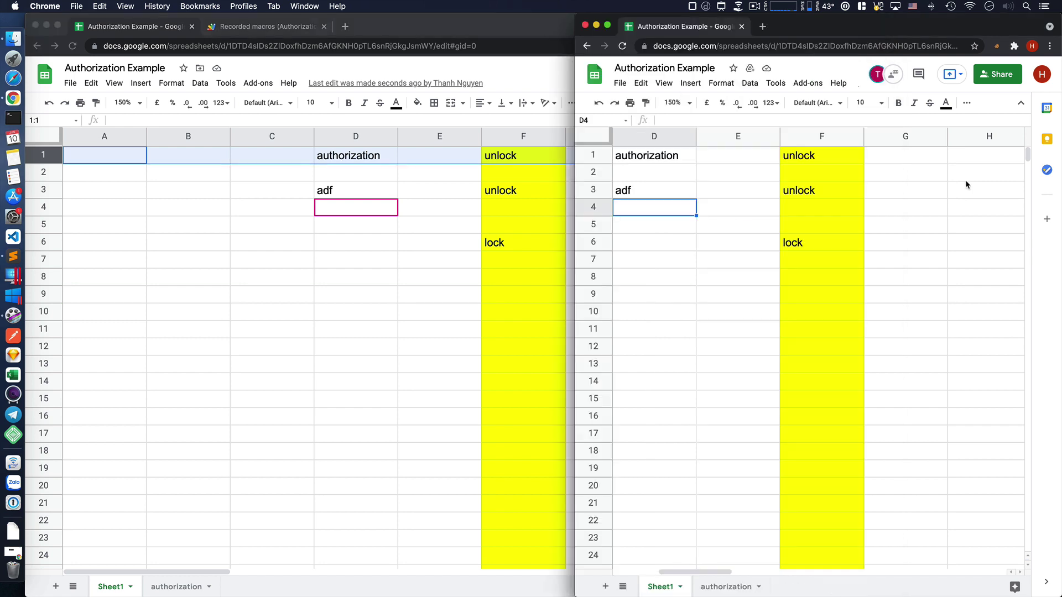
click(745, 159)
text(a)
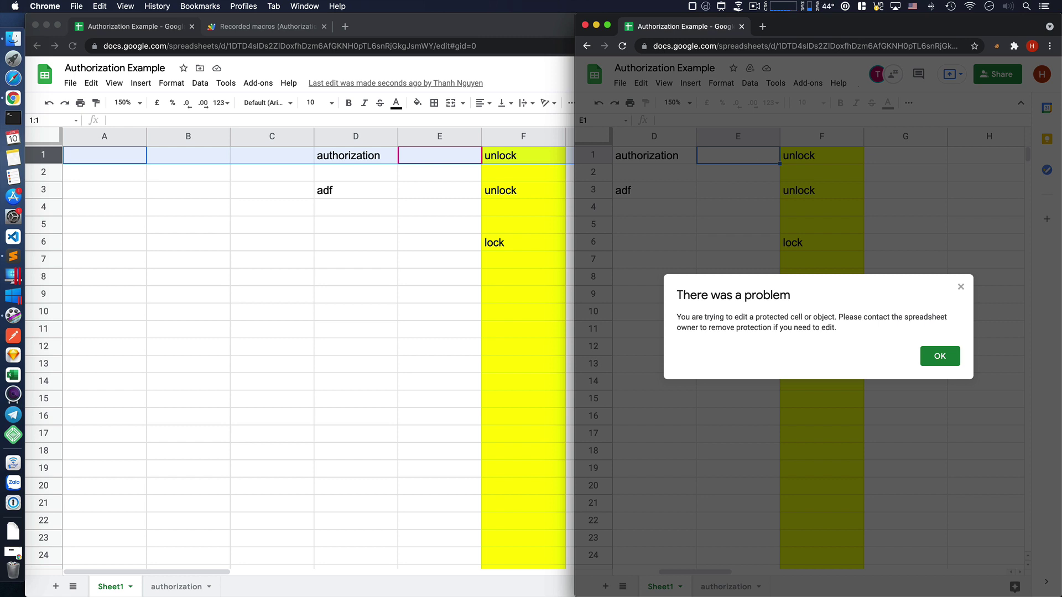
click(953, 354)
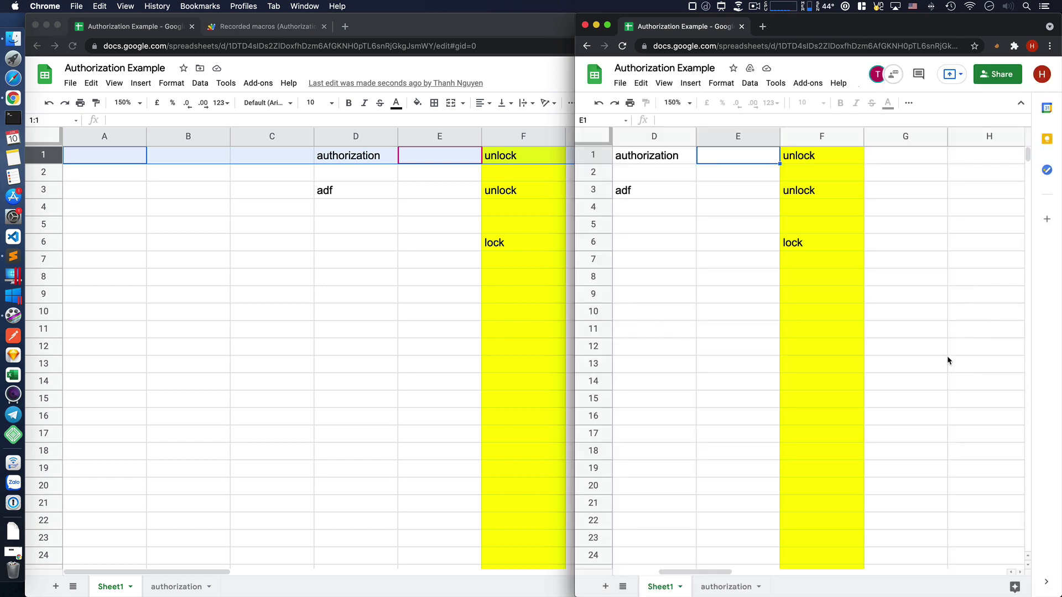
click(287, 27)
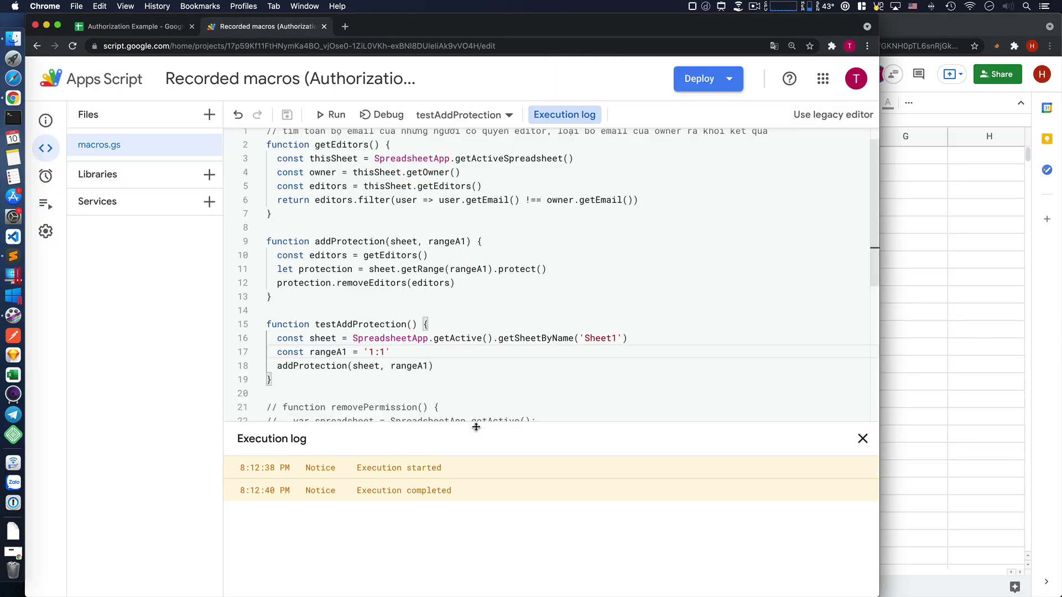
- Close the execution log and delete the commented-out removePermission block
click(862, 438)
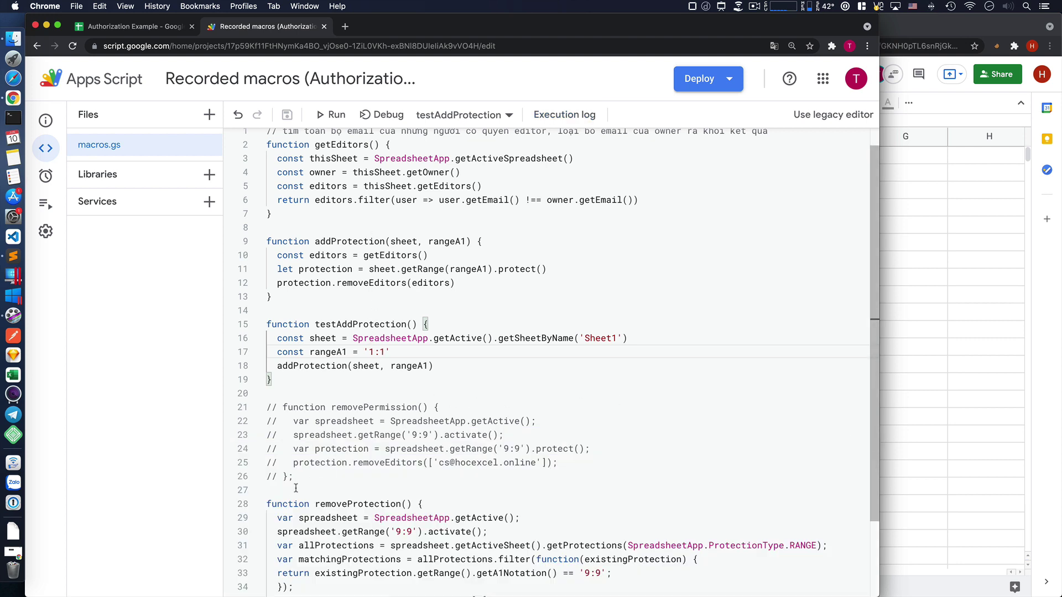
drag(295, 488, 265, 412)
key(BackSpace)
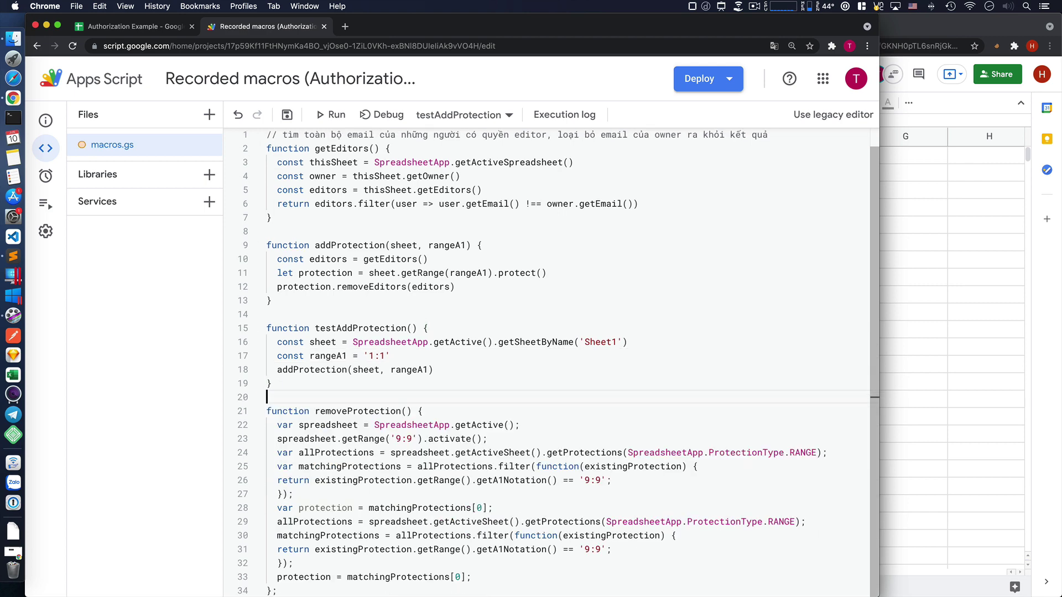
scroll(384, 400, up, 1)
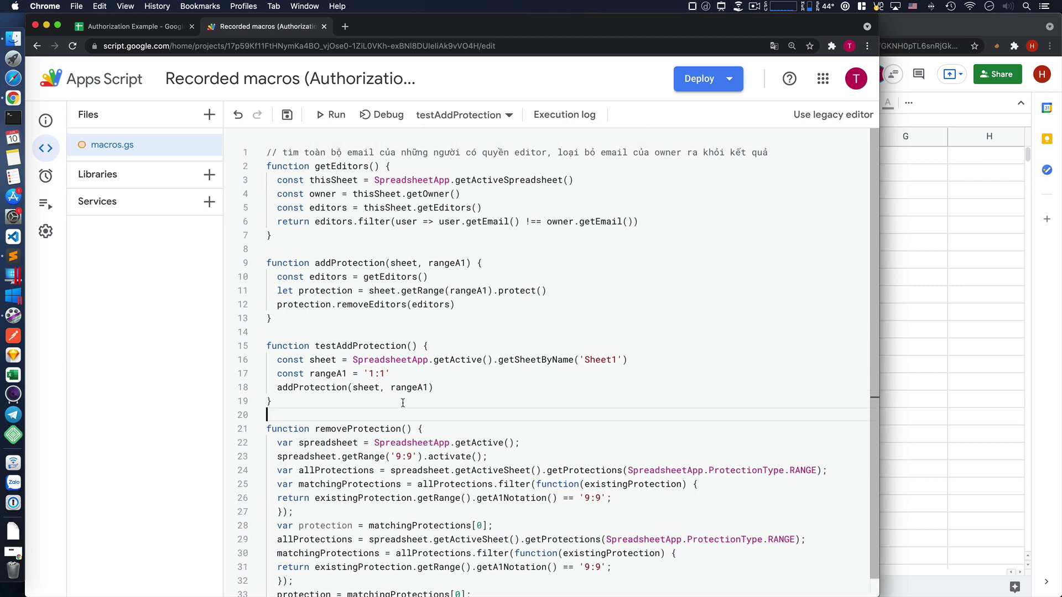
scroll(505, 407, down, 1)
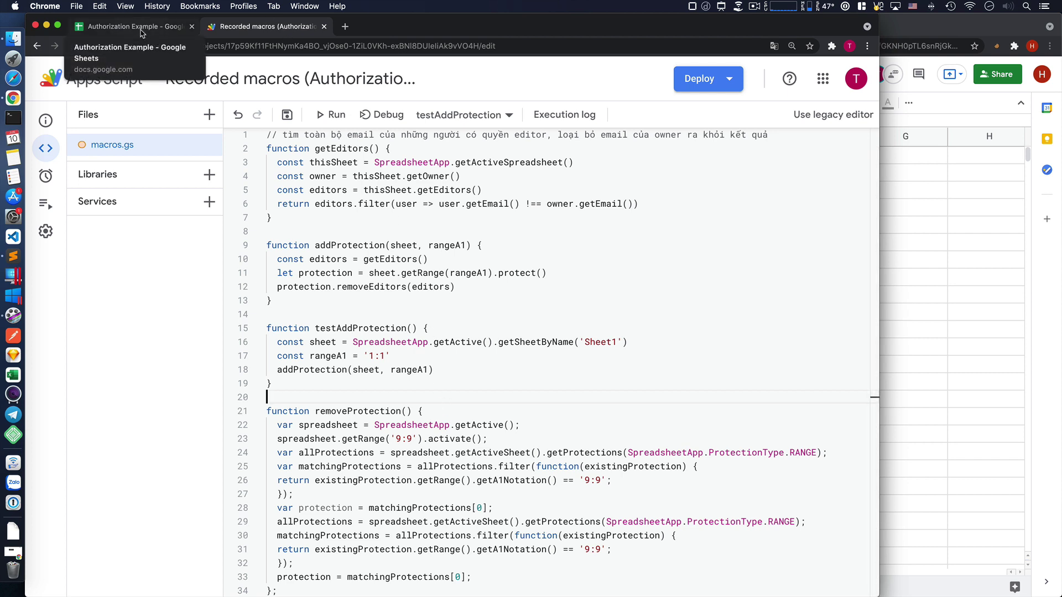
- Change rangeA1 to '$1:$1', save, rerun testAddProtection, and view the spreadsheet
click(369, 356)
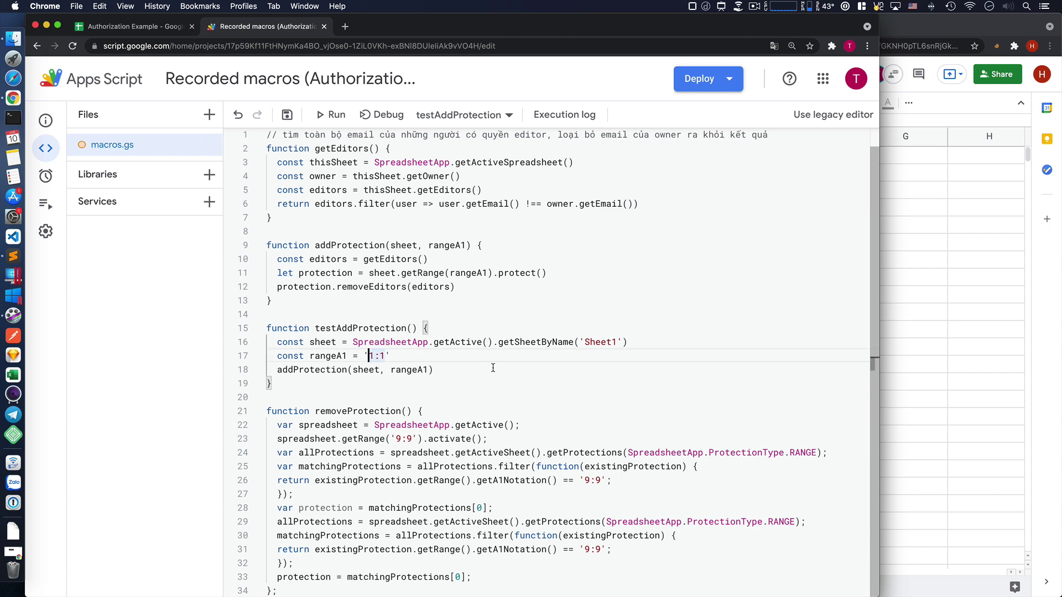
text($)
click(385, 356)
text($)
key(ctrl+s)
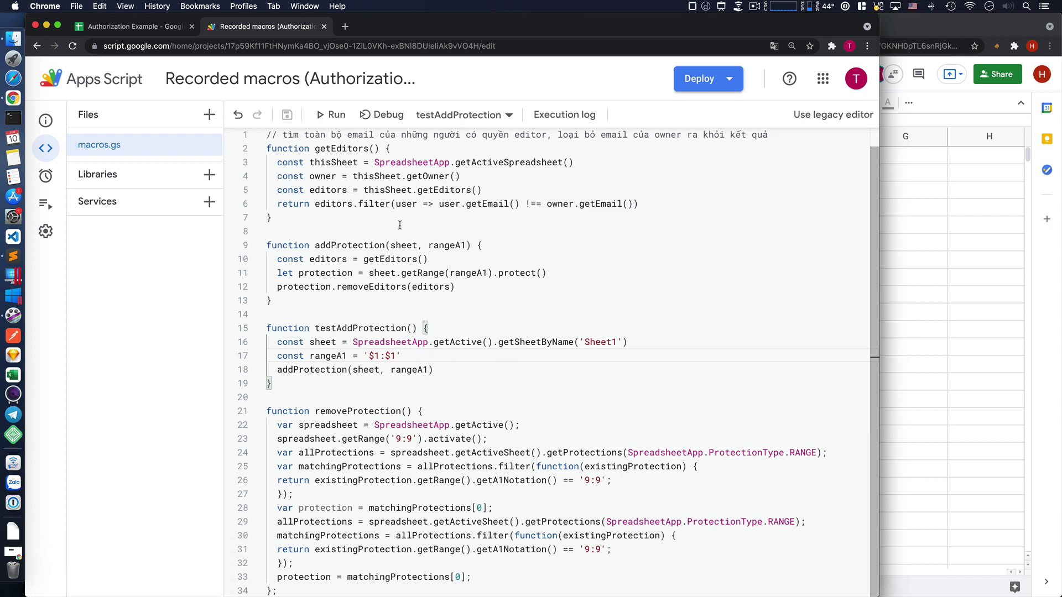
click(331, 116)
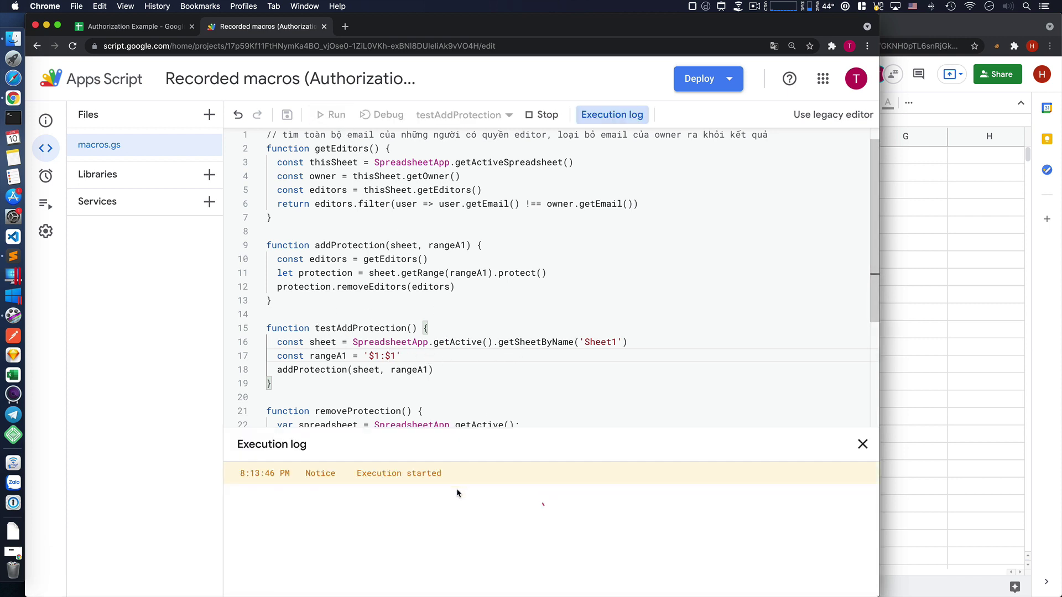
click(133, 27)
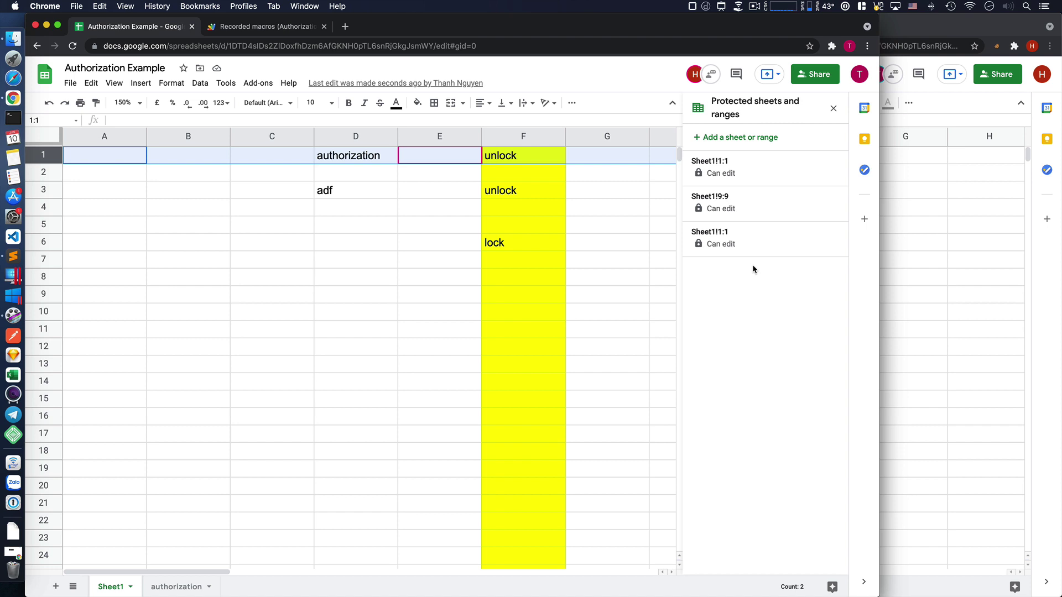
click(268, 27)
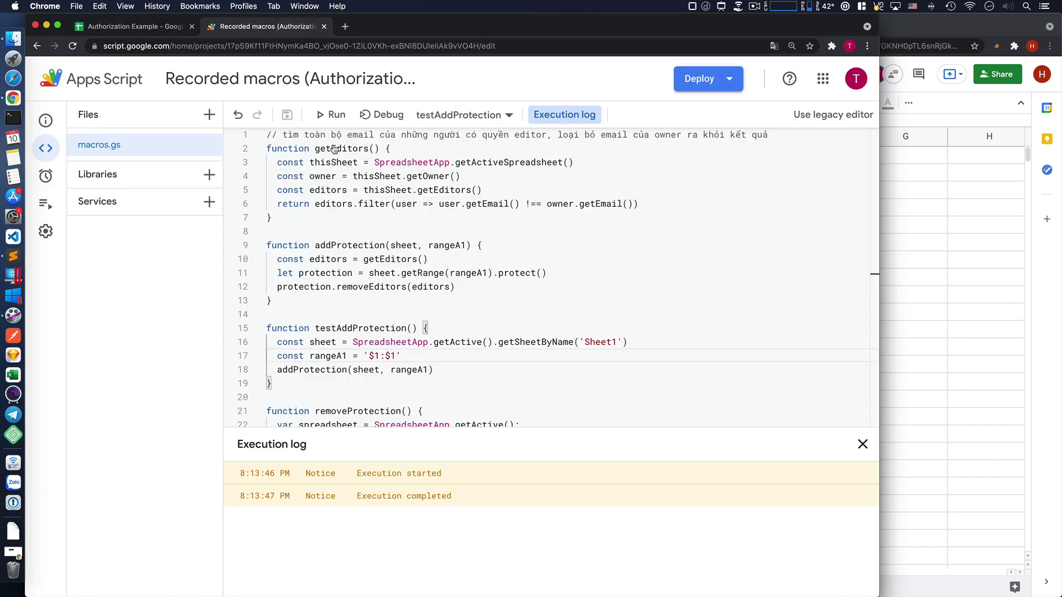
click(155, 29)
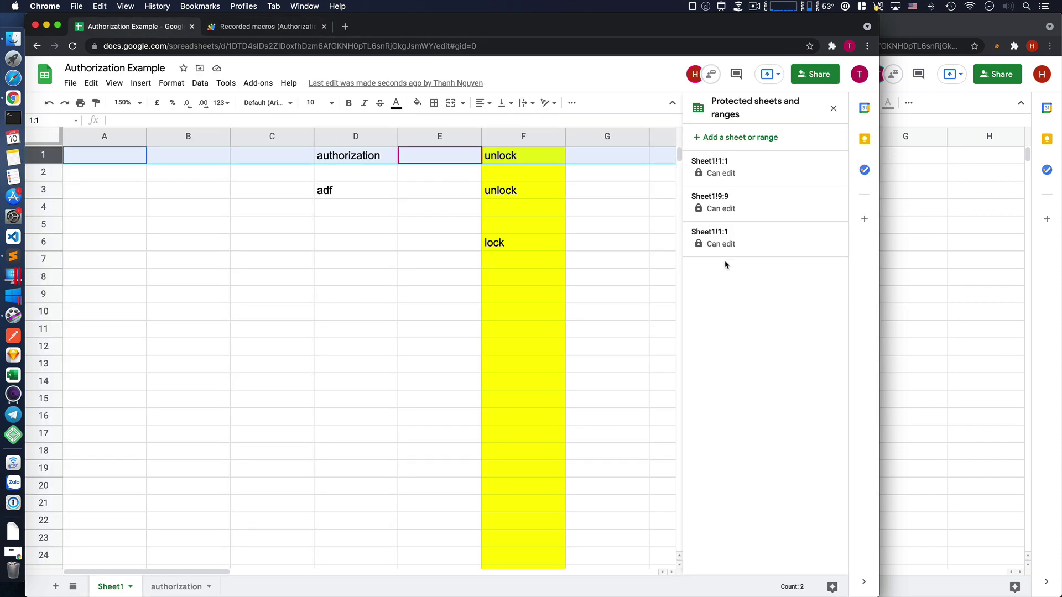
click(770, 170)
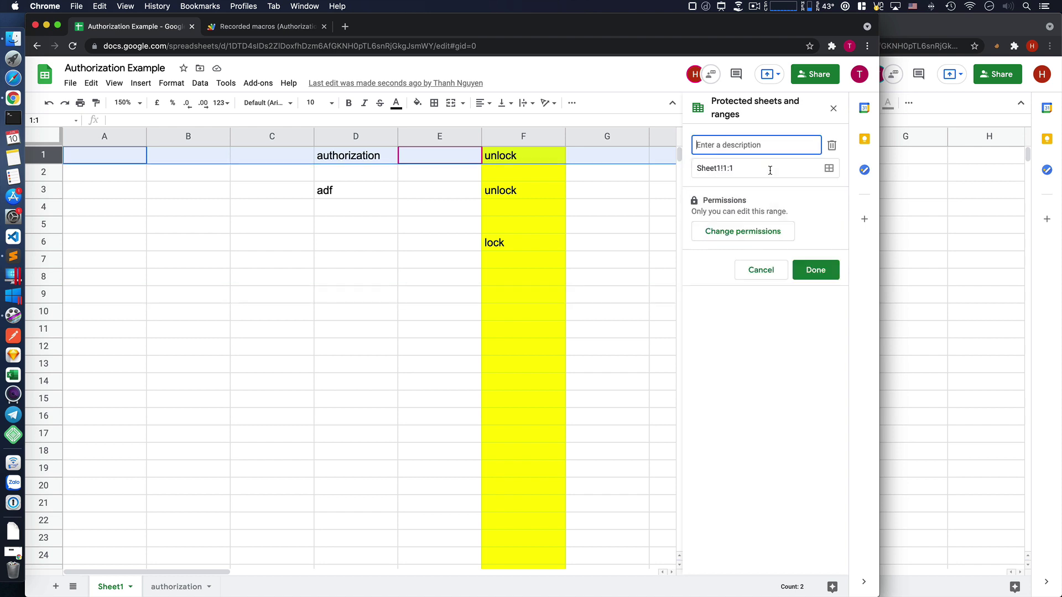
click(772, 271)
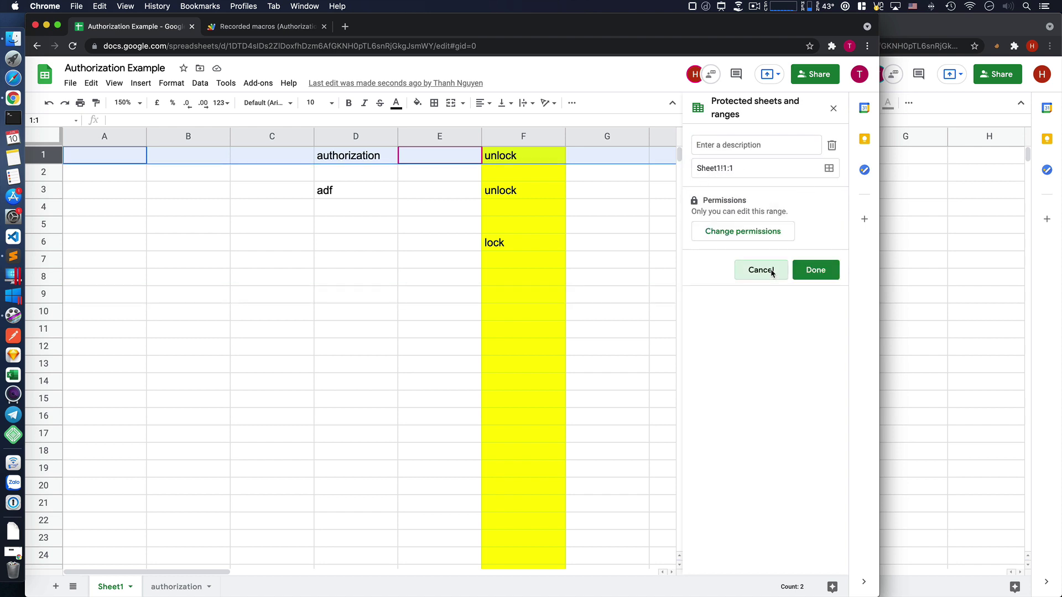
click(769, 207)
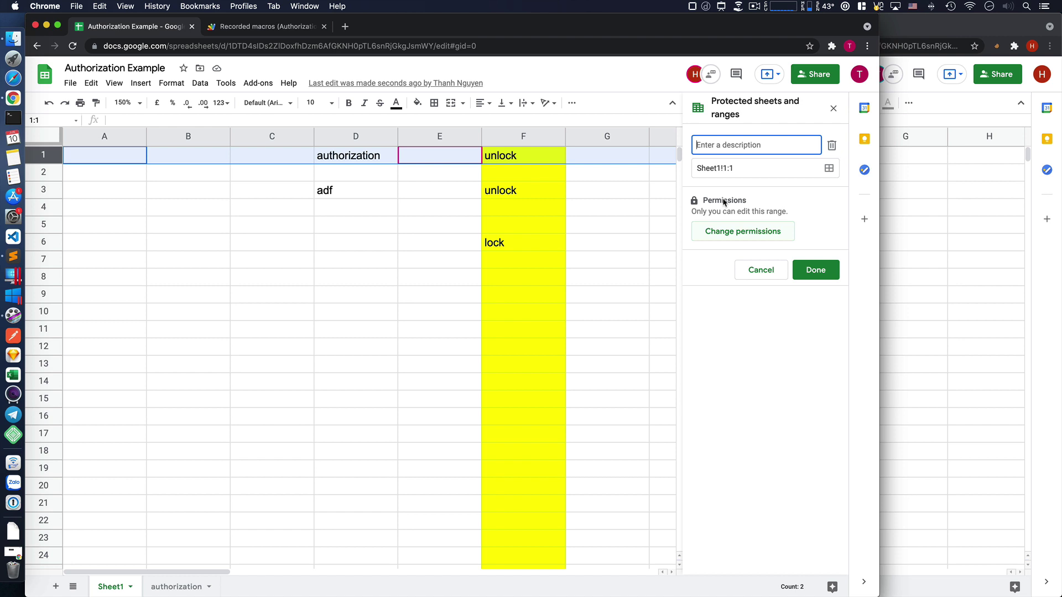
click(772, 273)
click(772, 172)
click(771, 273)
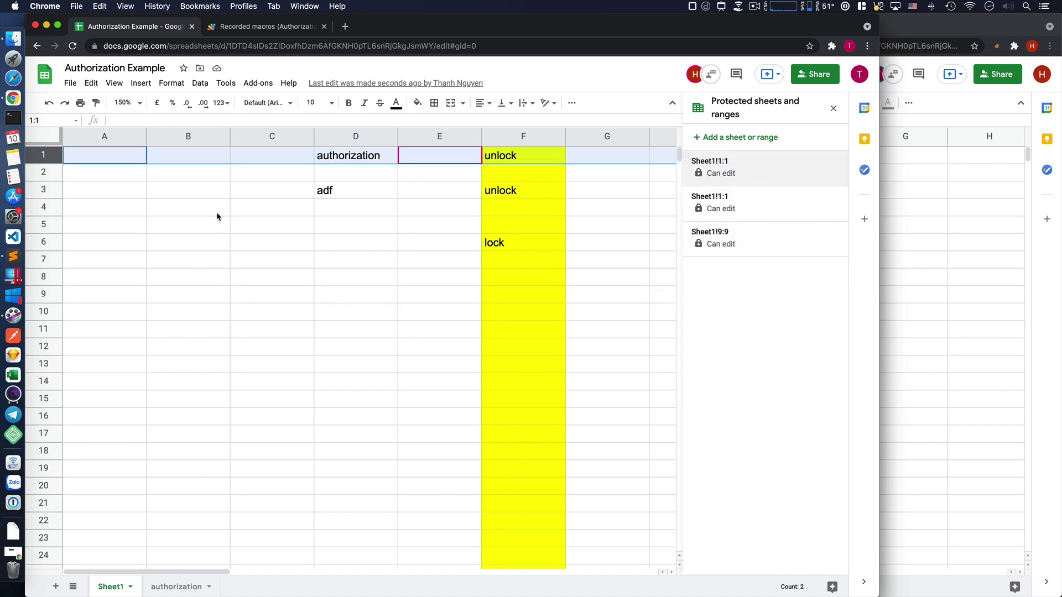
click(130, 194)
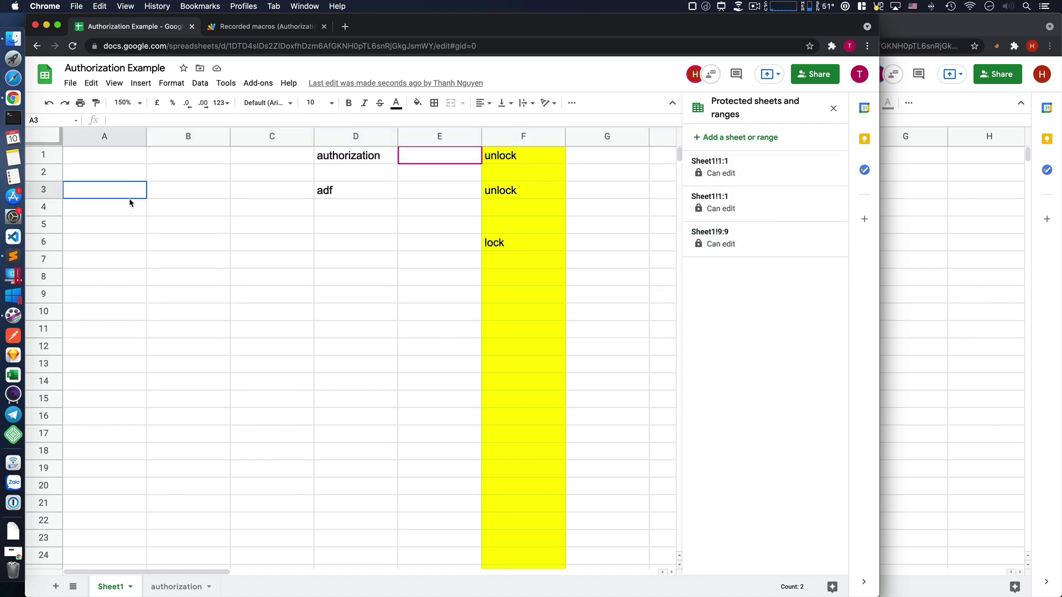
click(48, 161)
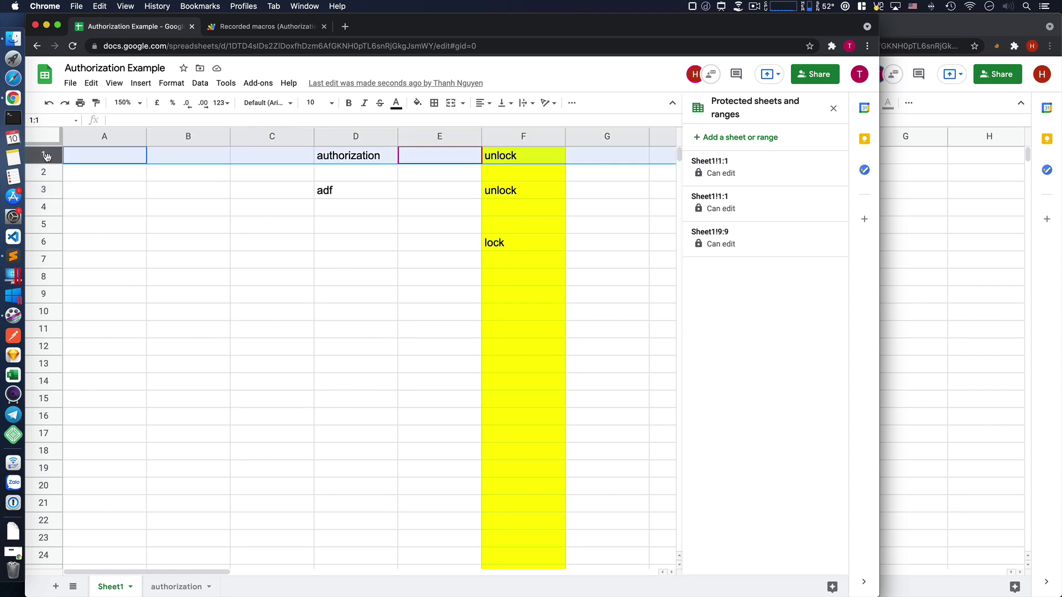
- Add a row-1 protected range described 'Tạo bằng tay' and save its editing permissions
click(736, 141)
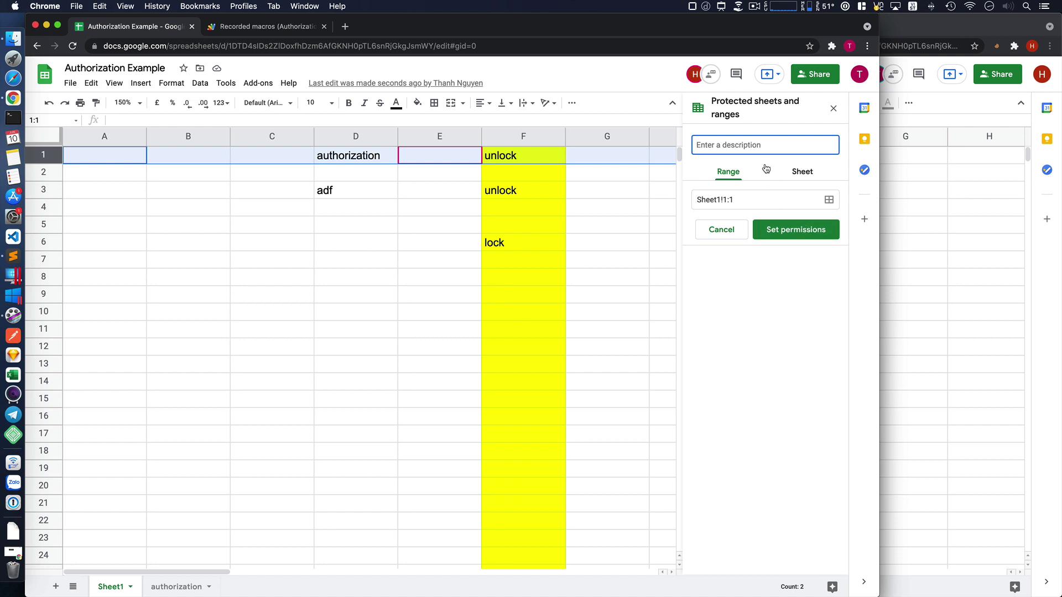
text(Tạo bằng tay)
click(796, 230)
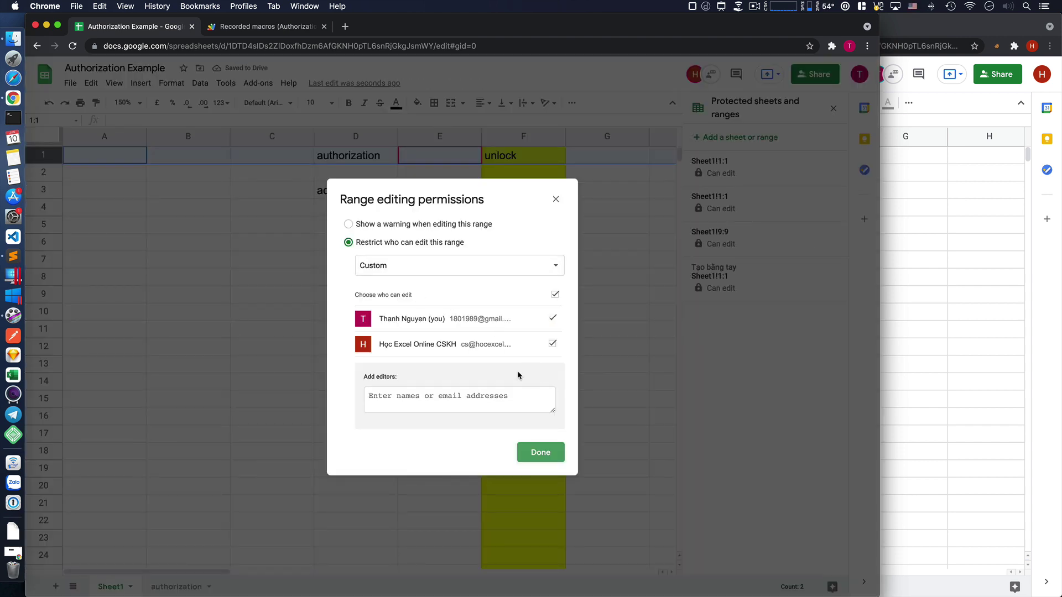
click(561, 452)
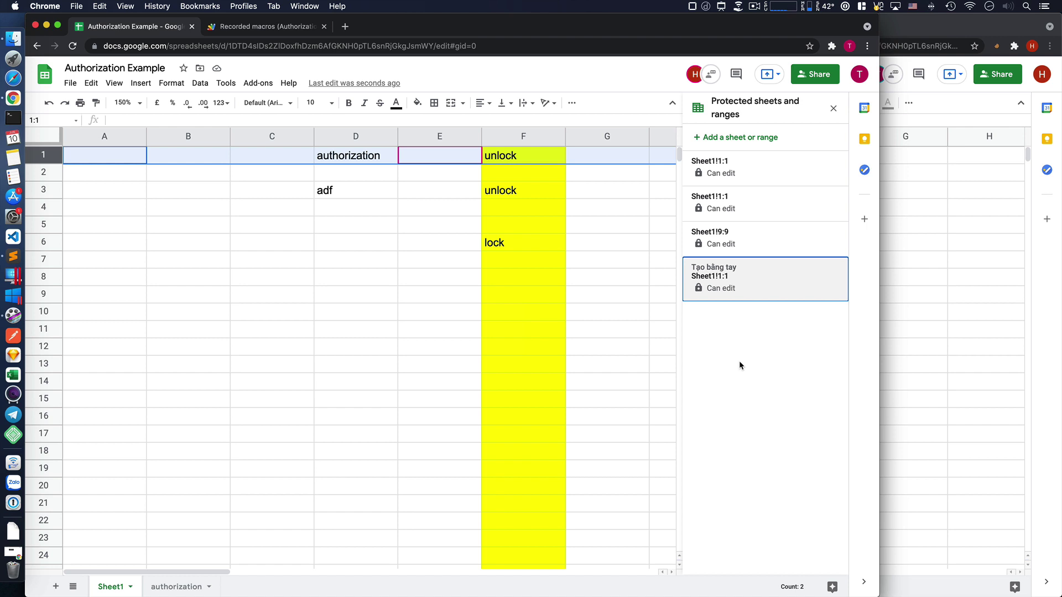
- Review the details of both Sheet1!1:1 entries, Tạo bằng tay, and Sheet1!9:9
click(773, 166)
click(762, 268)
click(773, 201)
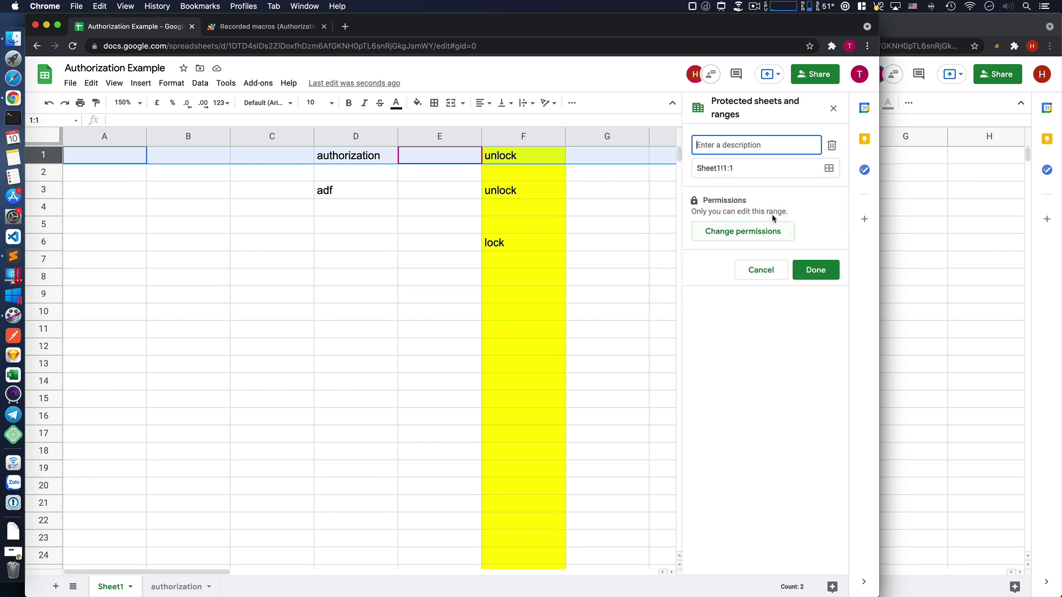
click(769, 273)
click(767, 282)
text(Tạo bảng tay)
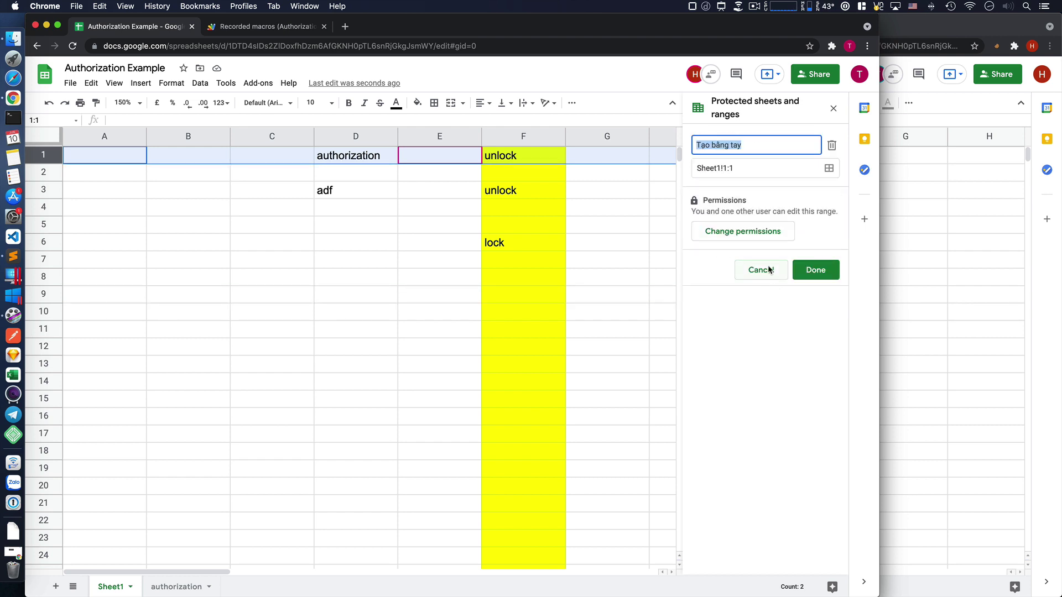
click(769, 270)
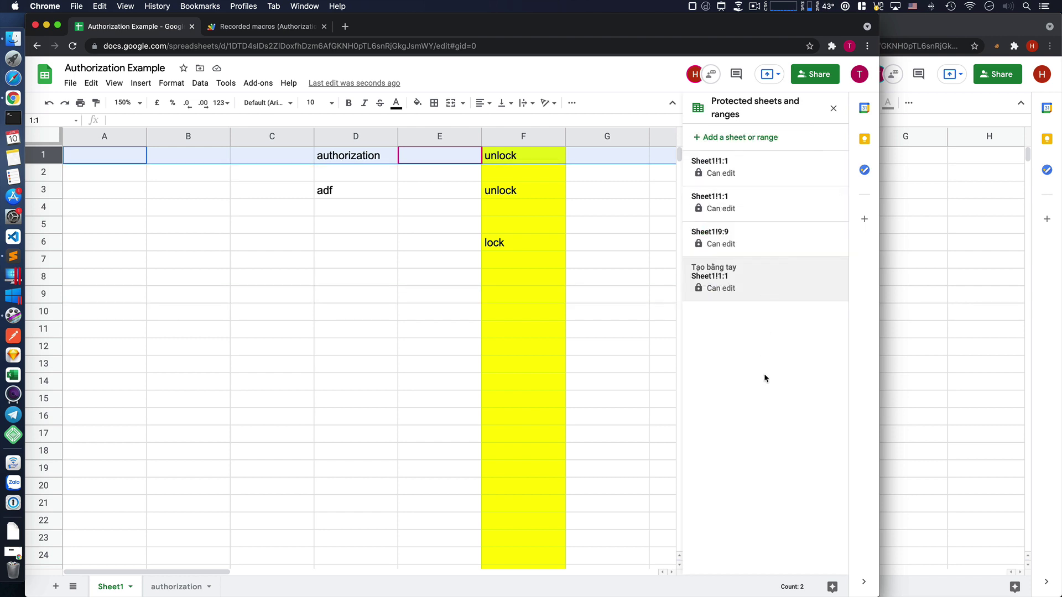
click(742, 243)
click(761, 271)
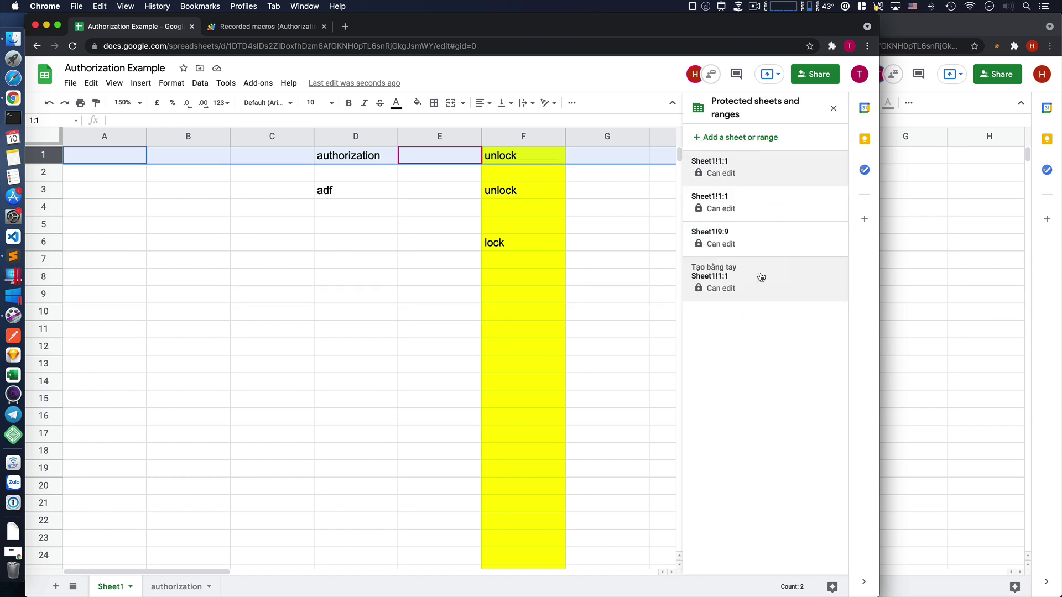
- Close the Tạo bằng tay protection unchanged, then try deleting G1 from the second editor's window
click(751, 207)
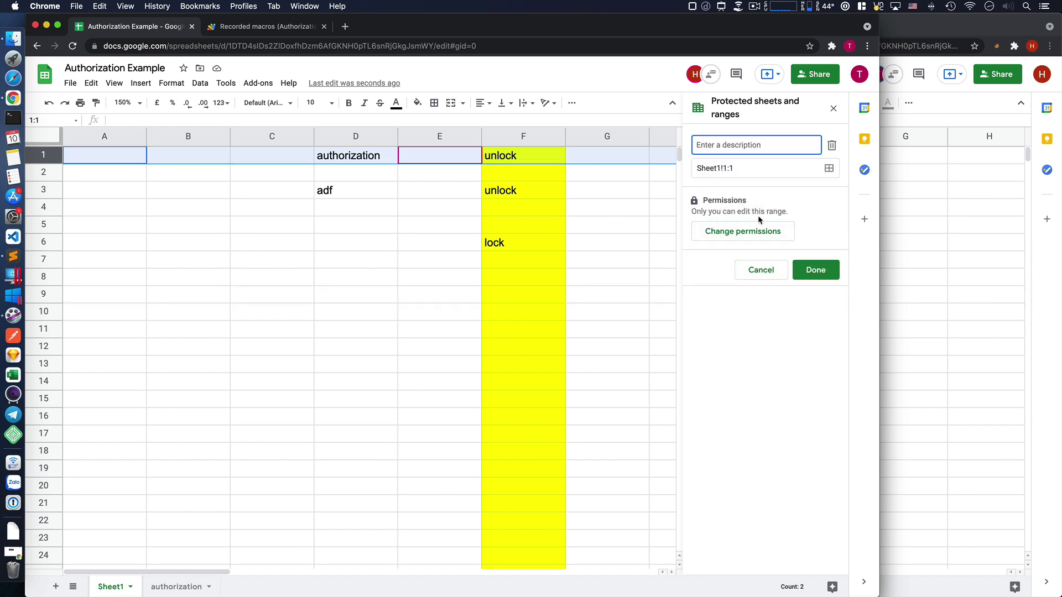
click(769, 271)
click(772, 280)
text(Tạo bằng tay)
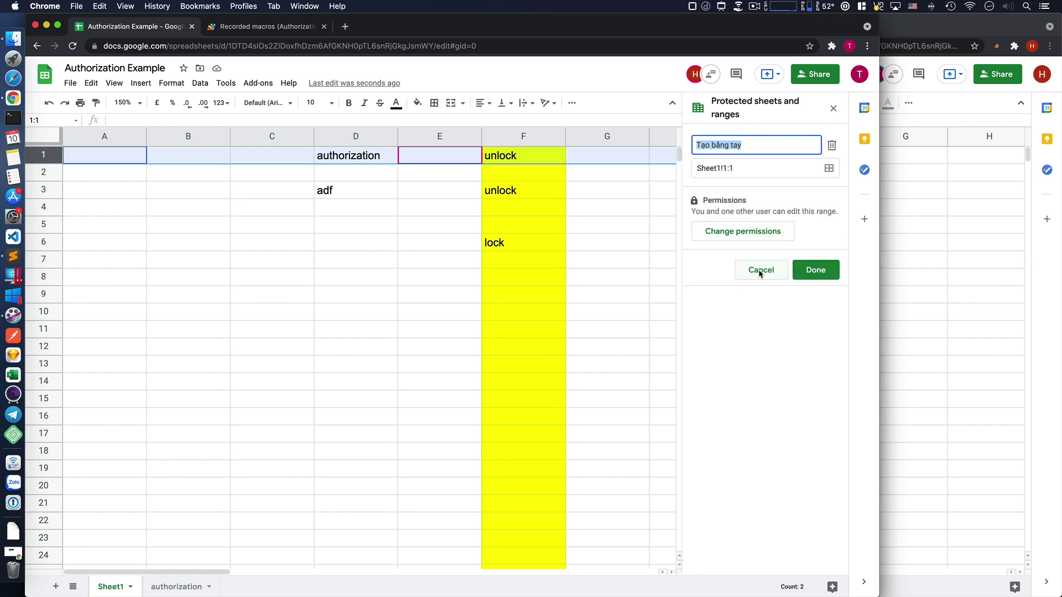
click(760, 271)
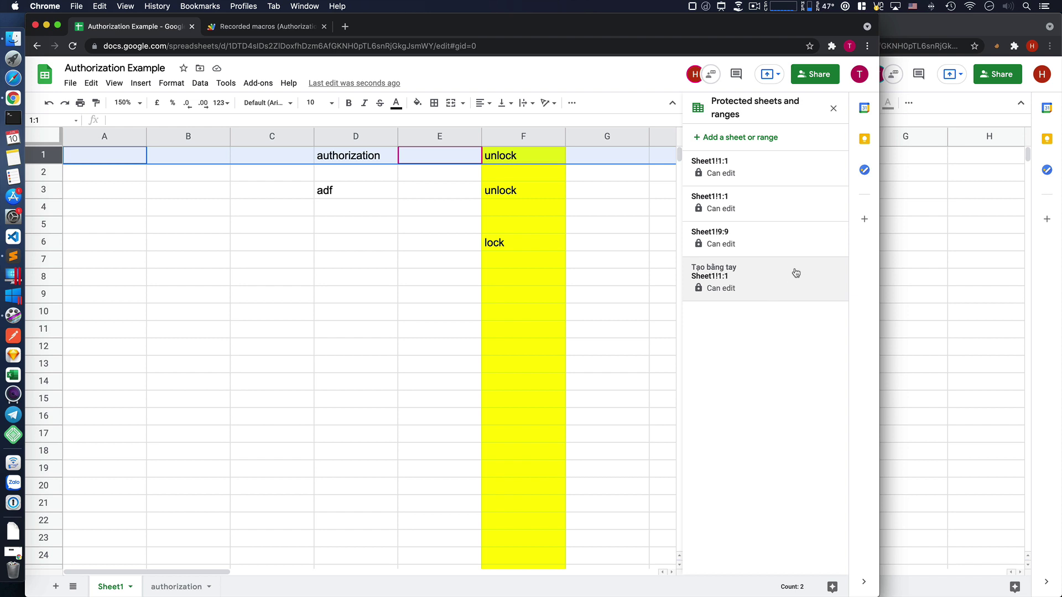
click(905, 155)
key(Delete)
- Dismiss the edit-refused error, review the owner's protected ranges, then go to Recorded macros
key(Return)
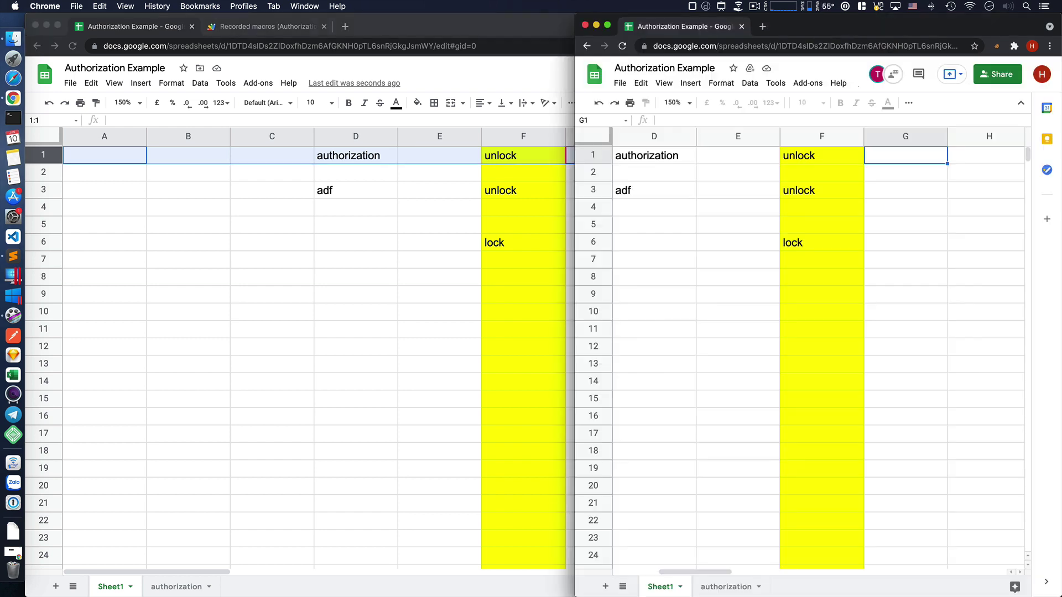
click(474, 239)
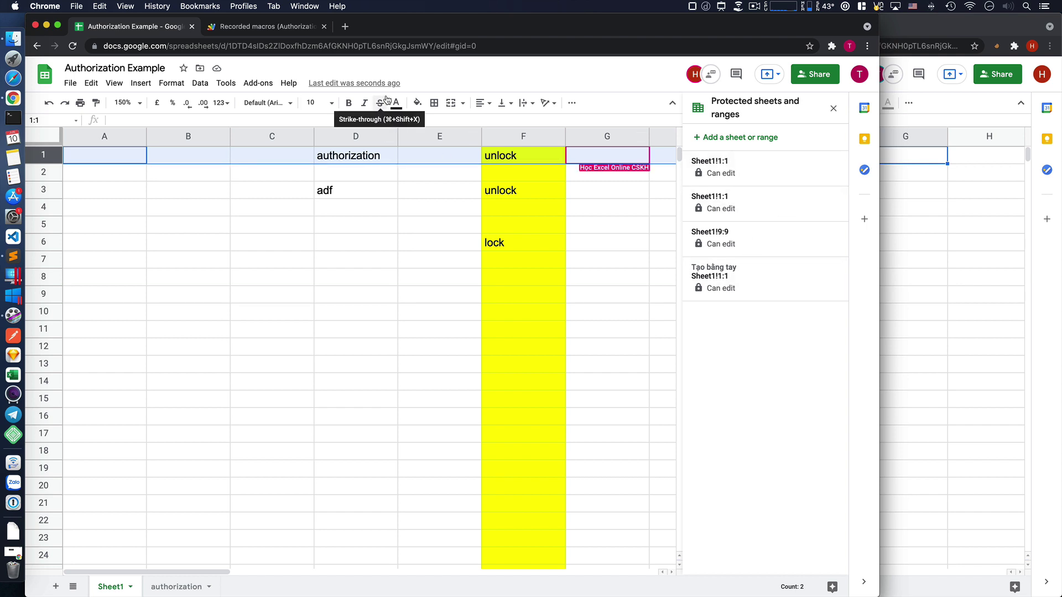
click(288, 26)
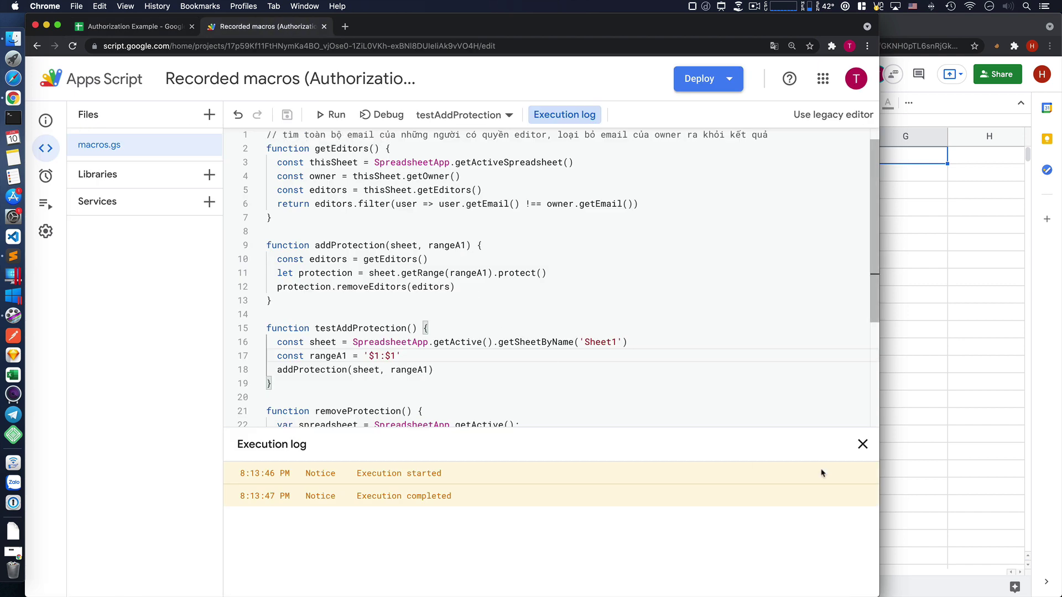
- Close the execution log and add blank lines after removeProtection's closing brace, through line 46
click(862, 444)
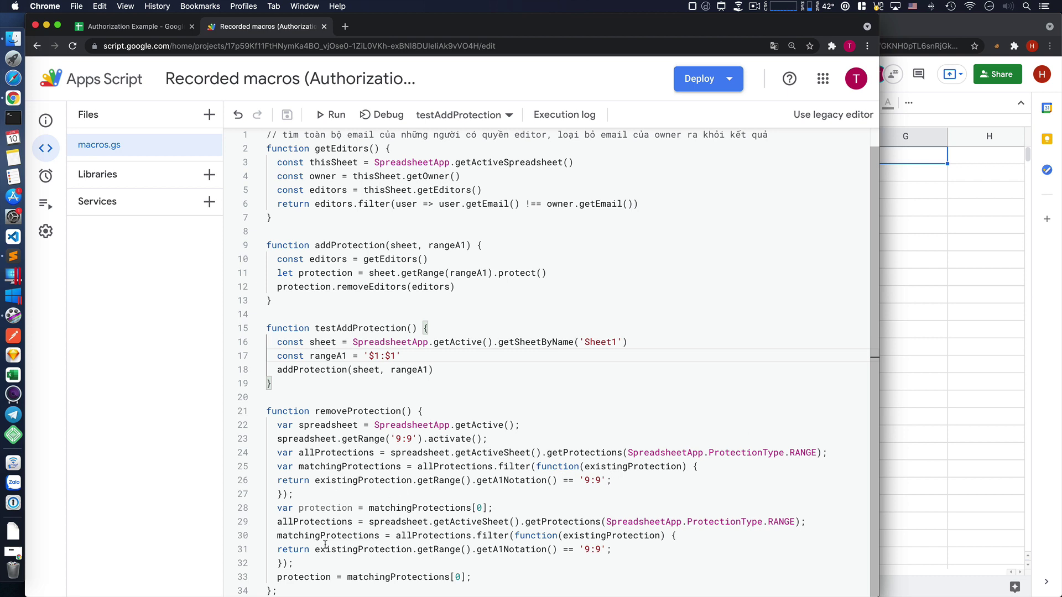
click(316, 590)
key(Return)
key(Return)
key(Return)
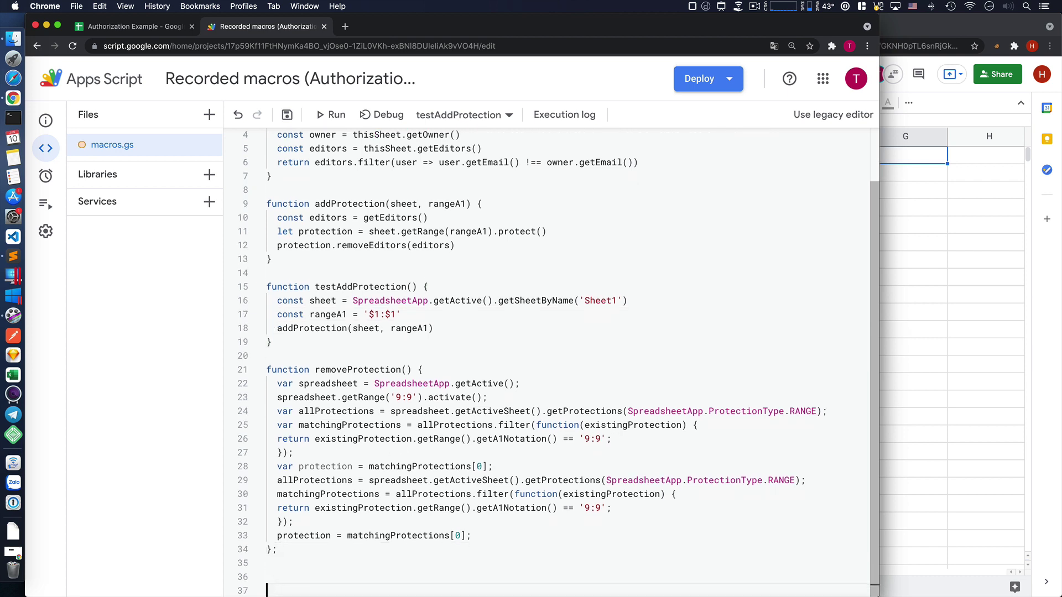
key(Return)
key(Return)
key(Return)
key(Return)
key(Return)
key(Return)
key(Return)
key(Return)
key(Return)
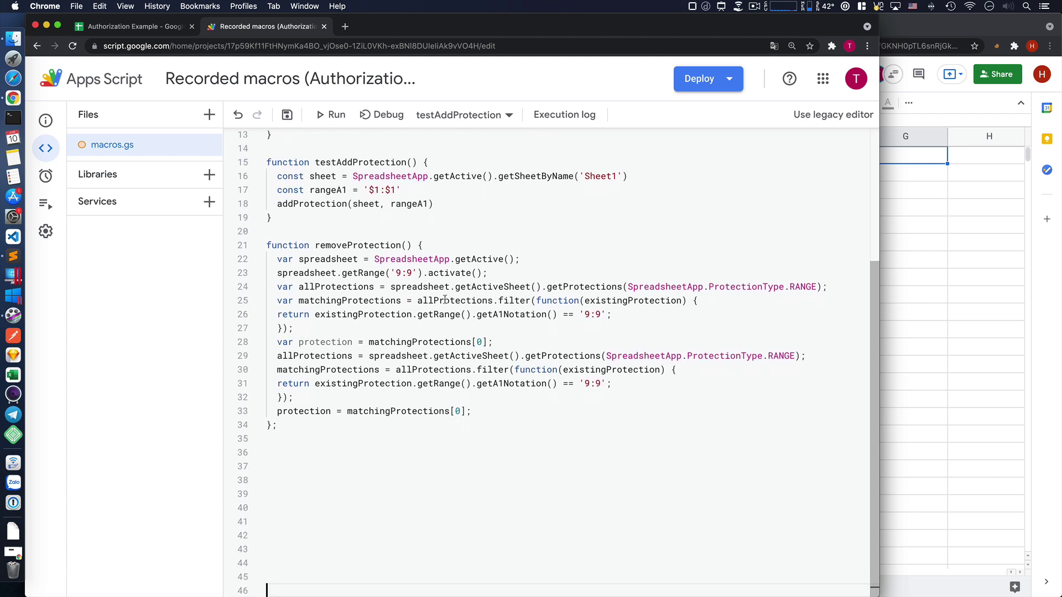
- Insert a blank line after line 23 of removeProtection and highlight lines 22–23
click(528, 273)
key(Return)
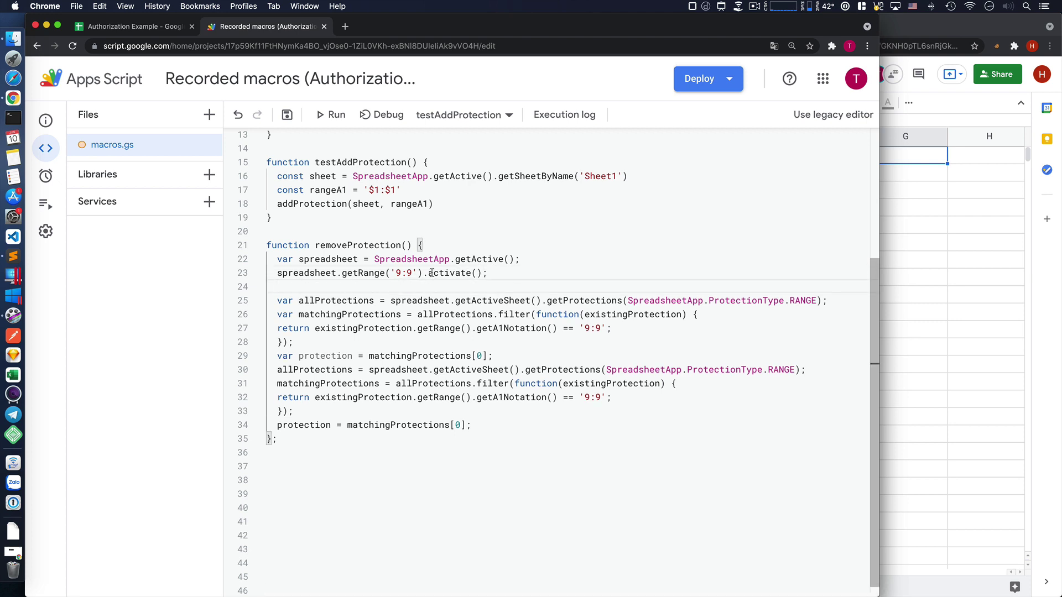
click(280, 260)
drag(284, 260, 511, 272)
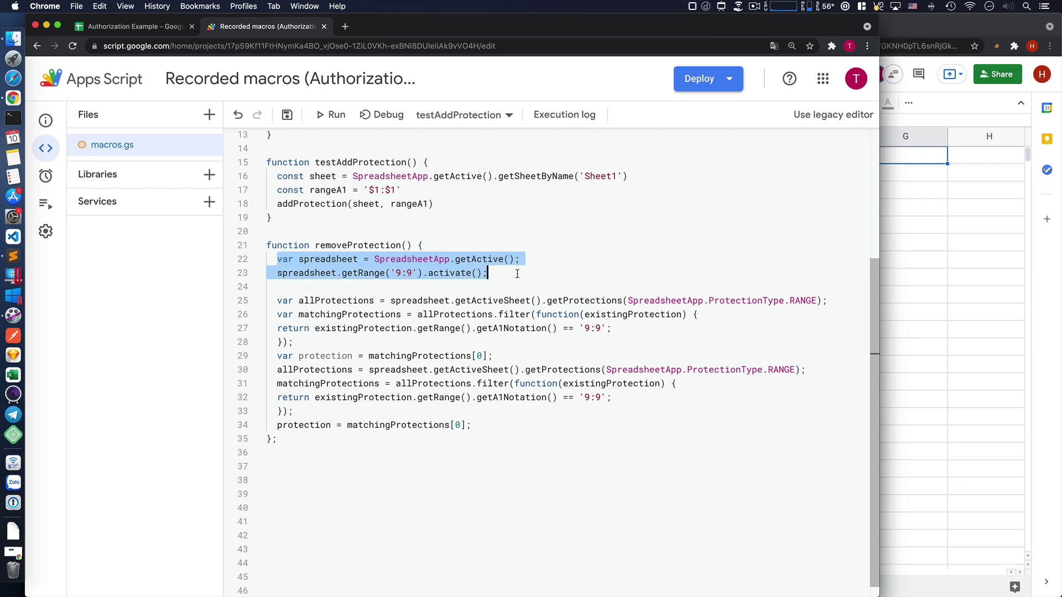
- Highlight the '9:9' row reference and the allProtections line to explain them
click(391, 273)
double_click(404, 273)
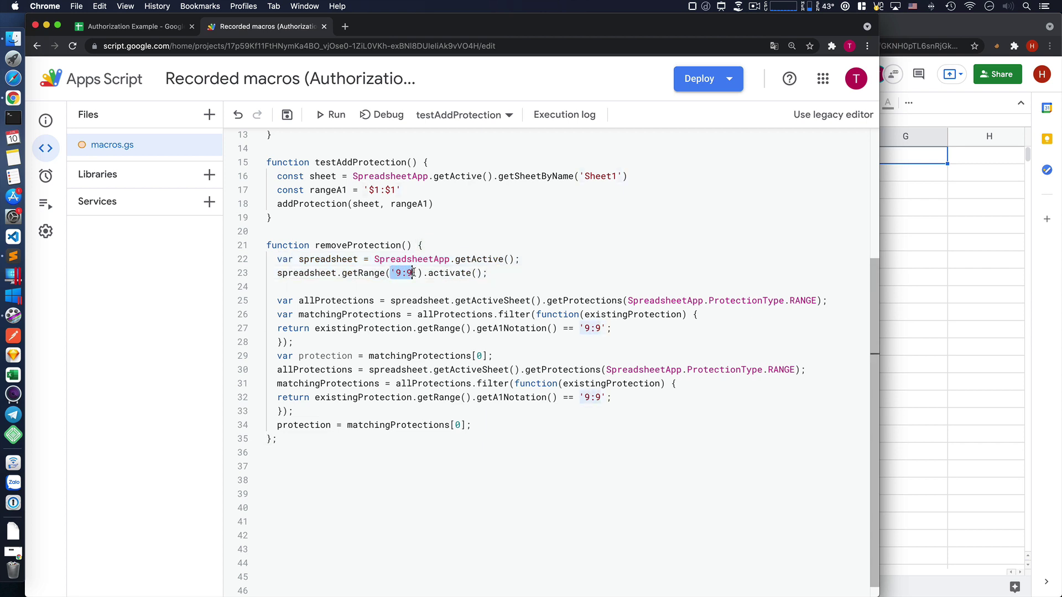
click(497, 273)
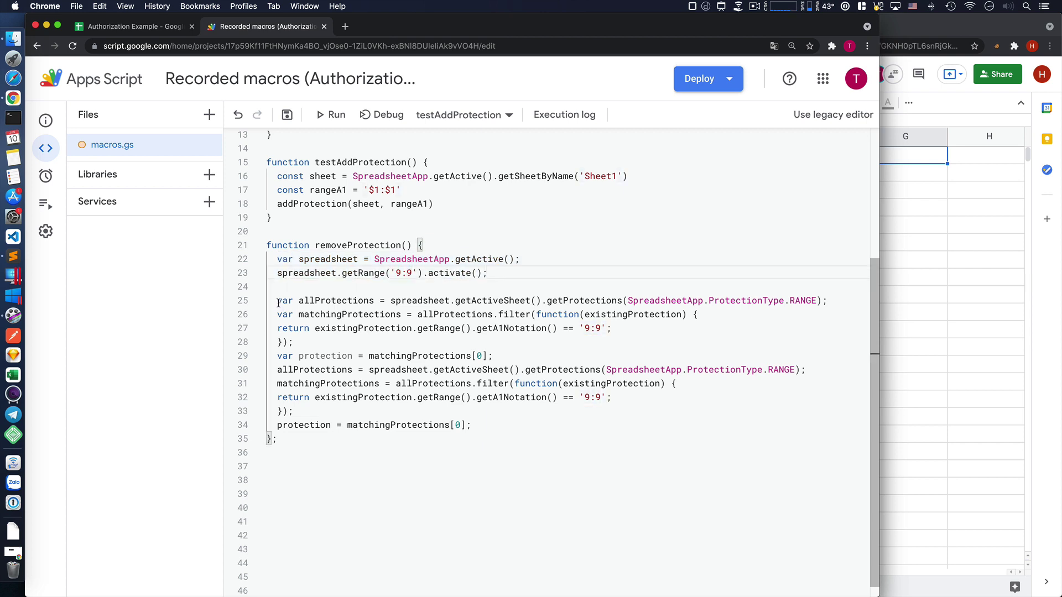
drag(278, 301, 828, 300)
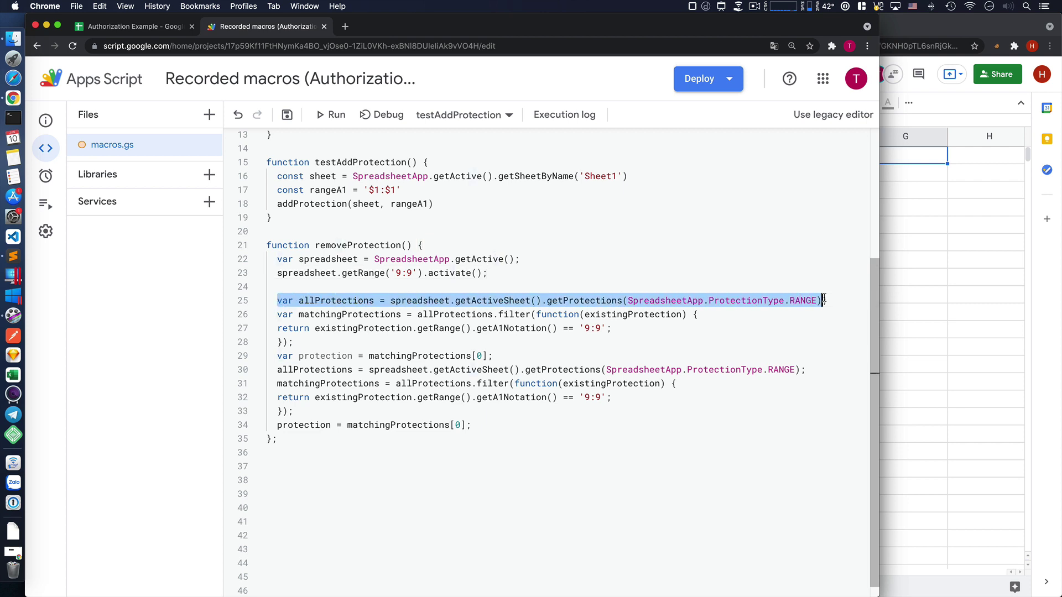
double_click(335, 301)
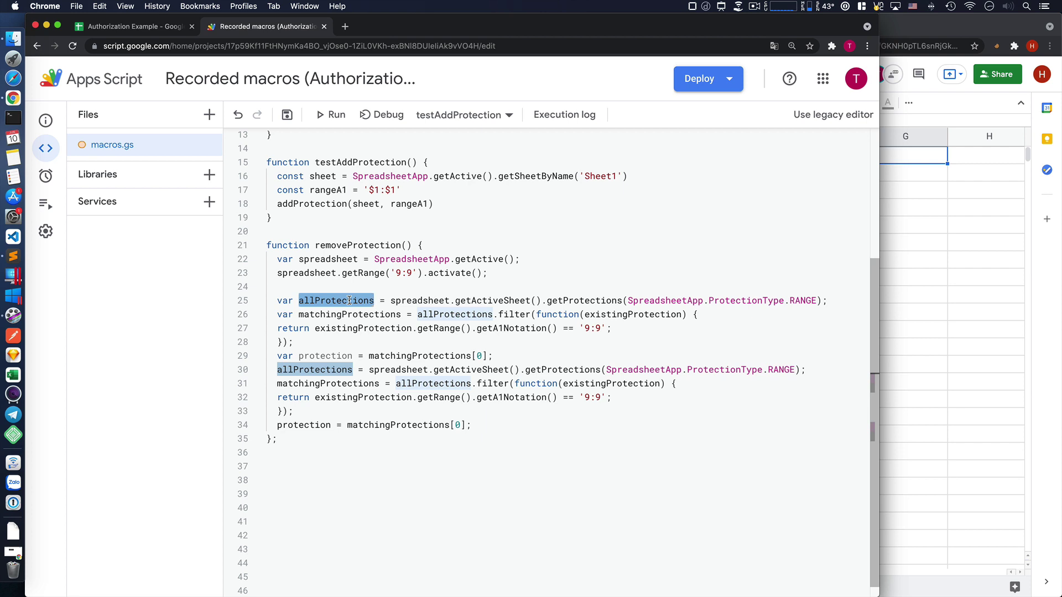
click(321, 345)
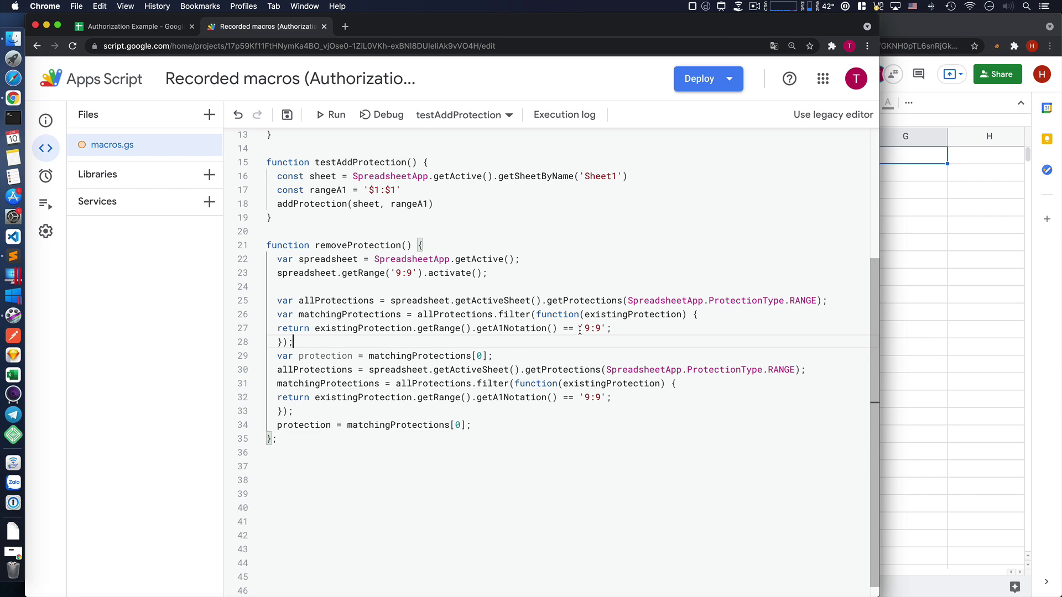
- Walk through the '9:9' match string, protection assignment, filter call and repeated lookup
drag(580, 328, 606, 328)
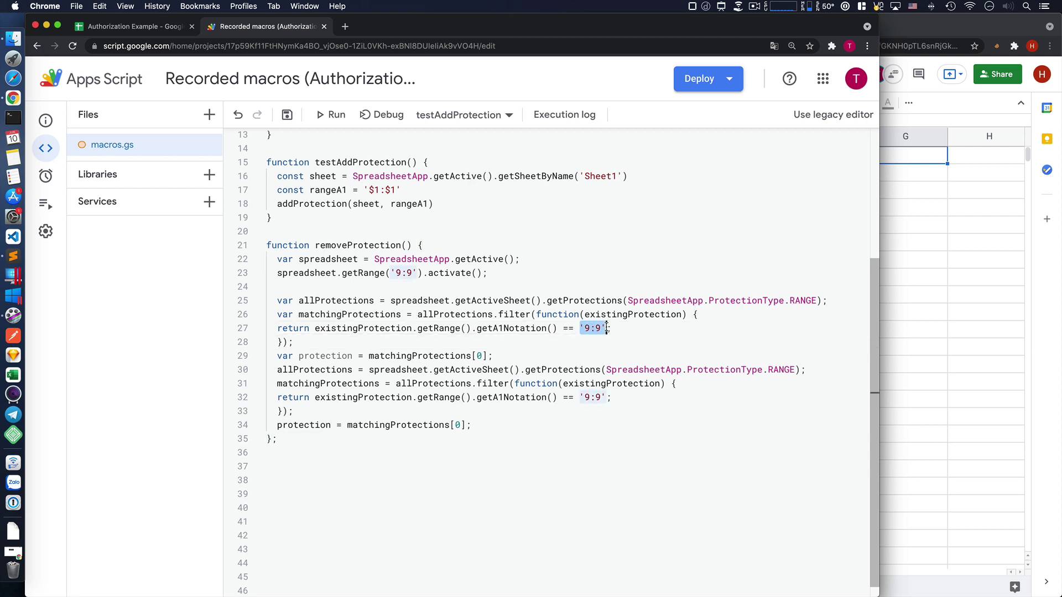
click(533, 355)
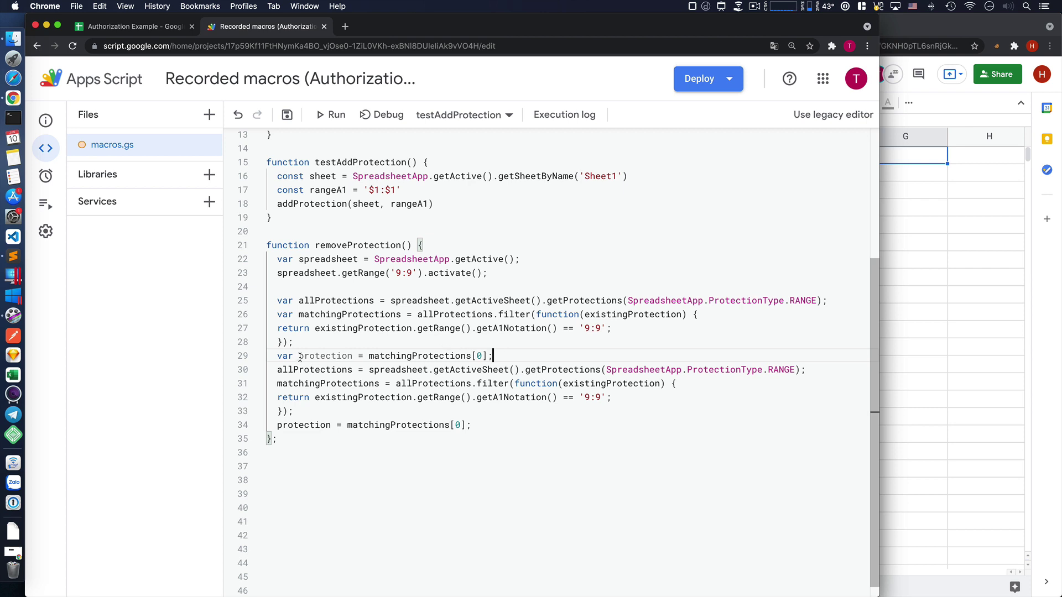
drag(299, 356, 492, 355)
click(497, 356)
double_click(518, 316)
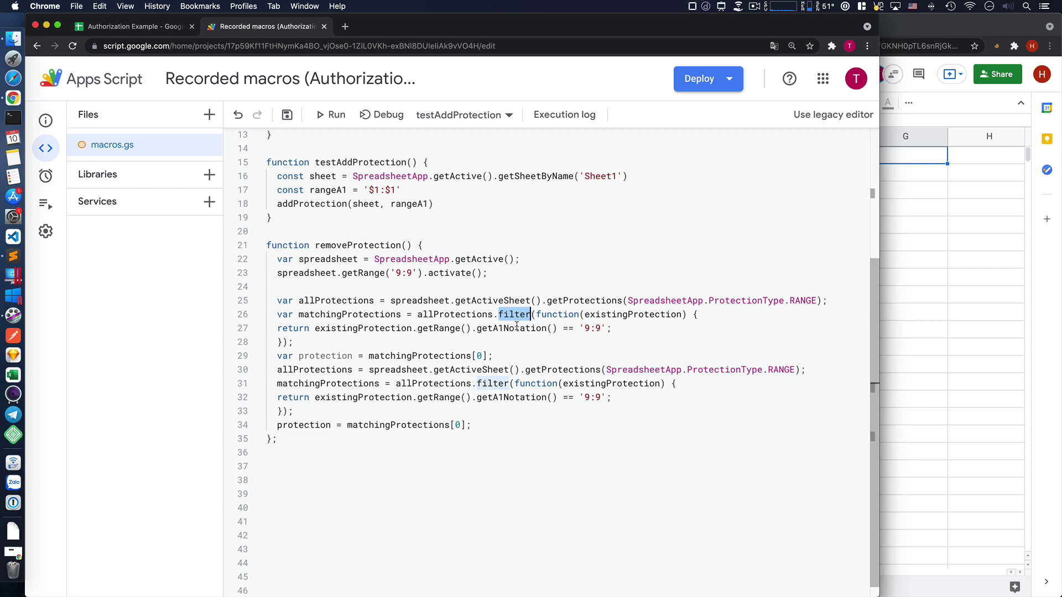
click(516, 356)
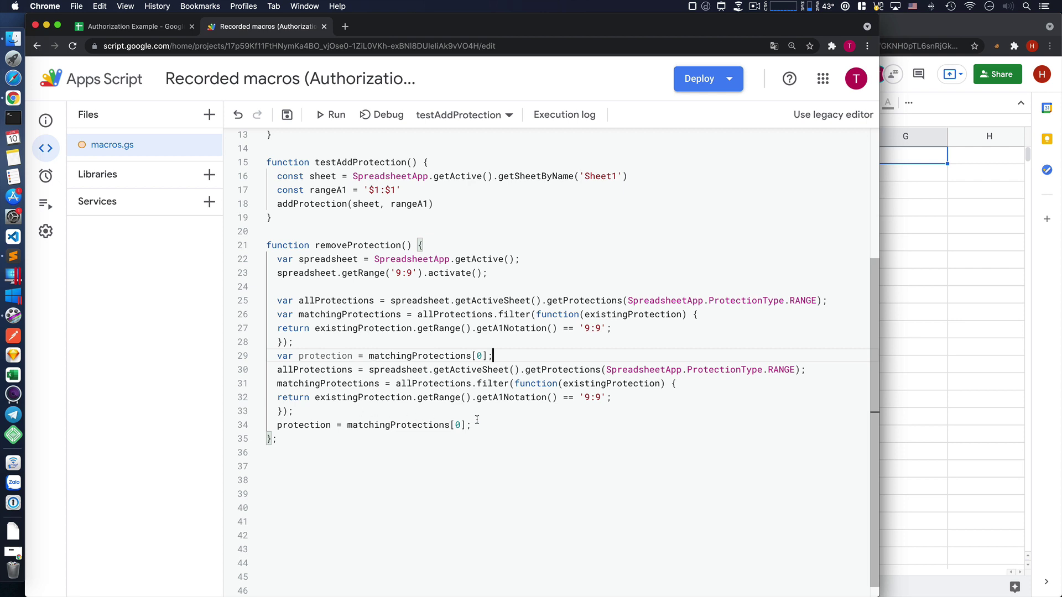
mouse_move(473, 425)
mouse_down()
mouse_move(390, 425)
mouse_move(277, 370)
mouse_up()
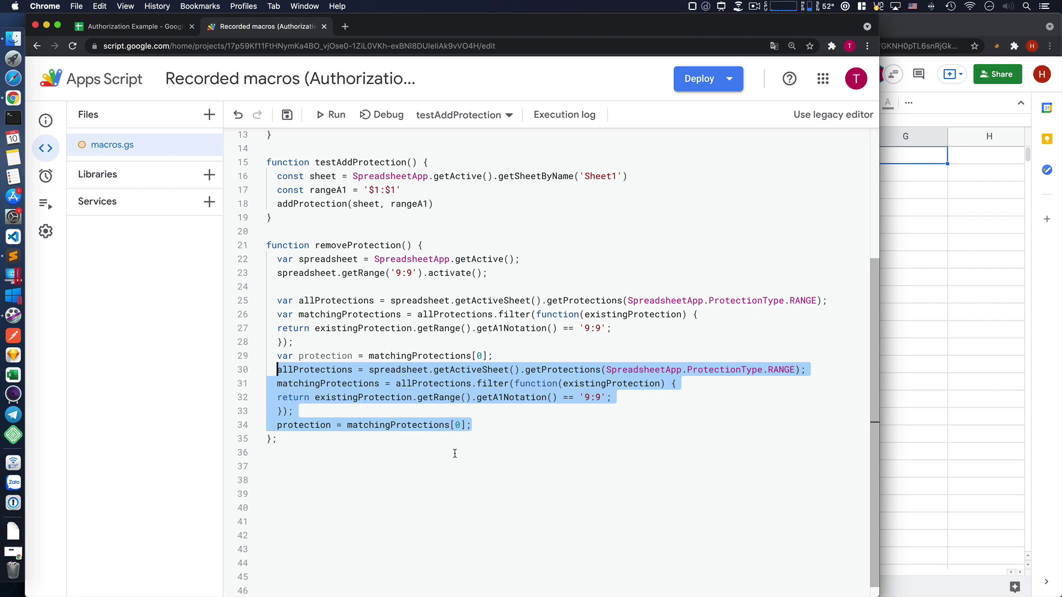
- Delete the duplicated protection lookup on lines 30–34 and its leftover empty line
mouse_move(255, 303)
drag(493, 355, 277, 300)
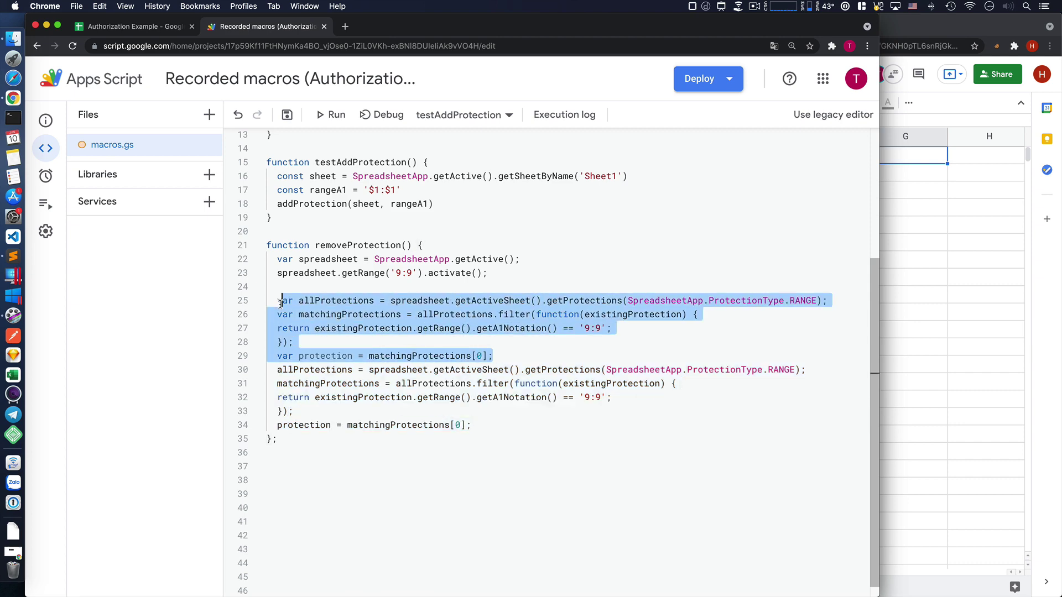
drag(471, 425, 277, 370)
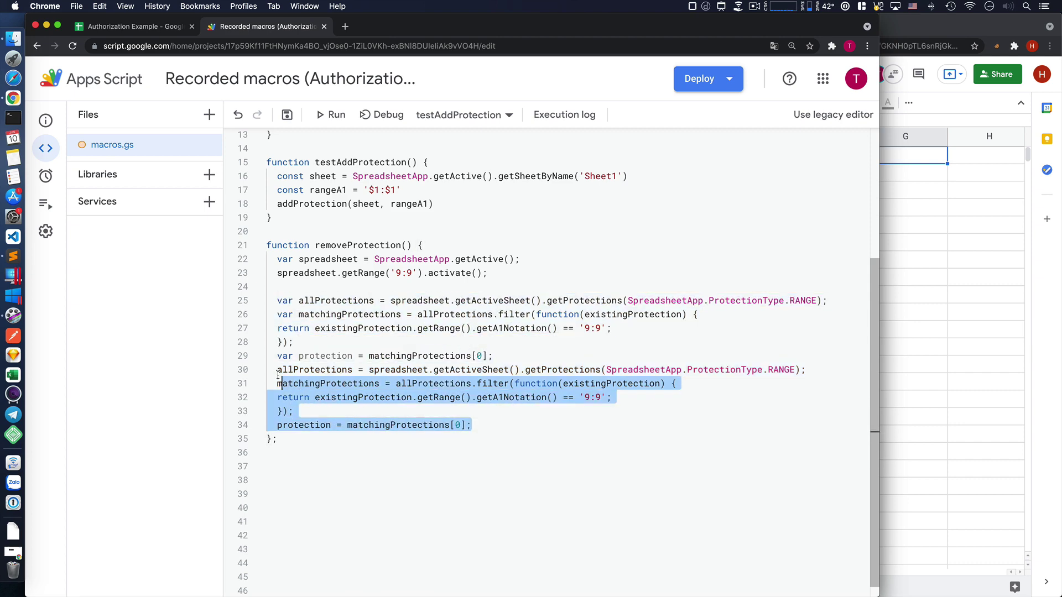
key(BackSpace)
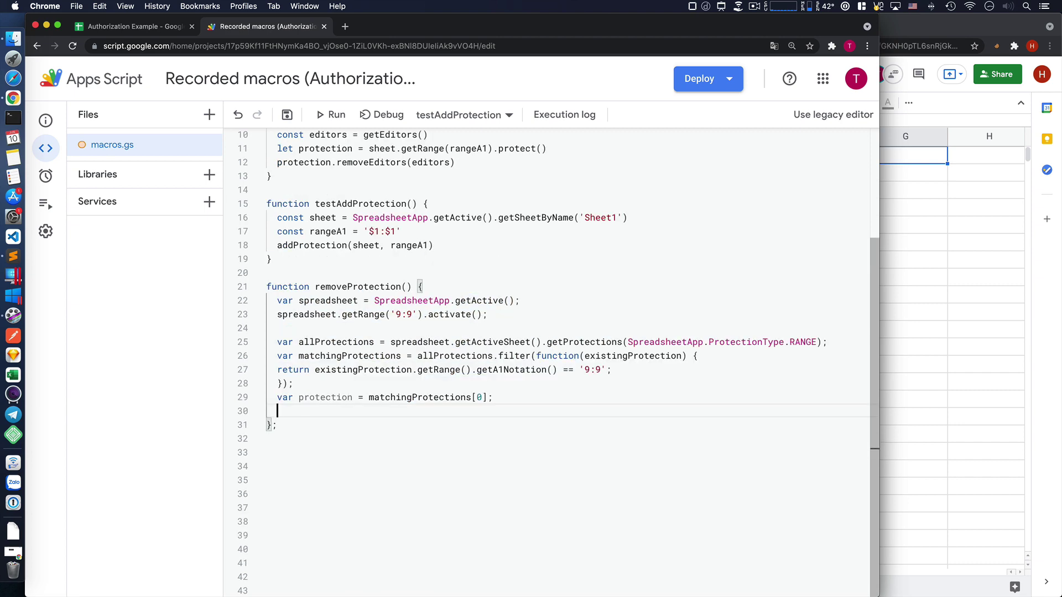
key(BackSpace)
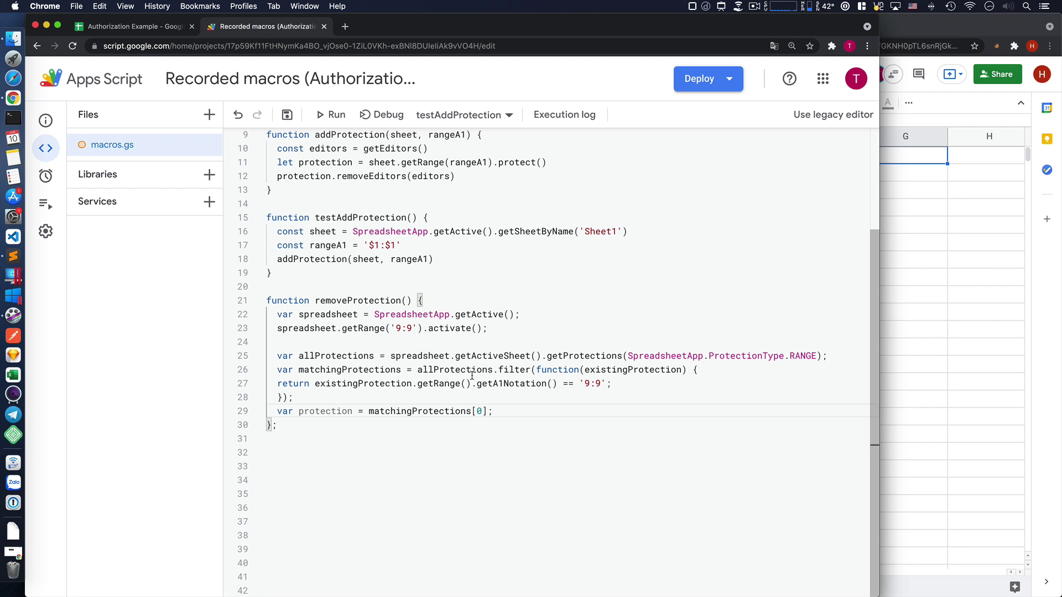
drag(390, 355, 542, 356)
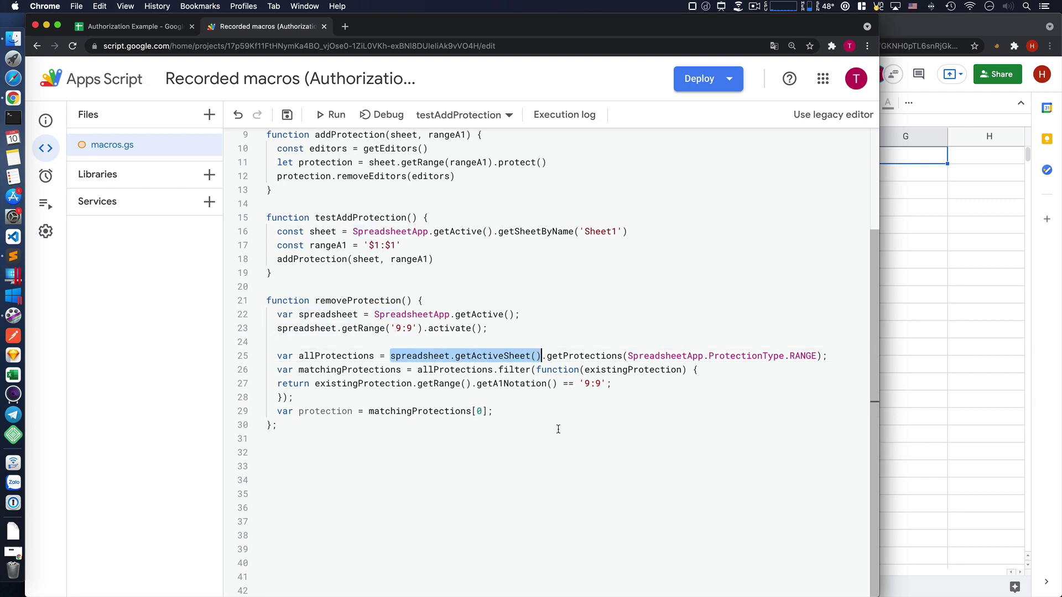
- Drop the [0] index, add Logger.log(protection.length) on a new line, and save
drag(607, 383, 579, 384)
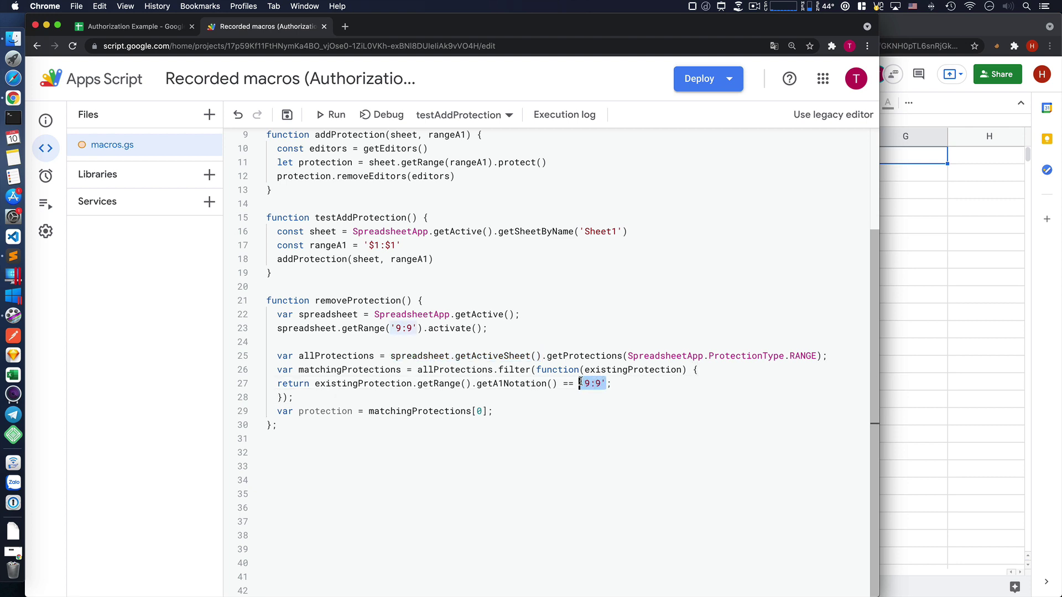
click(599, 413)
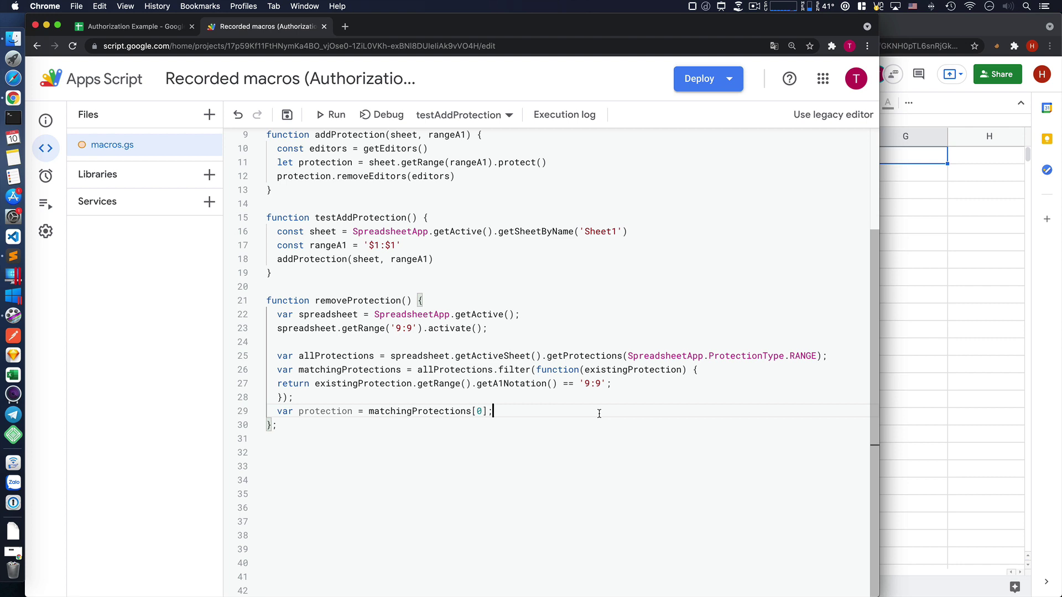
key(Left)
key(BackSpace)
key(BackSpace)
key(BackSpace)
key(Return)
text(Logger)
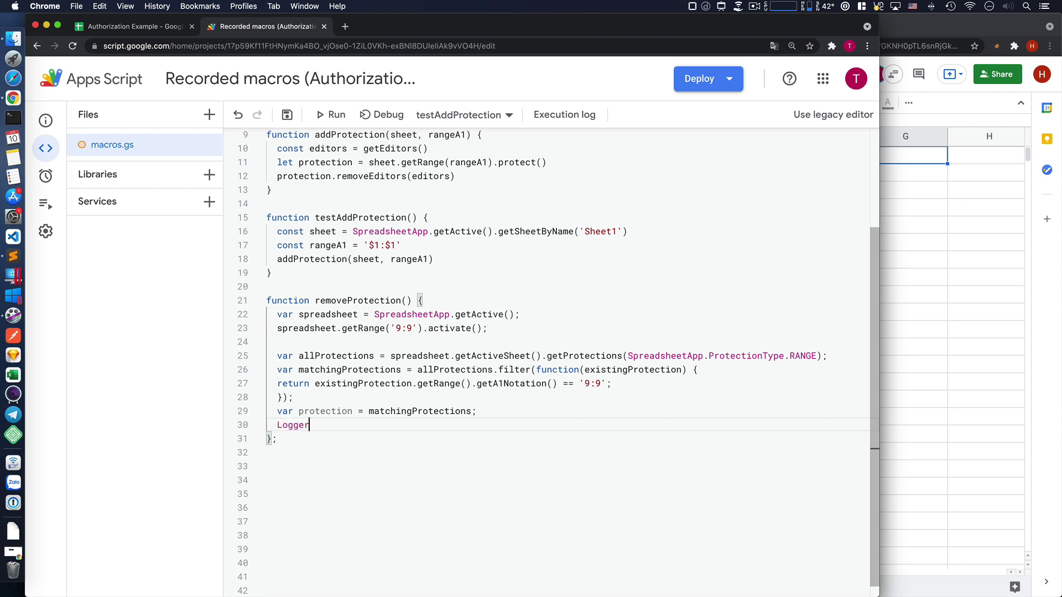
text(.log()
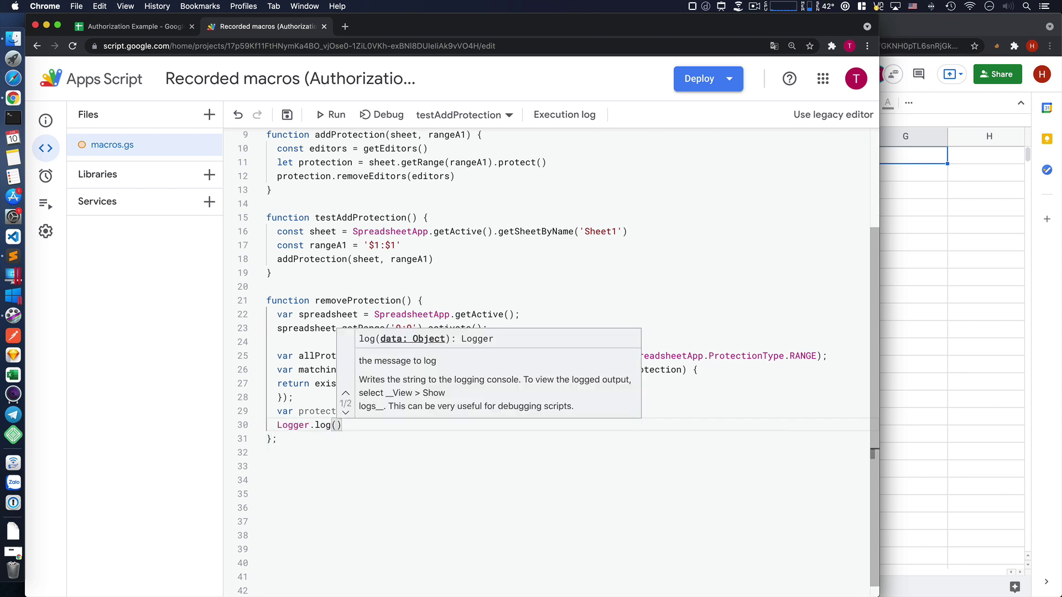
text(pro)
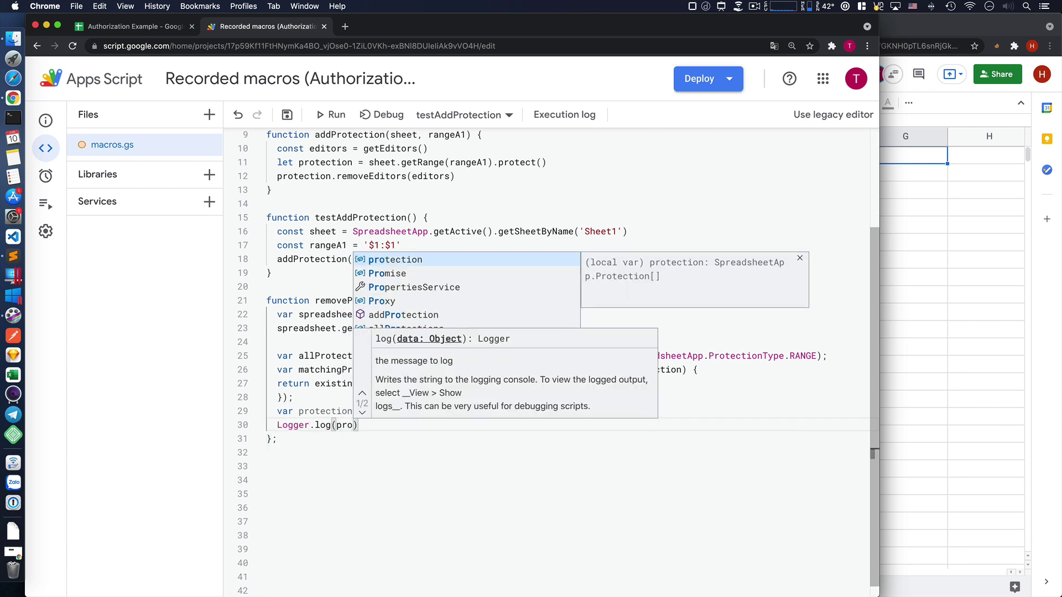
text(t)
key(Return)
text(.le)
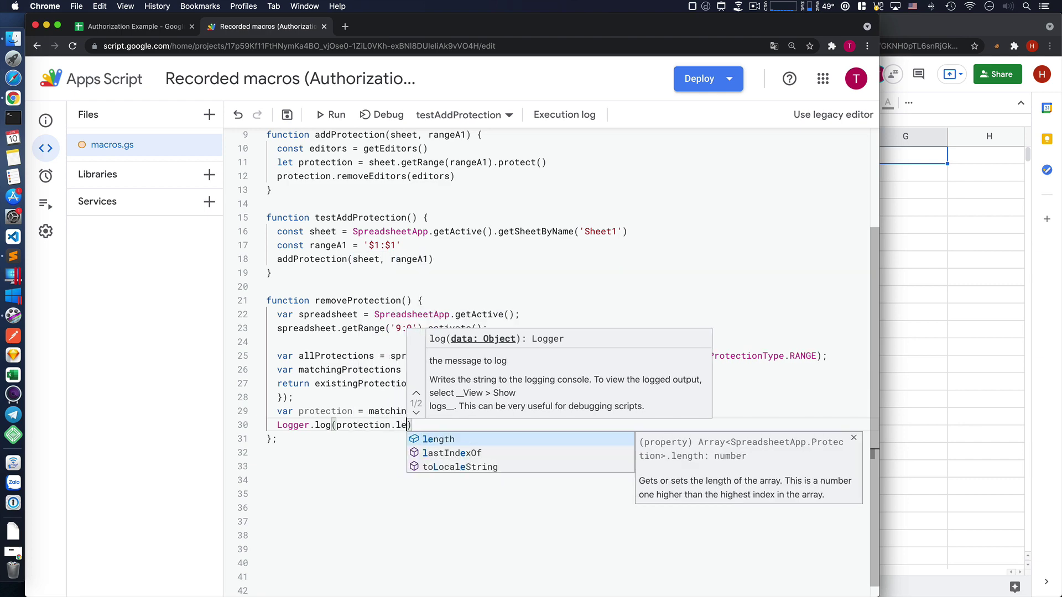
key(Return)
key(super+s)
click(502, 474)
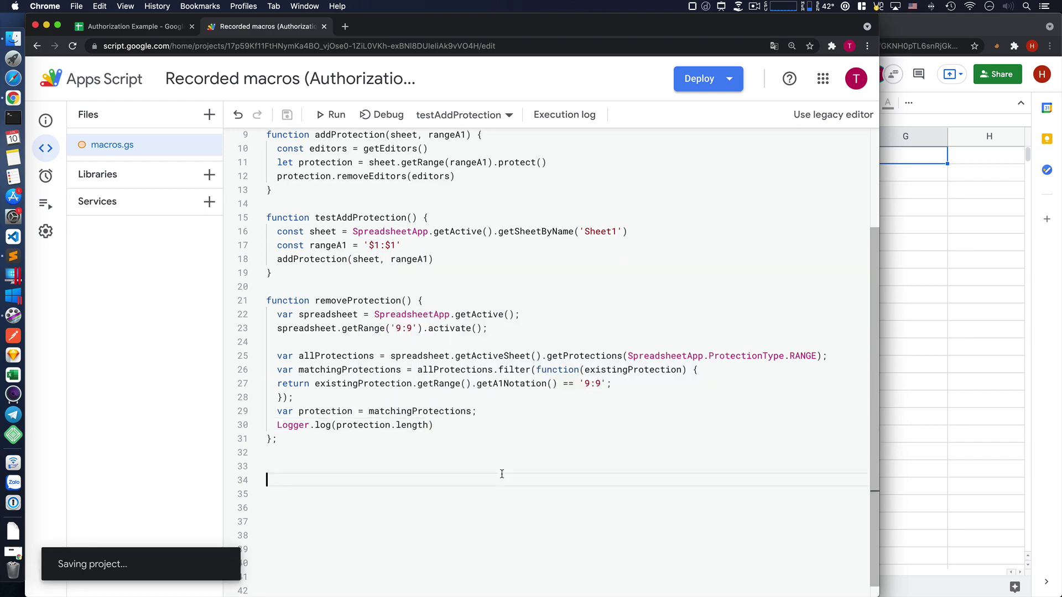
- Check the spreadsheet's protections, then change '9:9' to '1:1' in both places and save
click(135, 26)
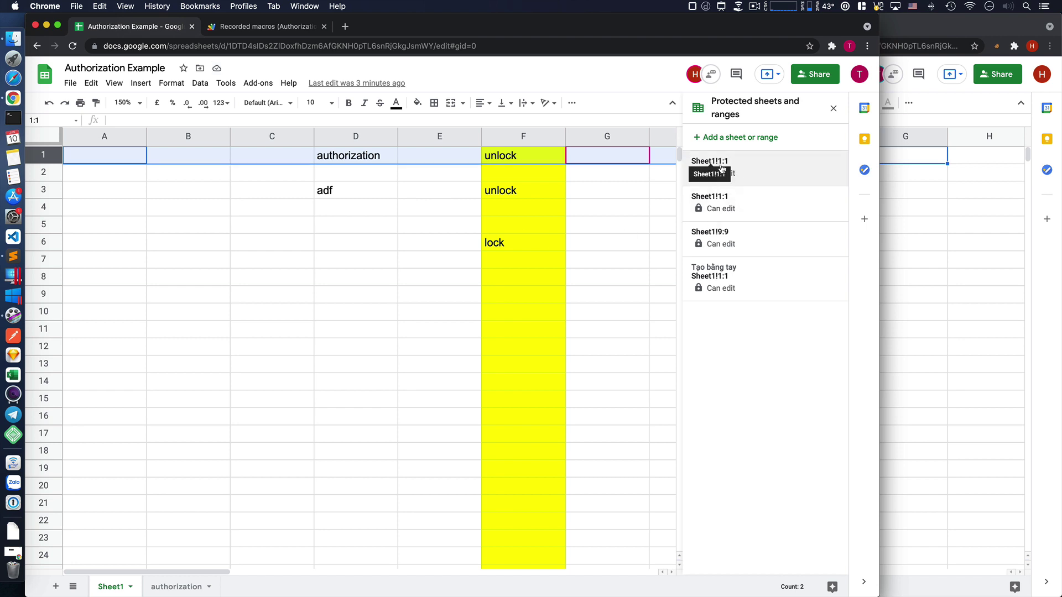
click(271, 26)
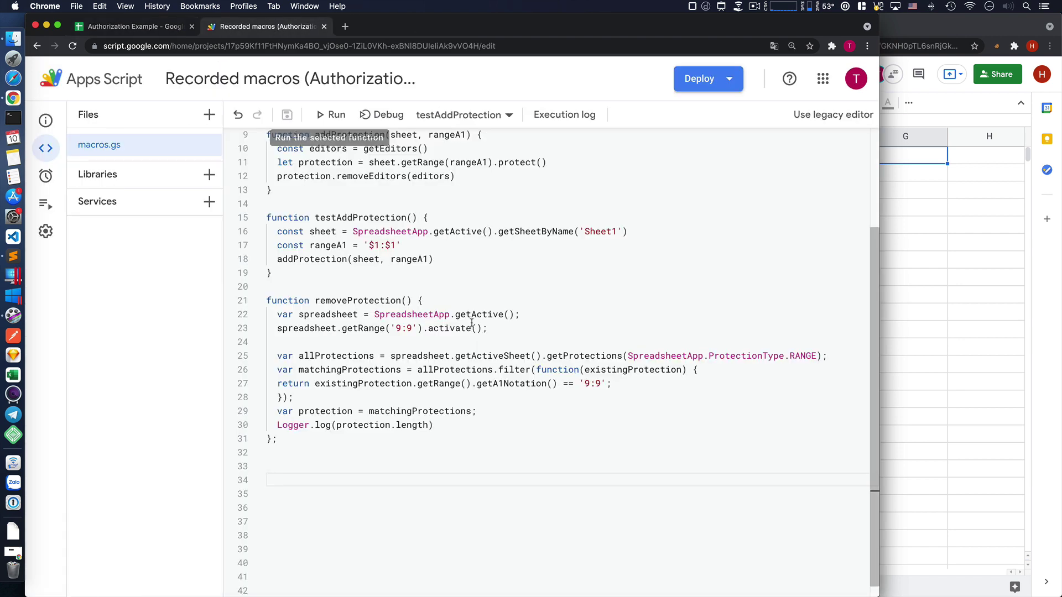
drag(395, 327, 413, 328)
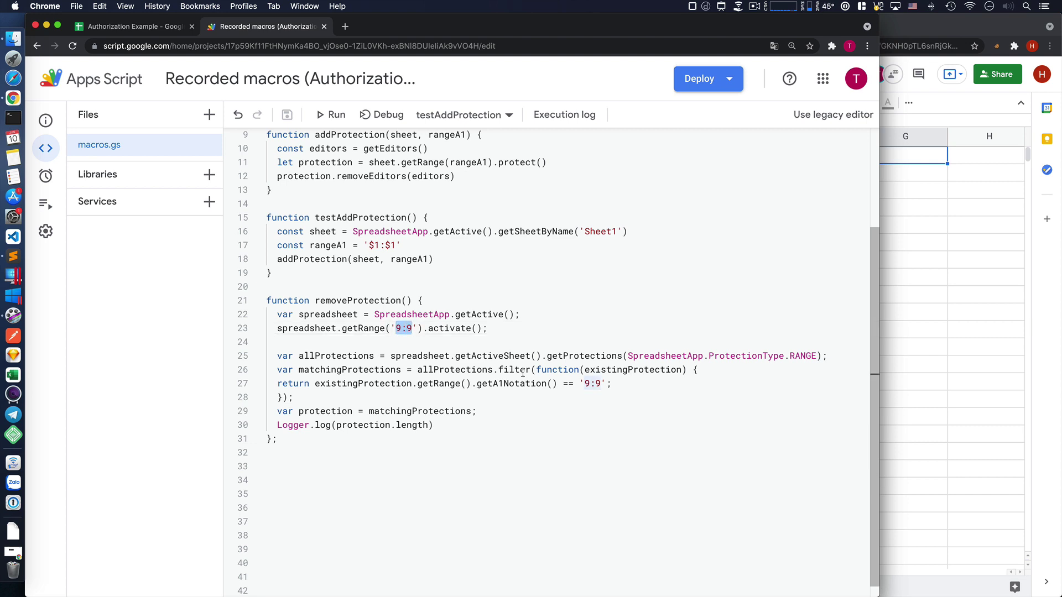
text(:)
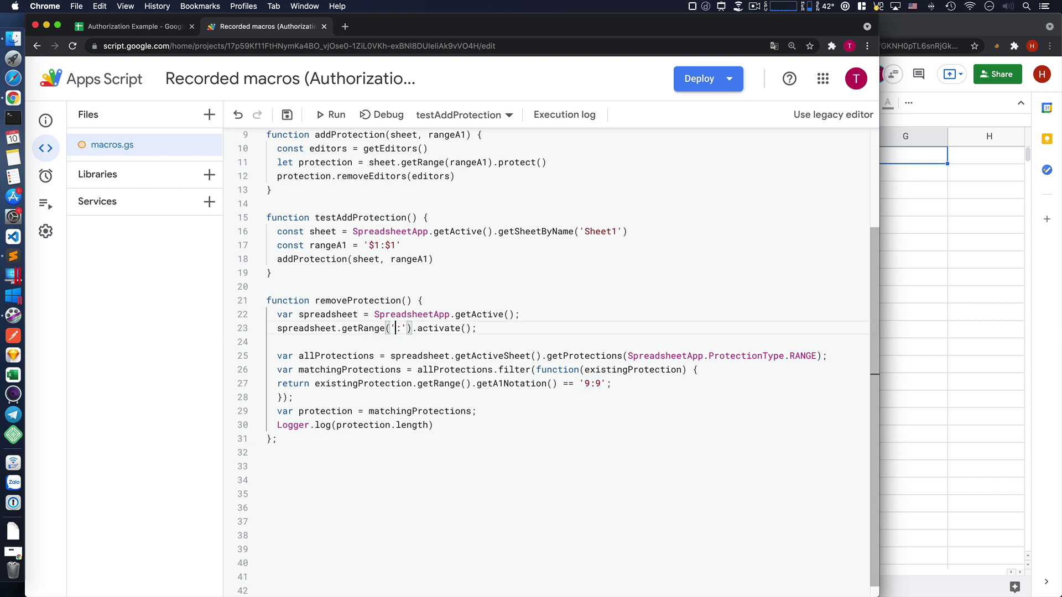
text(1)
text(1)
drag(585, 383, 601, 383)
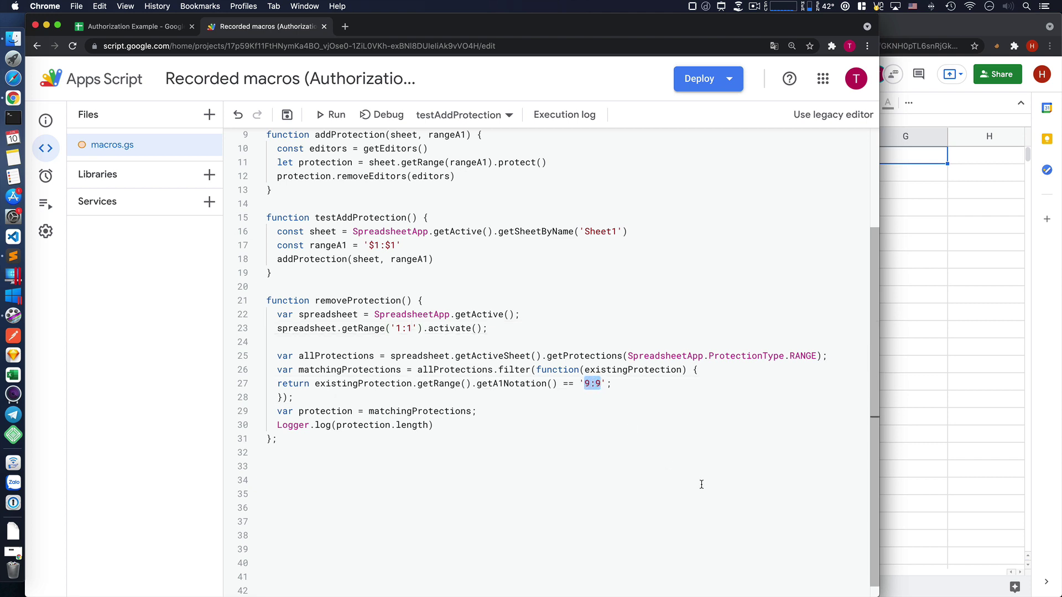
text(1:1)
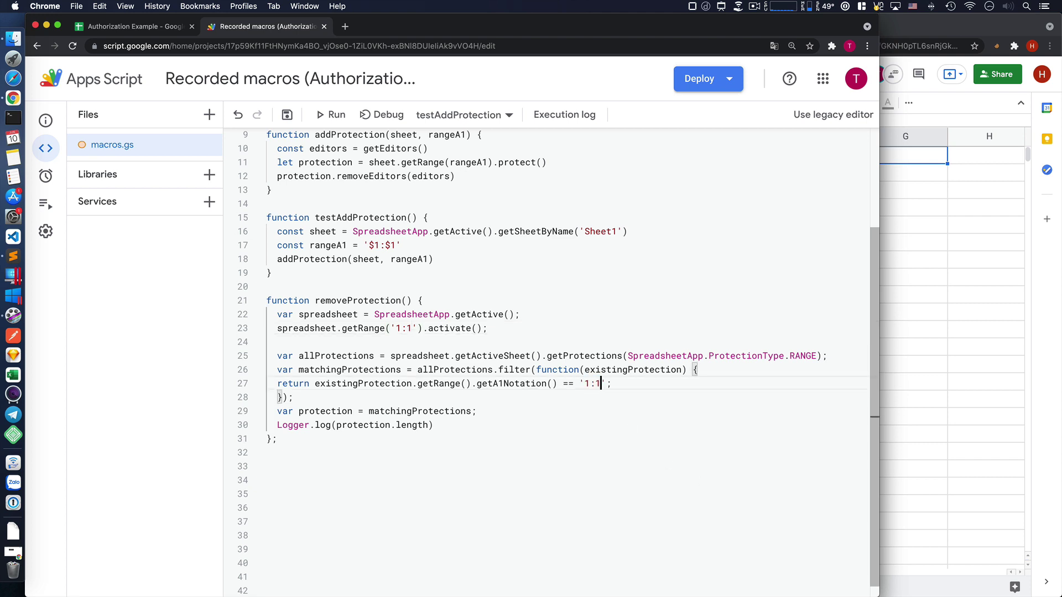
key(cmd+s)
click(352, 397)
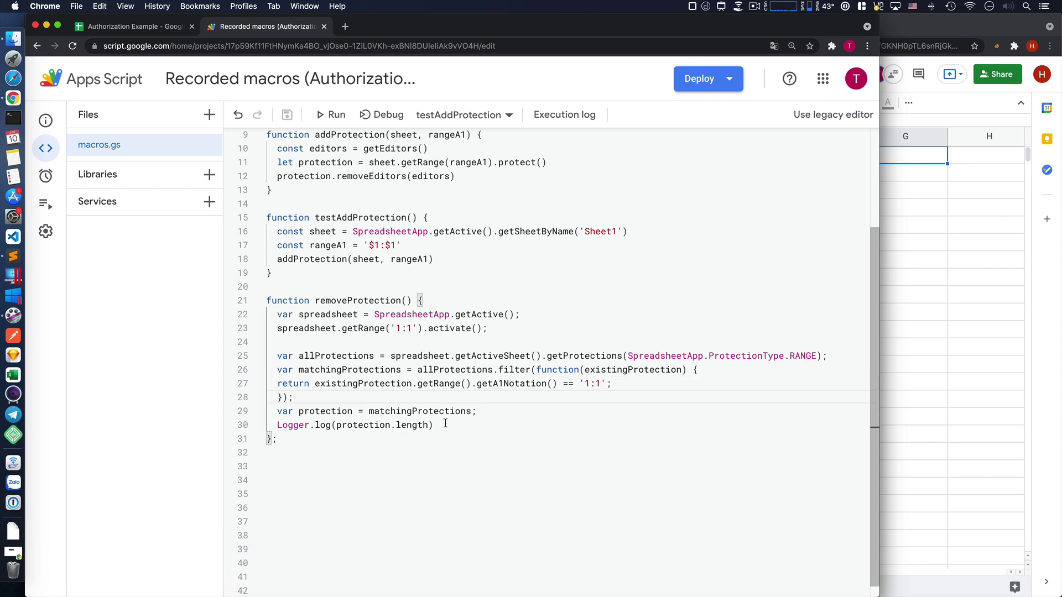
mouse_move(435, 424)
mouse_down()
mouse_move(272, 368)
mouse_move(277, 358)
mouse_up()
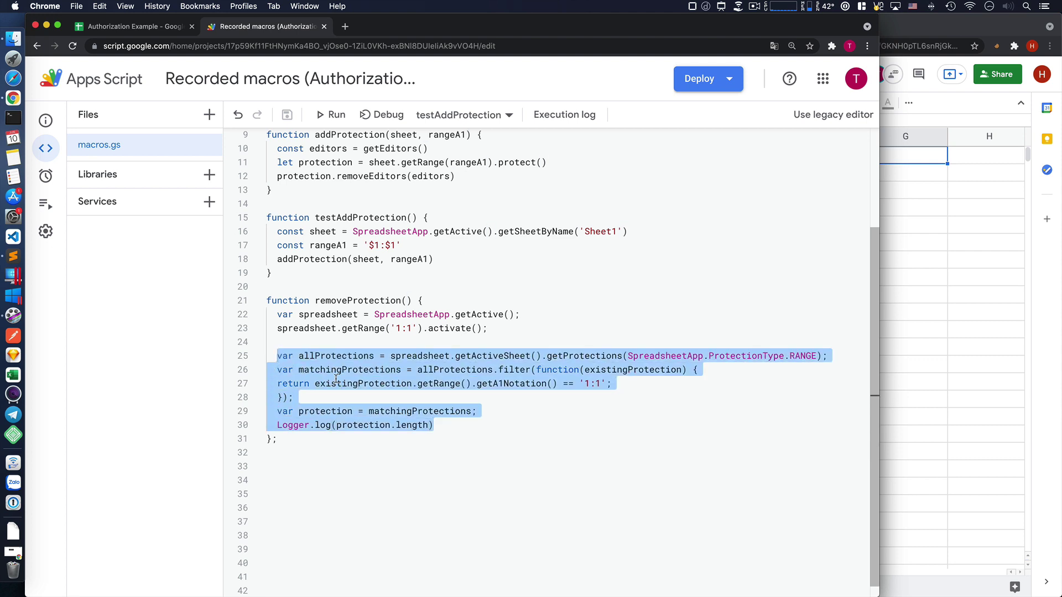
click(501, 401)
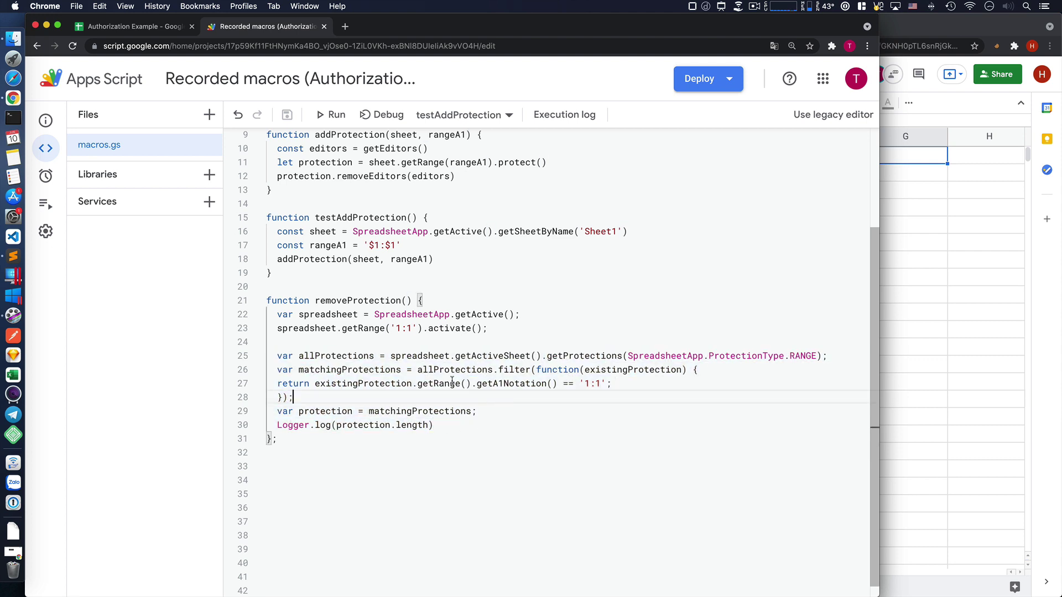
- Run removeProtection and compare its logged 3.0 with the sheet's protected ranges
click(459, 115)
click(477, 209)
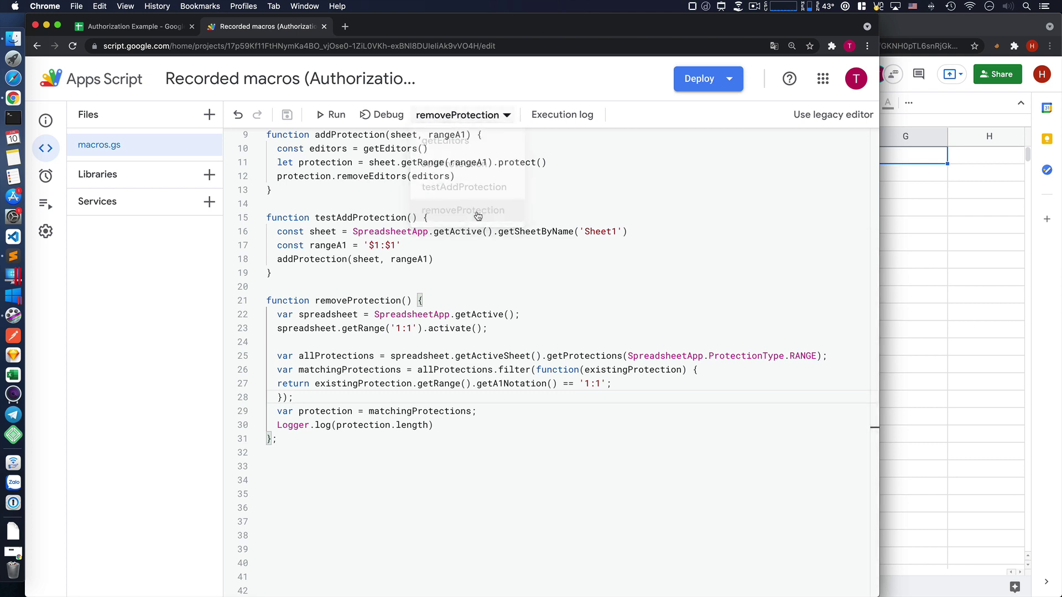
click(331, 115)
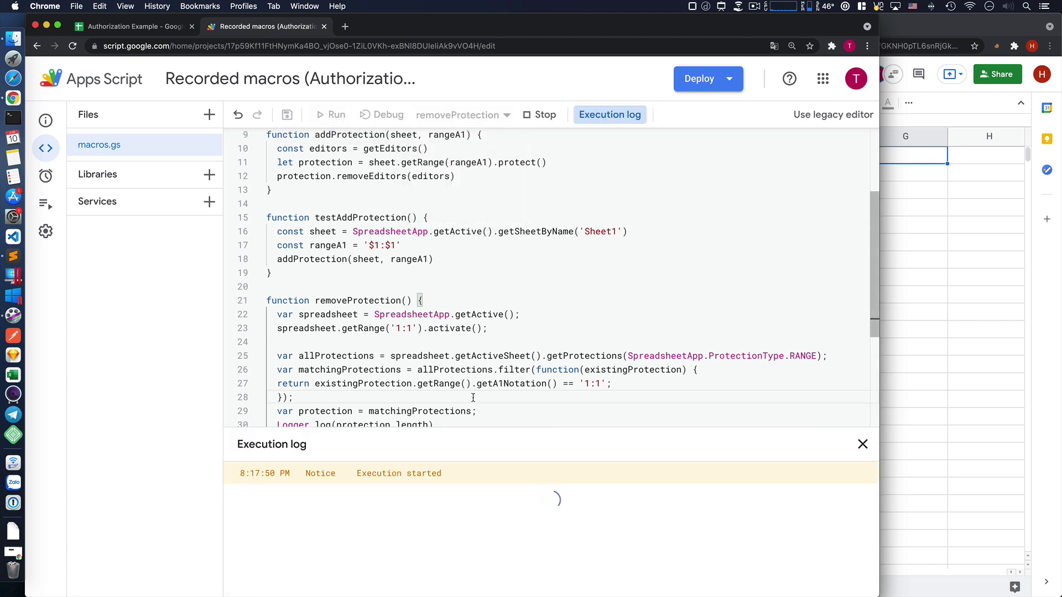
drag(355, 495, 389, 500)
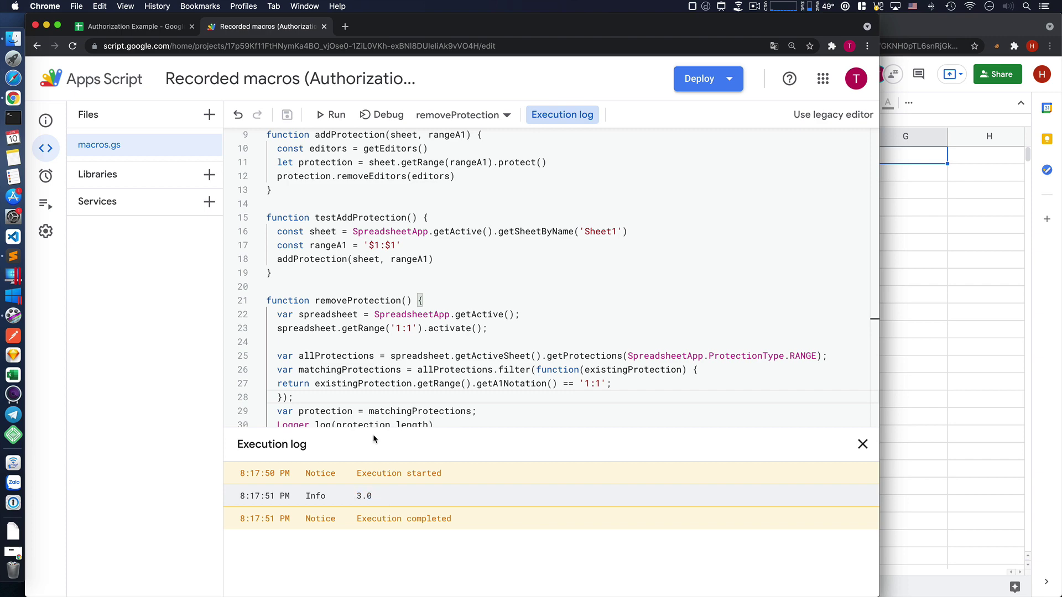
click(136, 26)
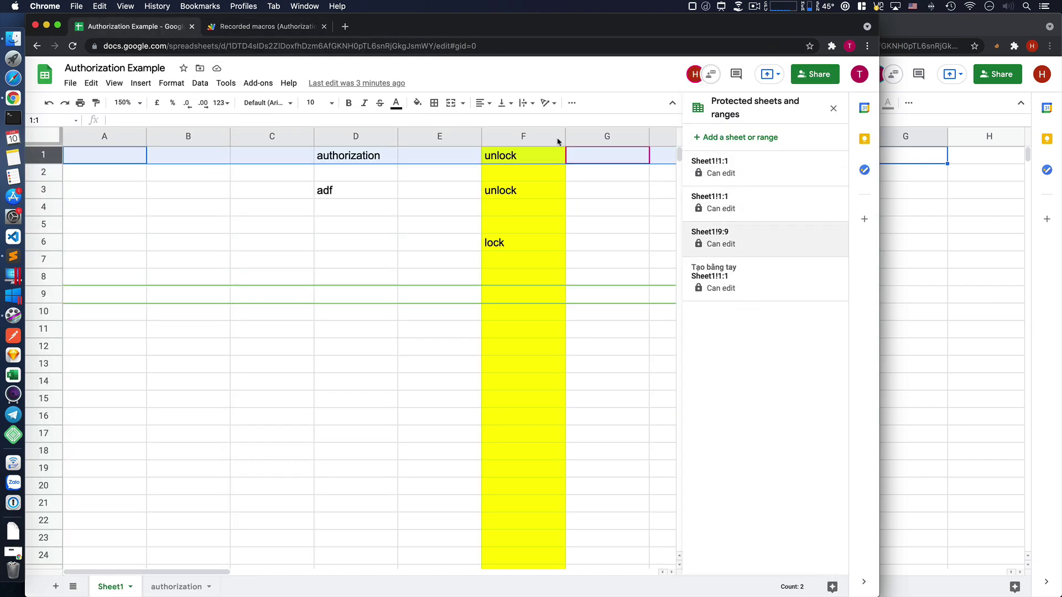
click(289, 26)
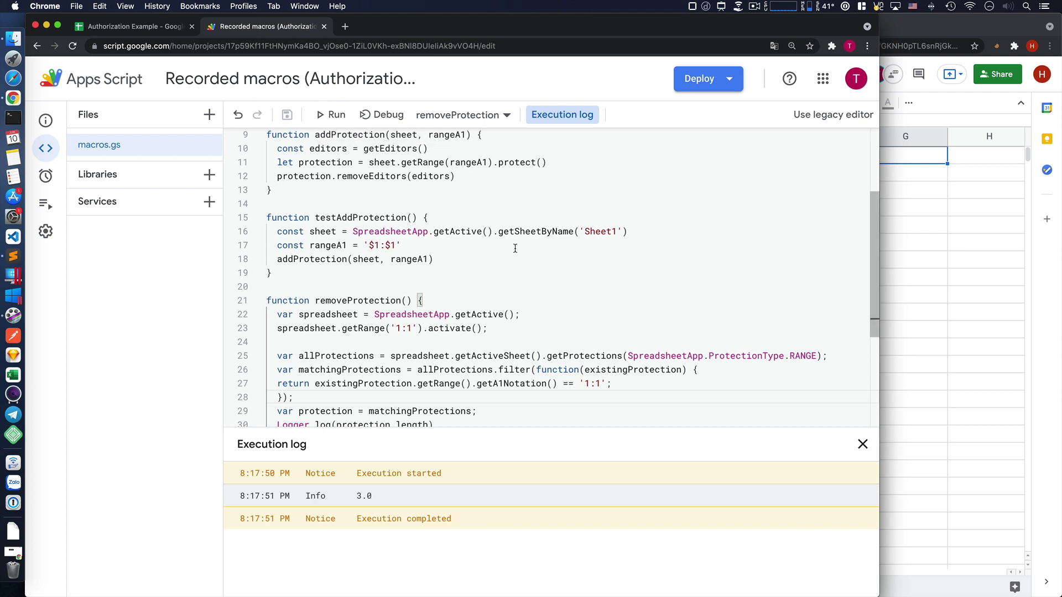
scroll(515, 249, down, 2)
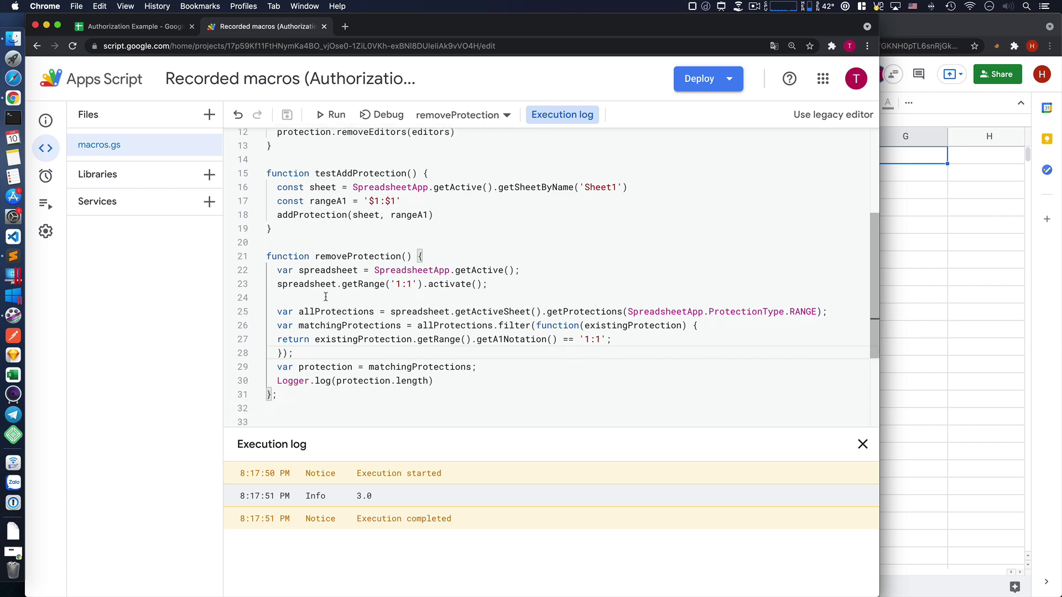
- Delete the row-activation lines and give removeProtection sheet and rangeA1 parameters
drag(291, 297, 265, 277)
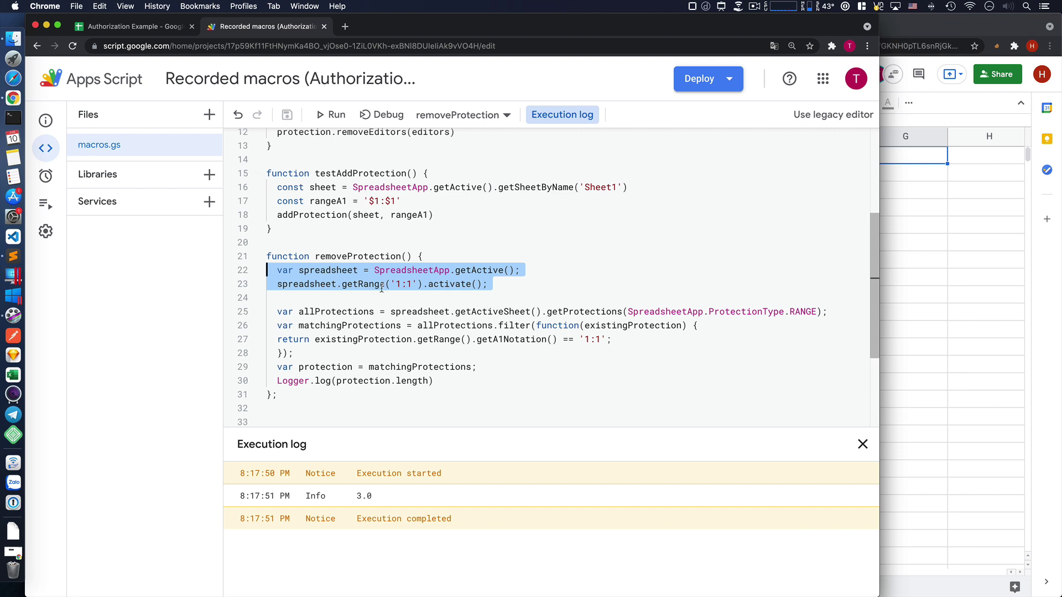
key(BackSpace)
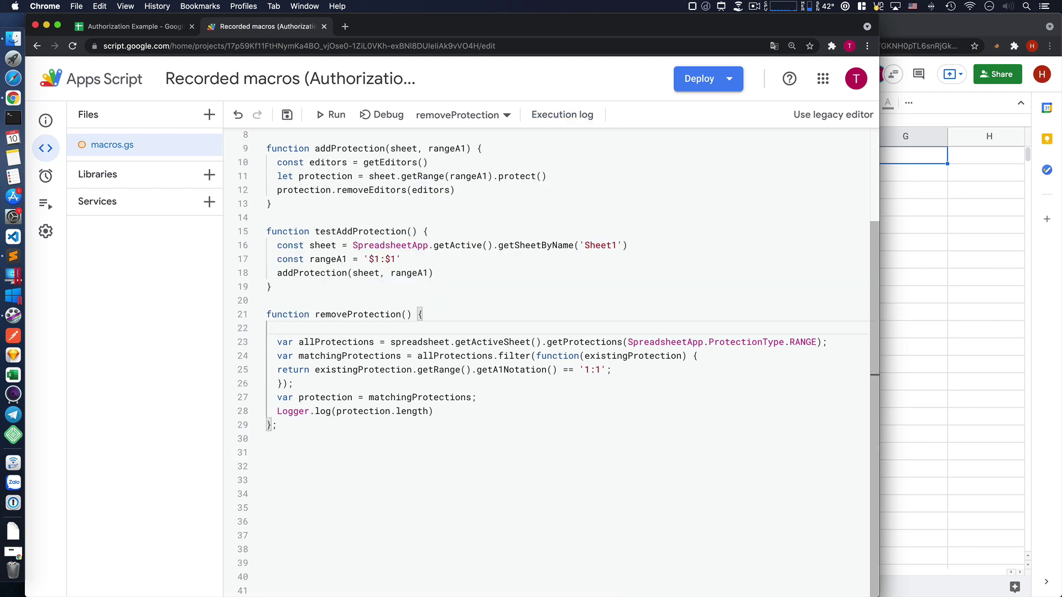
key(BackSpace)
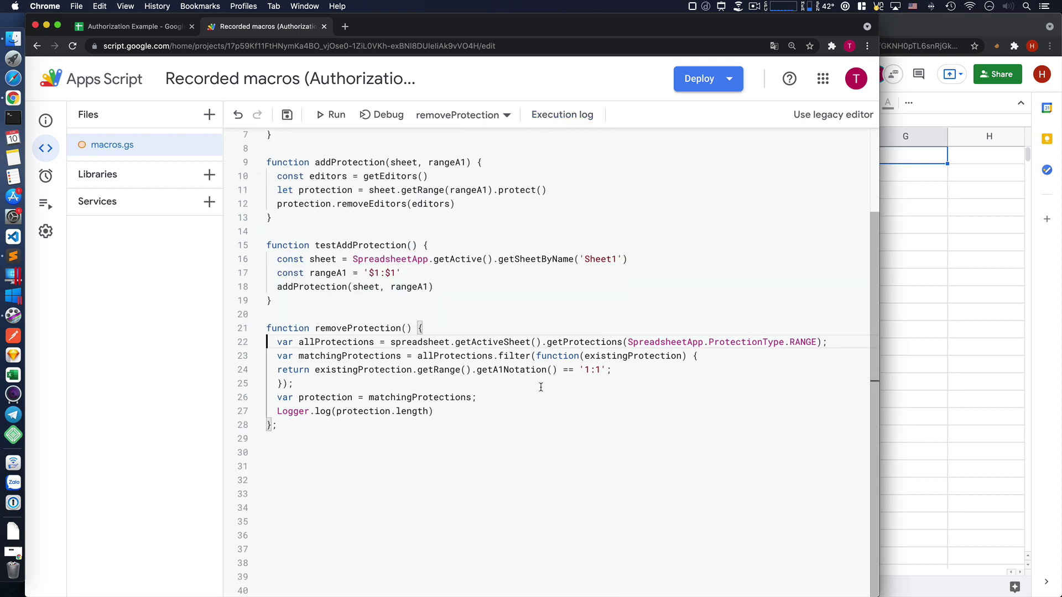
key(Left)
key(Left)
key(Left)
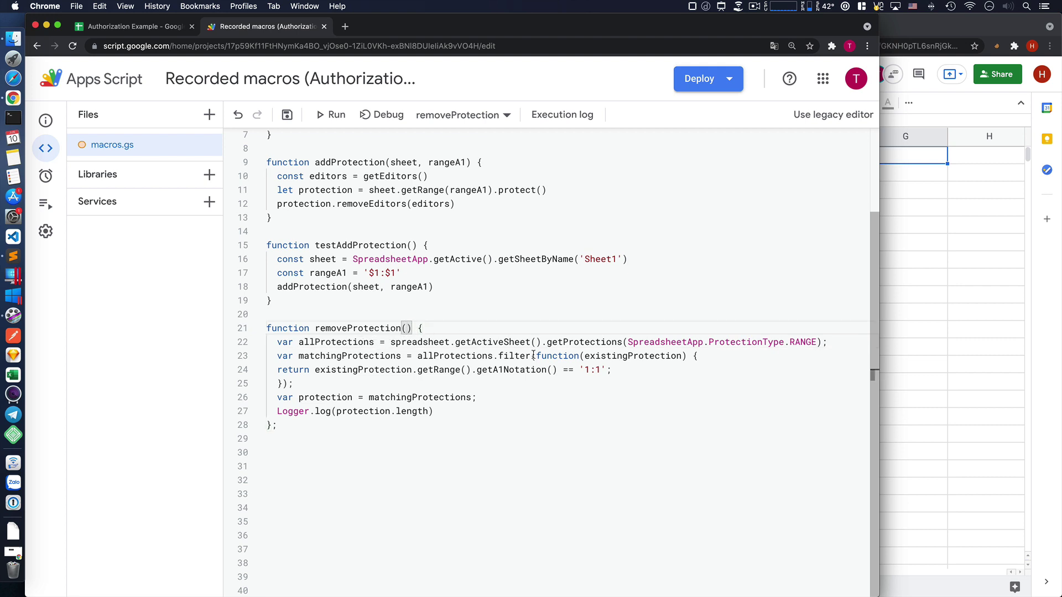
text(s)
text(heet, ra)
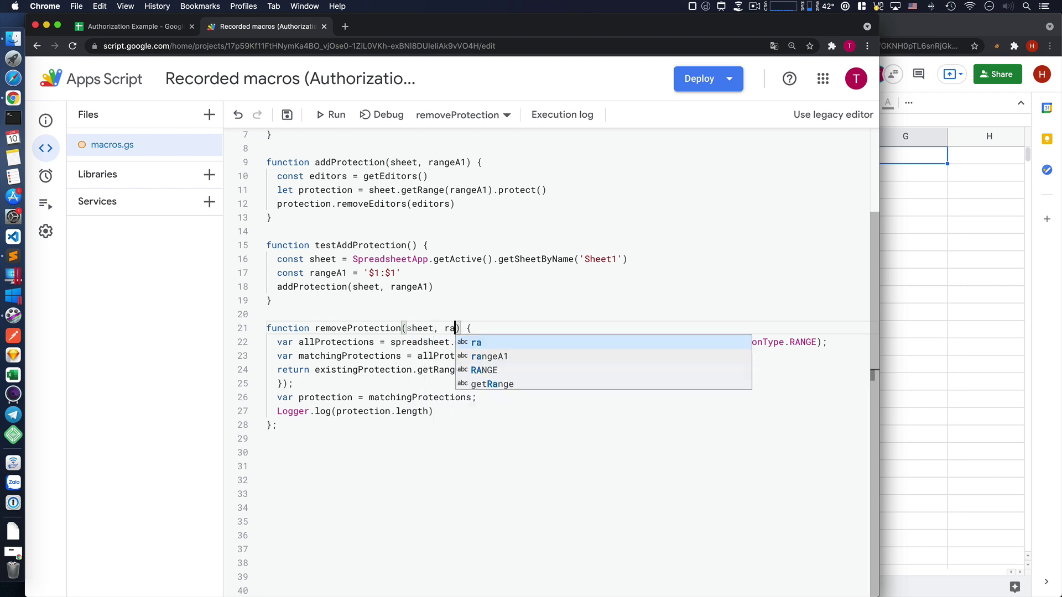
text(ngeA1)
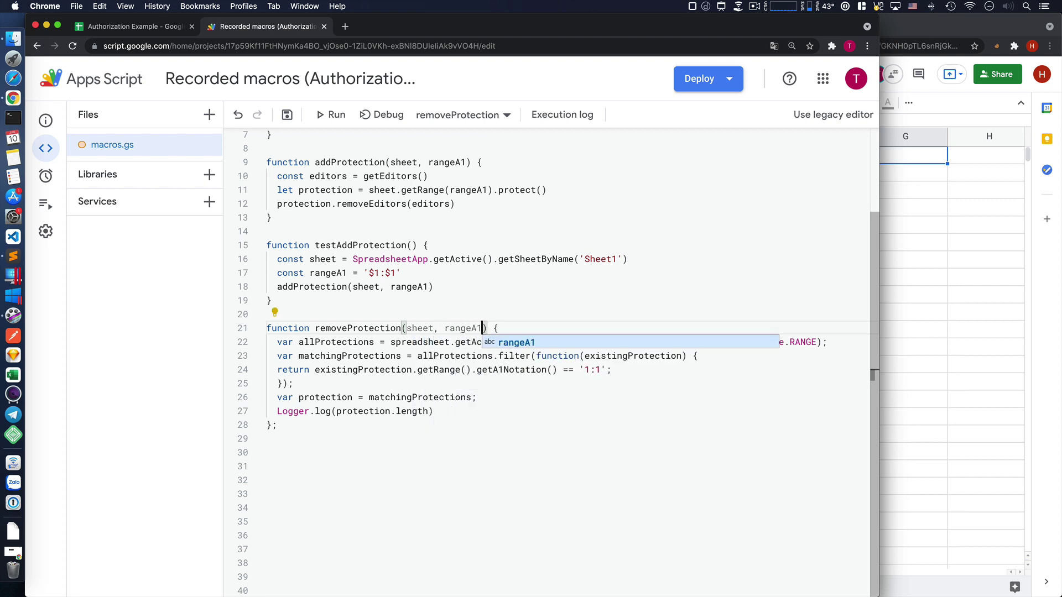
key(Escape)
- Replace the '1:1' match string with the rangeA1 parameter
key(Home)
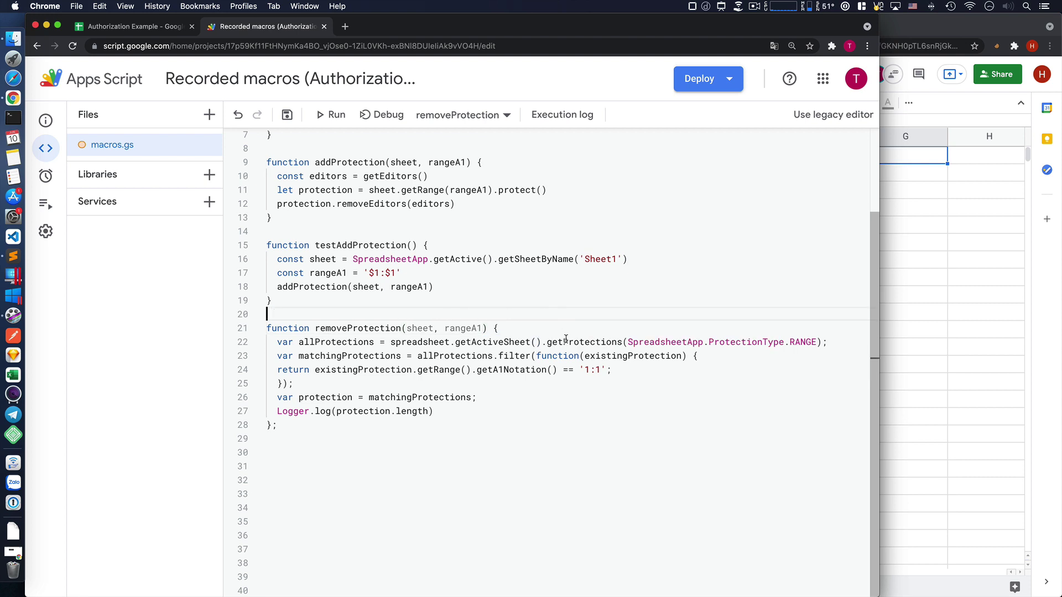
key(shift+Down)
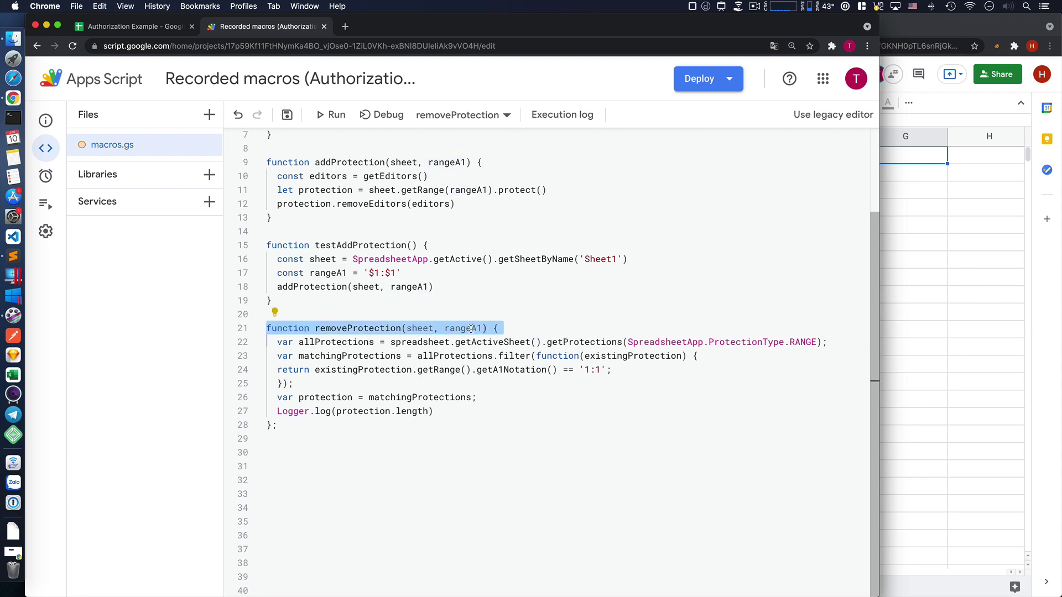
key(Up)
key(End)
key(Left)
key(Left)
key(Left)
key(super+d)
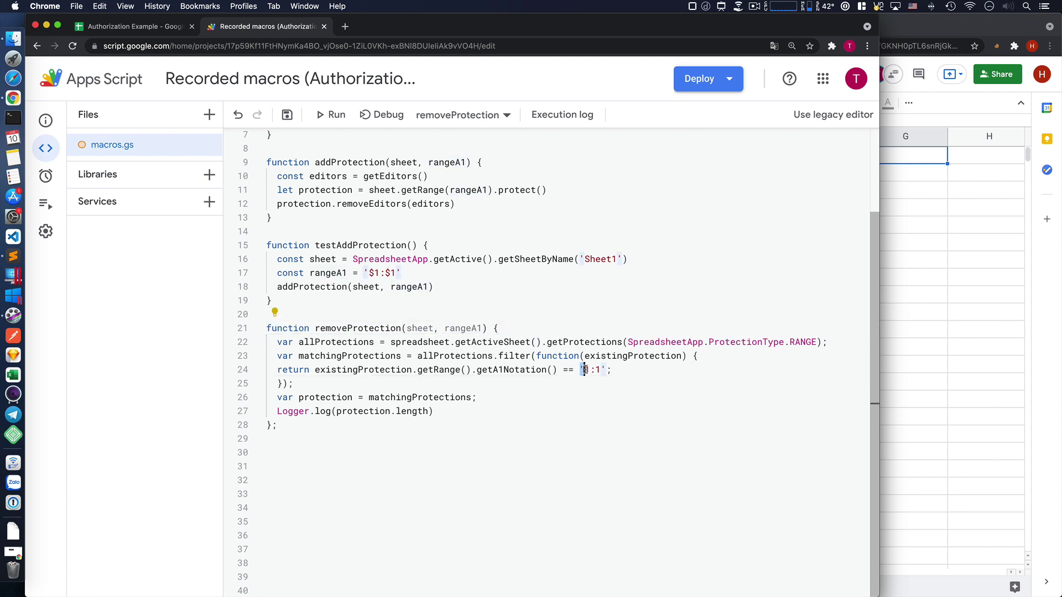
drag(580, 369, 607, 370)
key(super+c)
text(rangeA1)
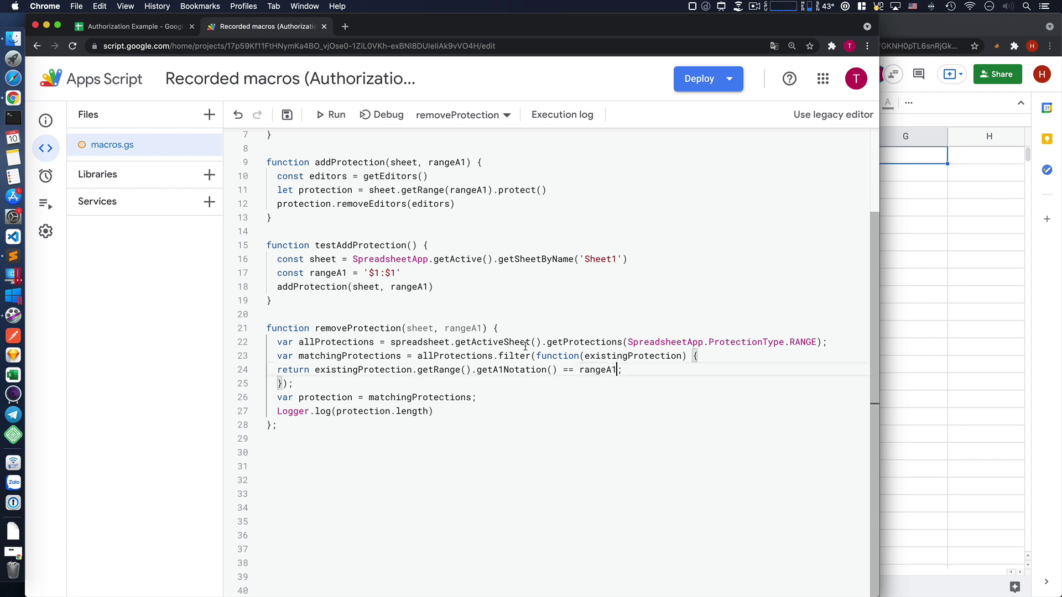
- Use sheet instead of spreadsheet.getActiveSheet(), indent the filter's return line, and save
double_click(419, 328)
key(super+c)
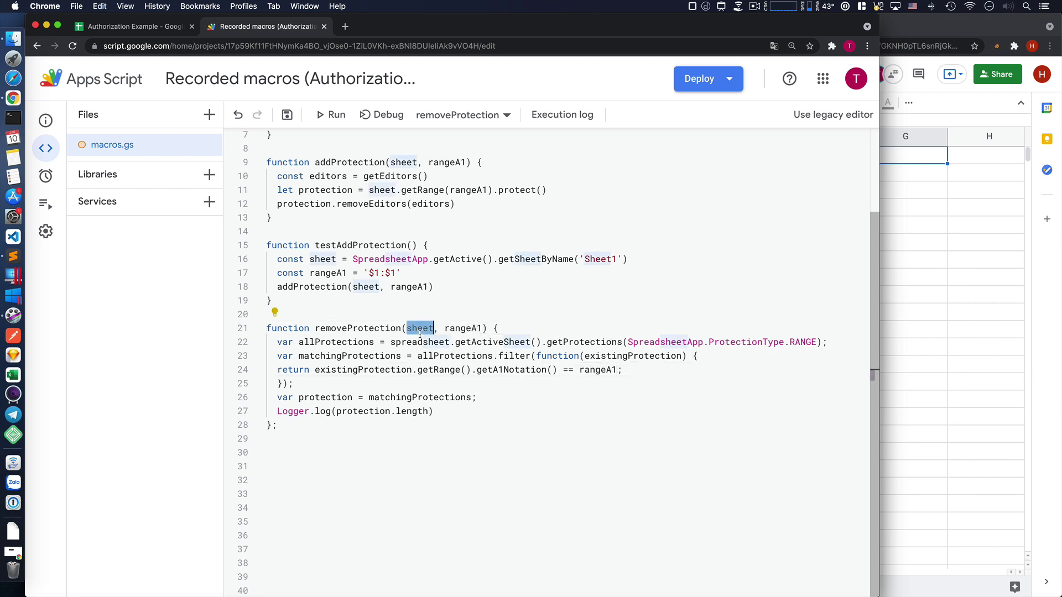
drag(391, 342, 461, 342)
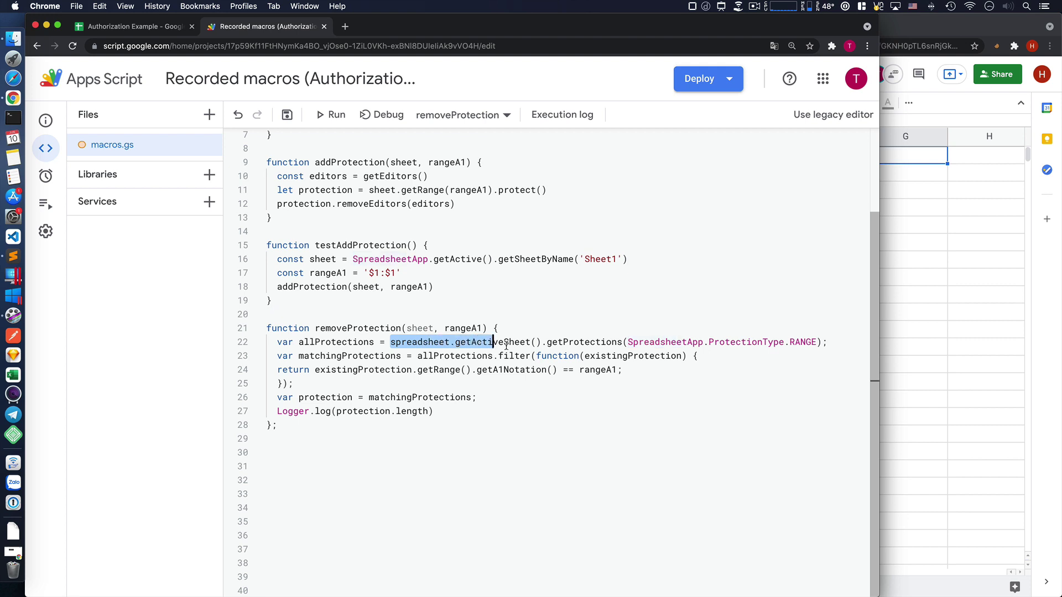
drag(460, 343, 541, 343)
key(super+v)
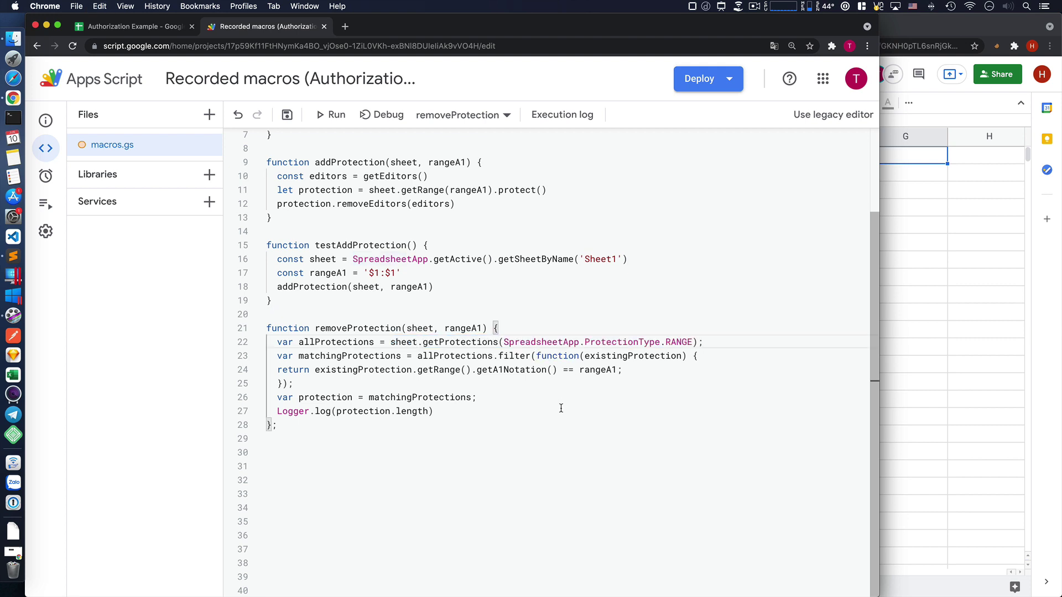
key(Up)
key(Up)
key(Up)
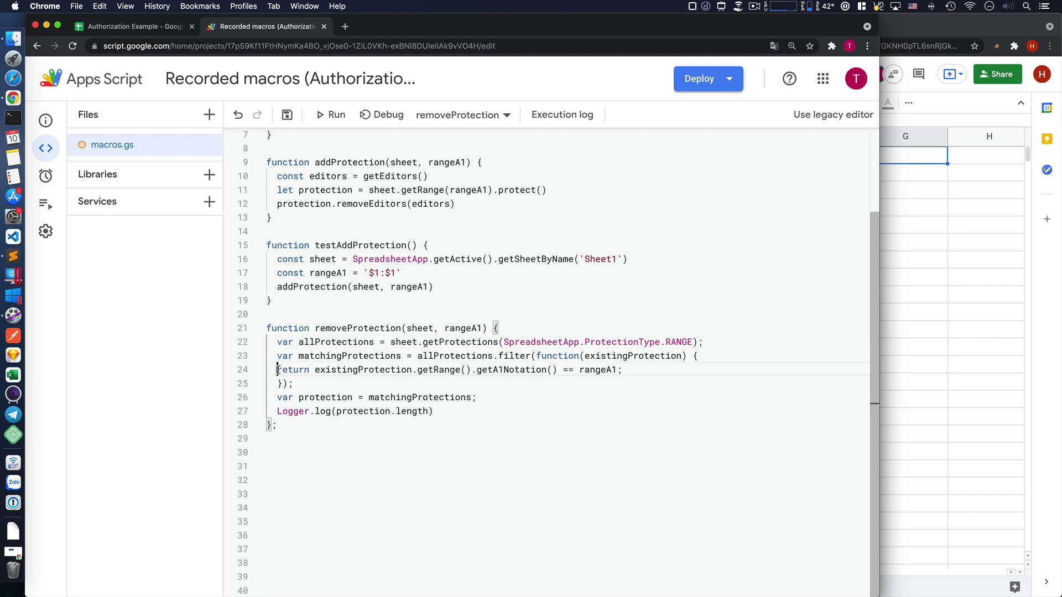
key(Tab)
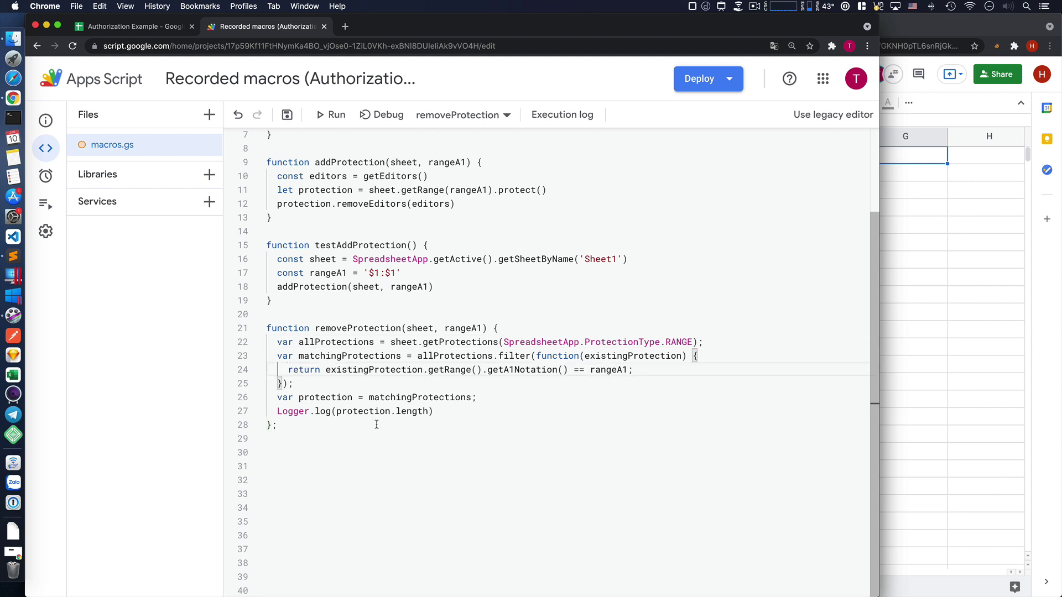
key(ctrl+s)
- Start a new testRemoveProtection() function below testAddProtection
click(310, 302)
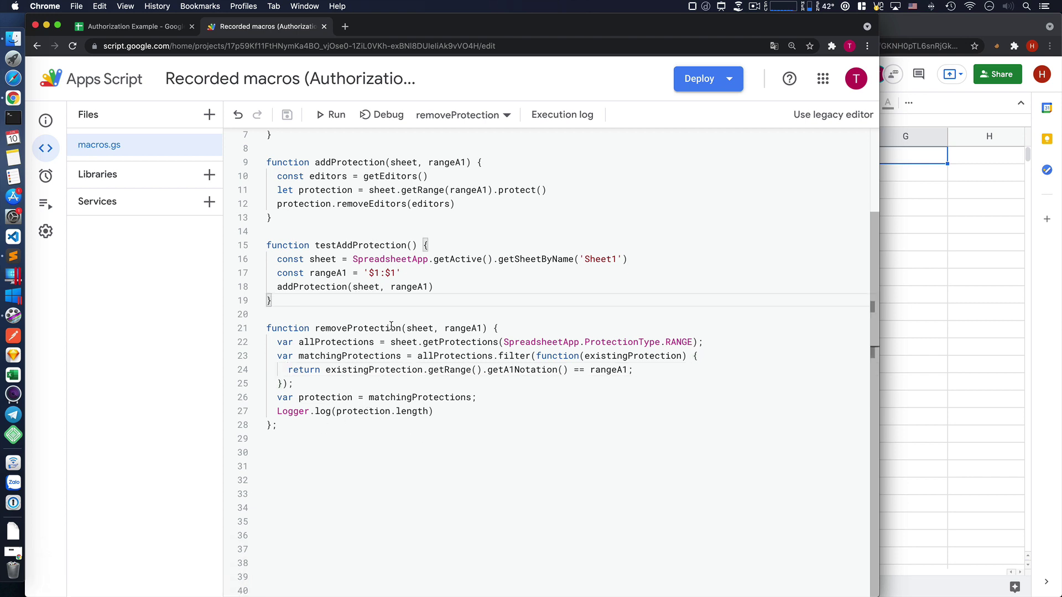
key(Return)
key(Return)
text(function )
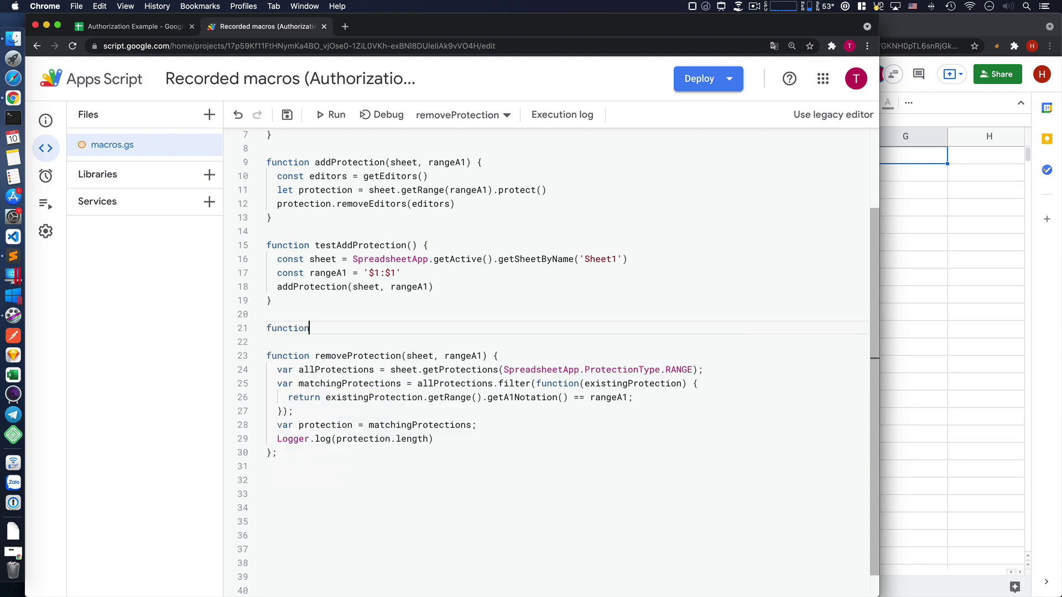
text(testRemo)
text(ve()
key(BackSpace)
text(Pro)
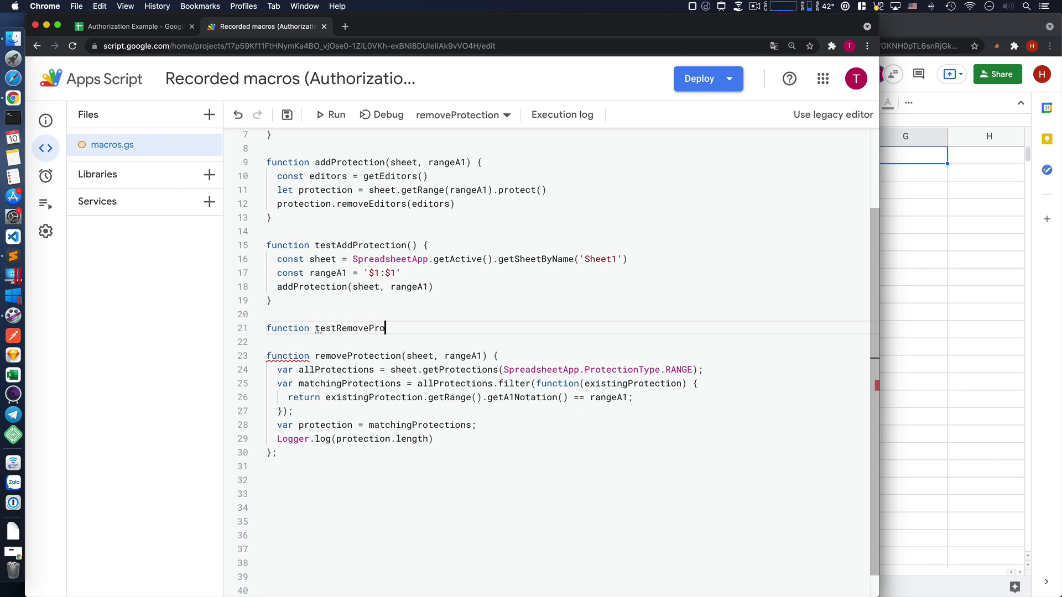
text(tection)
text(() )
text({)
key(Return)
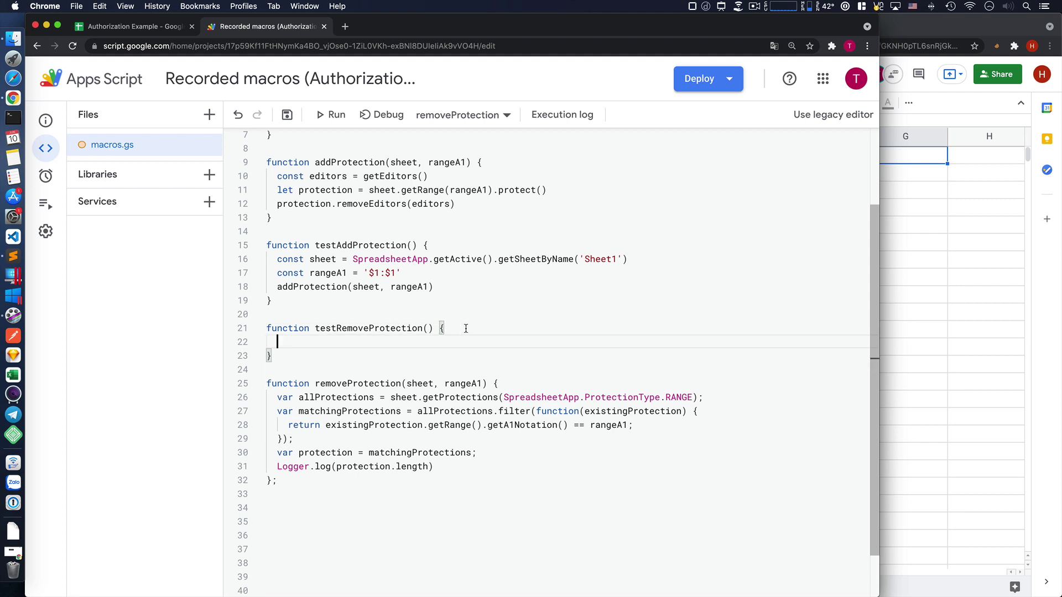
- Copy the sheet and rangeA1 declarations into it, changing '$1:$1' to '1:1'
scroll(465, 328, down, 1)
scroll(484, 341, down, 1)
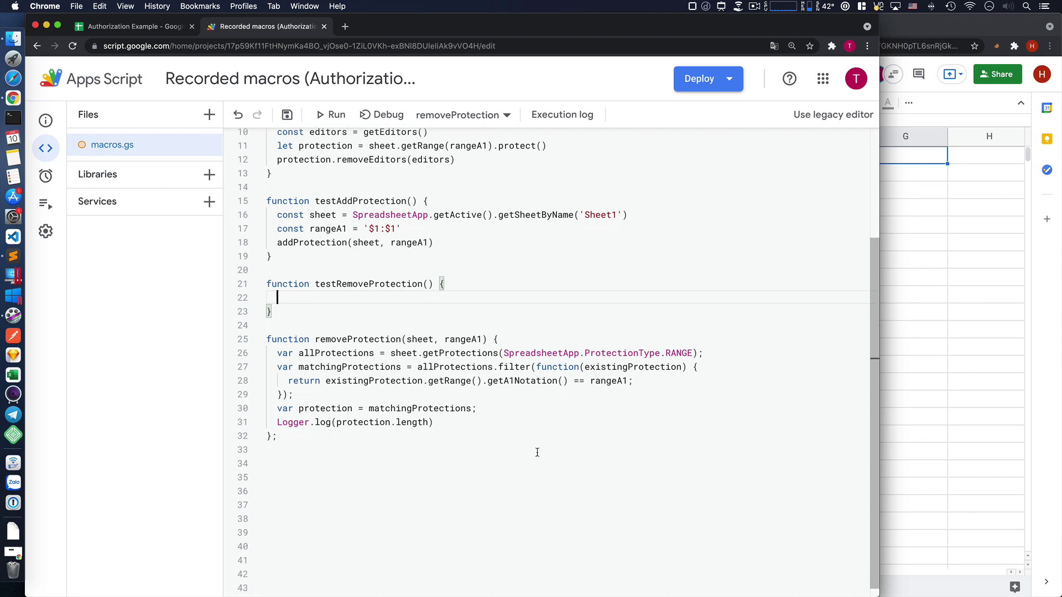
click(424, 231)
drag(424, 232, 277, 215)
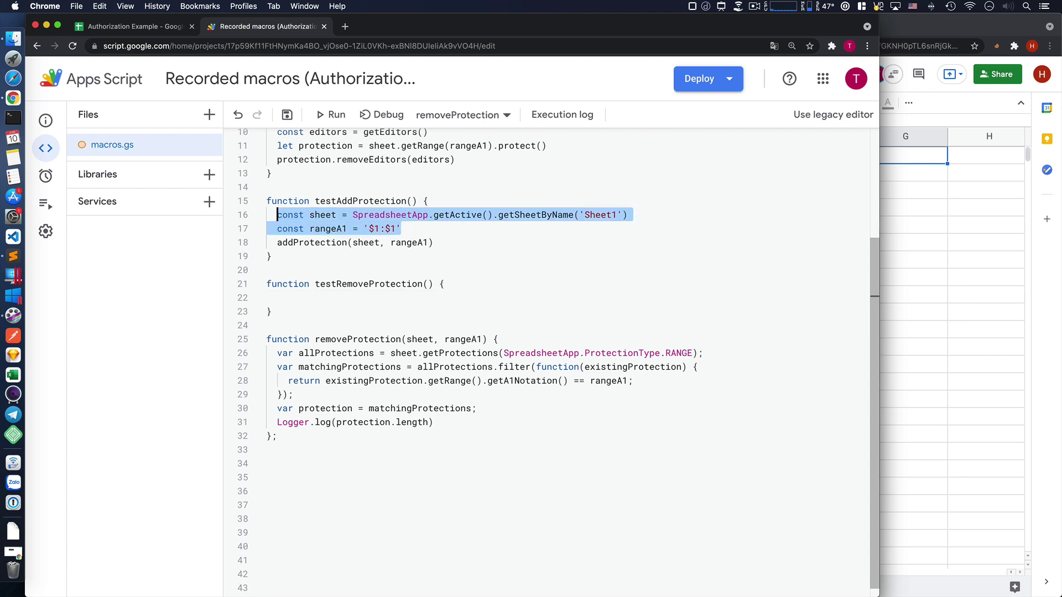
key(cmd+c)
click(363, 298)
key(cmd+v)
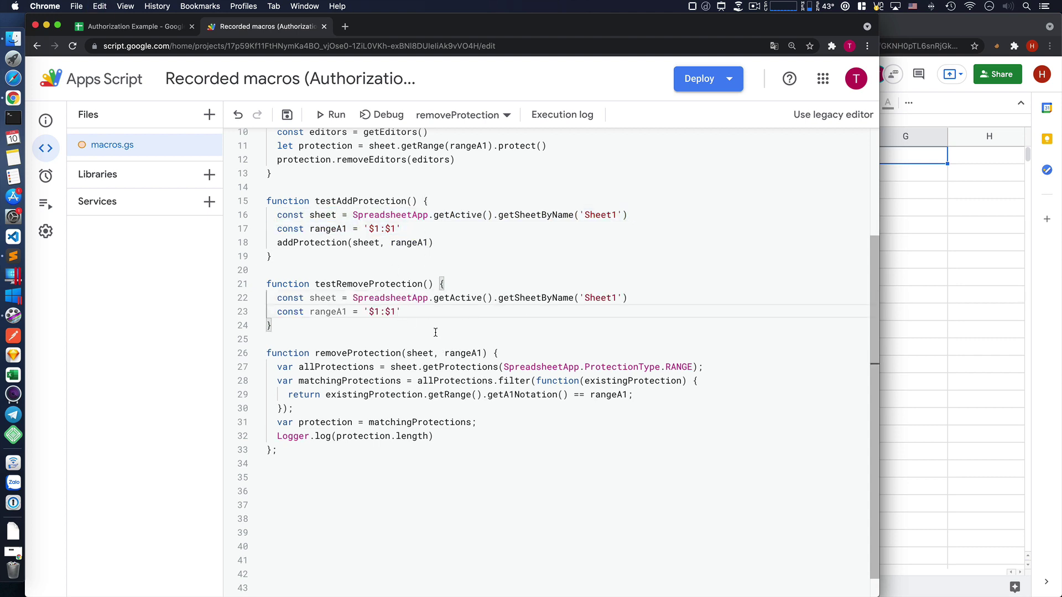
key(Left)
key(Left)
key(Left)
key(Left)
key(BackSpace)
key(Right)
key(Right)
key(Delete)
key(Right)
key(Right)
key(Return)
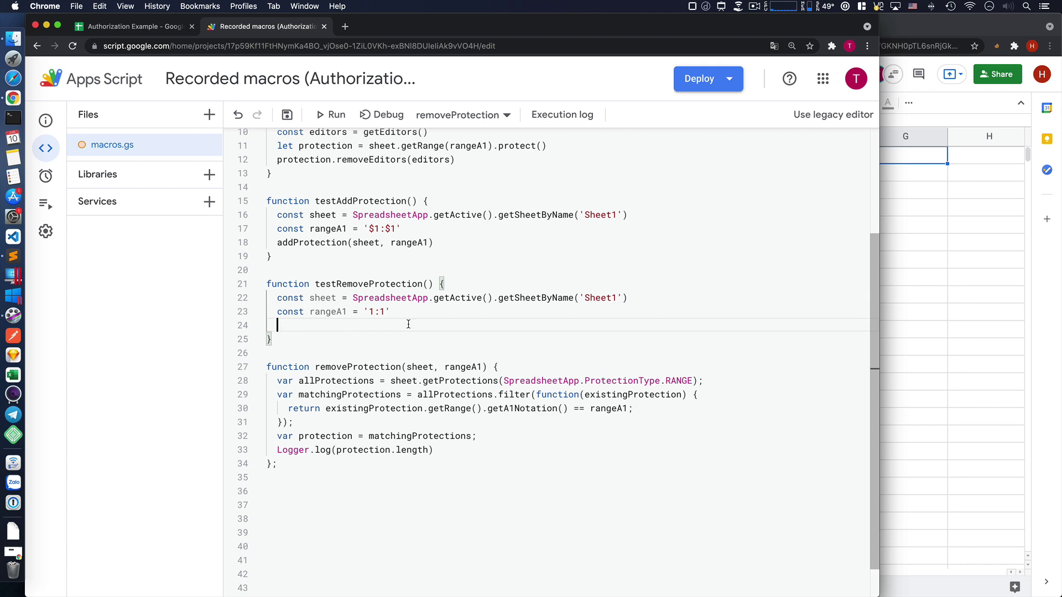
- Add the call removeProtection(sheet, rangeA1) to the test function and save
double_click(380, 367)
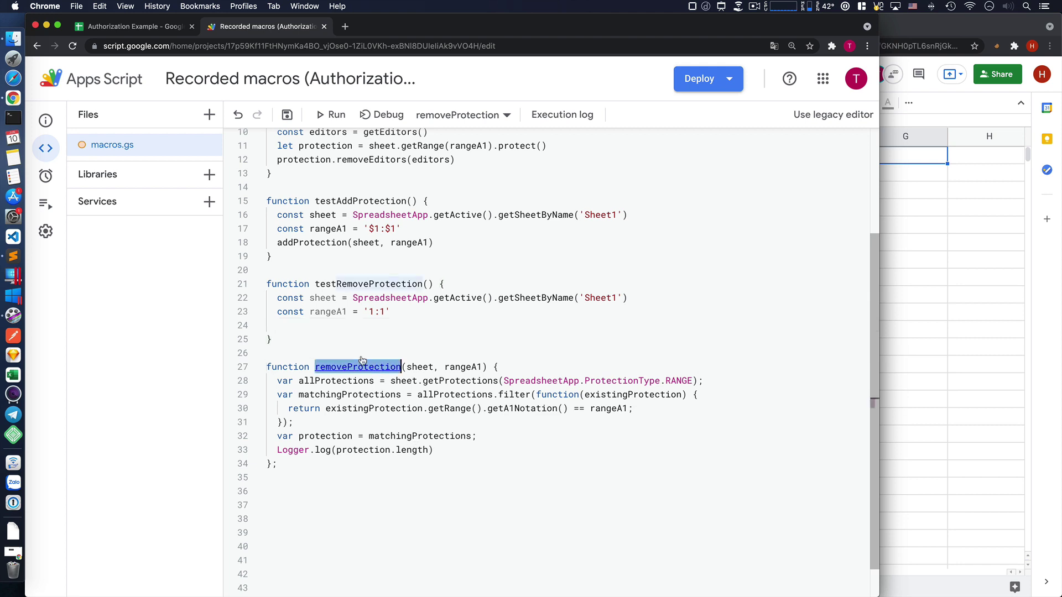
key(ctrl+c)
click(315, 326)
key(ctrl+v)
text(()
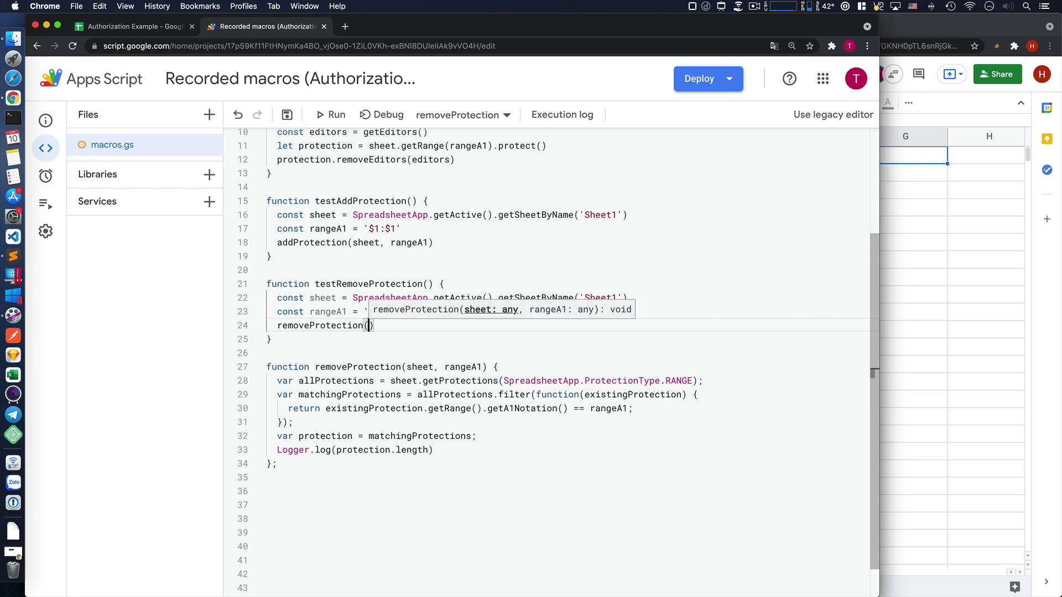
text(sheet, ra)
key(Return)
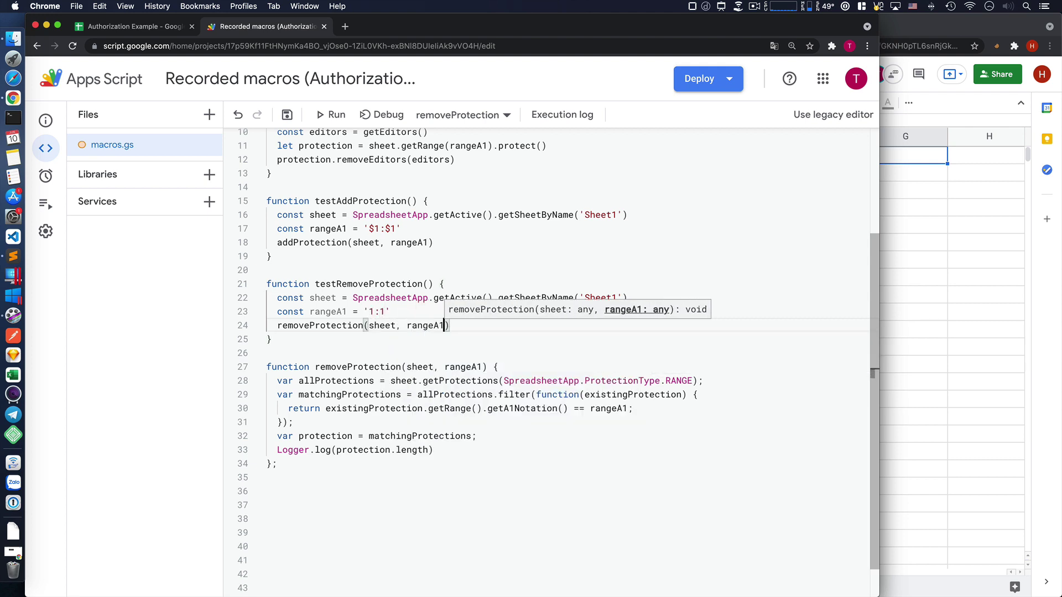
key(ctrl+s)
click(403, 315)
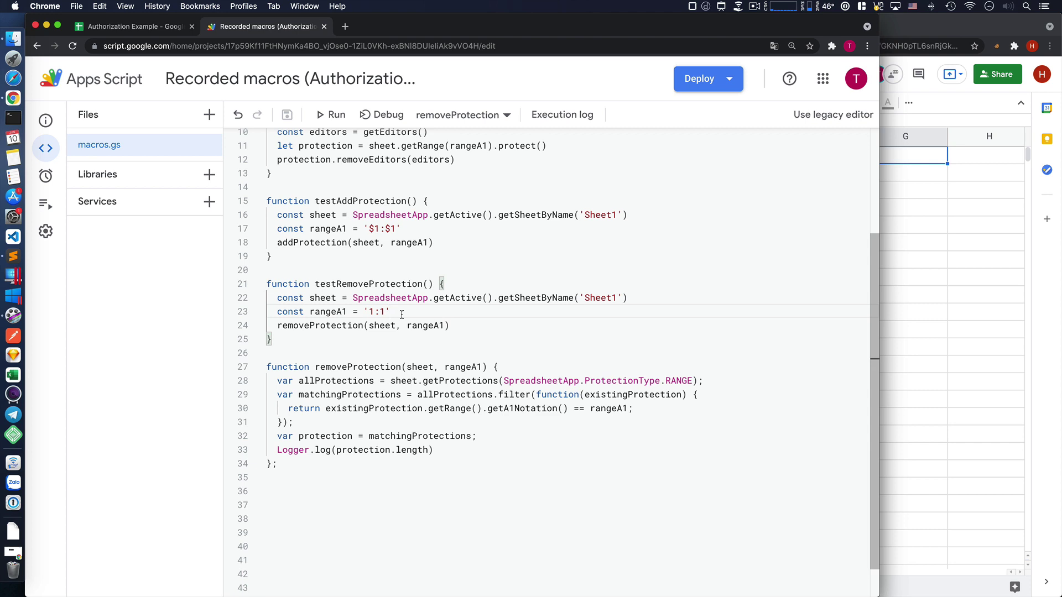
double_click(369, 284)
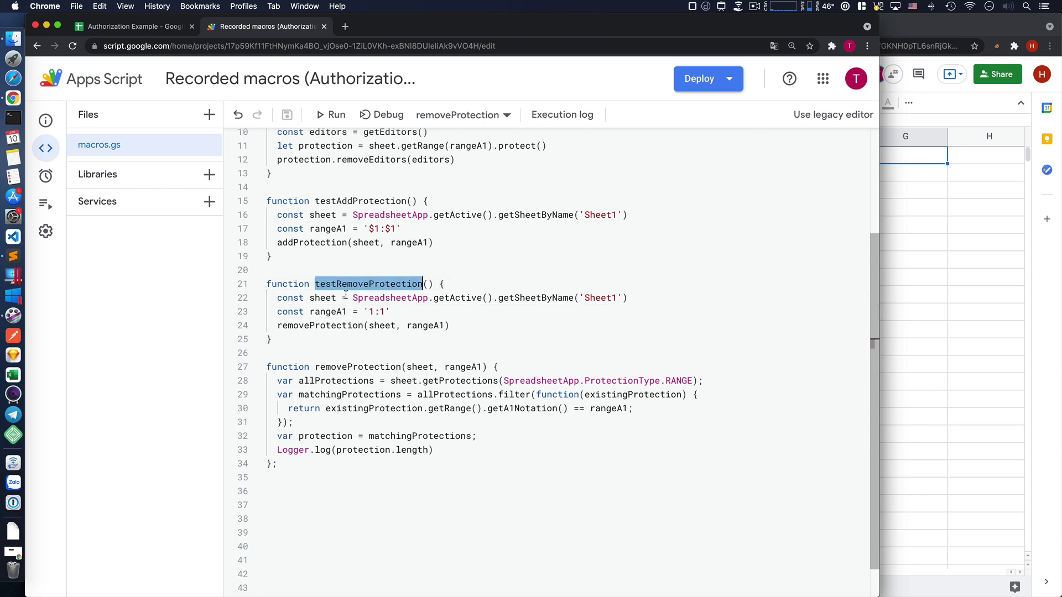
- Select testRemoveProtection to run, then confirm deleting E1 in the second window is still blocked
click(469, 117)
click(484, 209)
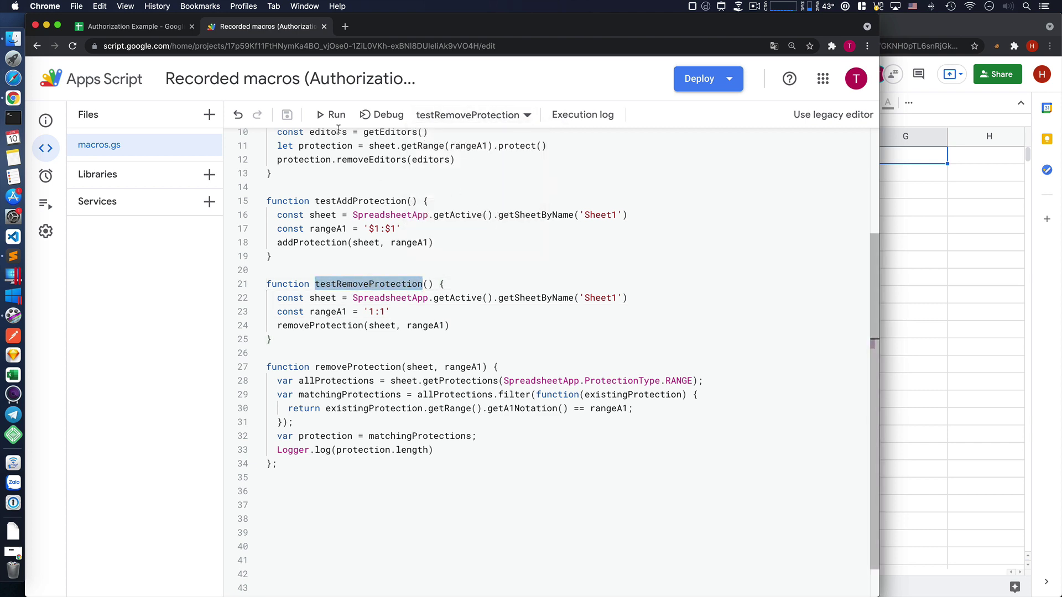
click(135, 26)
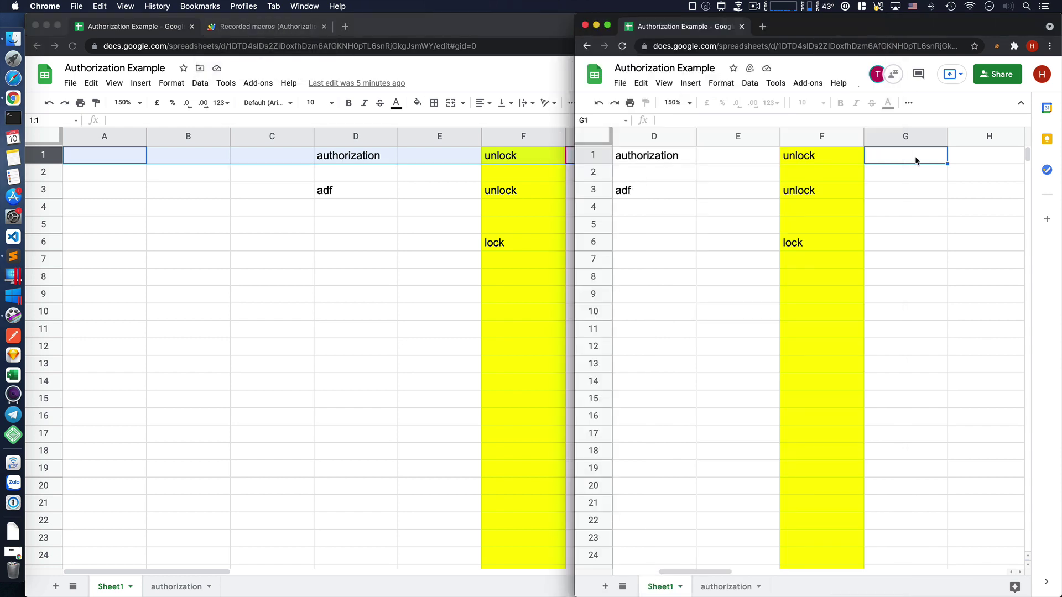
click(915, 158)
click(744, 159)
key(Delete)
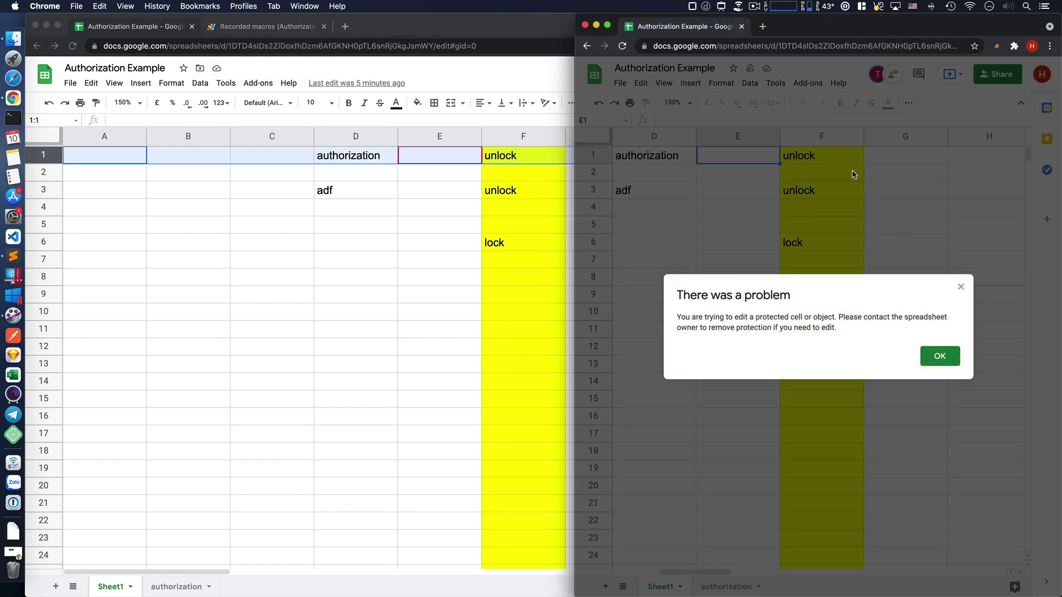
click(940, 356)
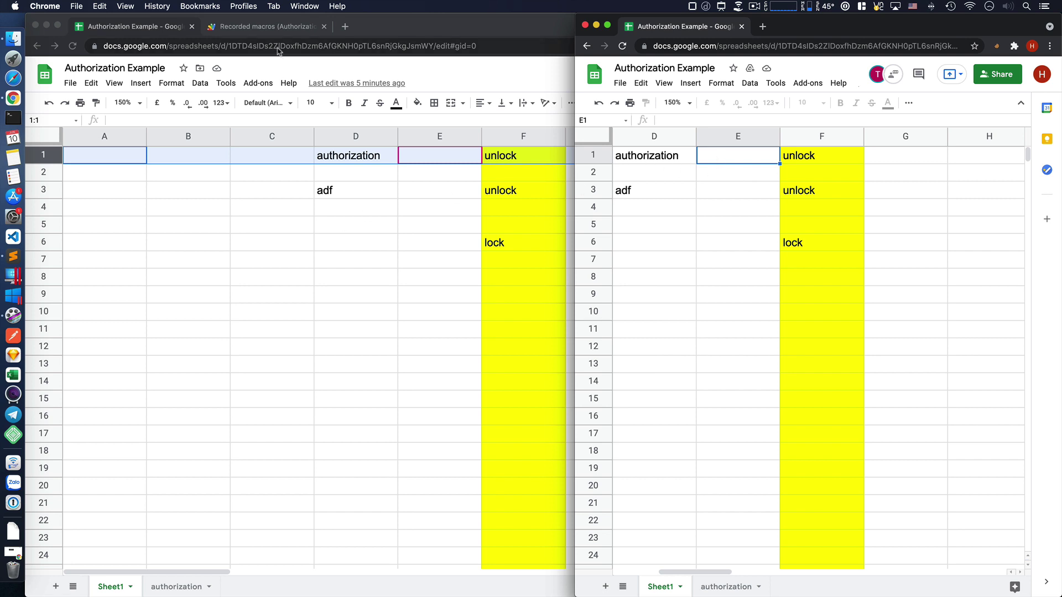
click(279, 28)
click(465, 313)
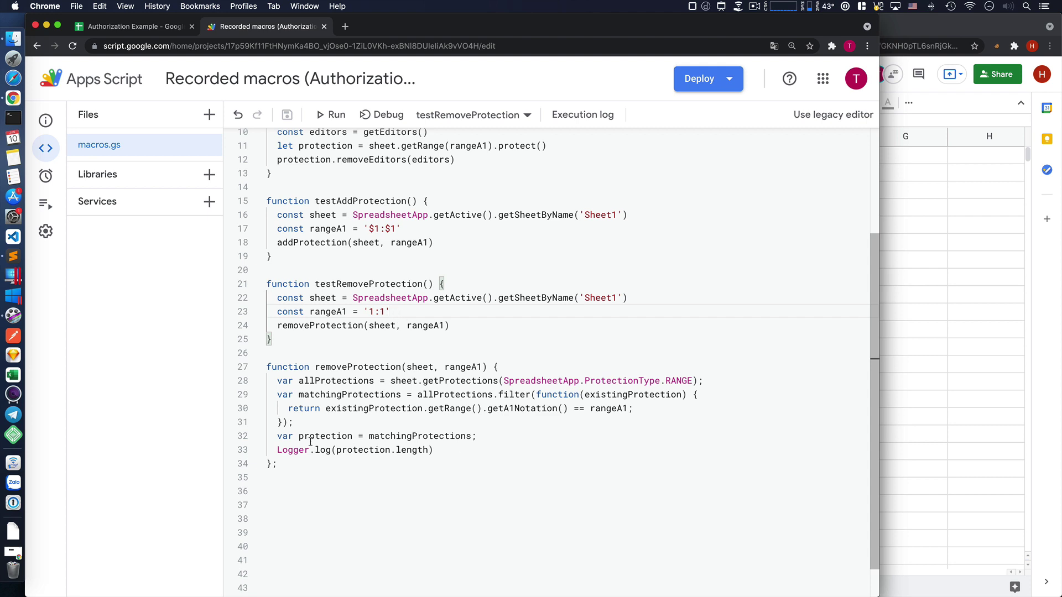
drag(275, 437, 439, 450)
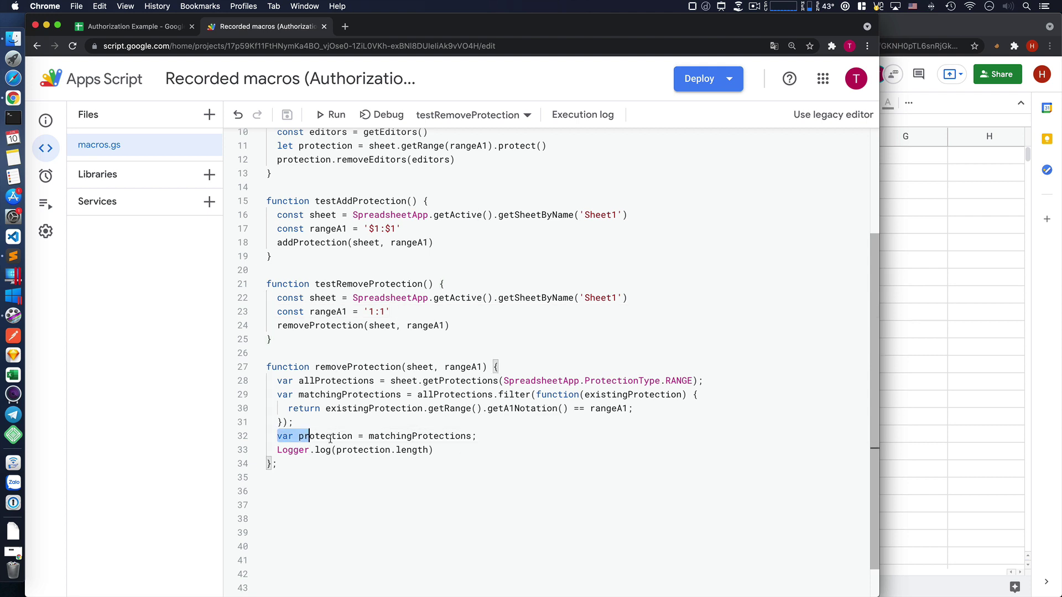
click(443, 452)
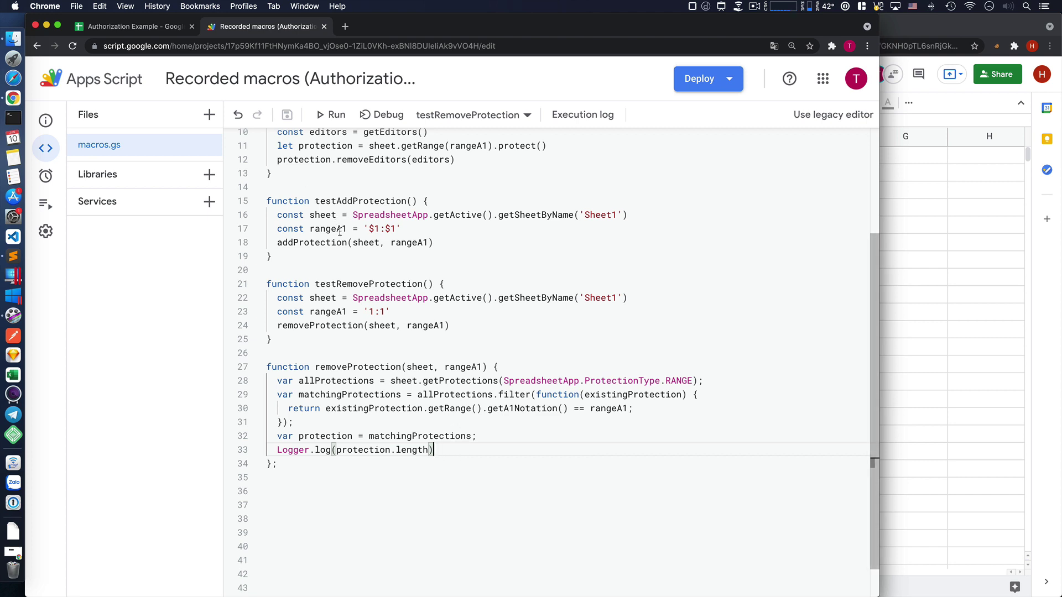
click(405, 308)
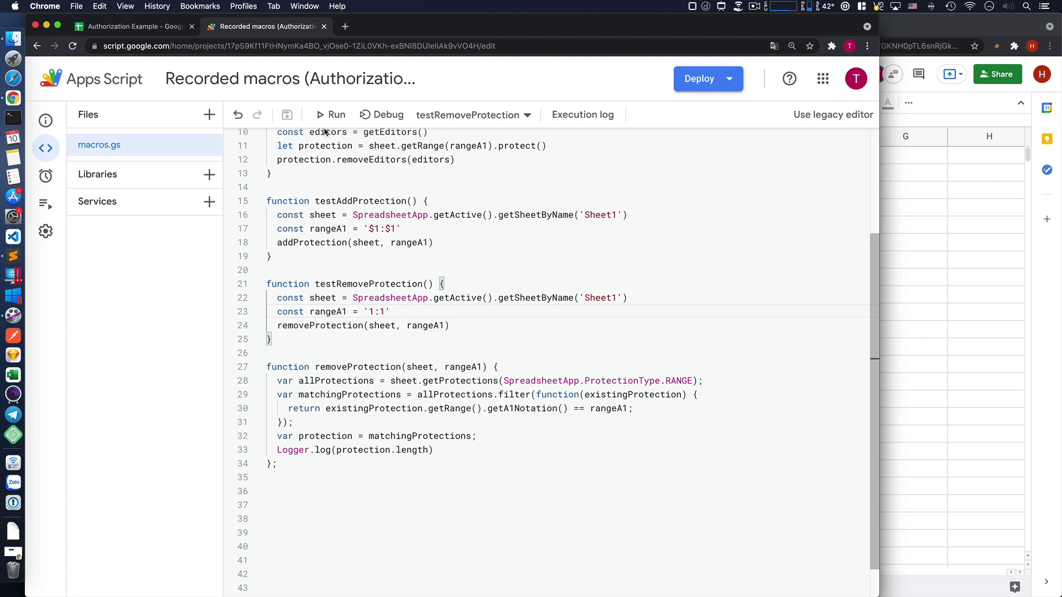
key(super+r)
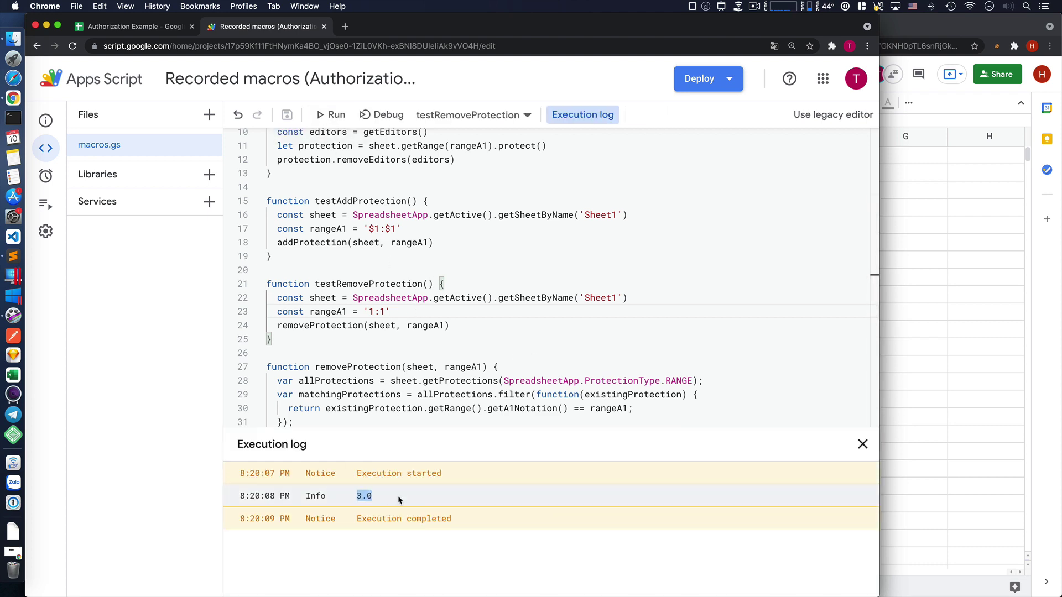
click(863, 444)
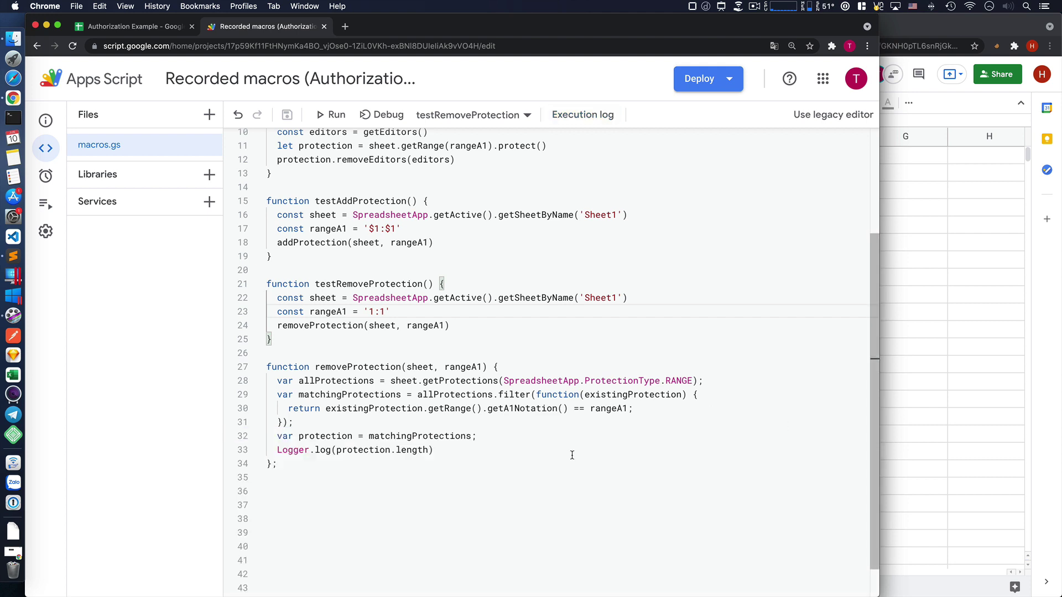
scroll(572, 451, down, 2)
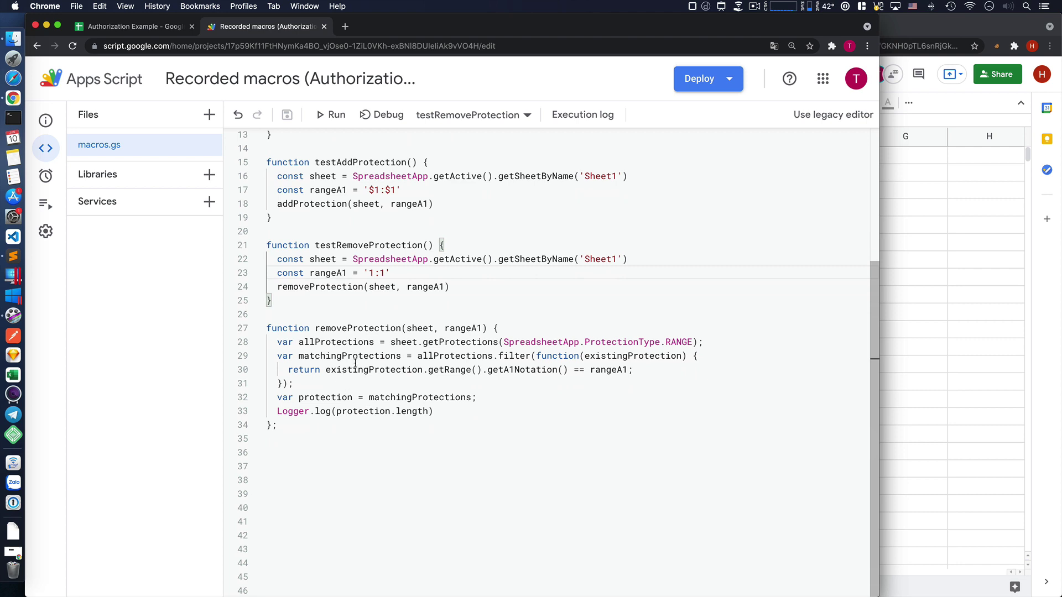
double_click(356, 359)
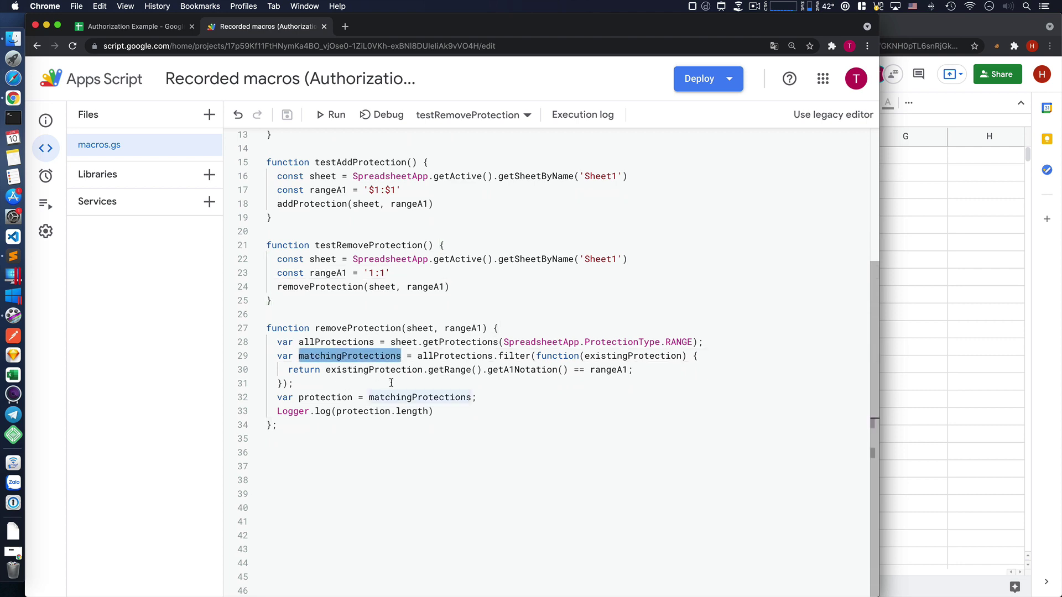
click(144, 27)
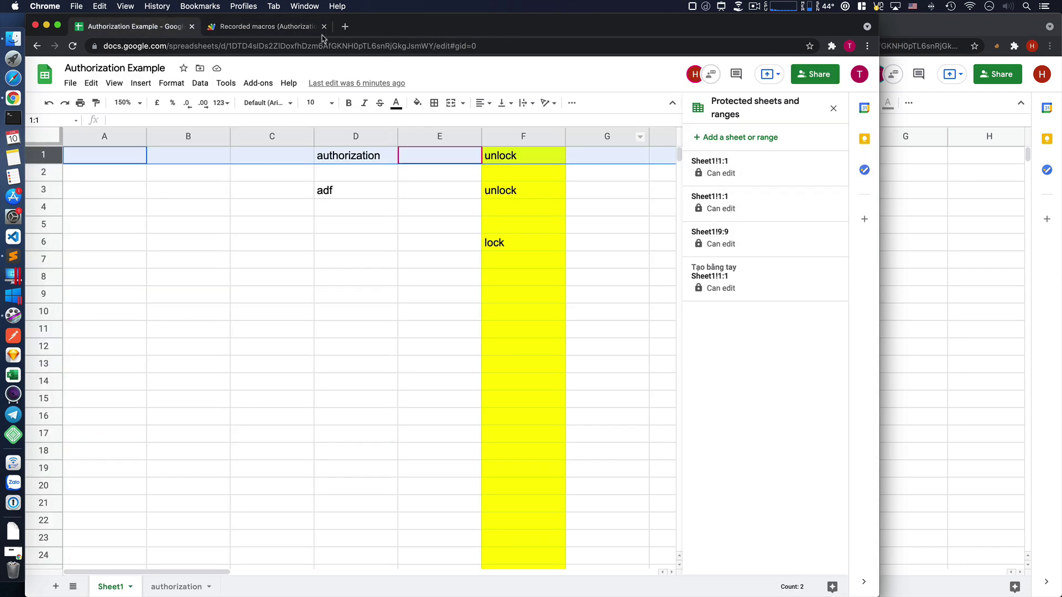
click(266, 27)
click(461, 415)
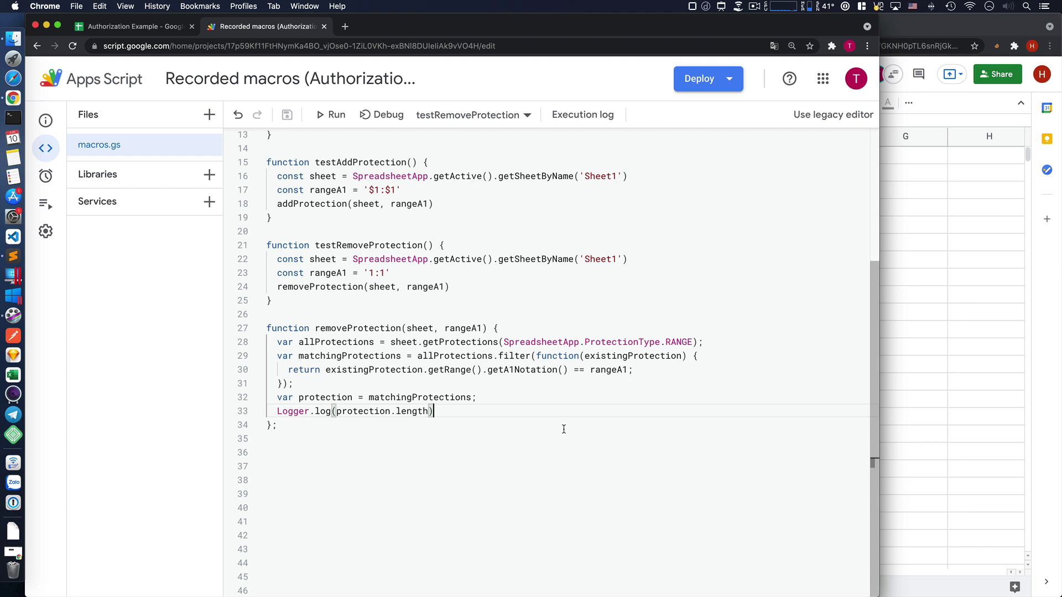
- Replace the count logging with matchingProtections.forEach(protection => protection.remove()), save, and remove the blank line
key(super+BackSpace)
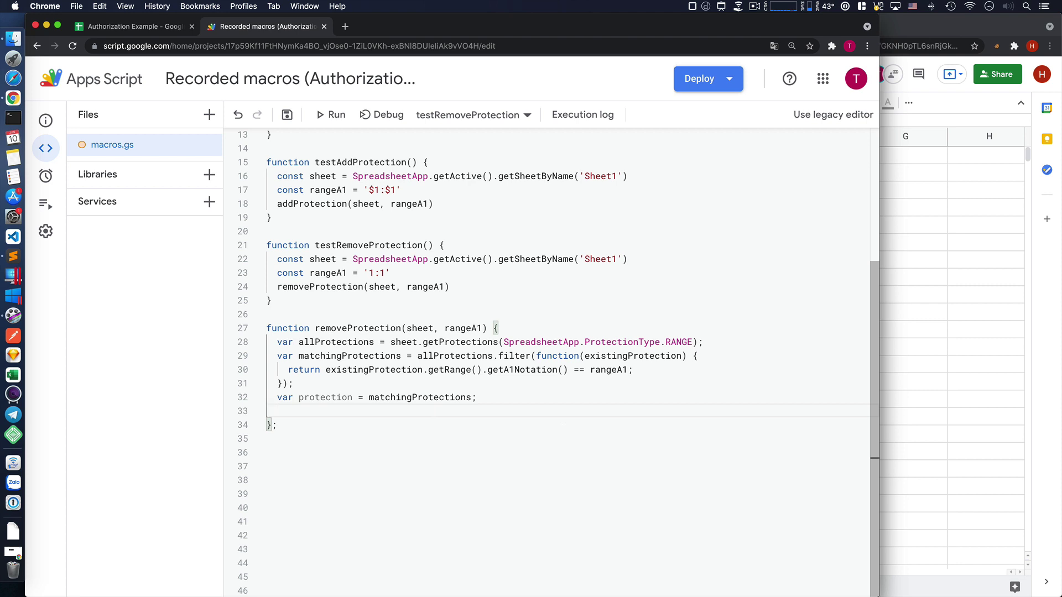
key(Up)
key(ctrl+k)
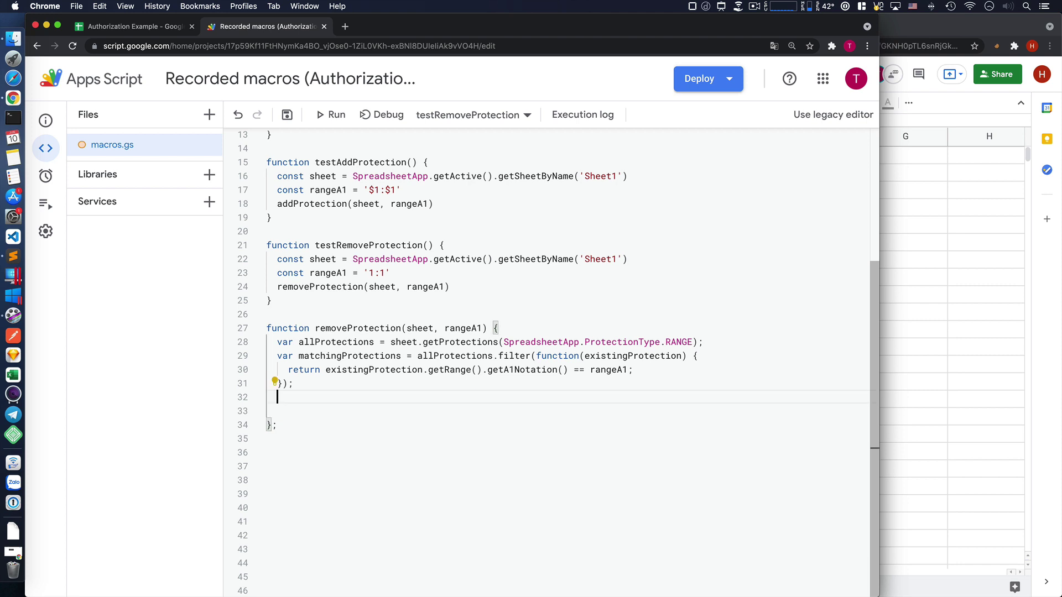
text(mat)
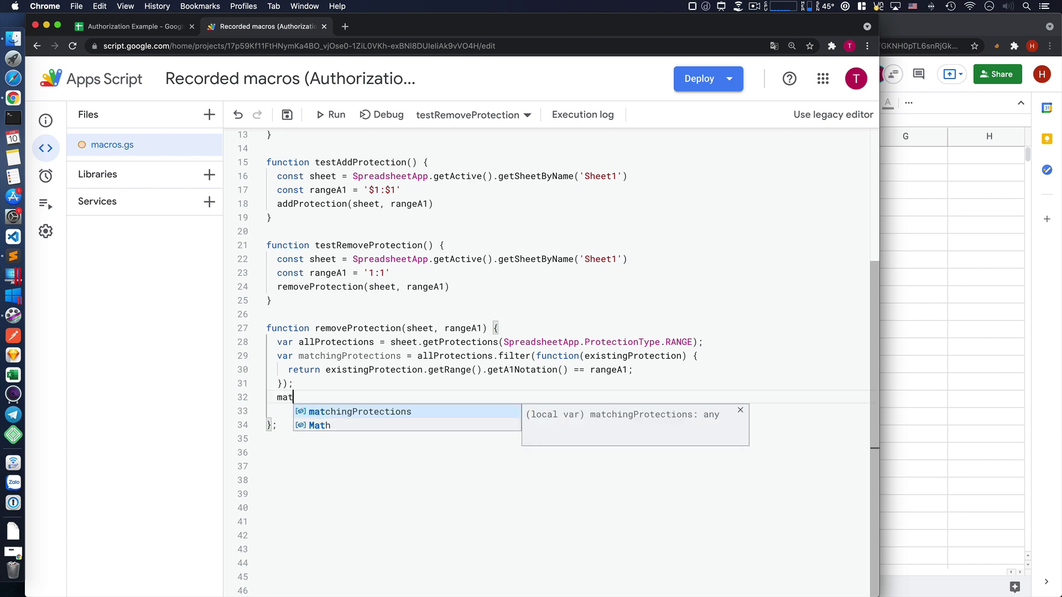
key(Tab)
text(.forE)
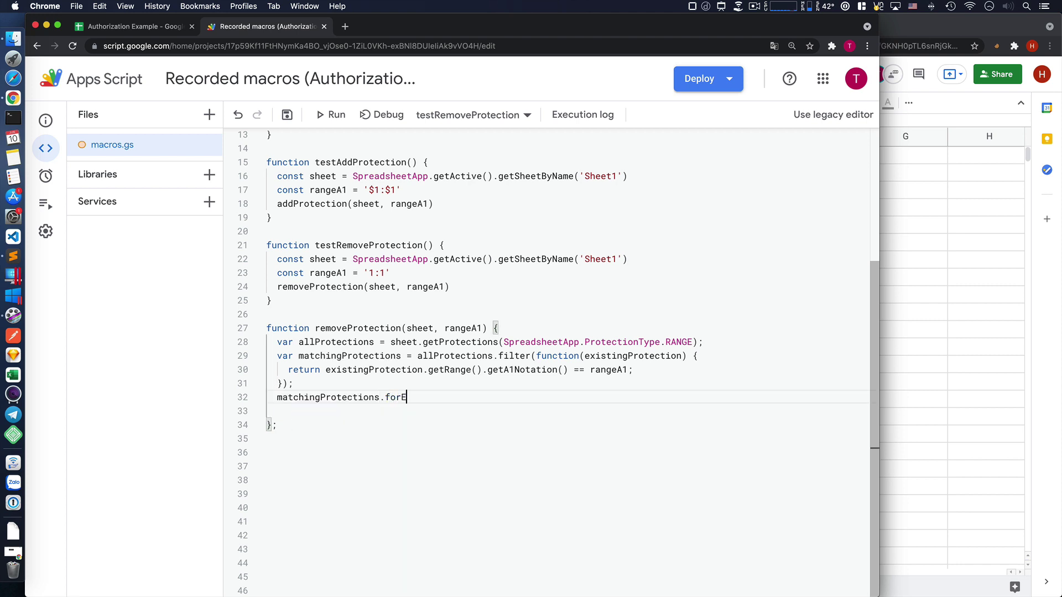
text(ach)
text((prot)
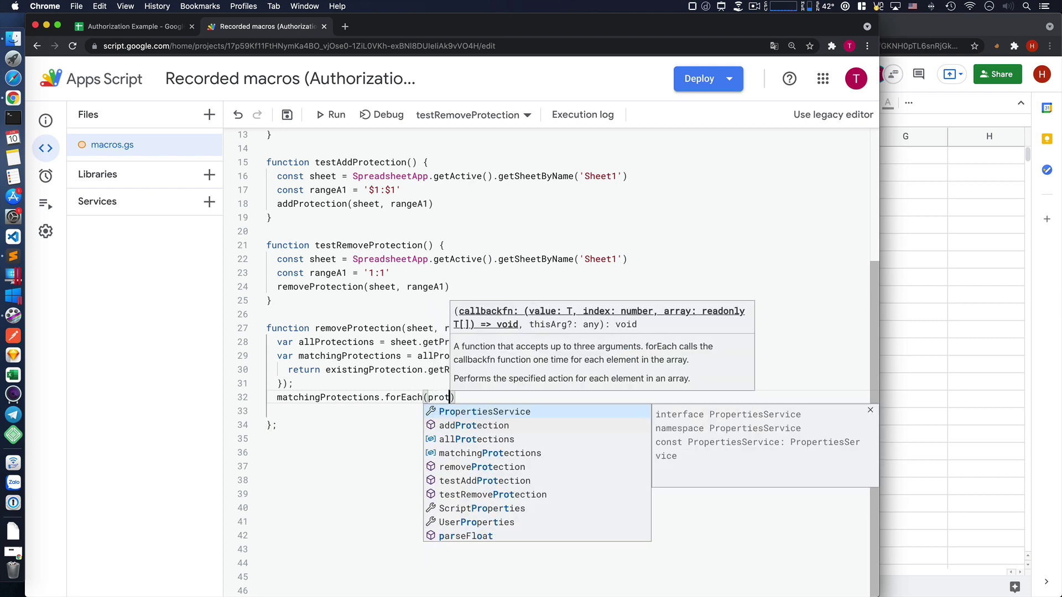
text(ection => p)
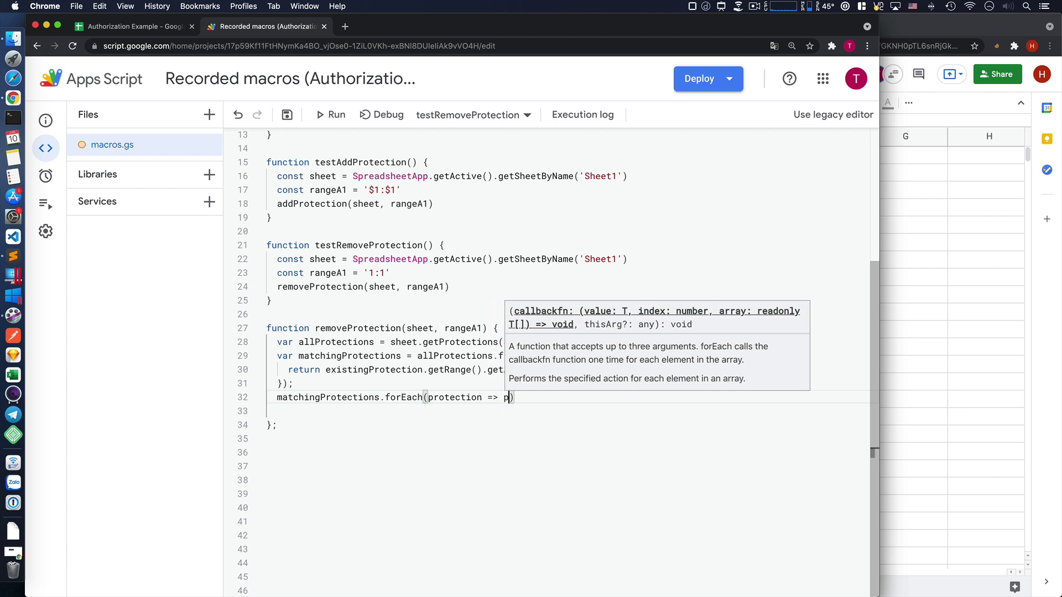
text(ro)
key(Return)
text(.)
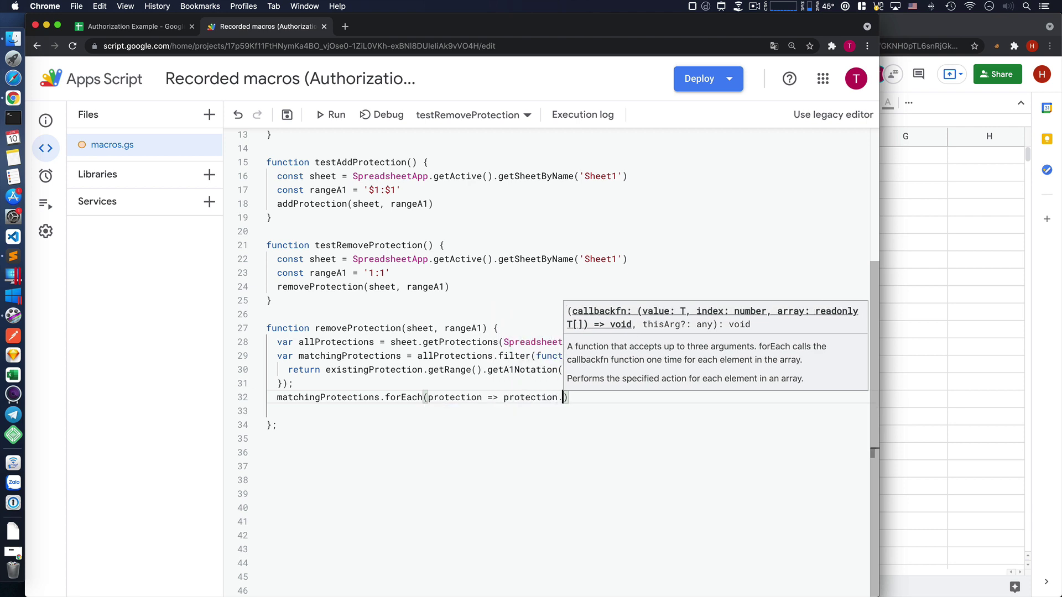
text(remo)
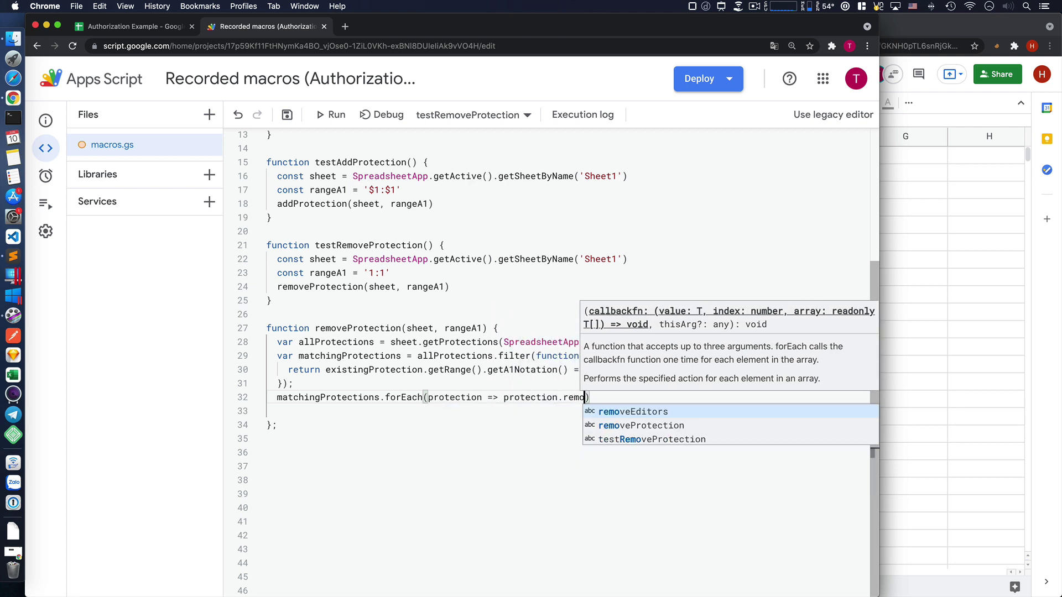
text(ve())
click(475, 509)
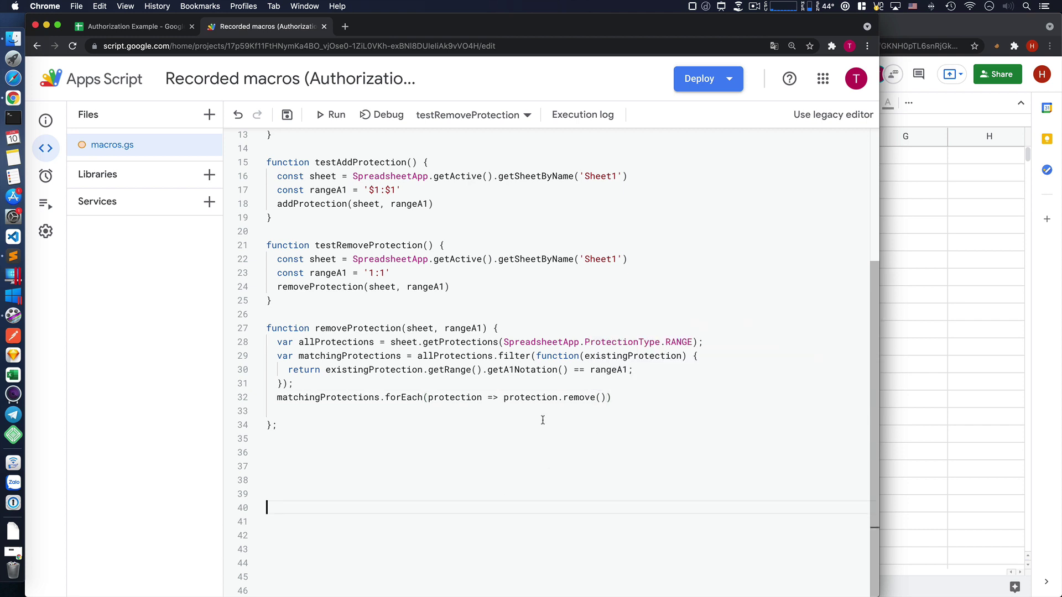
key(super+s)
click(305, 409)
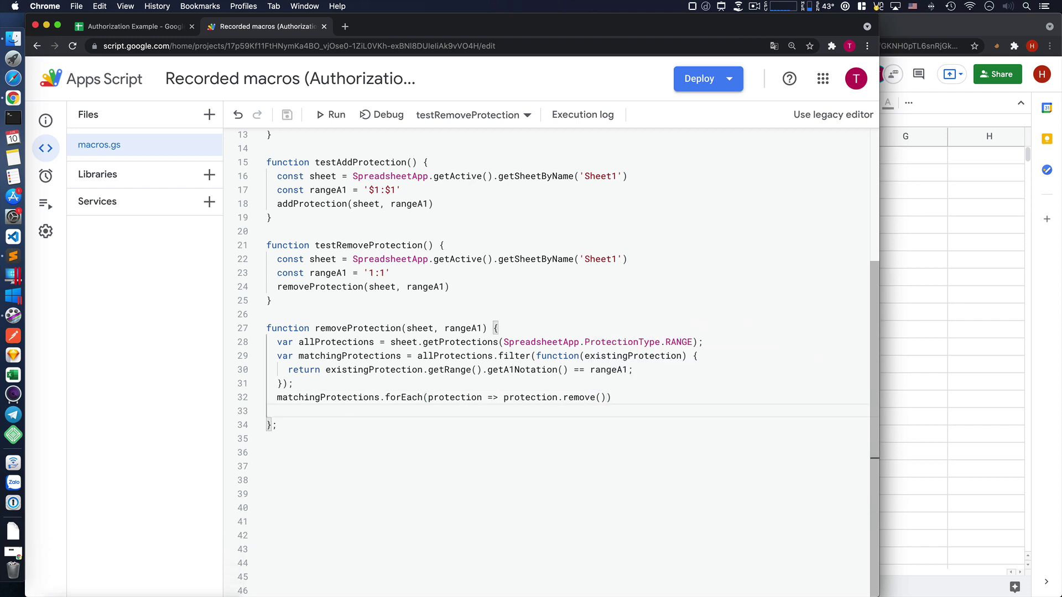
key(BackSpace)
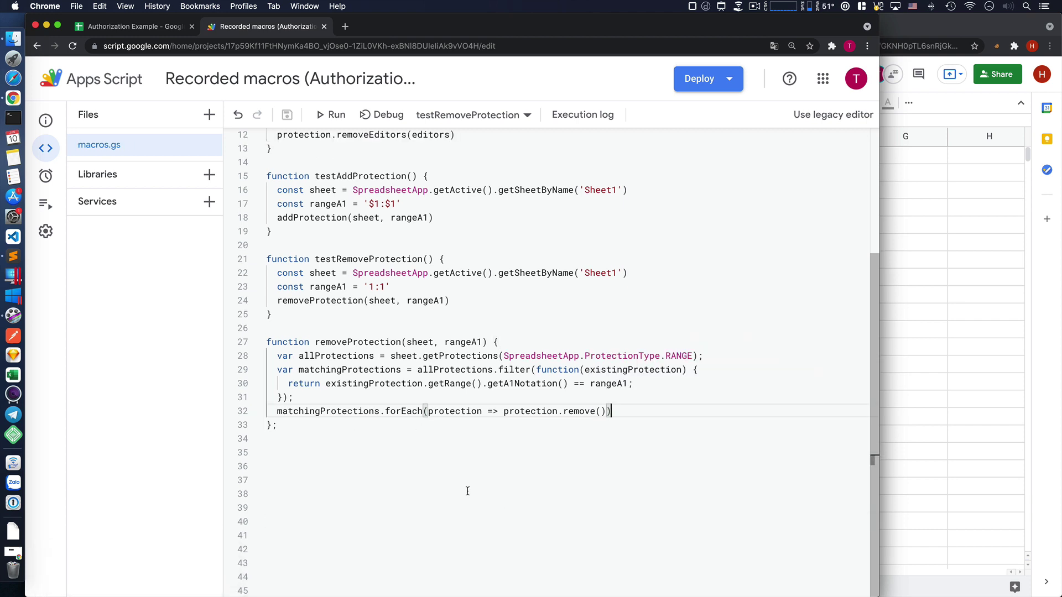
click(133, 26)
- Run testRemoveProtection from the script editor
click(268, 26)
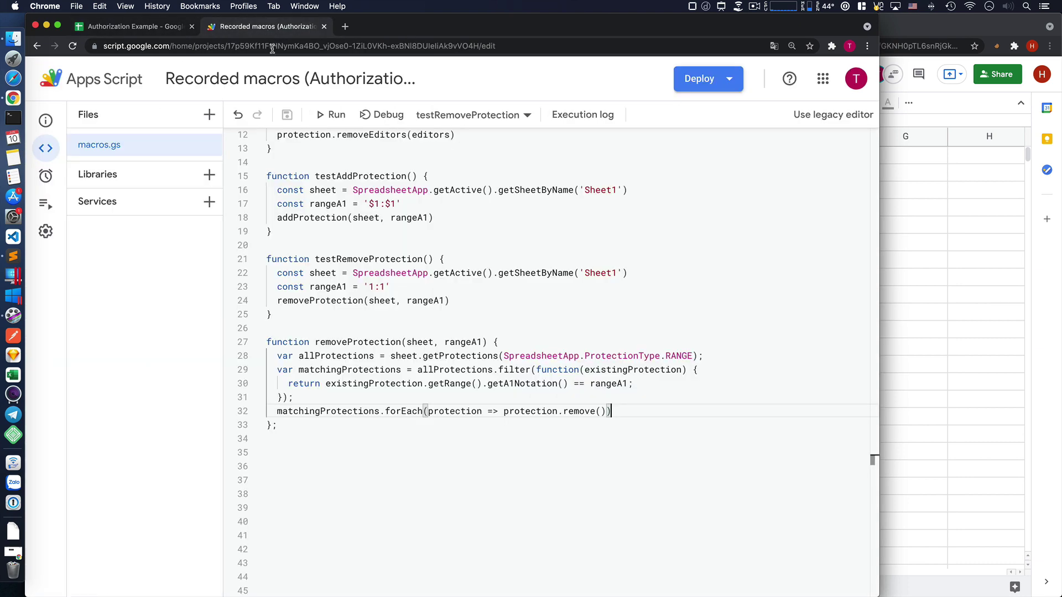
click(402, 286)
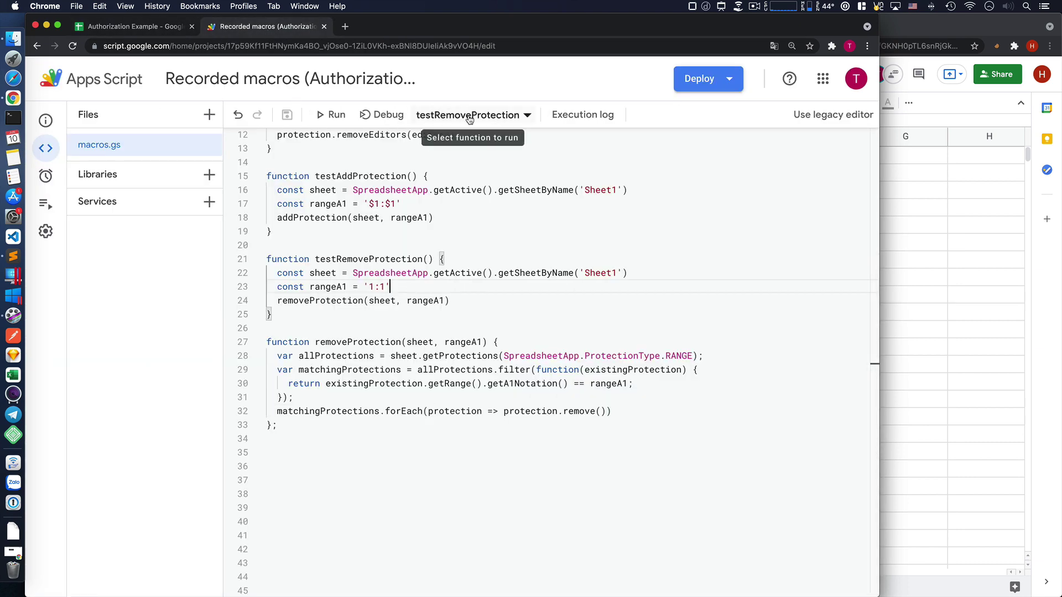
click(332, 115)
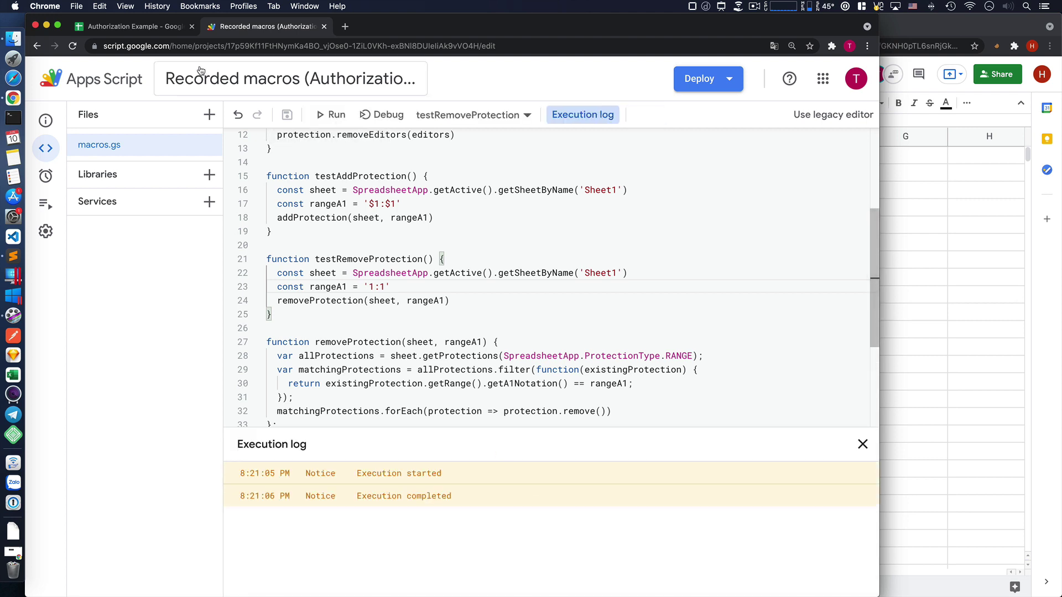
- Enter 'dsaf' in E1 from the second window to confirm row 1 is editable
click(166, 26)
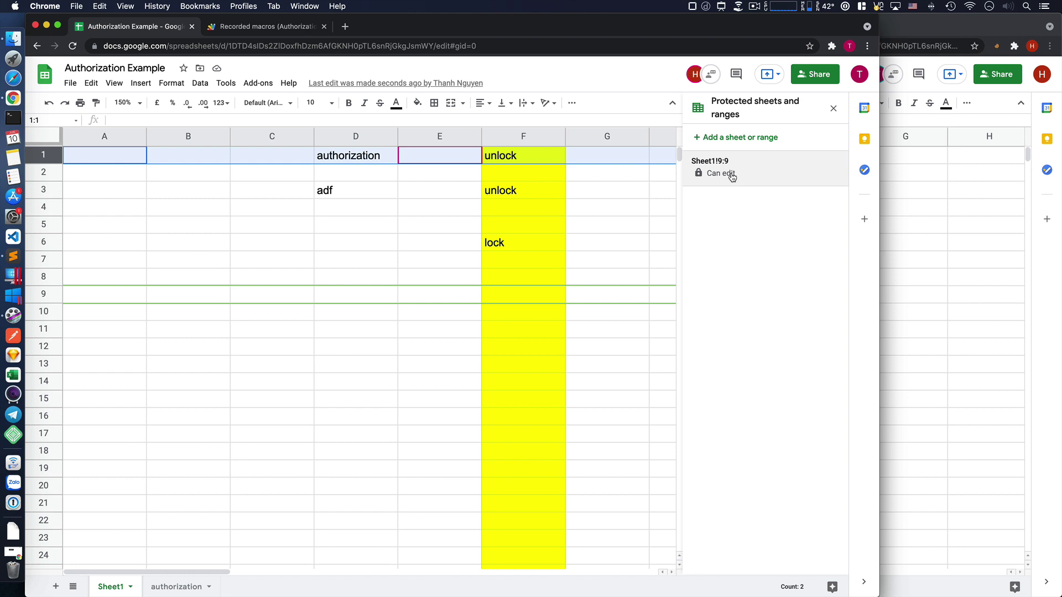
click(901, 158)
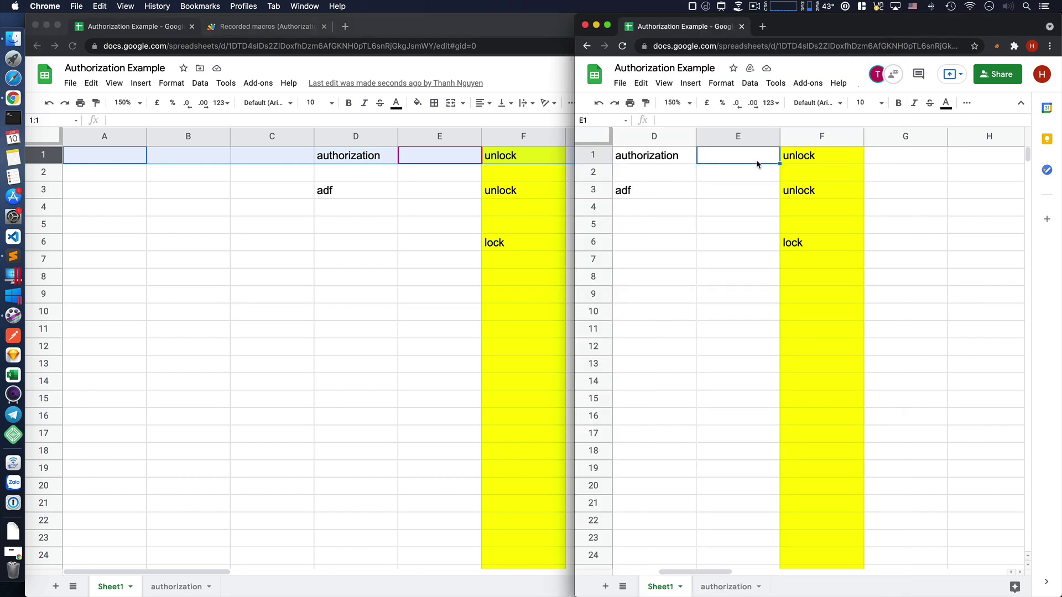
text(dsaf)
key(Return)
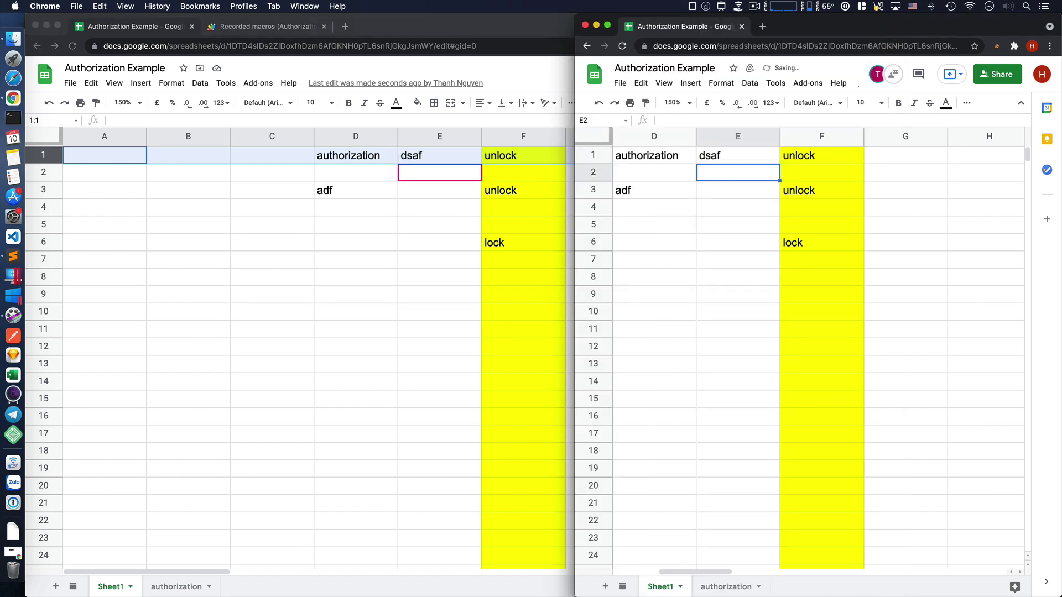
click(759, 160)
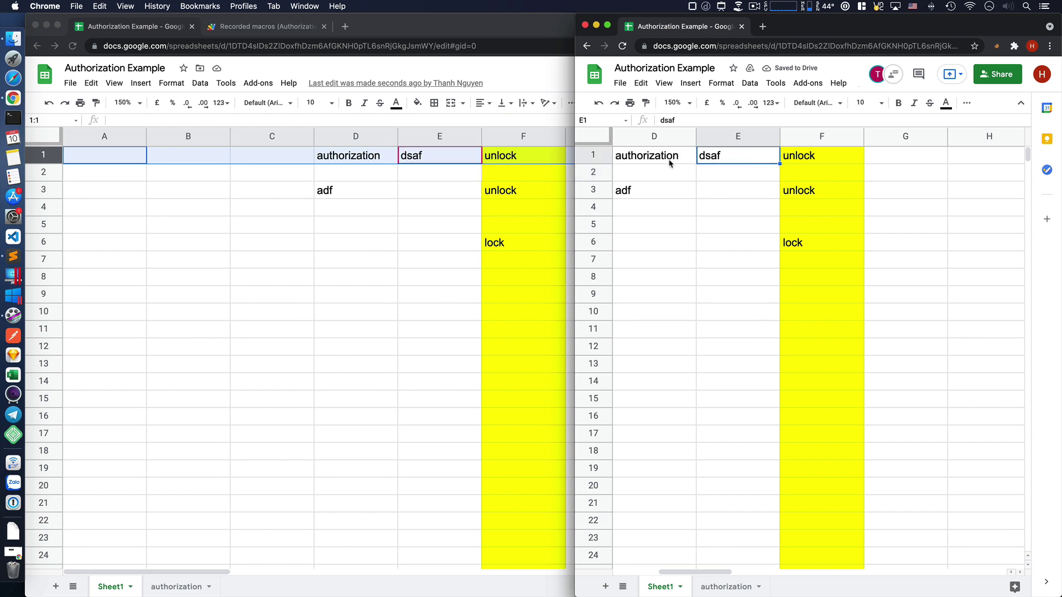
click(265, 26)
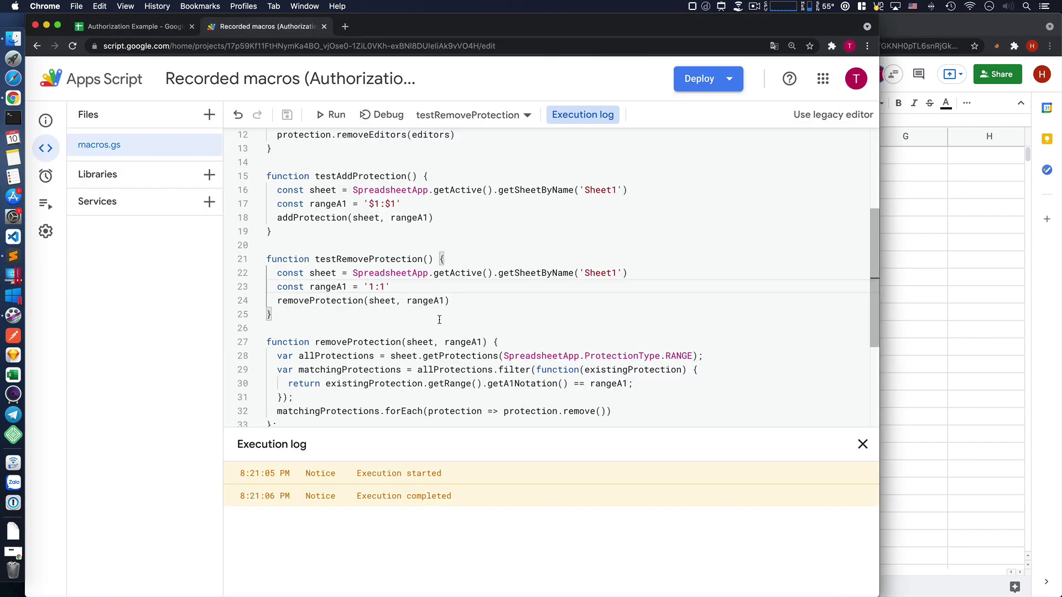
scroll(439, 320, down, 3)
scroll(439, 320, up, 5)
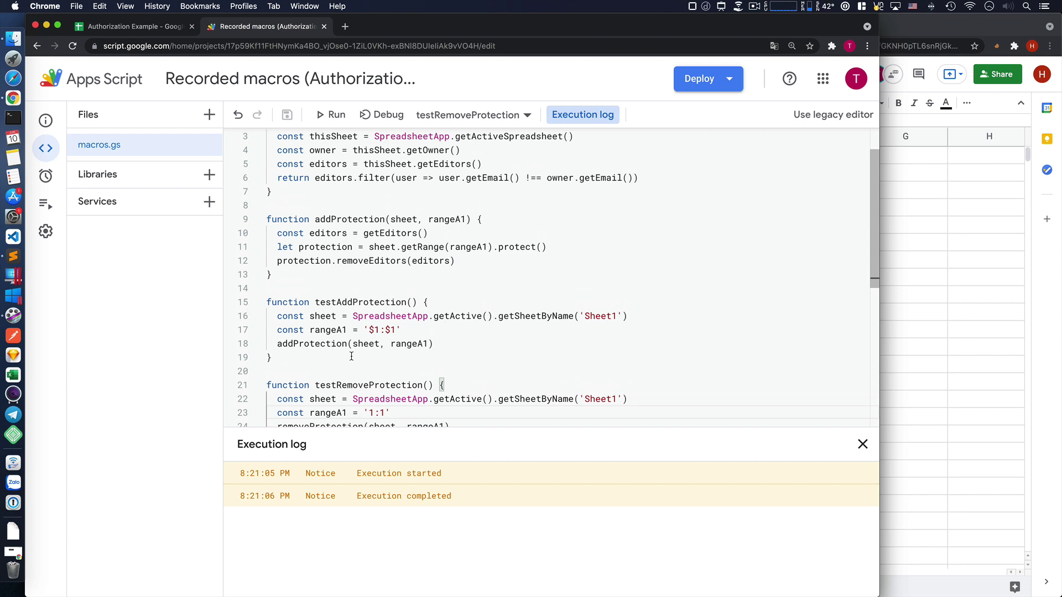
- Delete lines 15–25 holding testAddProtection and testRemoveProtection, then return to the Authorization Example spreadsheet
scroll(351, 356, down, 1)
drag(275, 393, 266, 253)
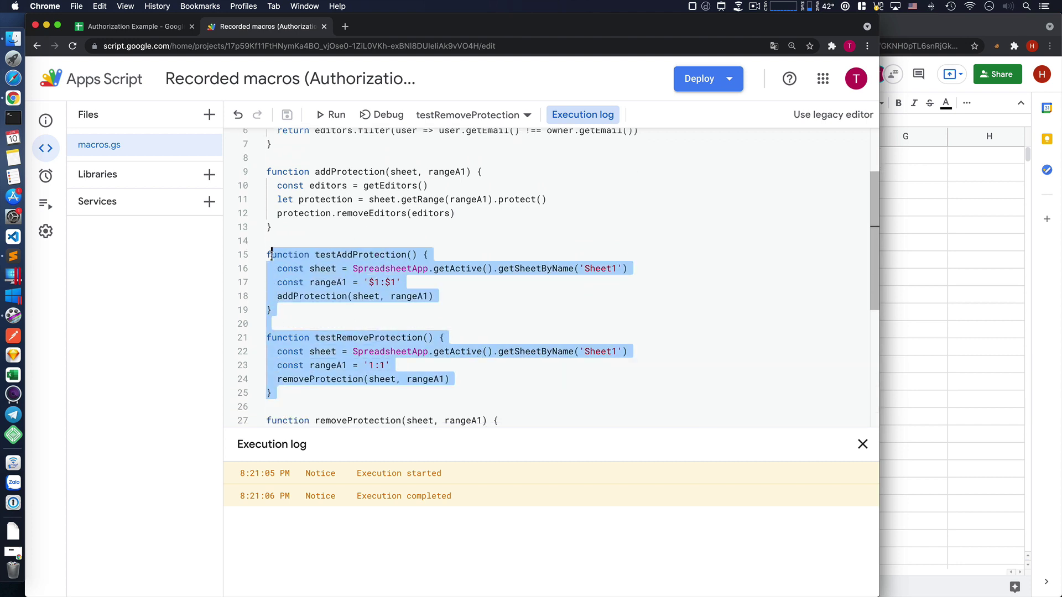
key(BackSpace)
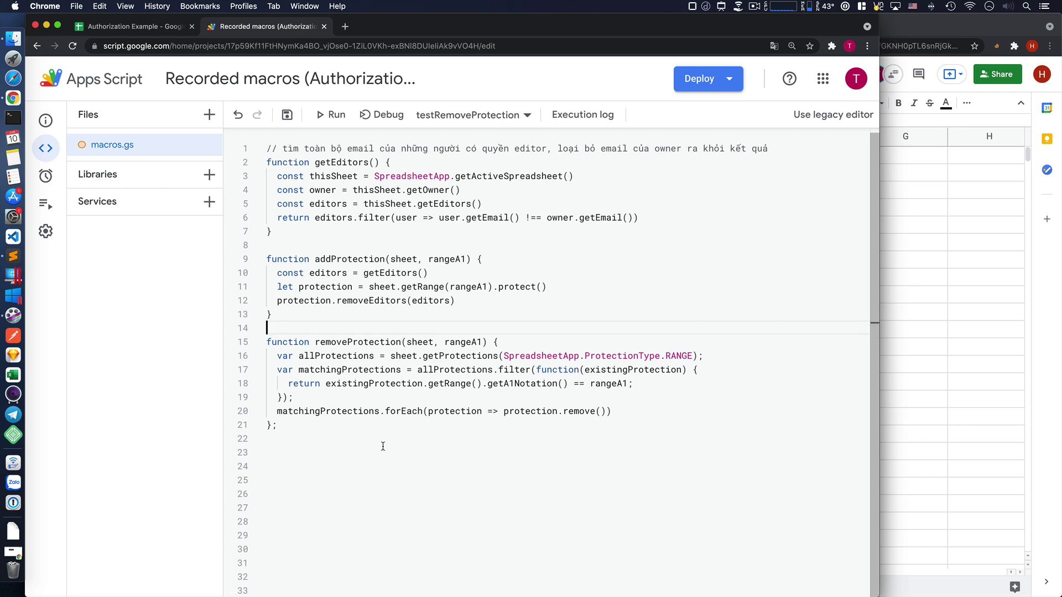
key(ctrl+shift+Tab)
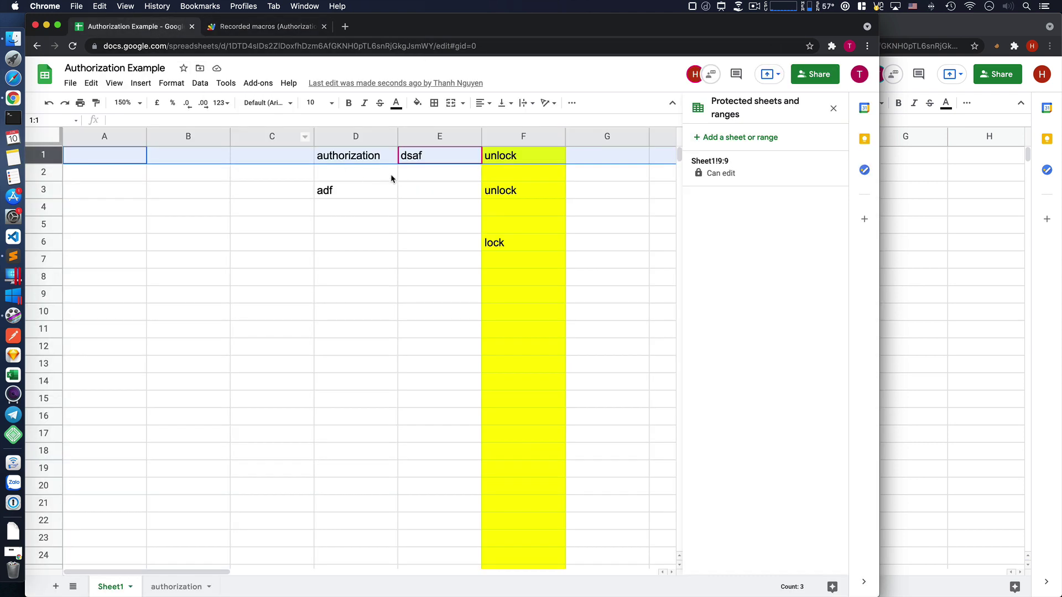
- Remove the Sheet1!9:9 protected range, leaving the sheet with no protections
click(498, 189)
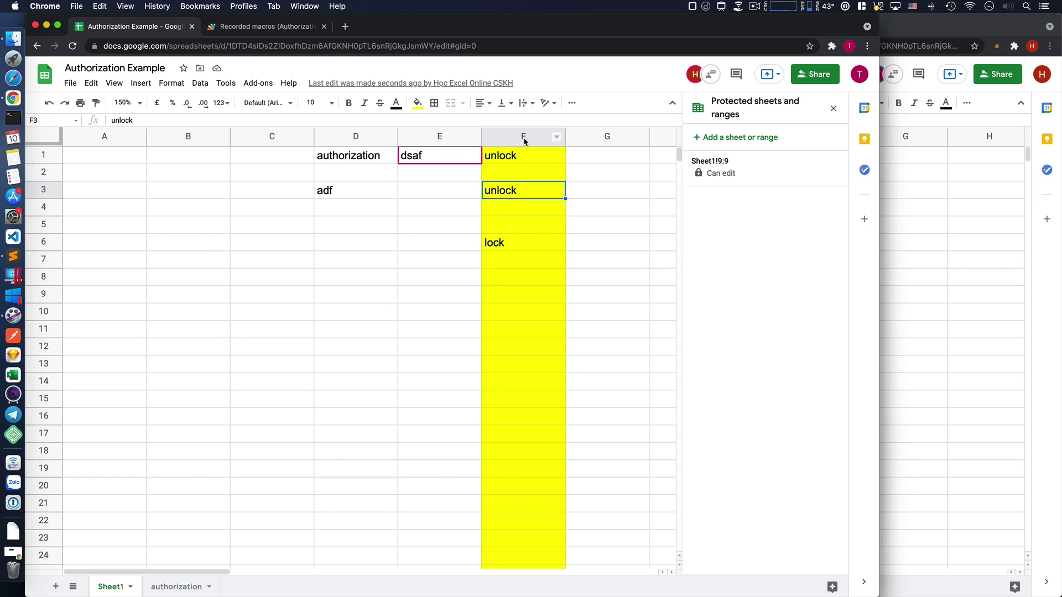
click(763, 166)
click(831, 144)
click(567, 365)
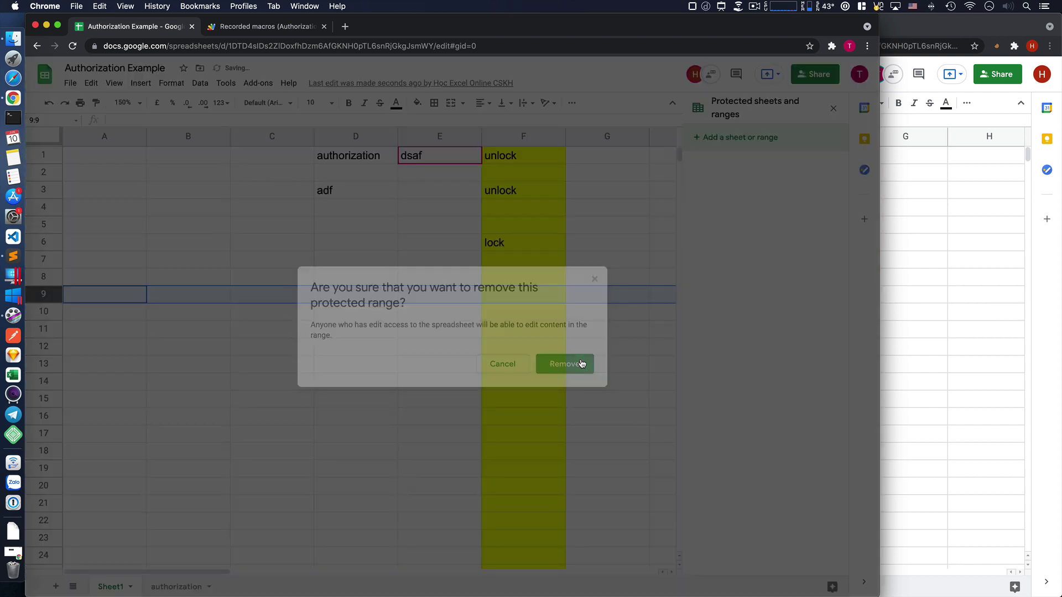
- Clear the lock/unlock values in column F and the text in C1:E6, then return to the script
click(529, 136)
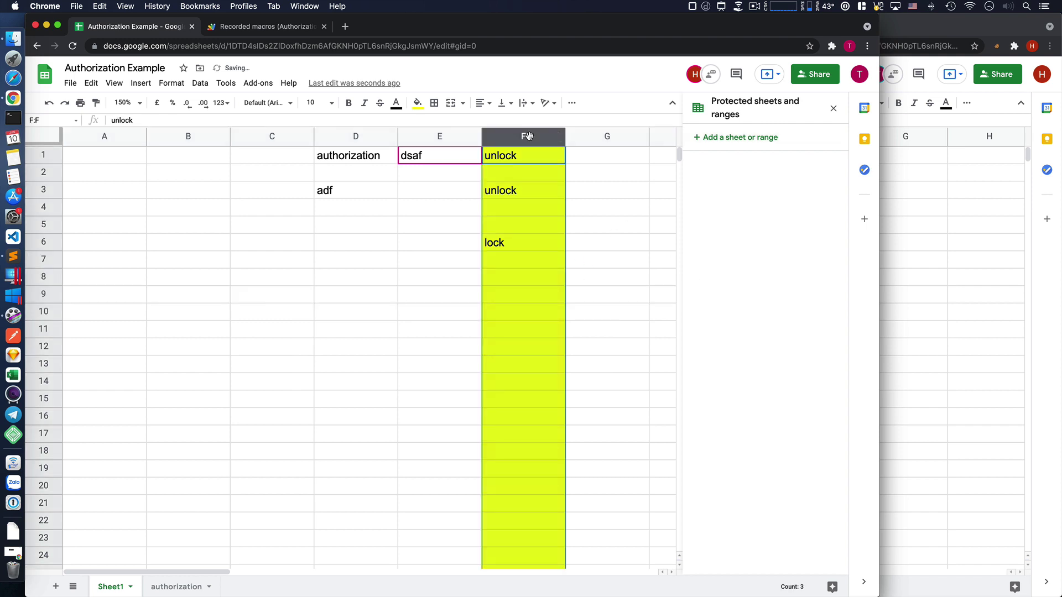
key(Delete)
drag(285, 157, 354, 172)
drag(426, 200, 453, 251)
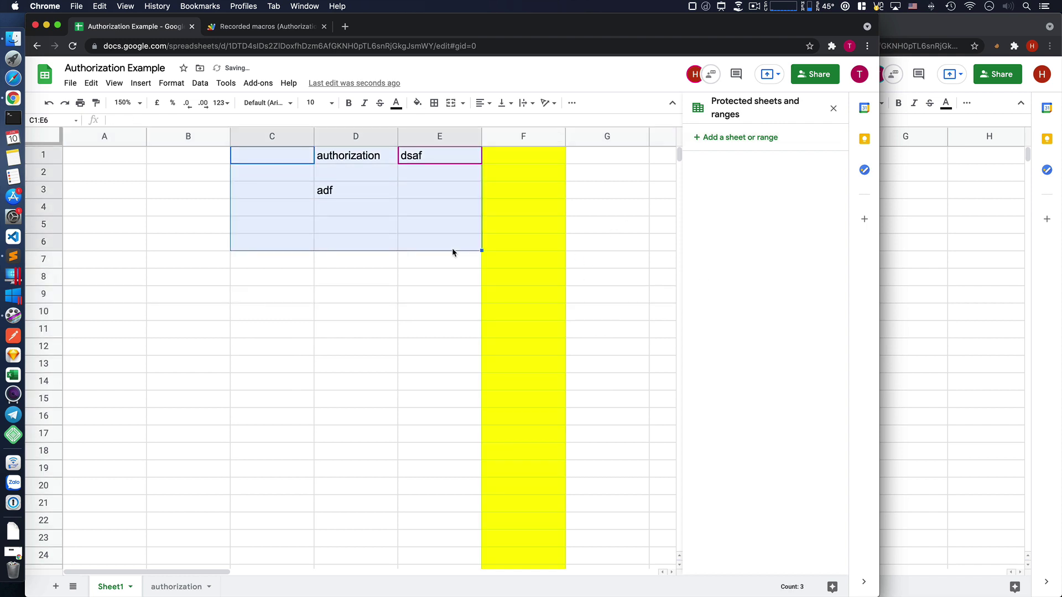
key(Delete)
click(273, 29)
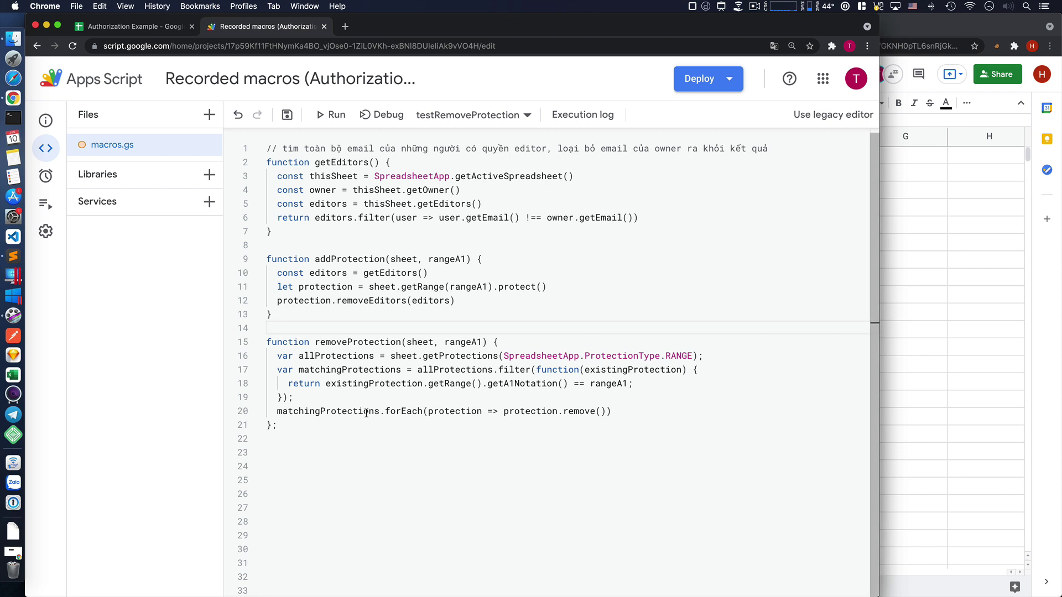
- Below removeProtection, add function onEdit(e) with the line if(e.range.getColumn() !== 6) return;
click(312, 439)
key(Return)
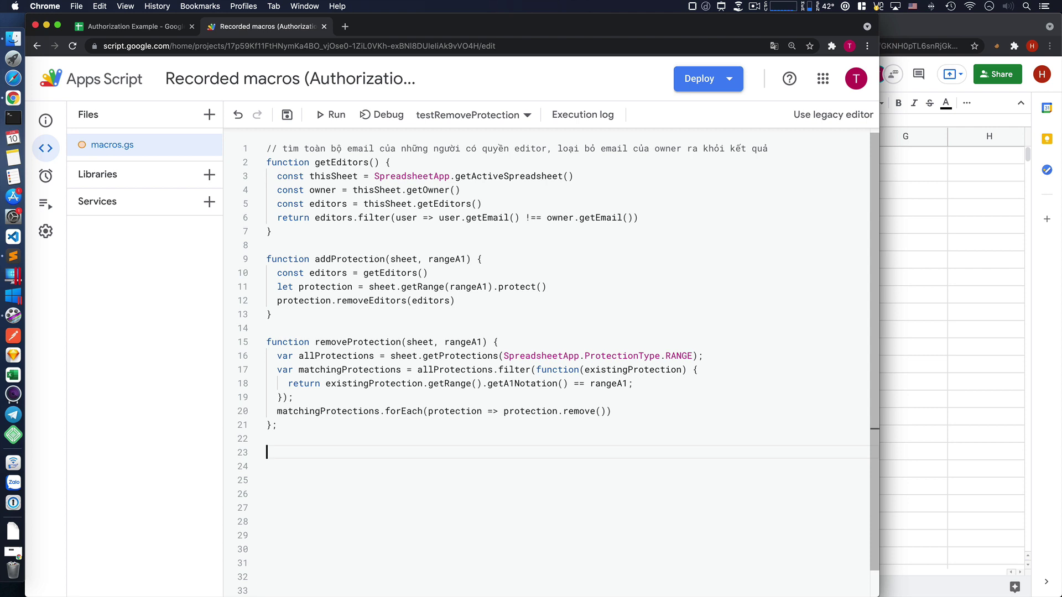
text(func)
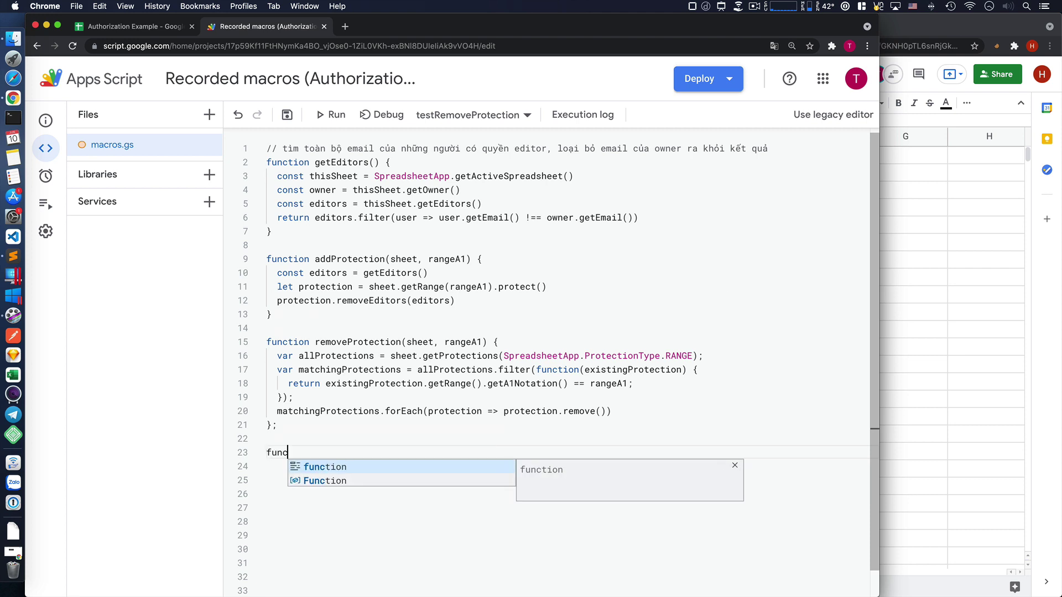
text(tion )
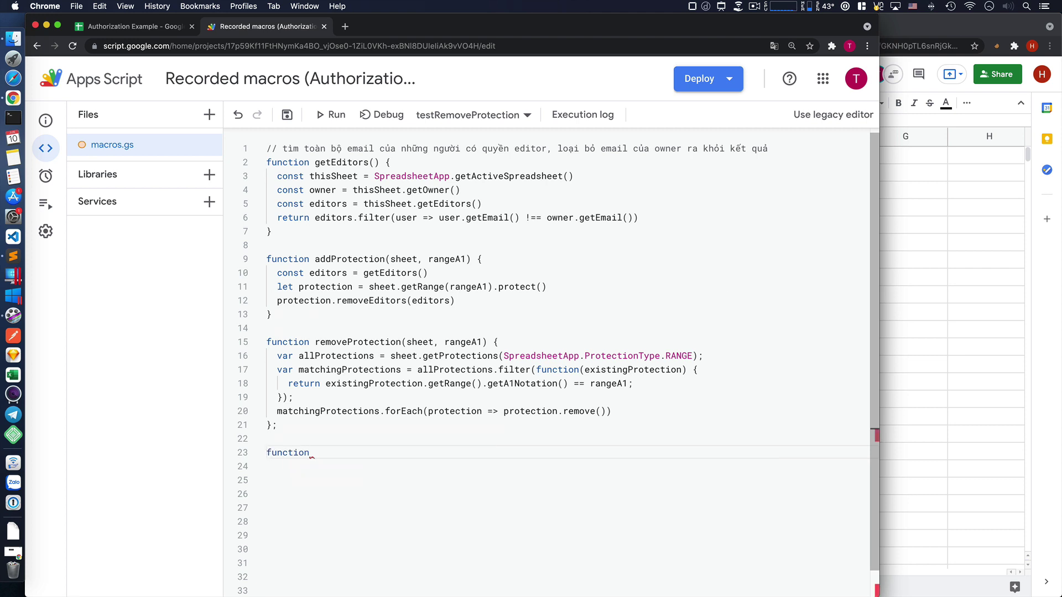
text(on)
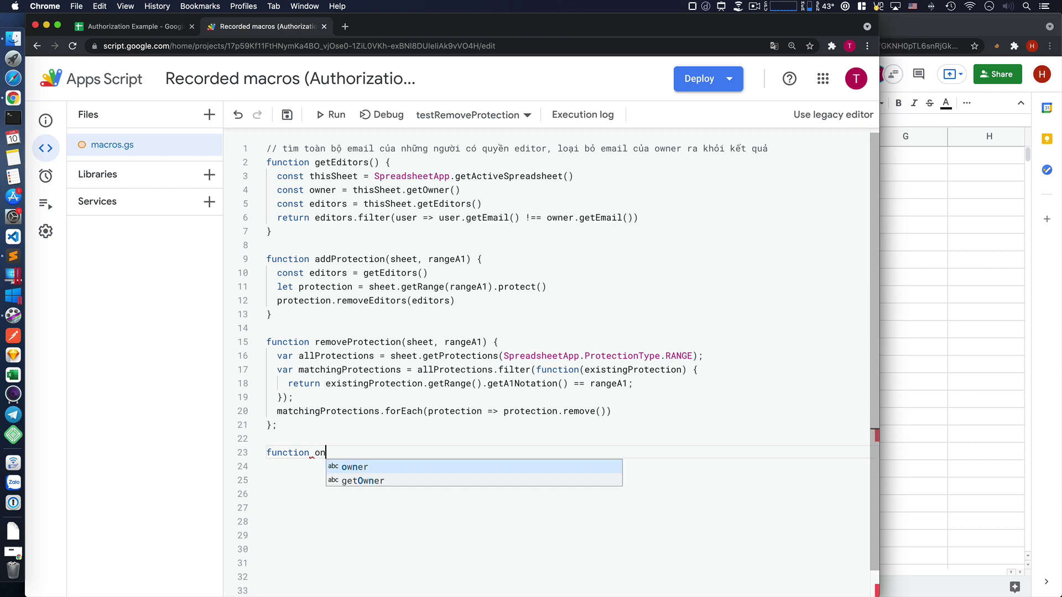
text(Edit)
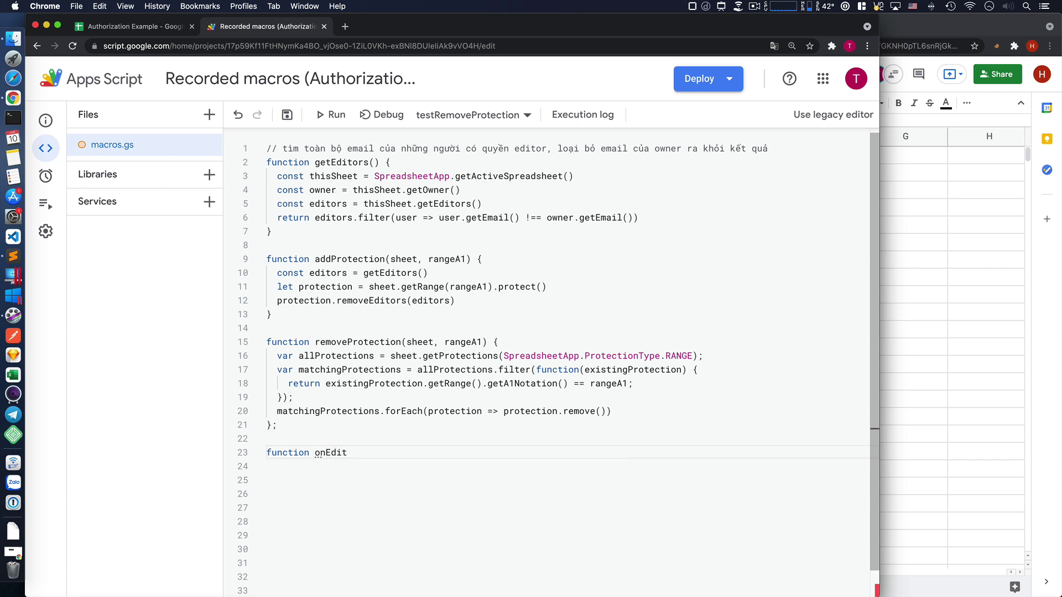
text(()
text(e)
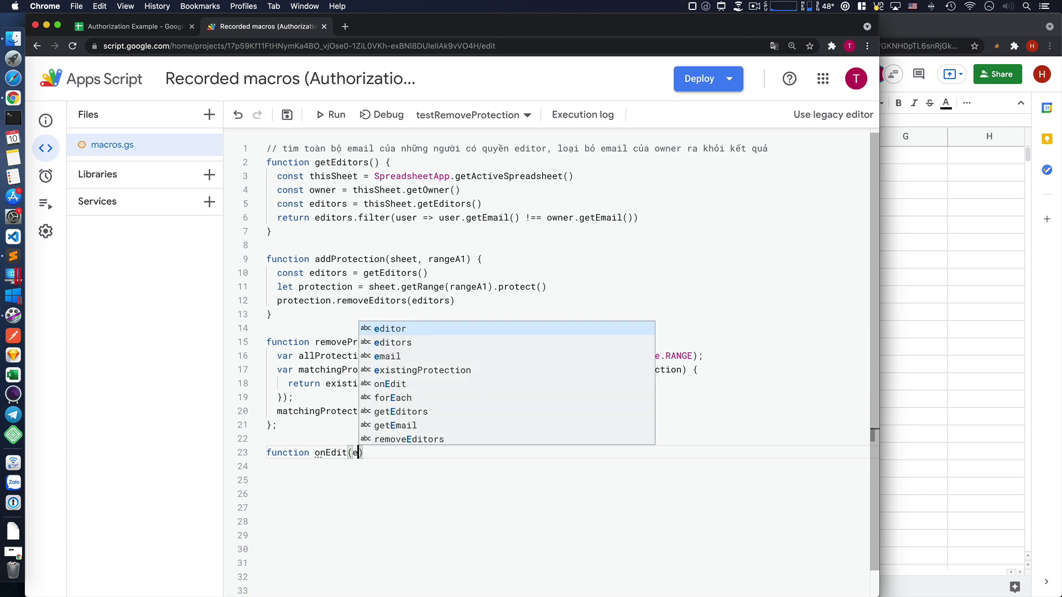
text())
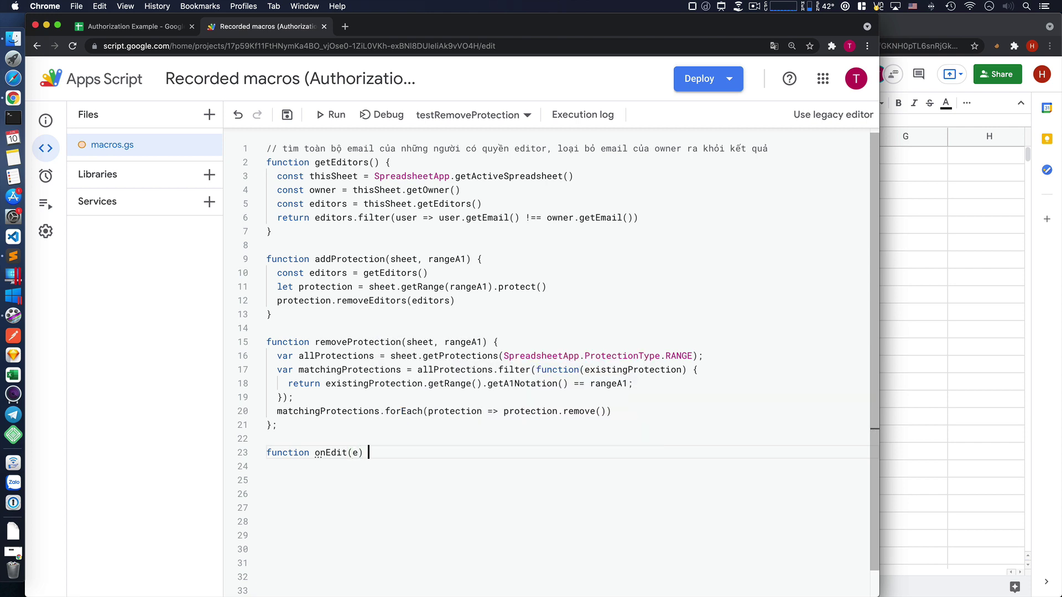
text( {)
key(Return)
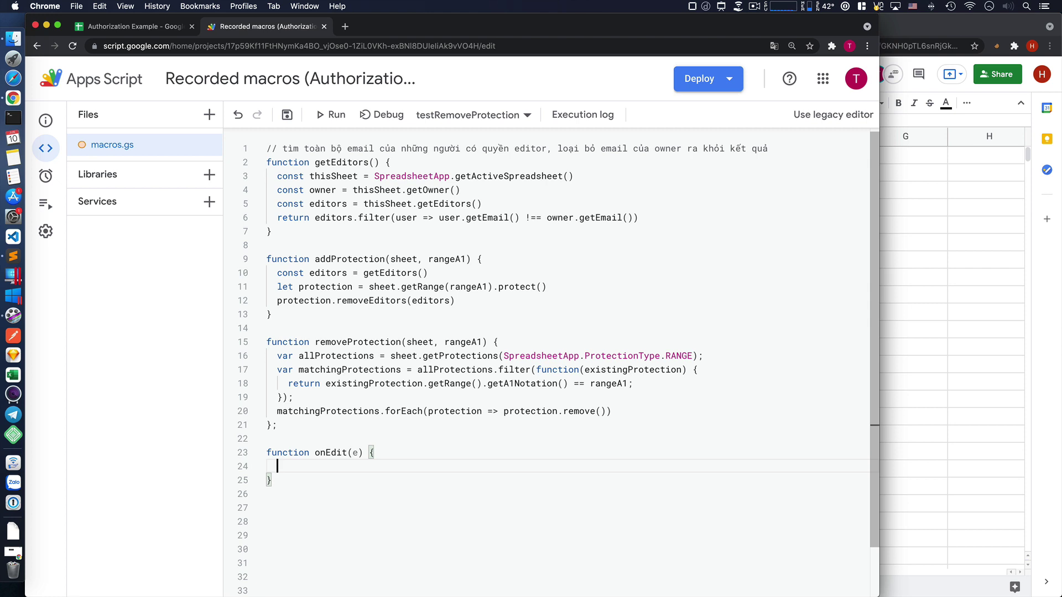
text(if)
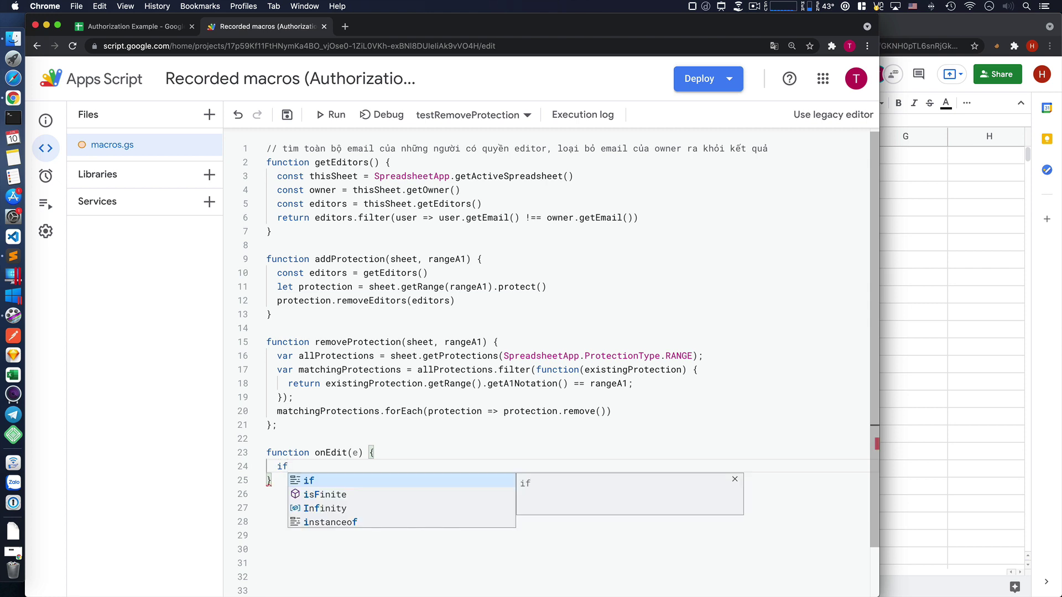
text((e.range)
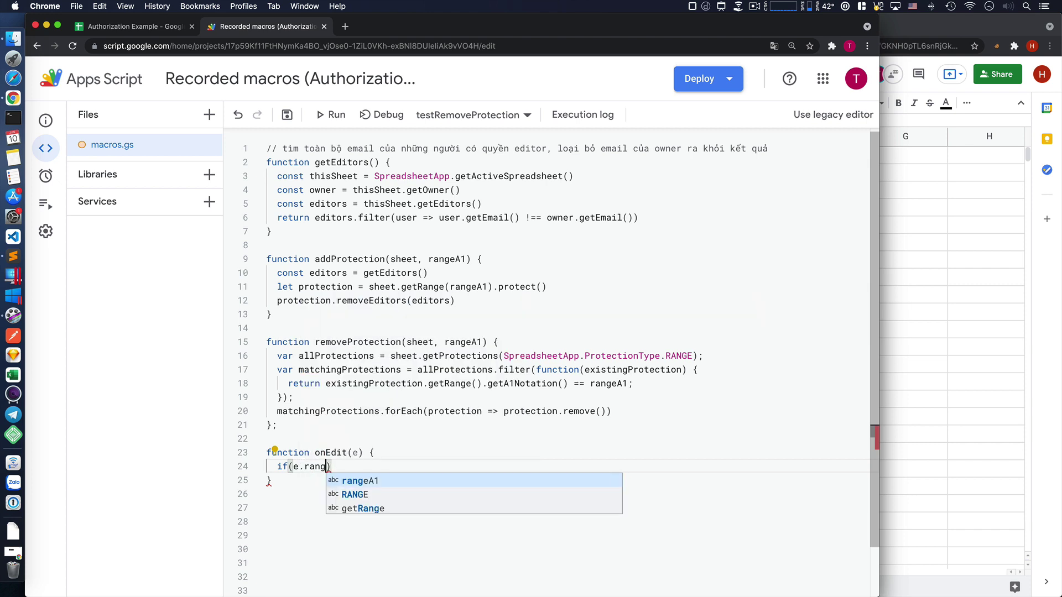
text(.getC)
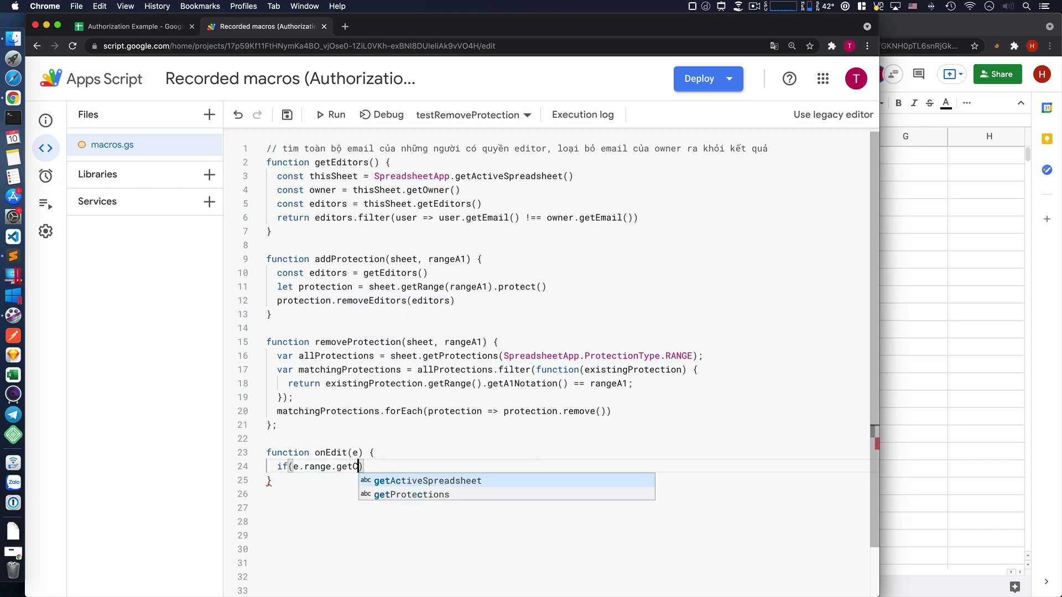
text(olum)
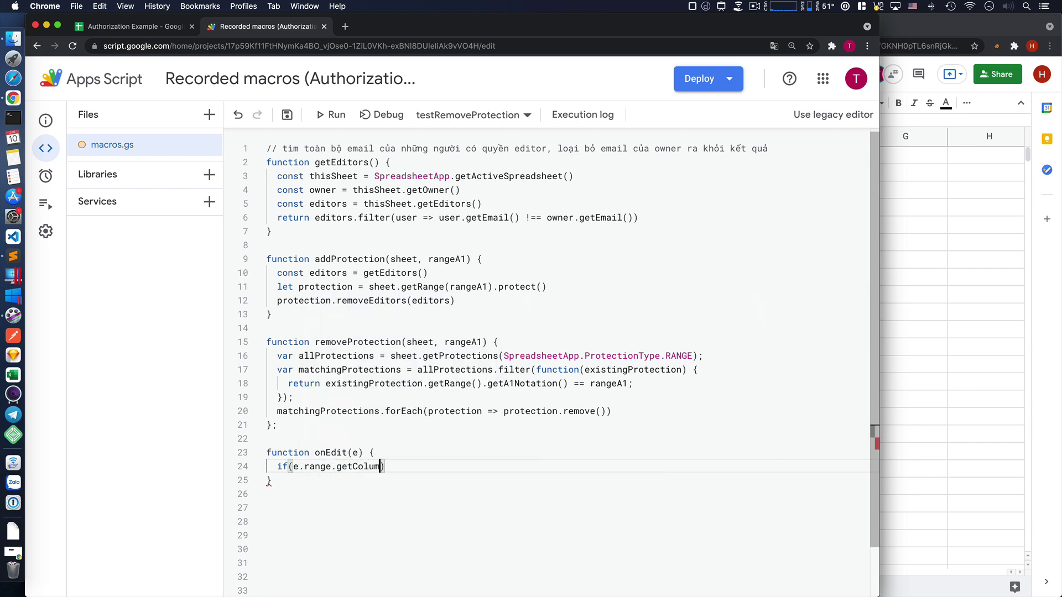
text(n() !)
text(== 6)
key(Right)
text(return;)
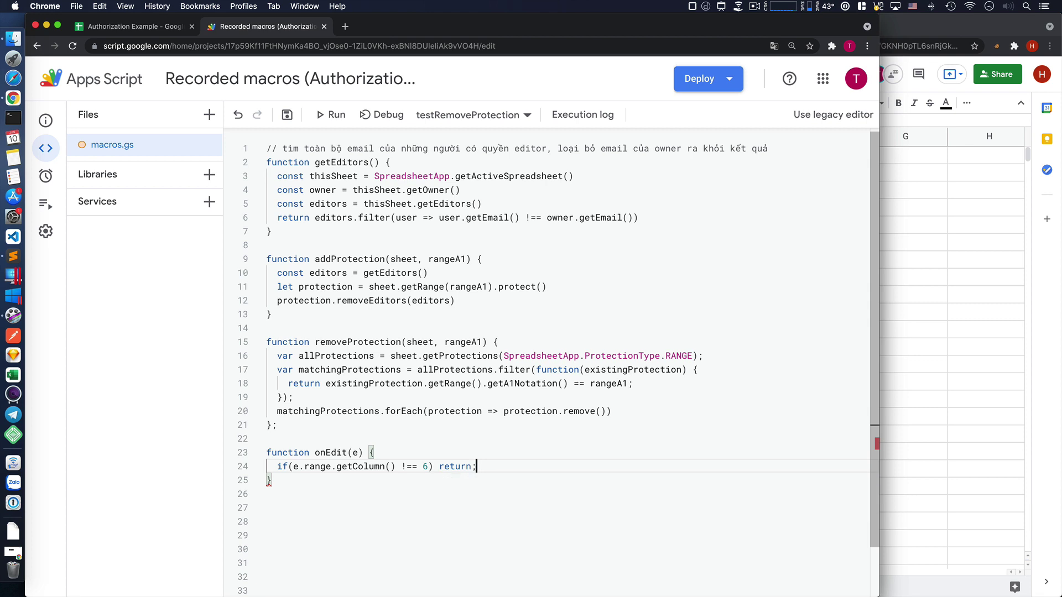
key(Return)
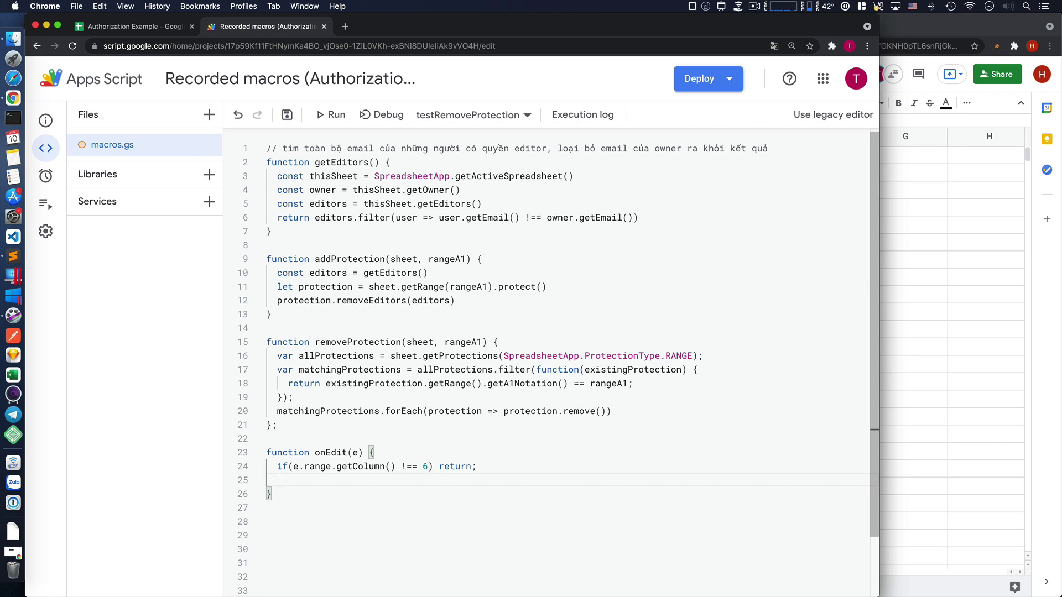
- Add const cellValue = e.range.getValue(), const sheet = e.range.getSheet() and const row = e.range.getRow() to onEdit
text(cons)
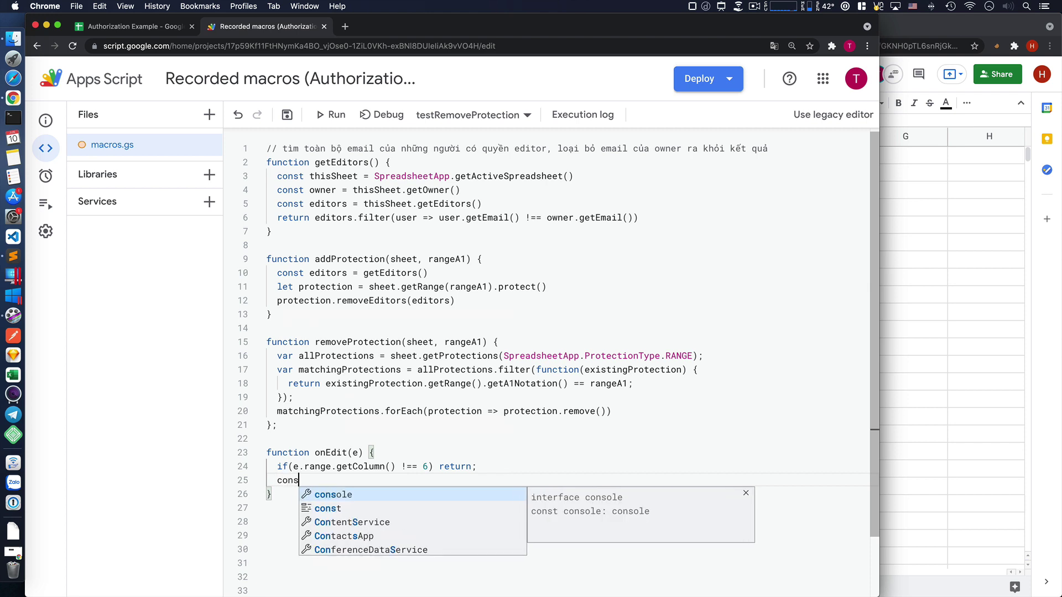
text(t cellValue)
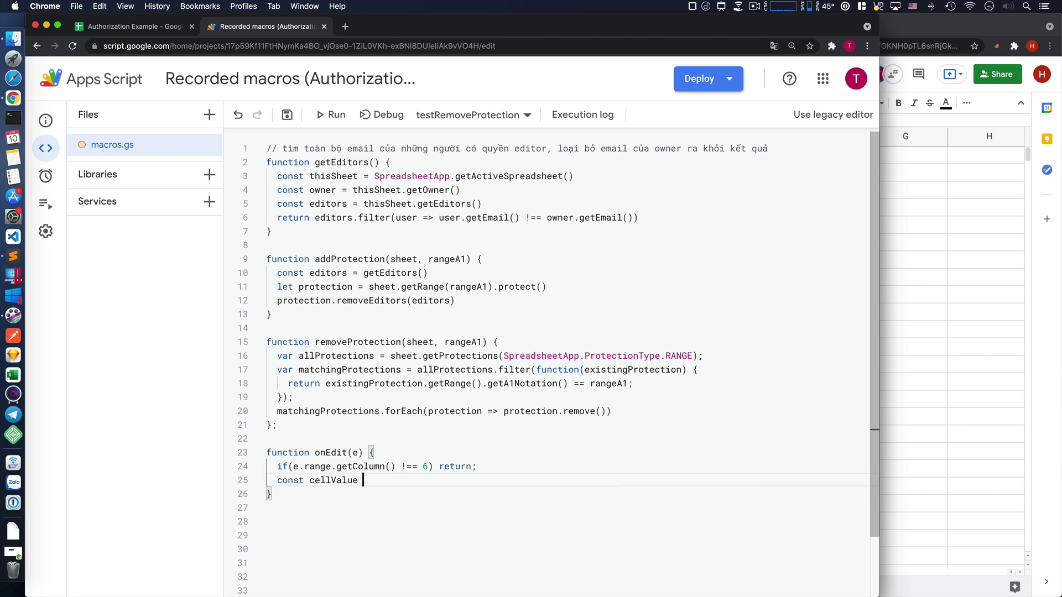
text( = e.range)
text(.getValue)
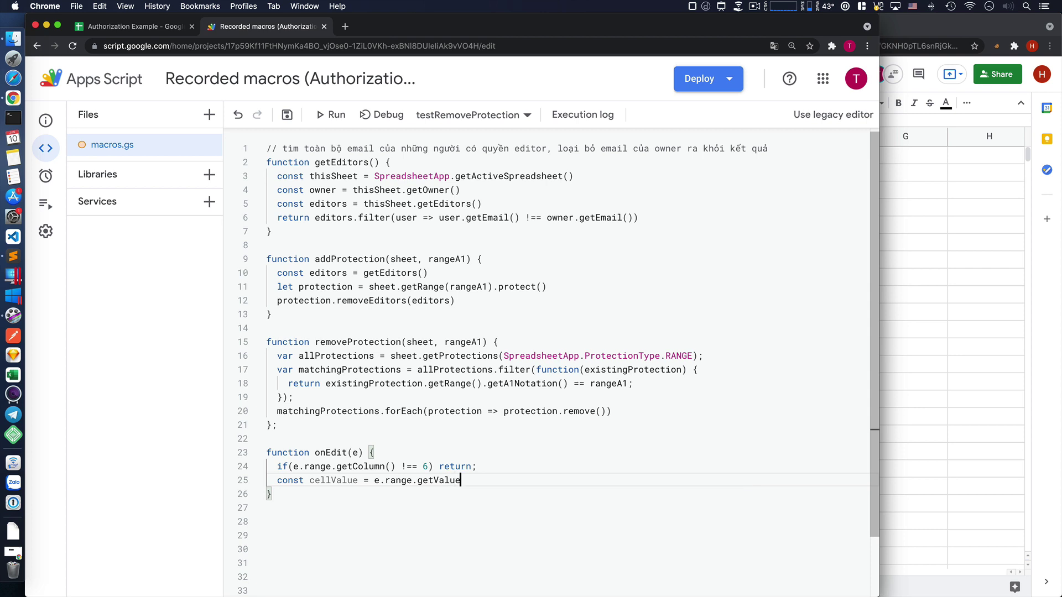
text(())
key(Return)
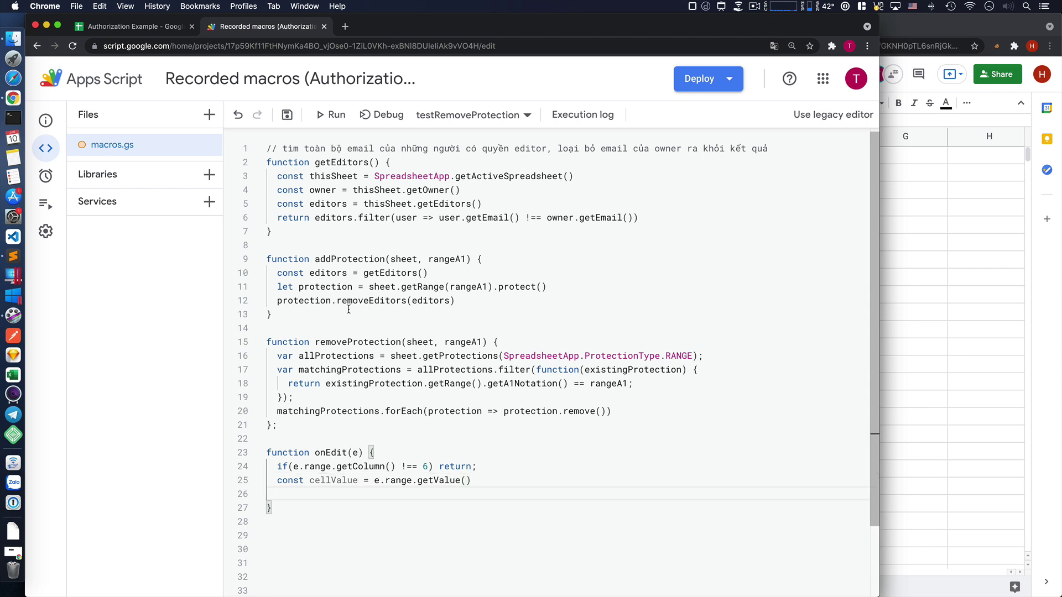
scroll(572, 386, down, 3)
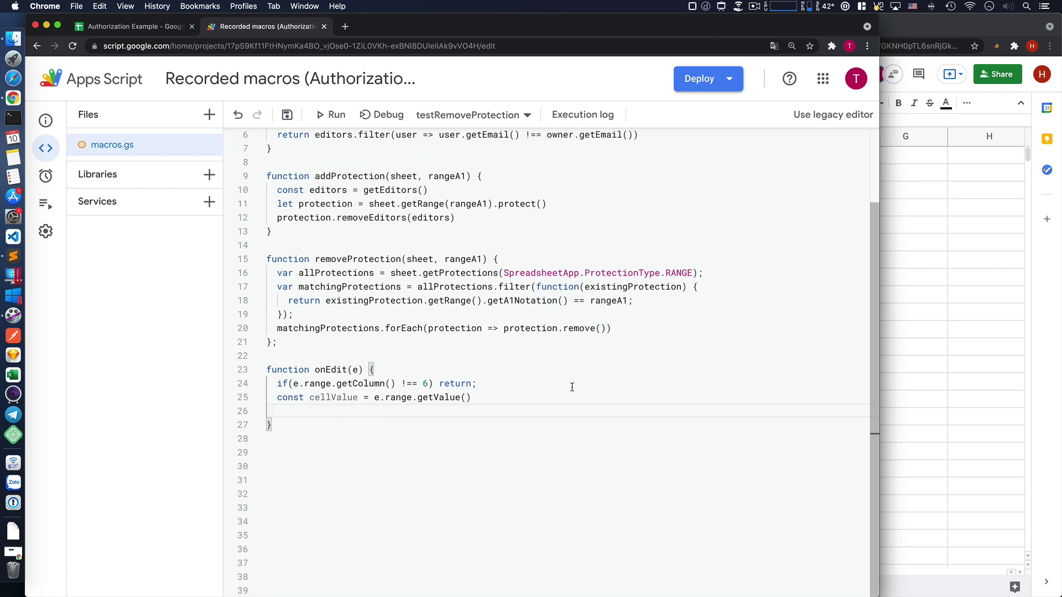
text(const )
text(sheet = )
text(e.range)
text(.getSh)
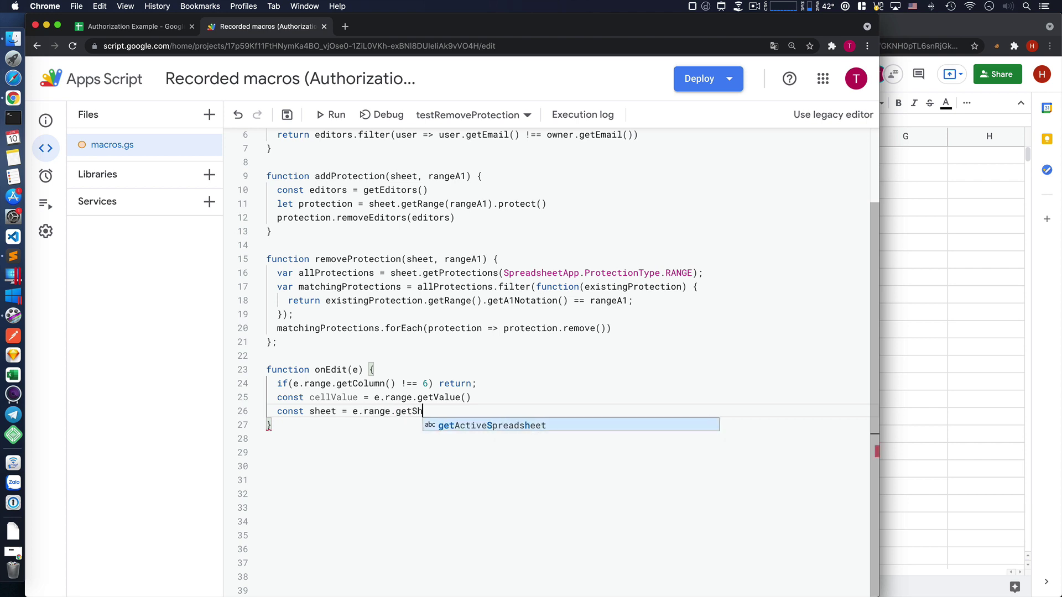
text(eet())
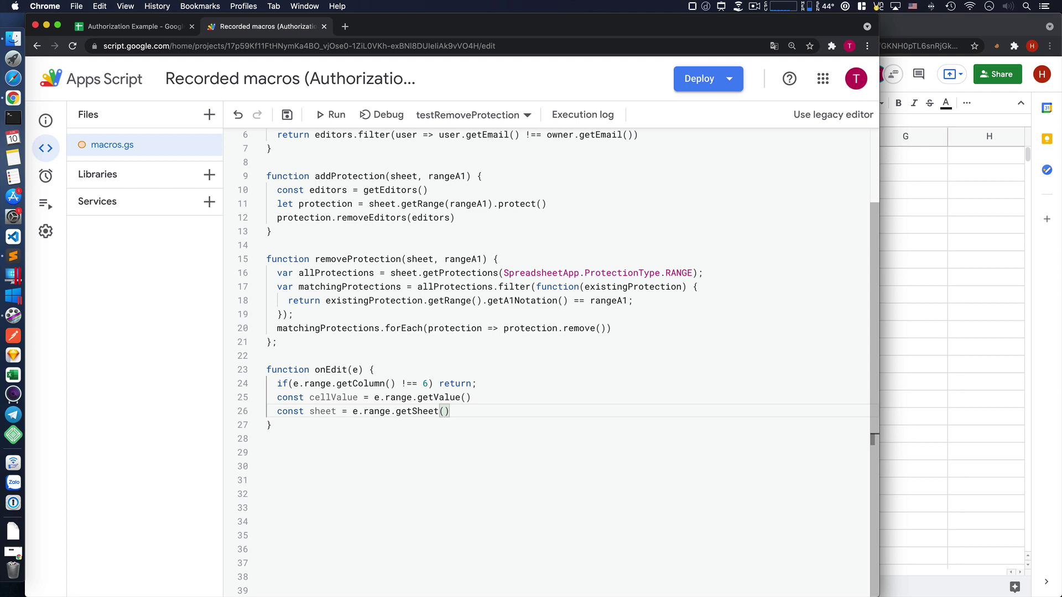
key(Return)
text(c)
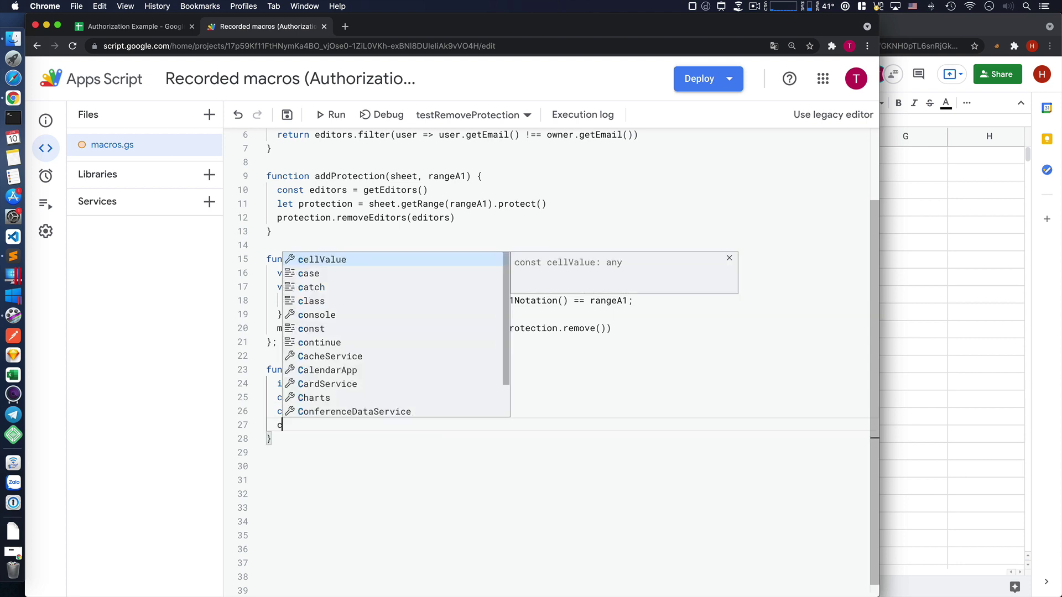
text(onst row = e)
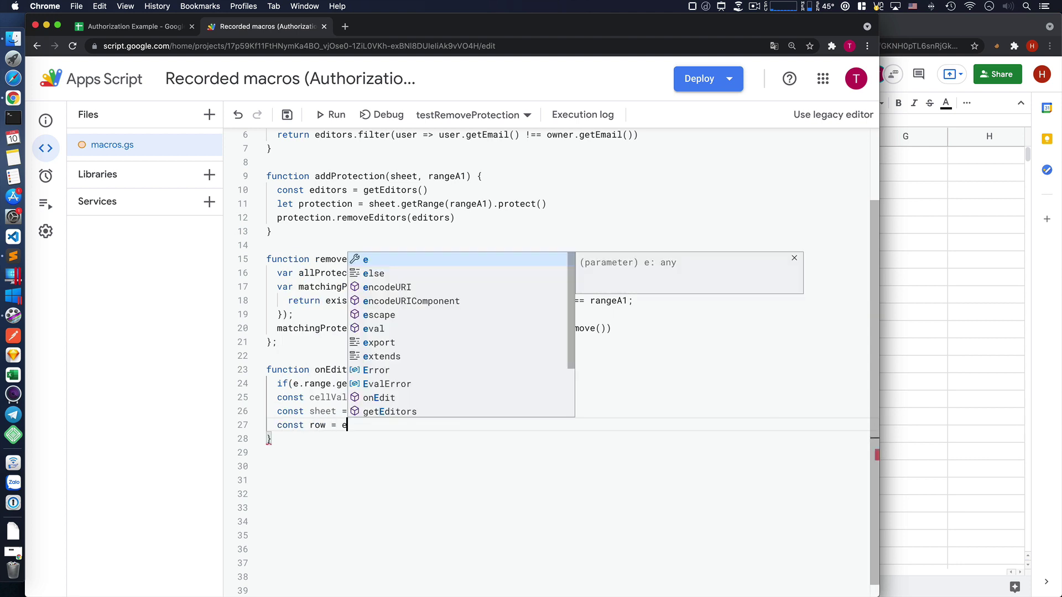
text(.range.)
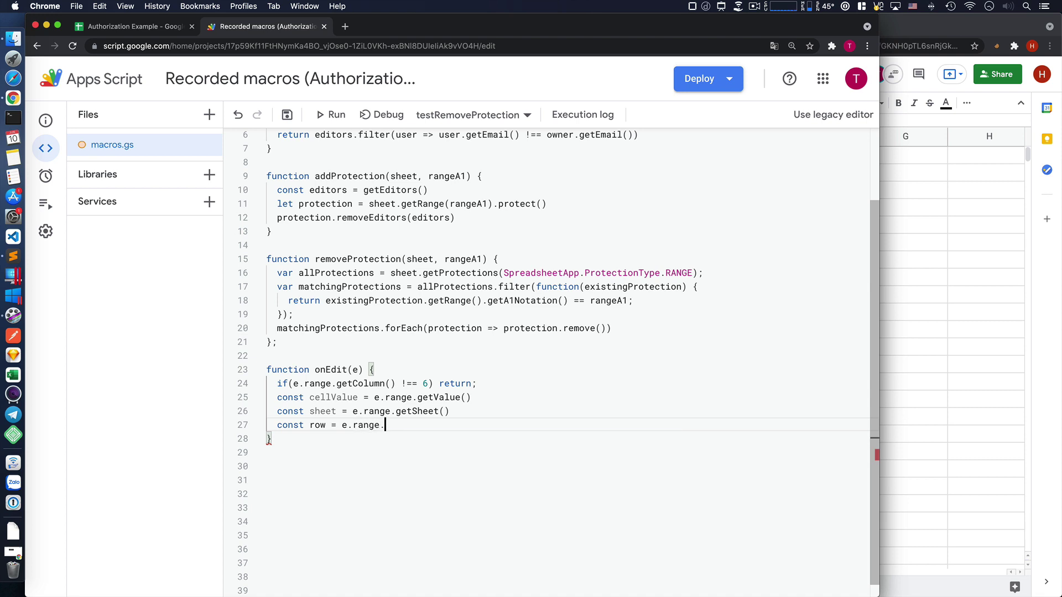
text(getRo)
key(Return)
text(()
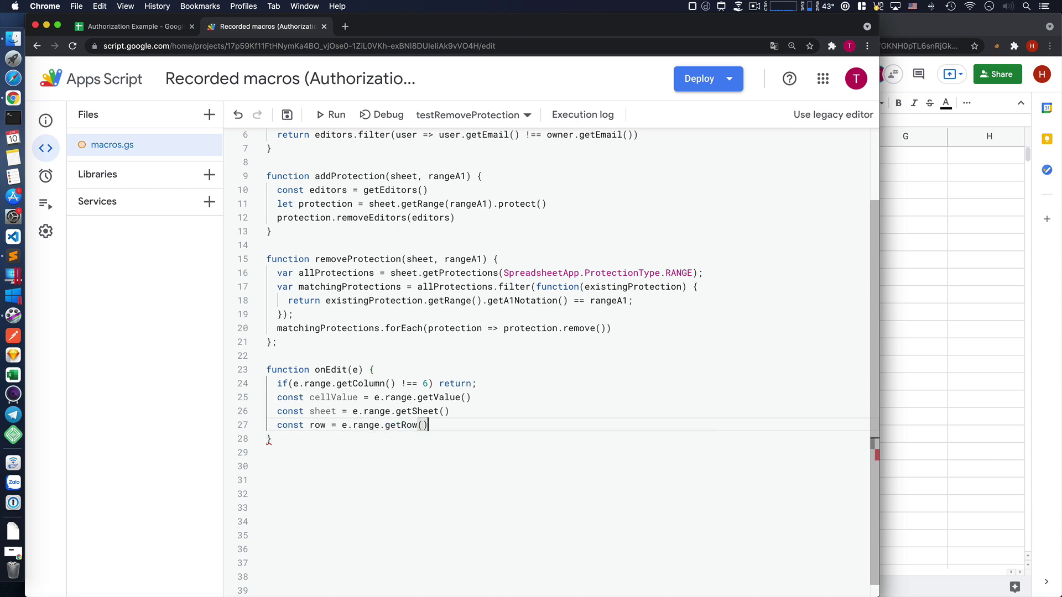
text())
key(Return)
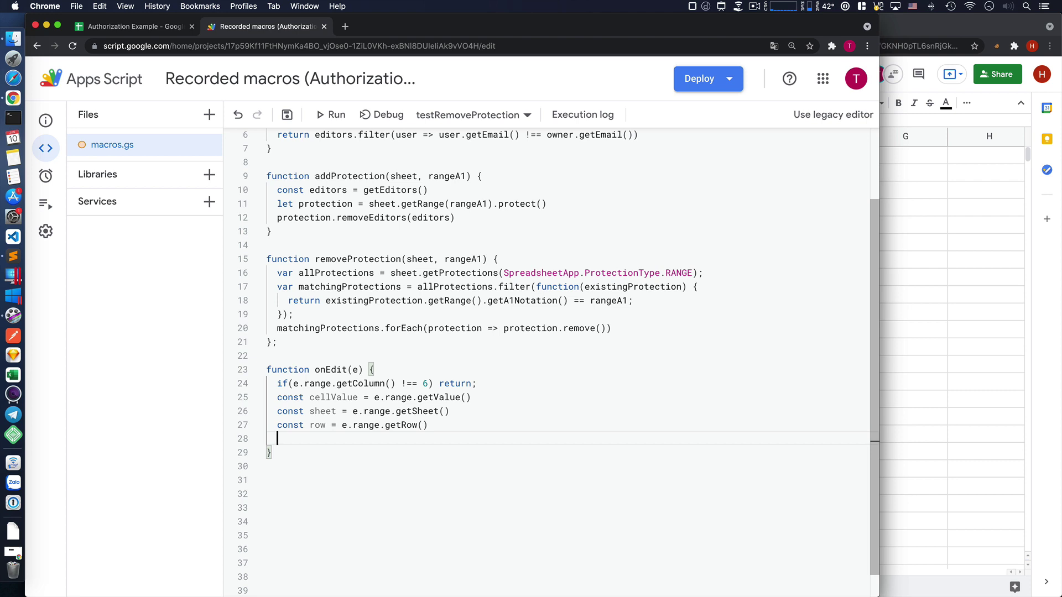
- Begin const rangeToLock = ` as a template string and zoom the page to 150%
scroll(643, 363, up, 3)
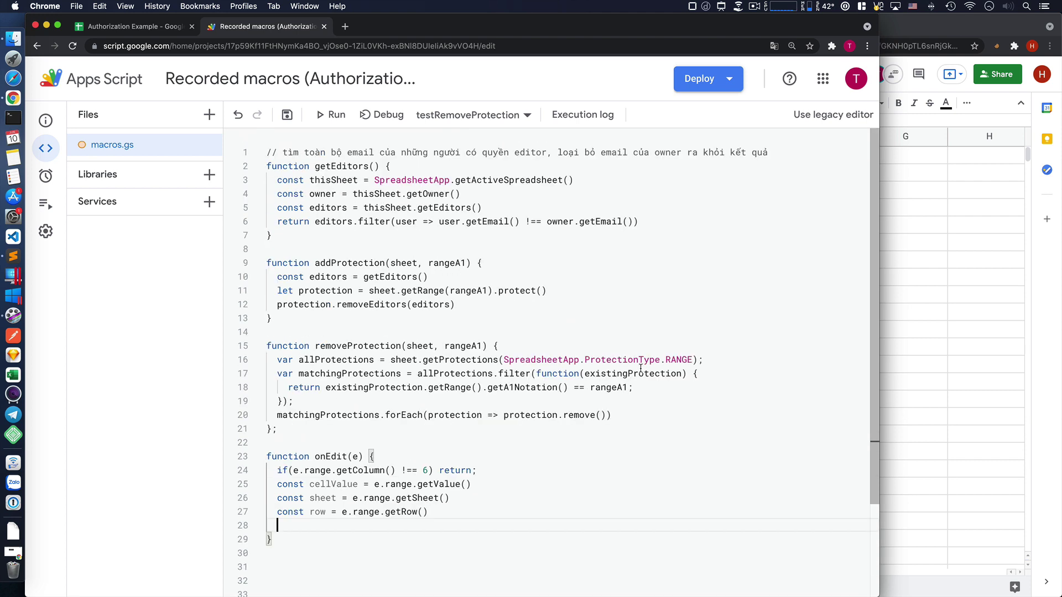
scroll(636, 369, down, 1)
scroll(638, 370, down, 3)
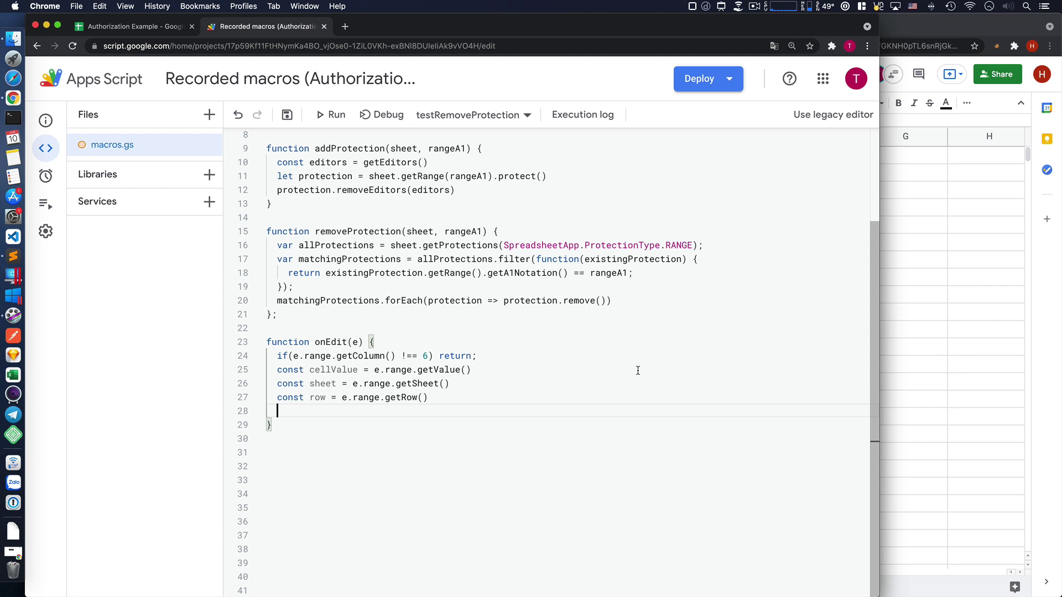
text(const r)
text(angeT)
text(oLock = )
text(`)
key(super+equal)
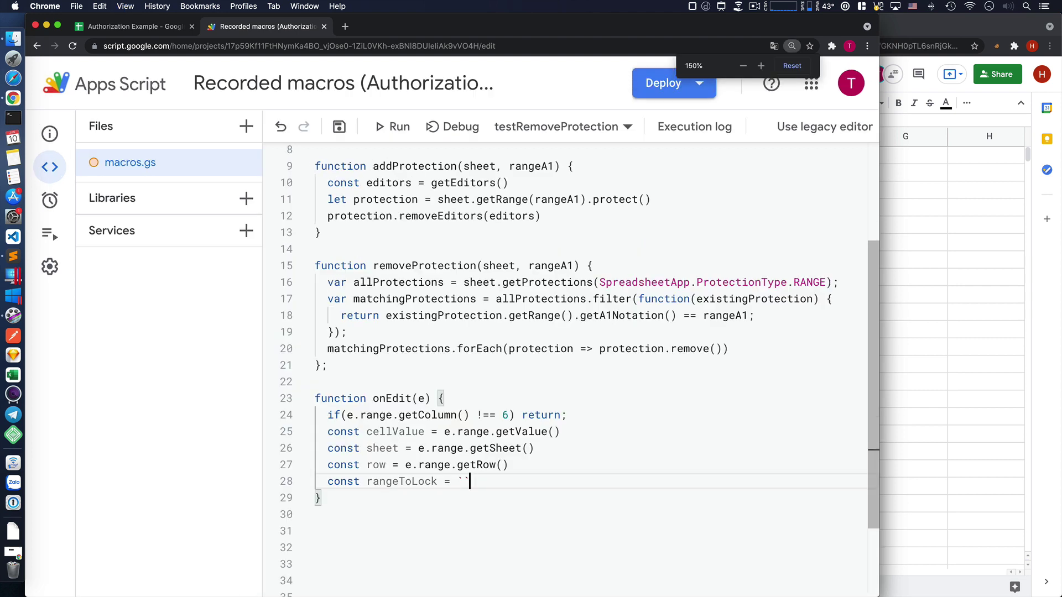
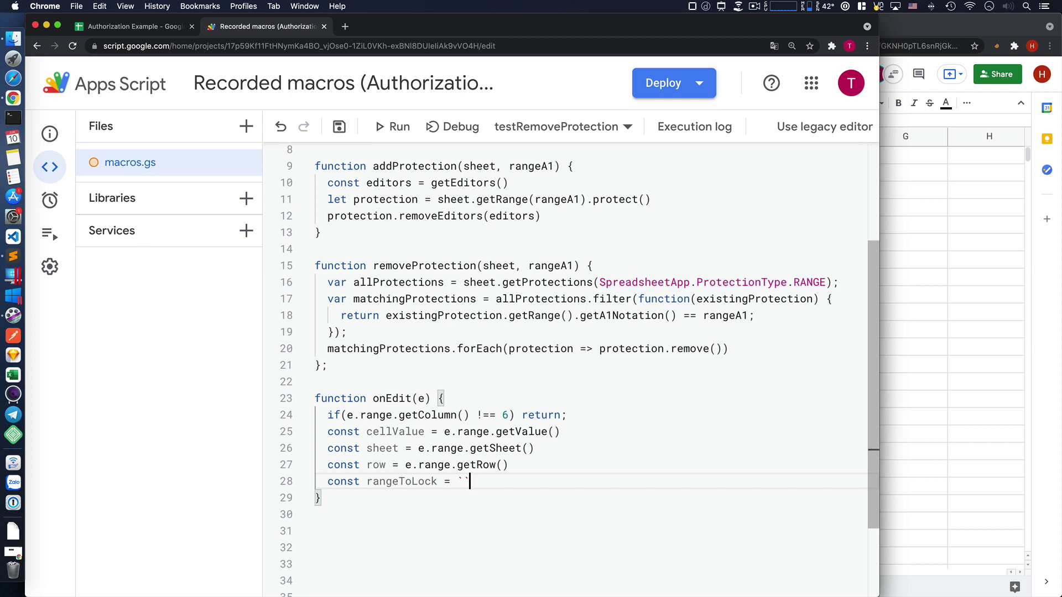
- Fill rangeToLock's template string with `${row}:${row}`
key(Left)
text(${r})
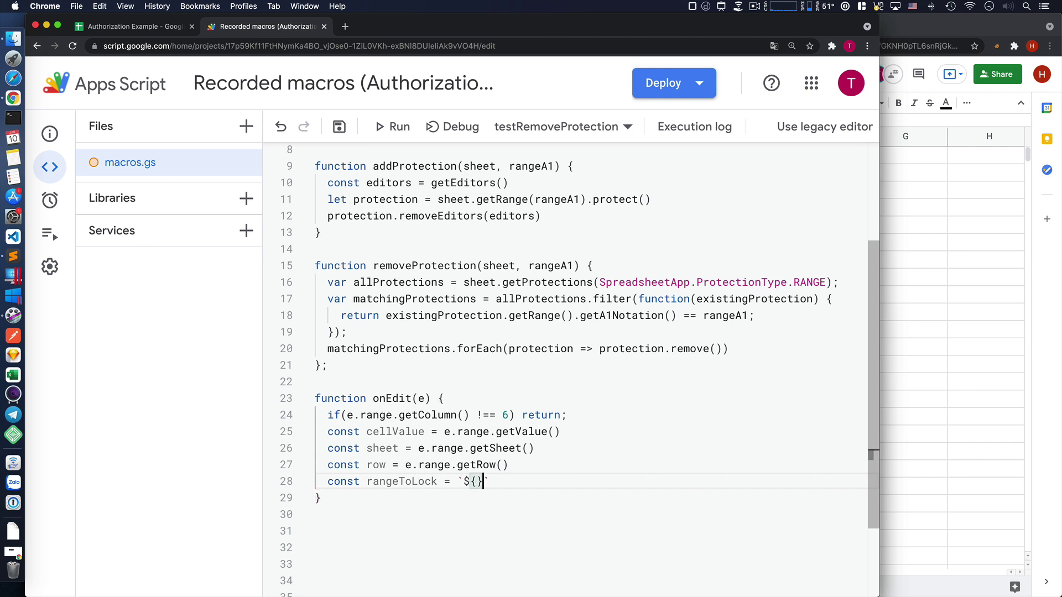
text(:)
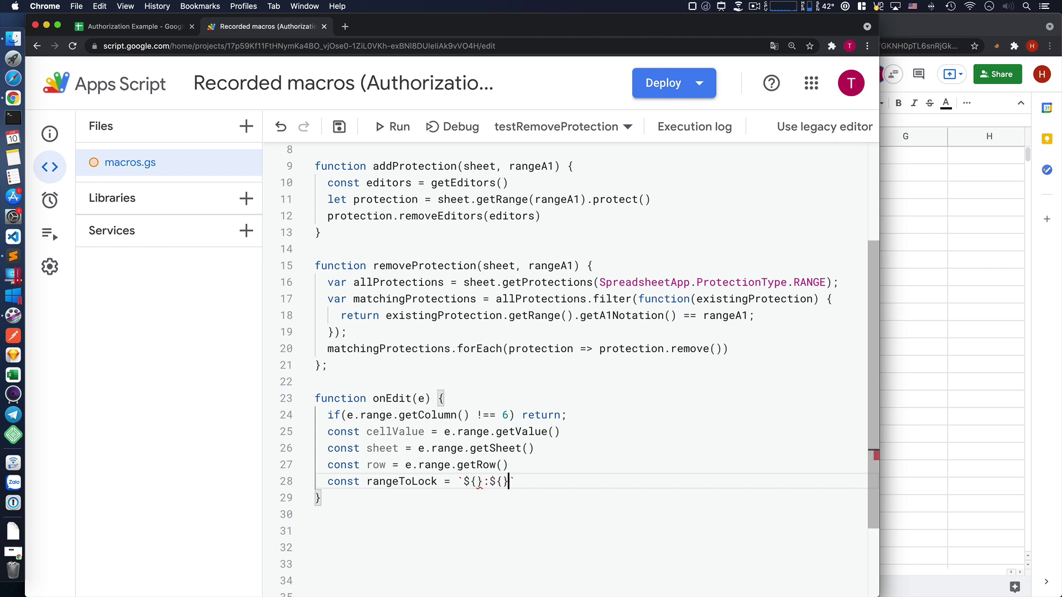
text(${})
key(Left)
key(Left)
key(Left)
text(ro)
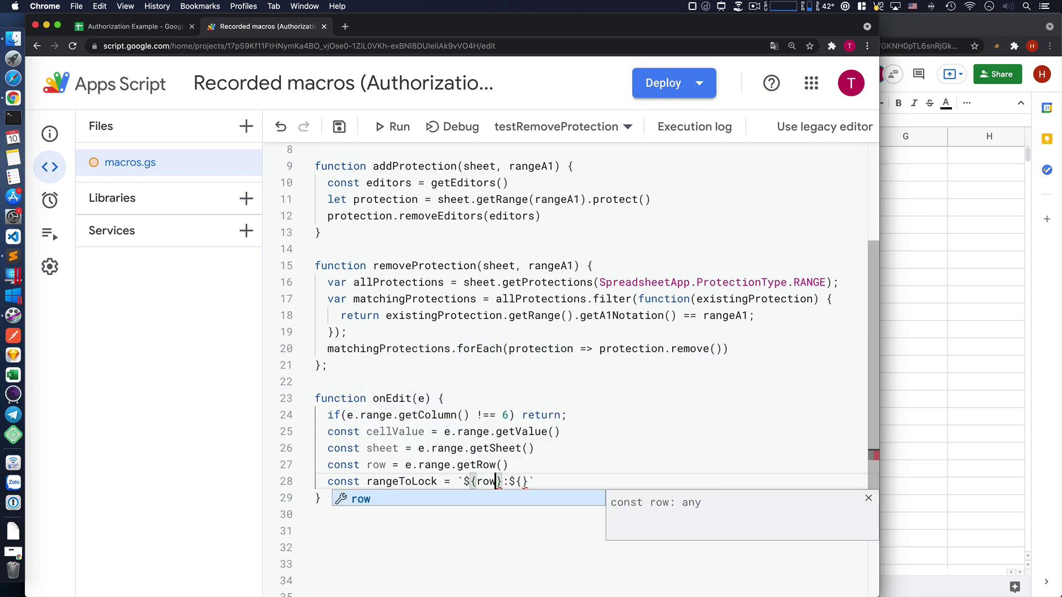
text(w)
key(Right)
key(Right)
key(Right)
text(row)
- Add blank lines below the rangeToLock line inside onEdit
key(End)
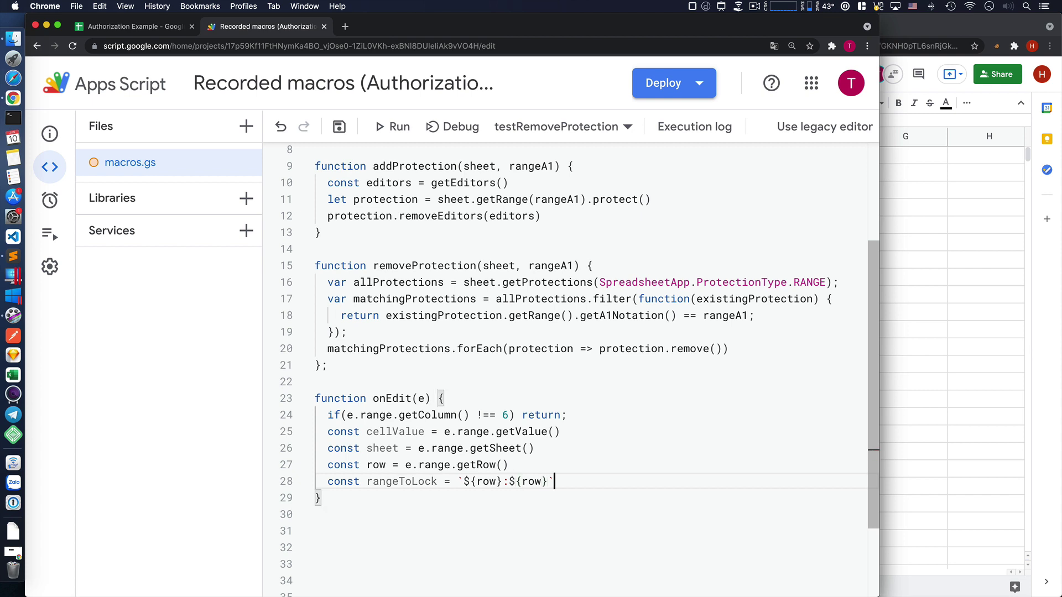
key(Return)
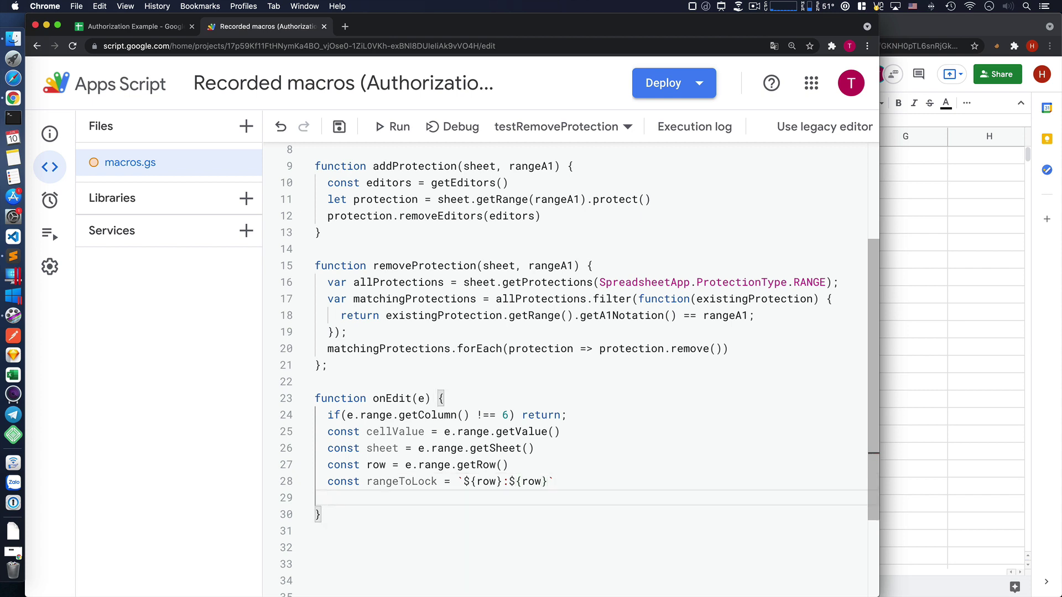
key(Return)
scroll(639, 370, down, 4)
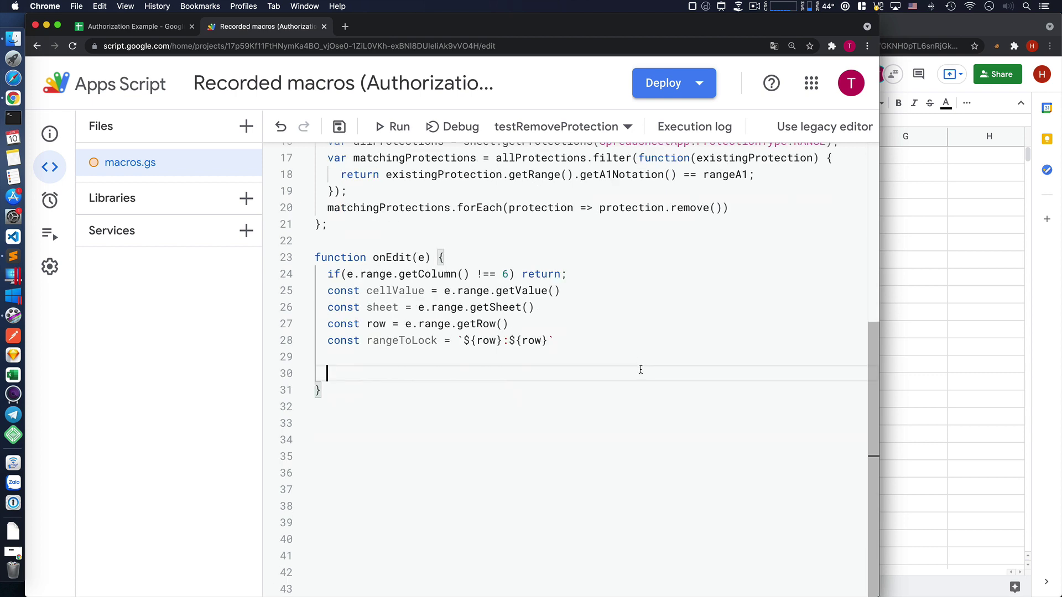
click(464, 439)
key(Down)
key(Down)
key(Down)
key(Down)
key(Down)
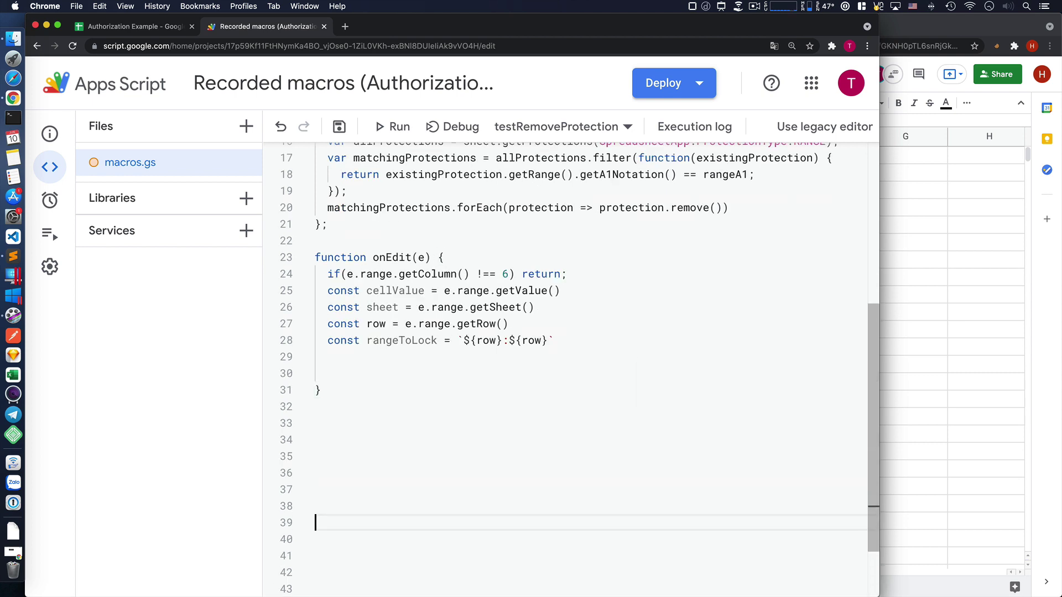
key(Down)
key(Down)
key(Down)
key(Down)
key(Down)
key(Down)
key(Down)
key(Down)
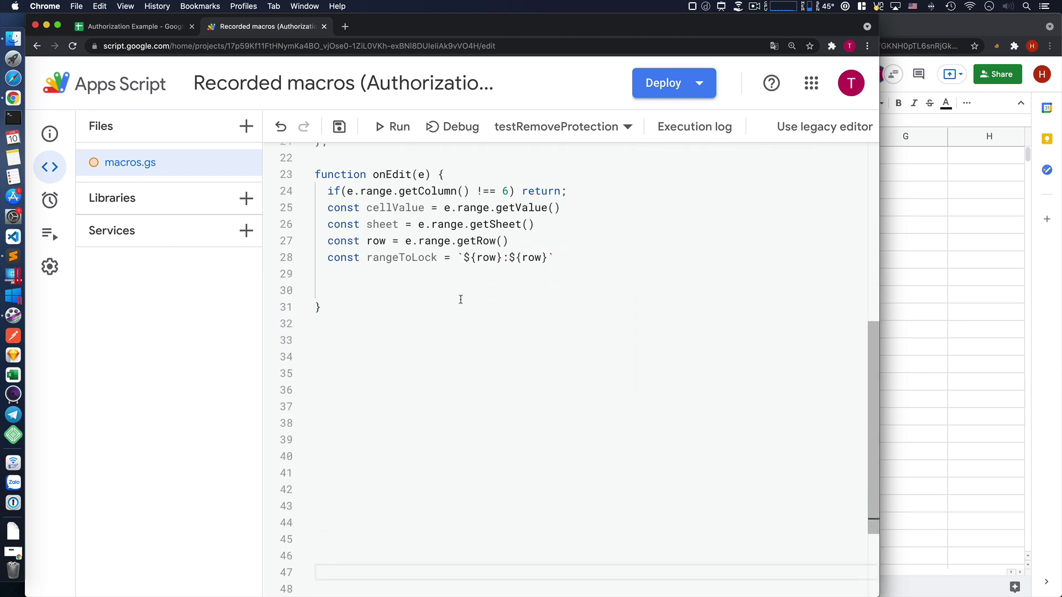
click(451, 291)
- Start an if(cellValue === "lock") branch with an empty body
key(Tab)
text(if()
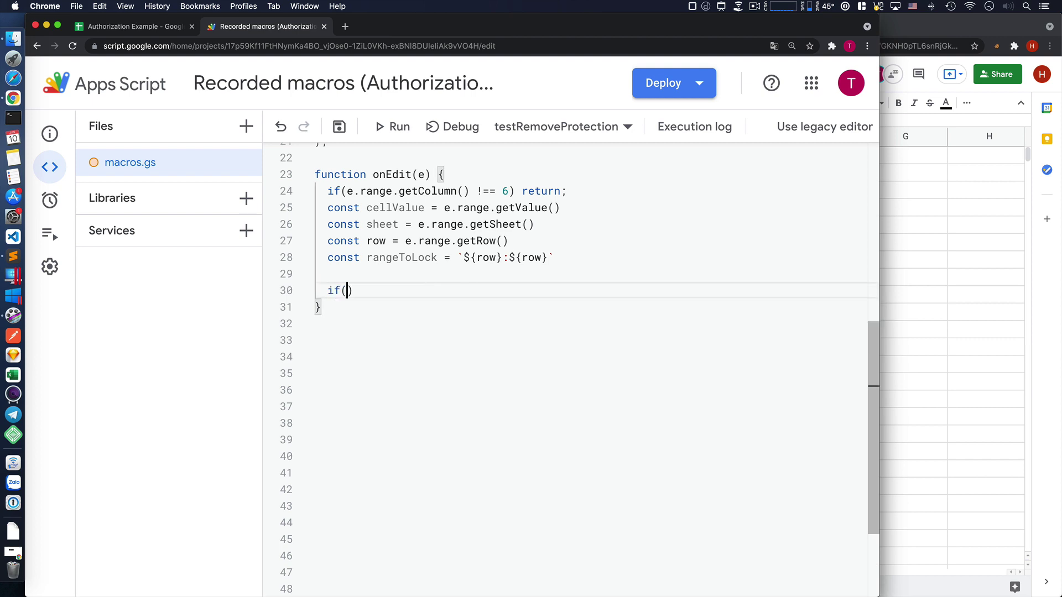
text(cellValue ==)
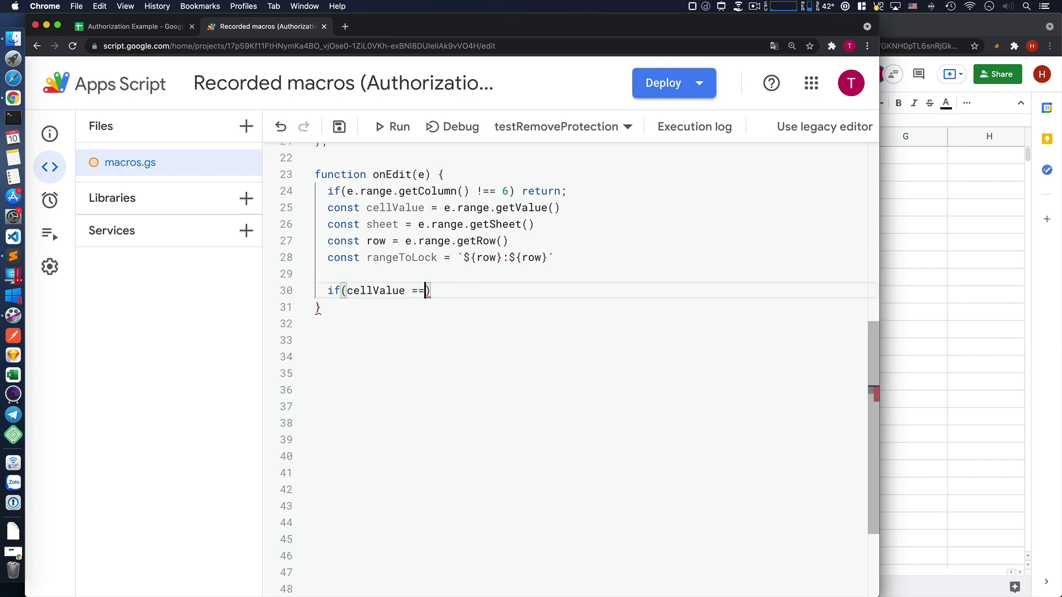
text(= "loc)
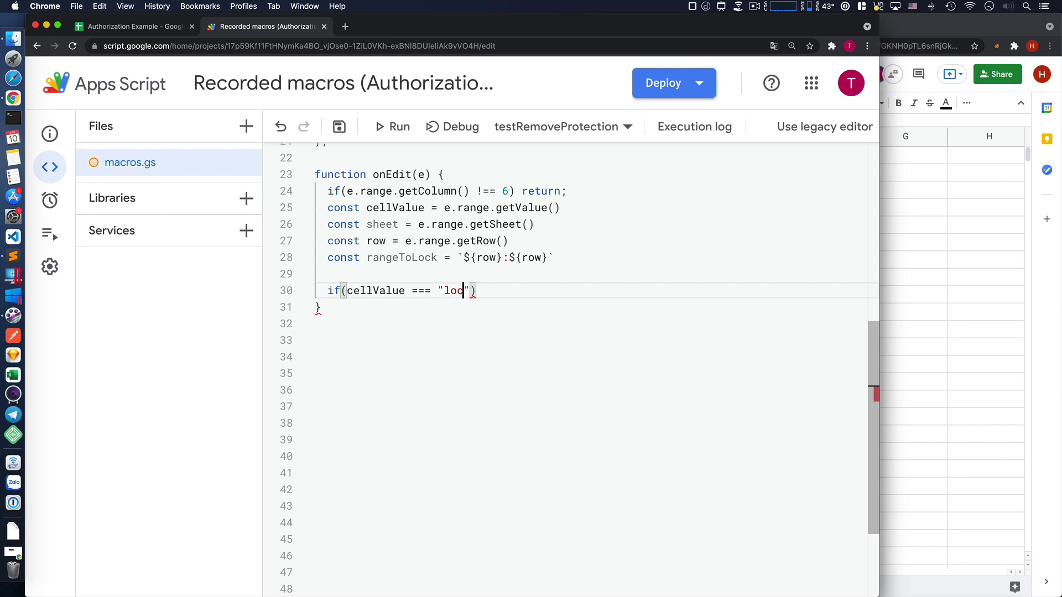
text(k)
key(Right)
text({)
key(Return)
scroll(544, 419, down, 1)
scroll(544, 419, down, 4)
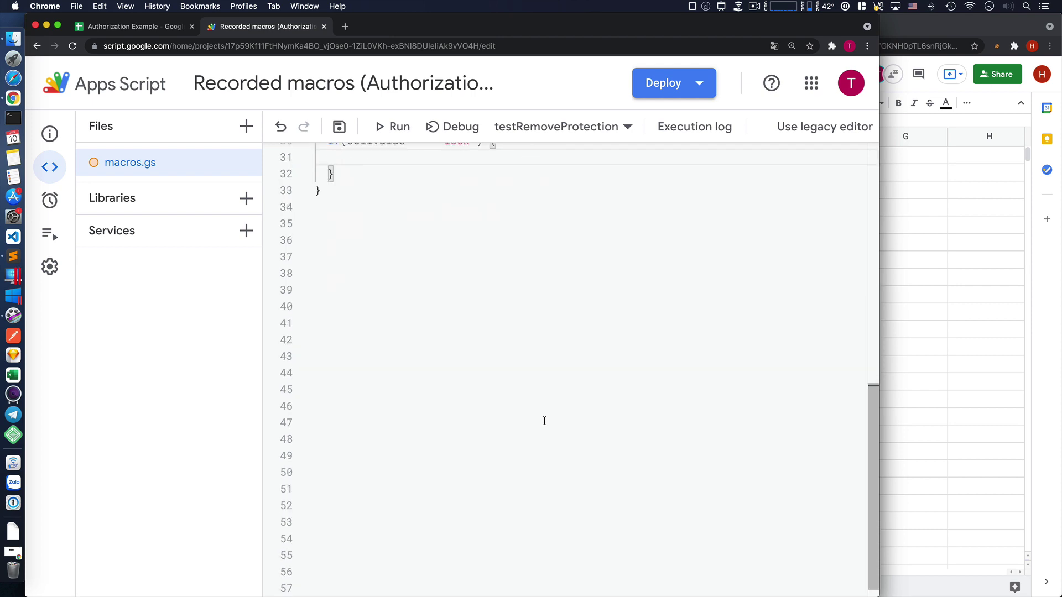
scroll(545, 421, up, 2)
key(Down)
- Add an else if(cellValue === "unlock") branch with an empty body
text(else)
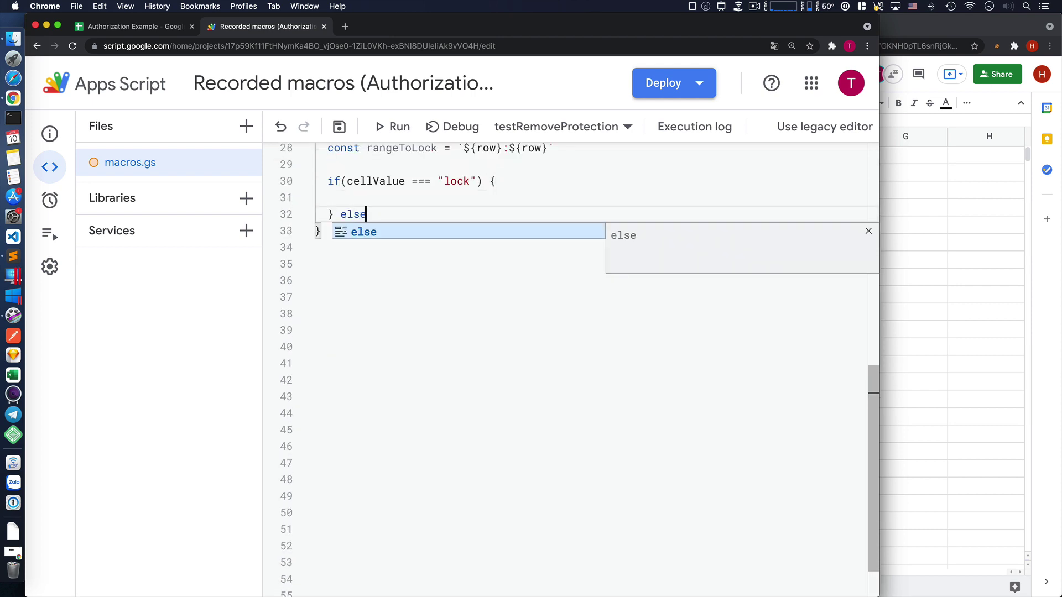
text( if(cellValue)
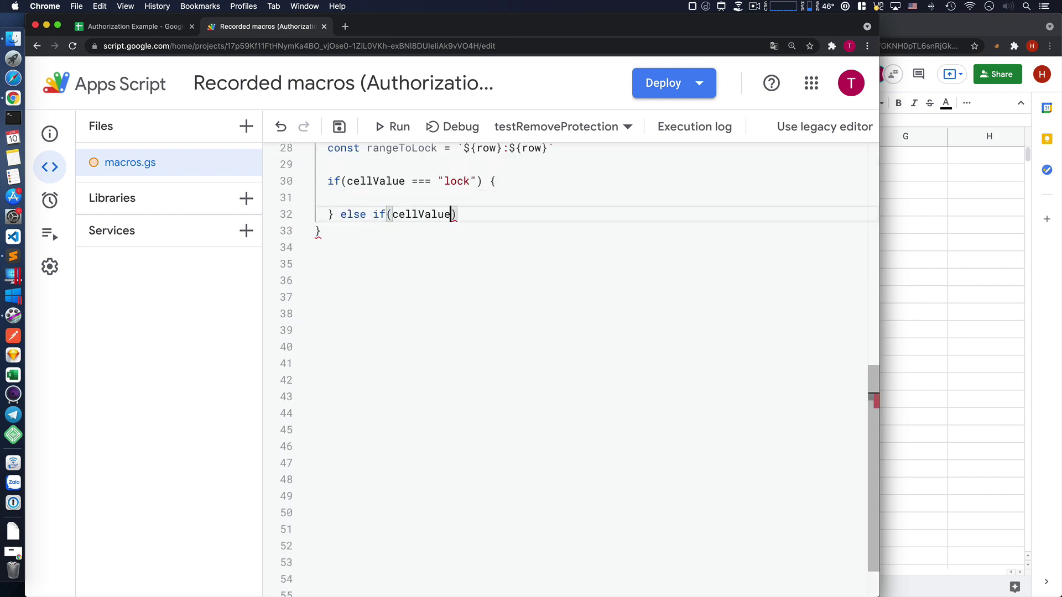
text( === "u)
text(nlock"))
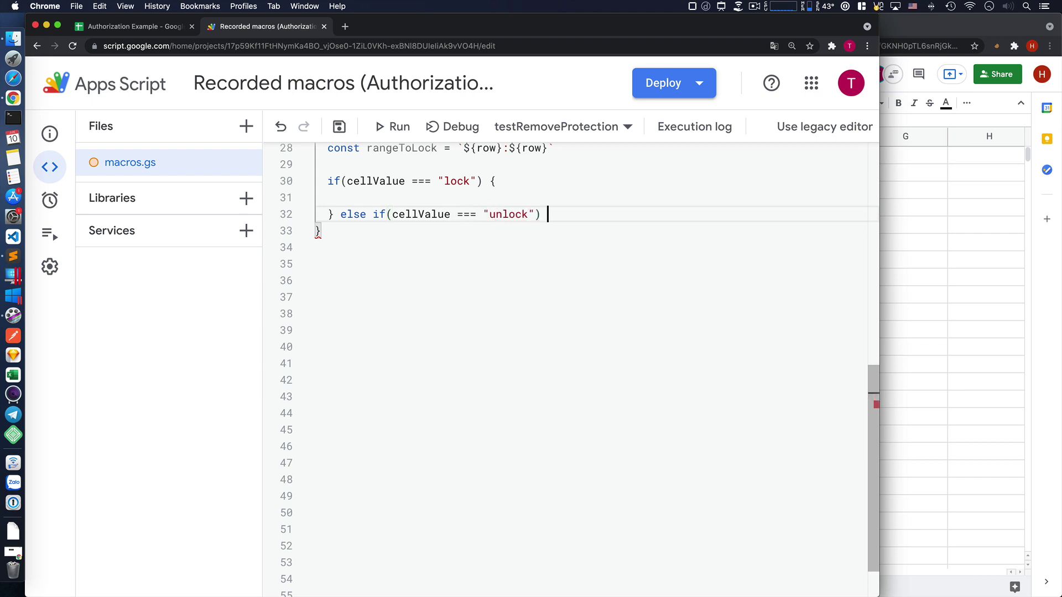
text( {)
key(Return)
scroll(524, 467, up, 1)
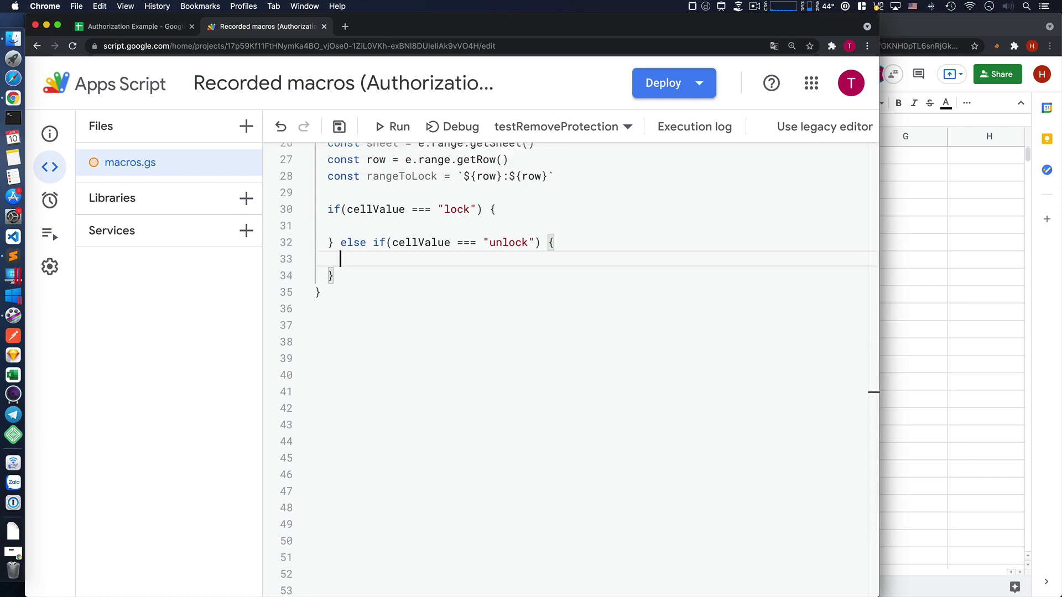
scroll(470, 503, up, 1)
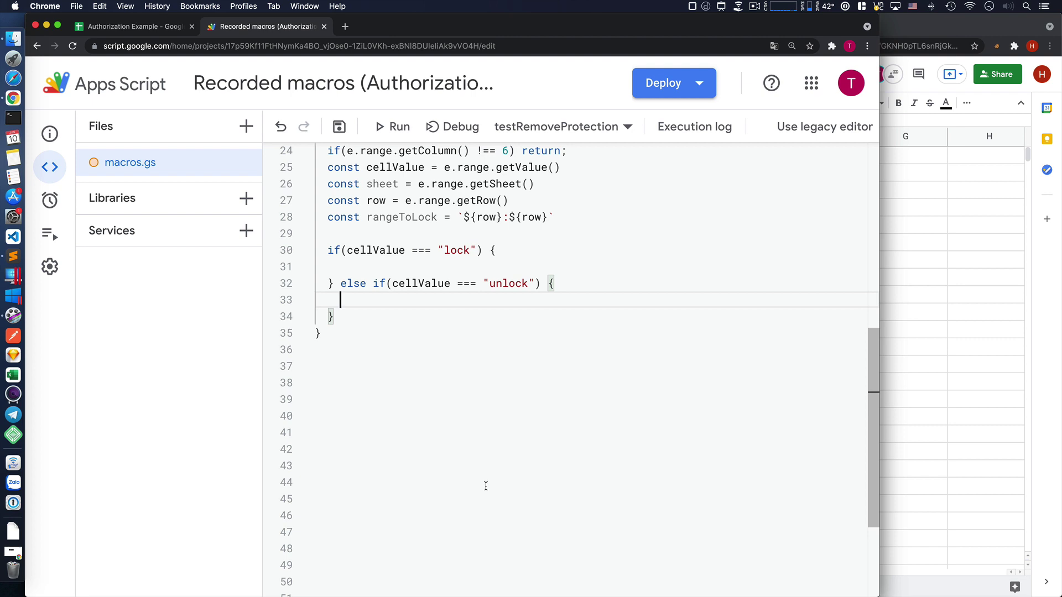
scroll(474, 455, up, 1)
- Call addProtection(sheet, rangeToLock) inside the lock branch, copying the function name from its definition
scroll(470, 443, up, 8)
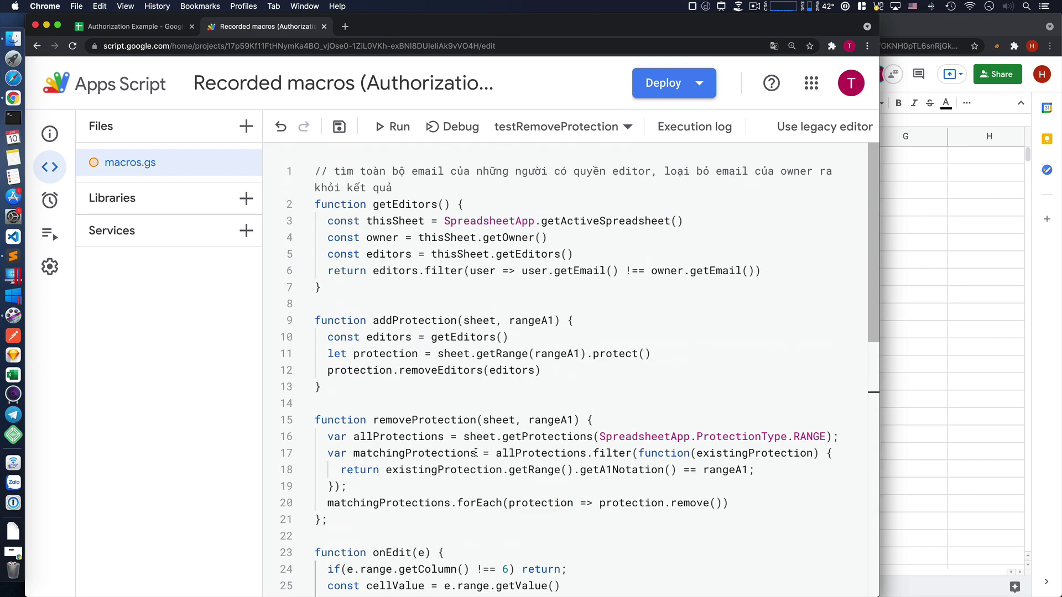
double_click(431, 308)
key(super+c)
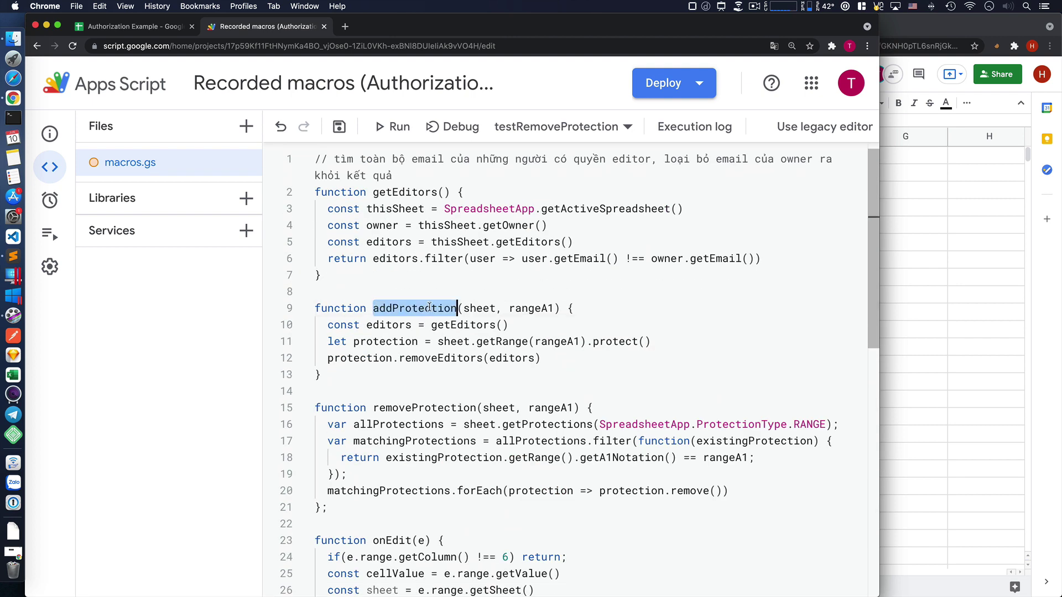
scroll(524, 358, down, 8)
click(410, 266)
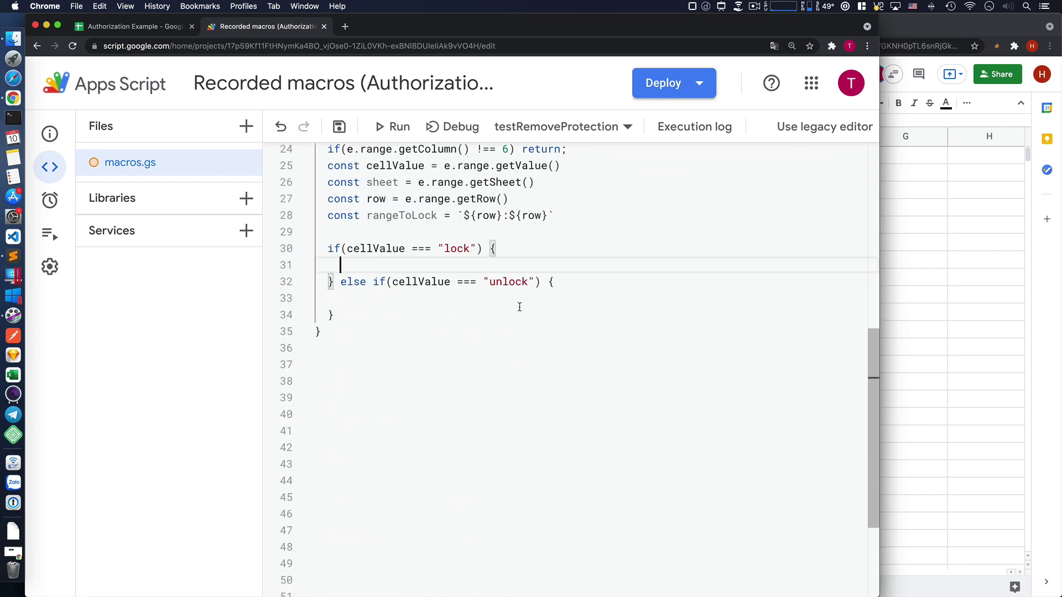
key(super+v)
text((sheet)
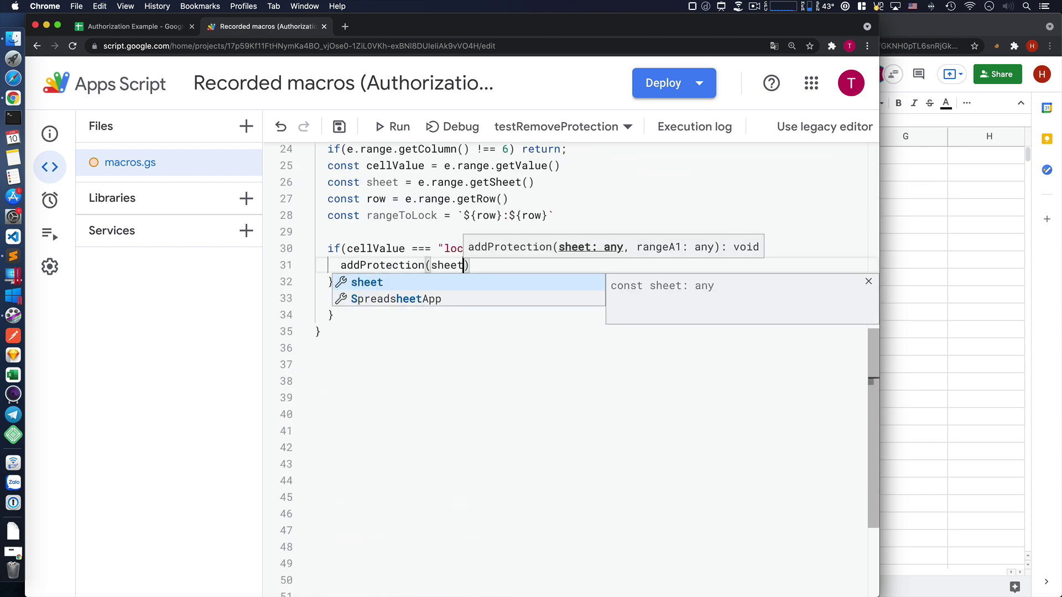
text(, ran)
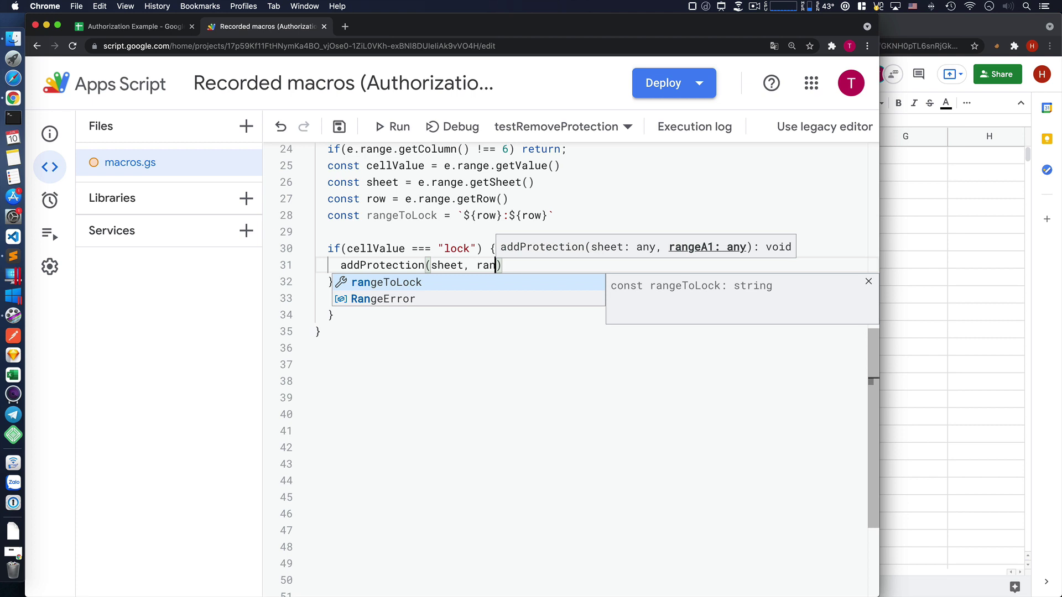
key(Return)
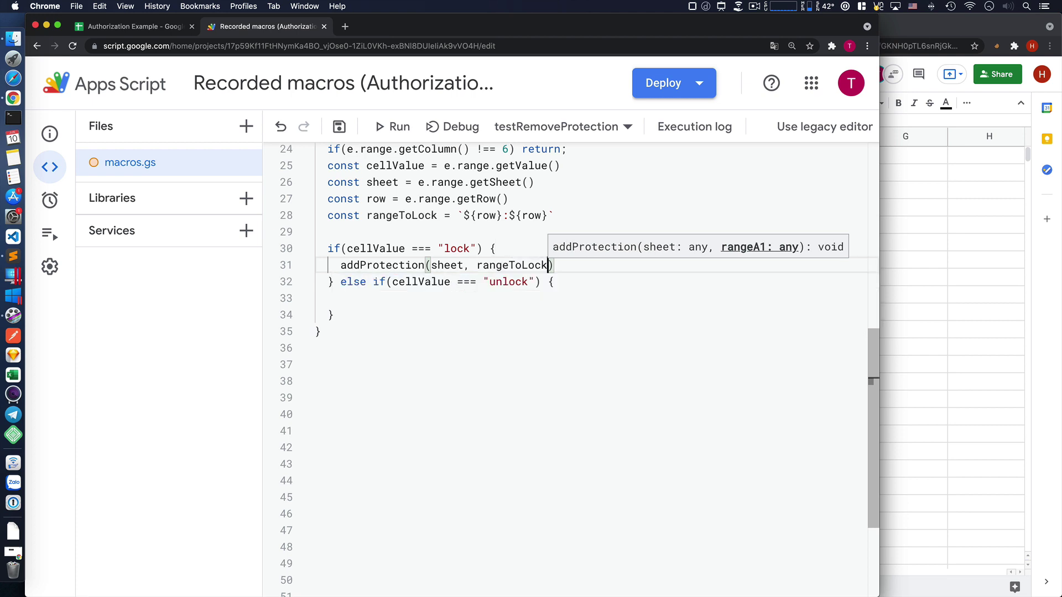
key(Right)
key(Down)
key(Down)
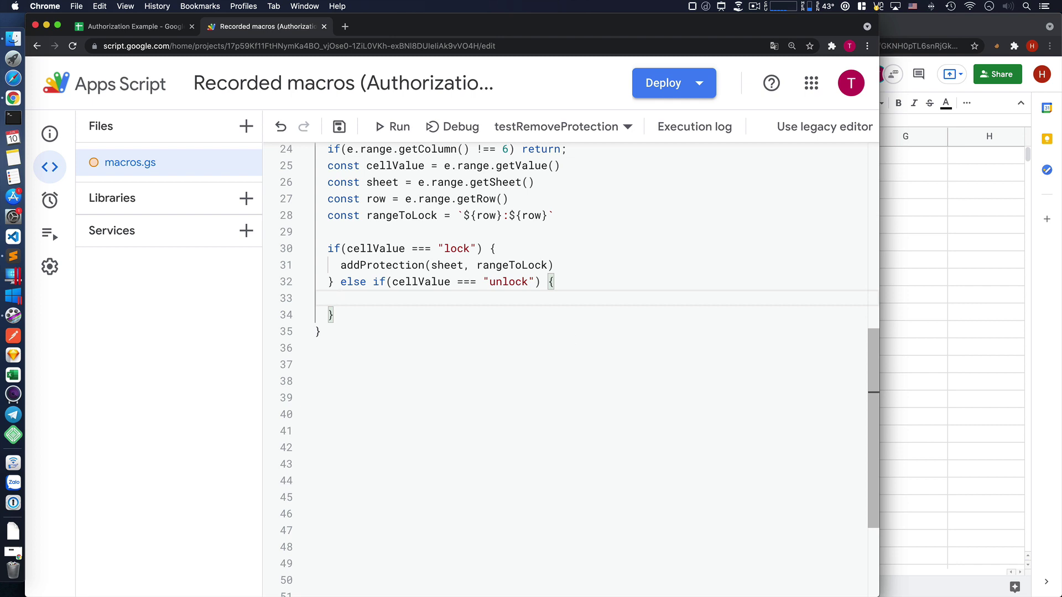
scroll(572, 339, up, 2)
scroll(572, 339, up, 6)
scroll(573, 339, up, 1)
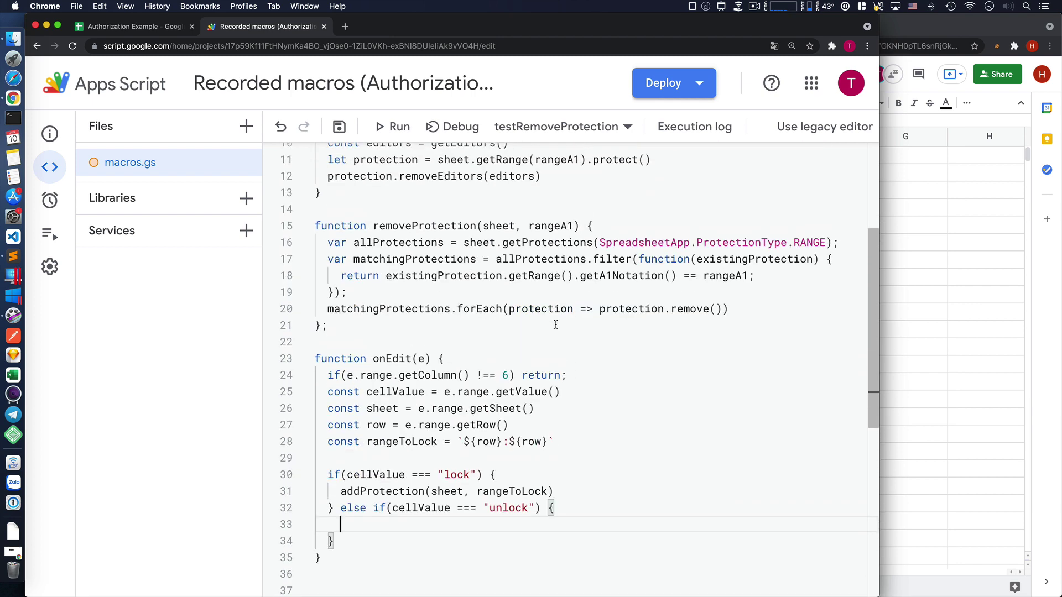
- Call removeProtection(sheet, rangeToLock) in the unlock branch and save the project
double_click(432, 222)
key(cmd+c)
scroll(417, 418, down, 5)
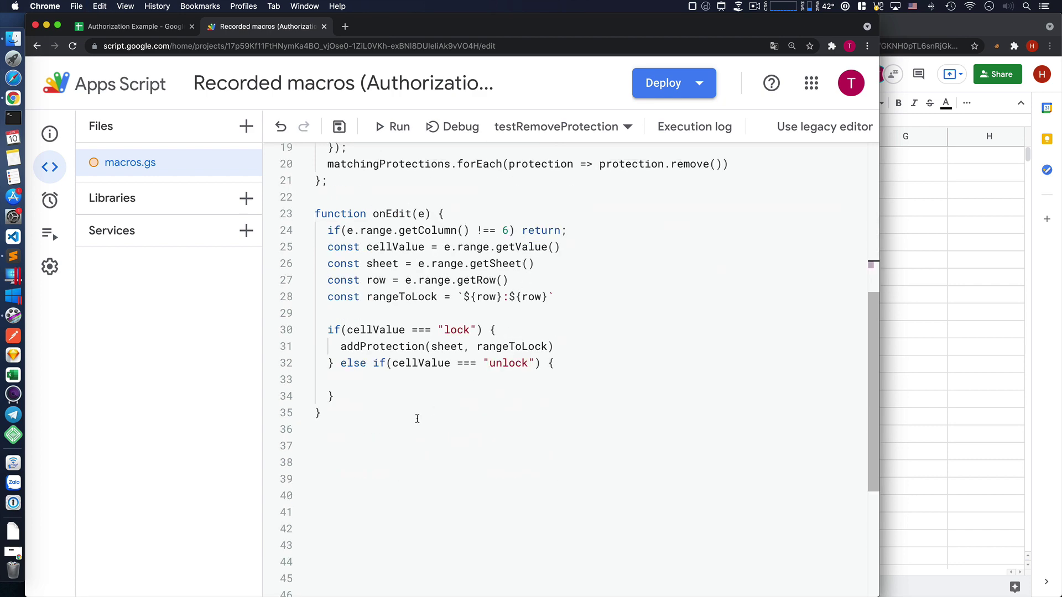
click(375, 385)
key(cmd+v)
text((shee)
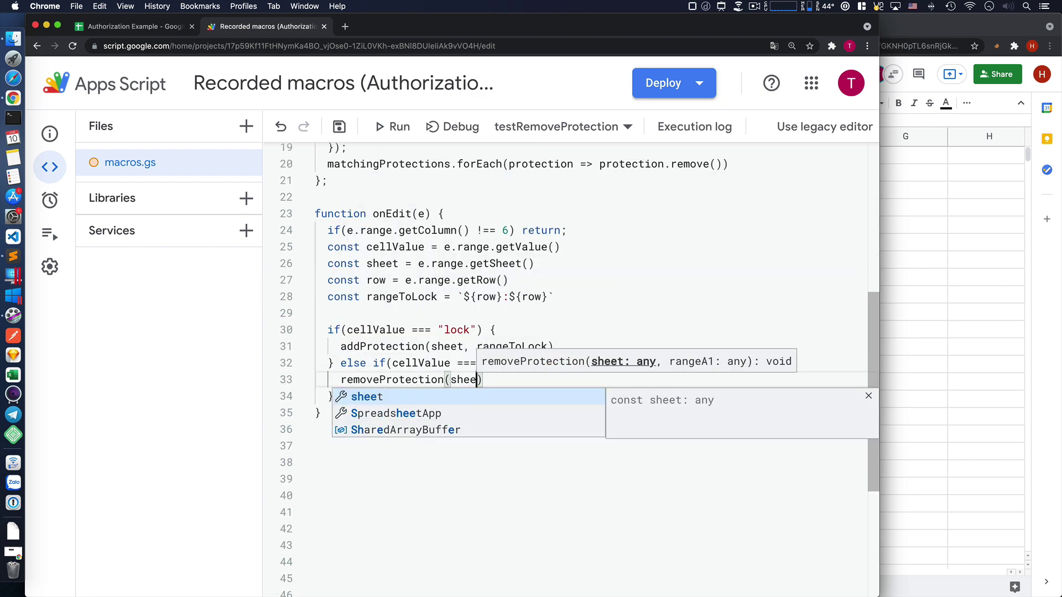
text(t,)
text(rang)
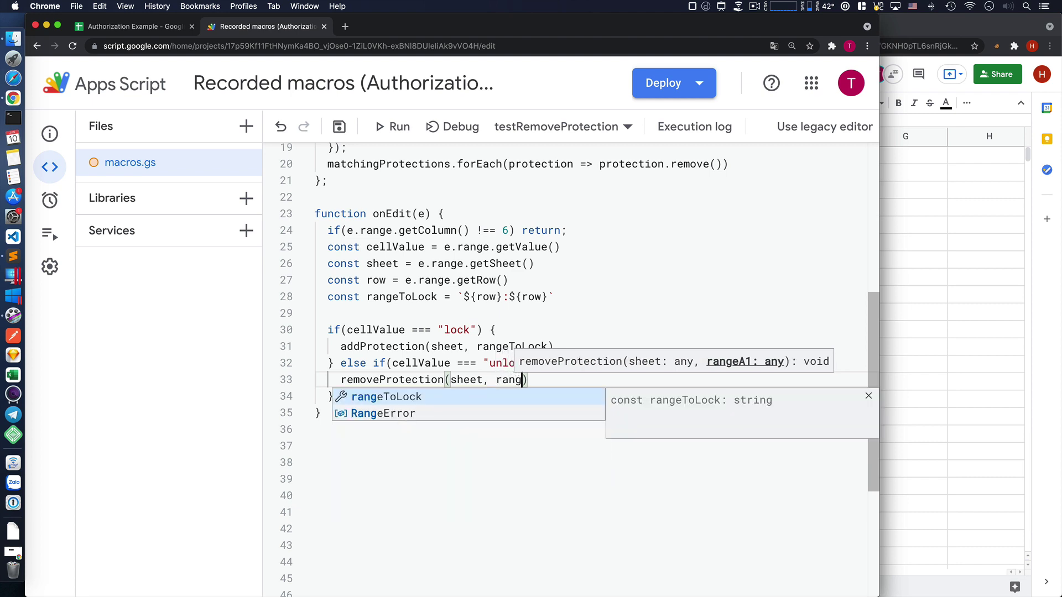
text(e)
key(Tab)
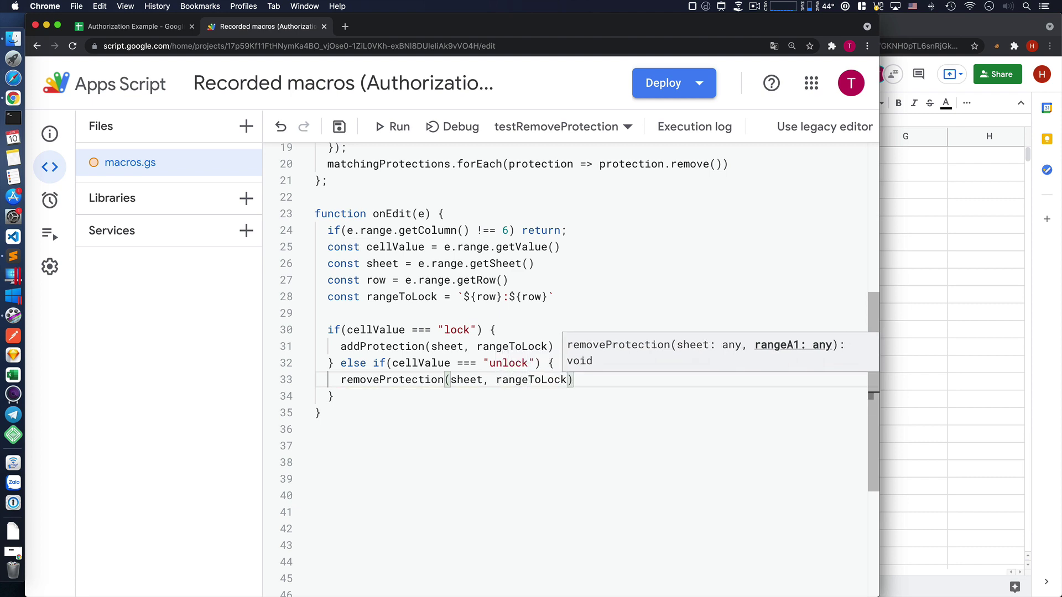
click(317, 429)
key(super+s)
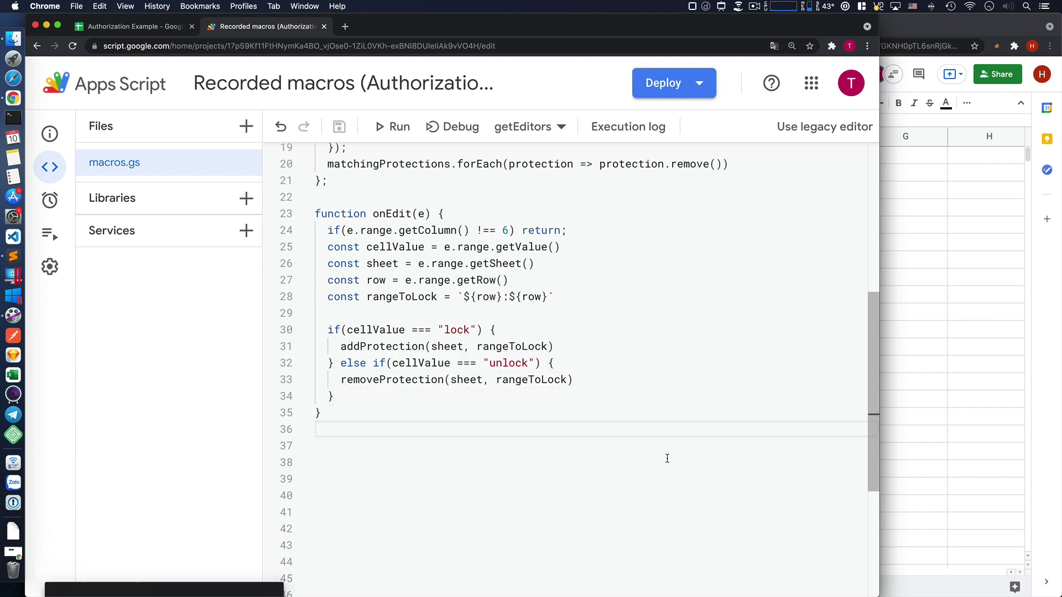
- Scroll back to the top of the code and switch to the Authorization Example spreadsheet
scroll(555, 458, up, 4)
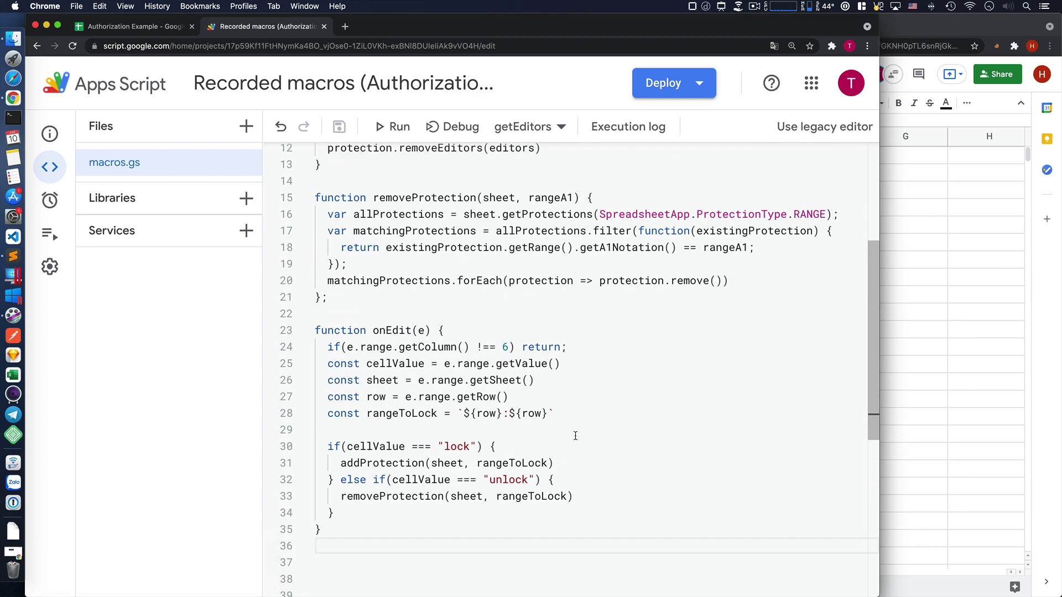
scroll(575, 436, up, 6)
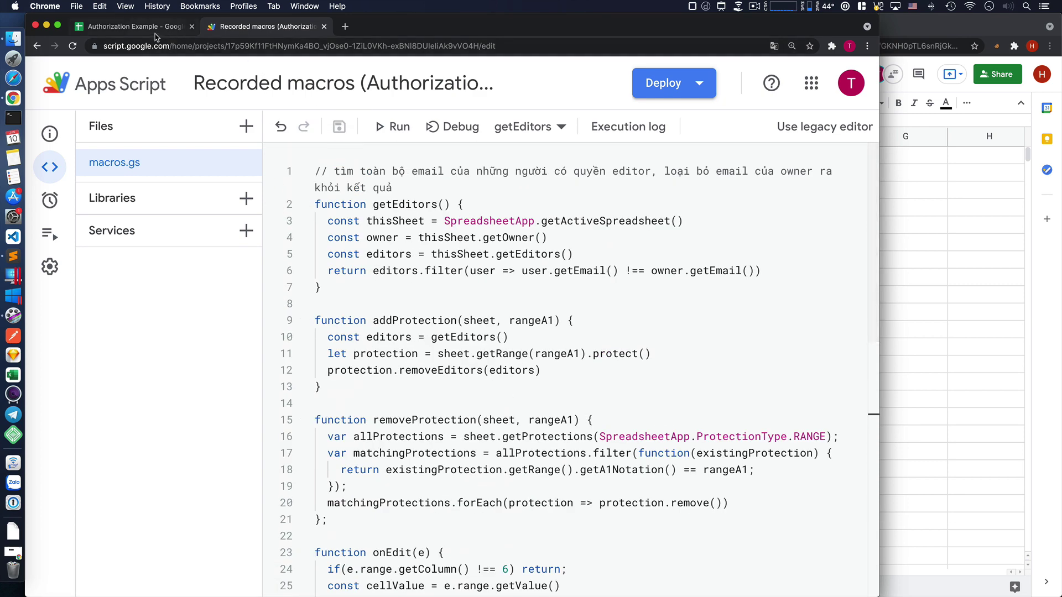
click(133, 27)
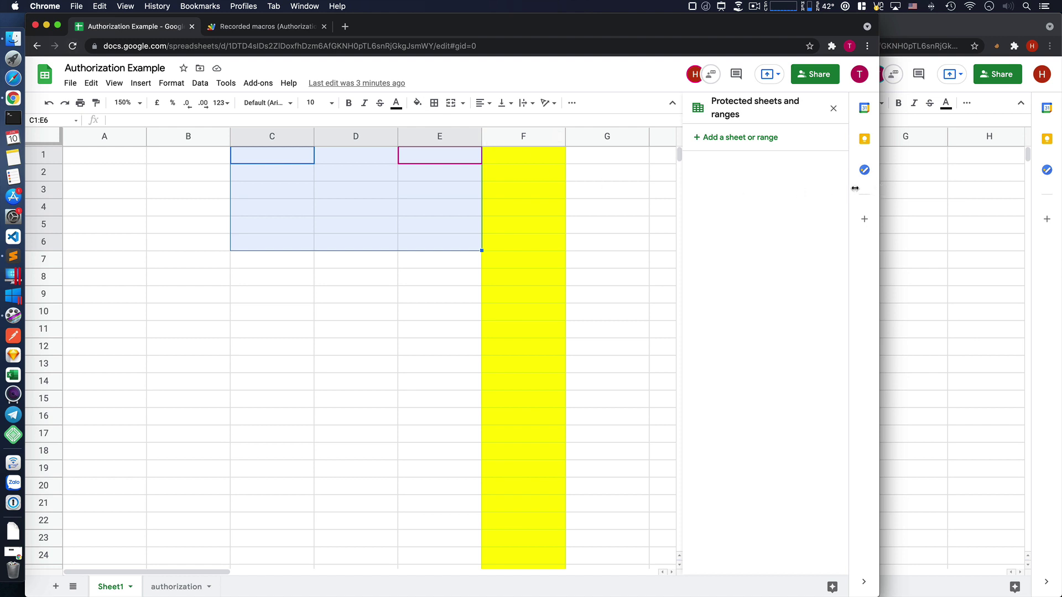
- Narrow the Authorization Example window beside its second copy and reload the spreadsheet
drag(874, 190, 616, 191)
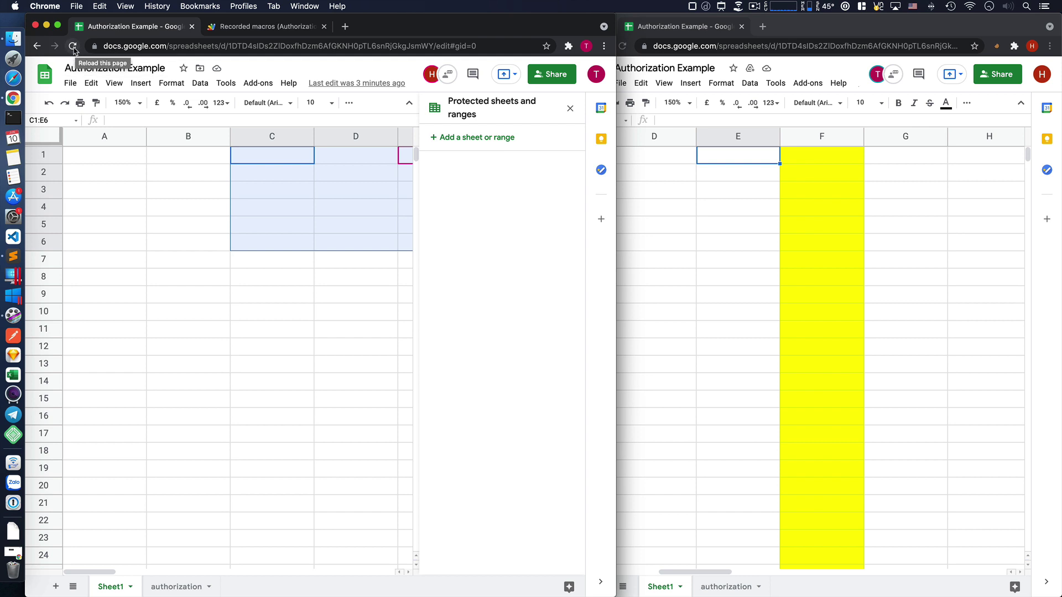
click(71, 48)
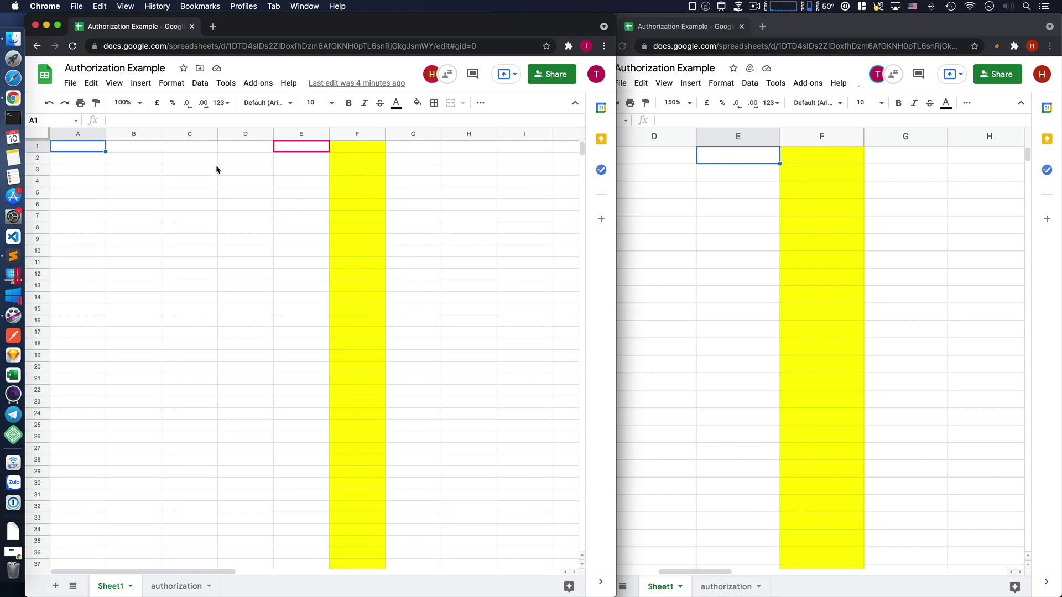
click(200, 84)
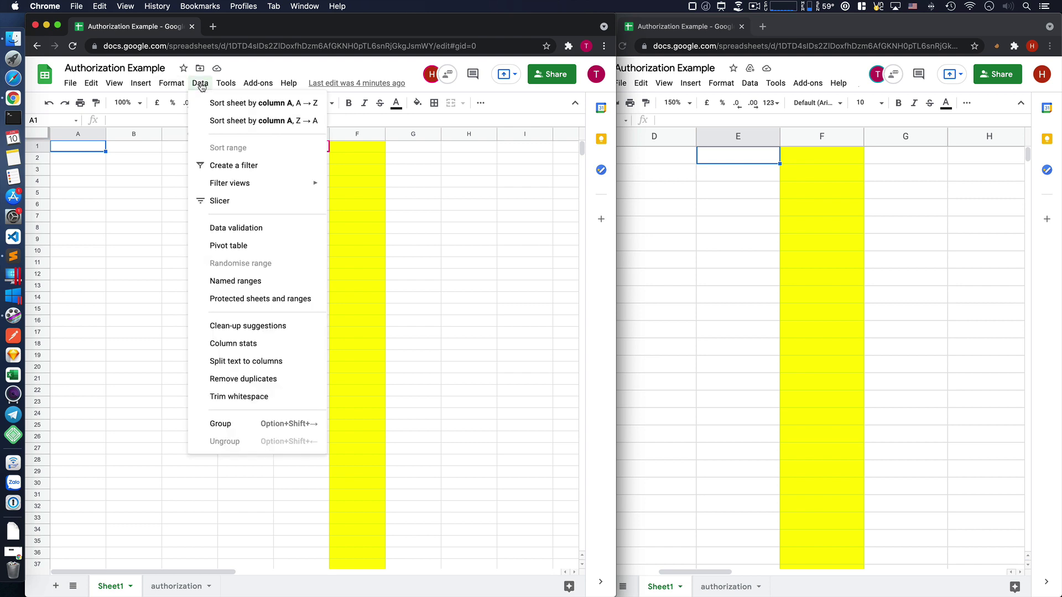
- Show the protected sheets and ranges list, then enter lock in F4 to protect row 4
click(267, 298)
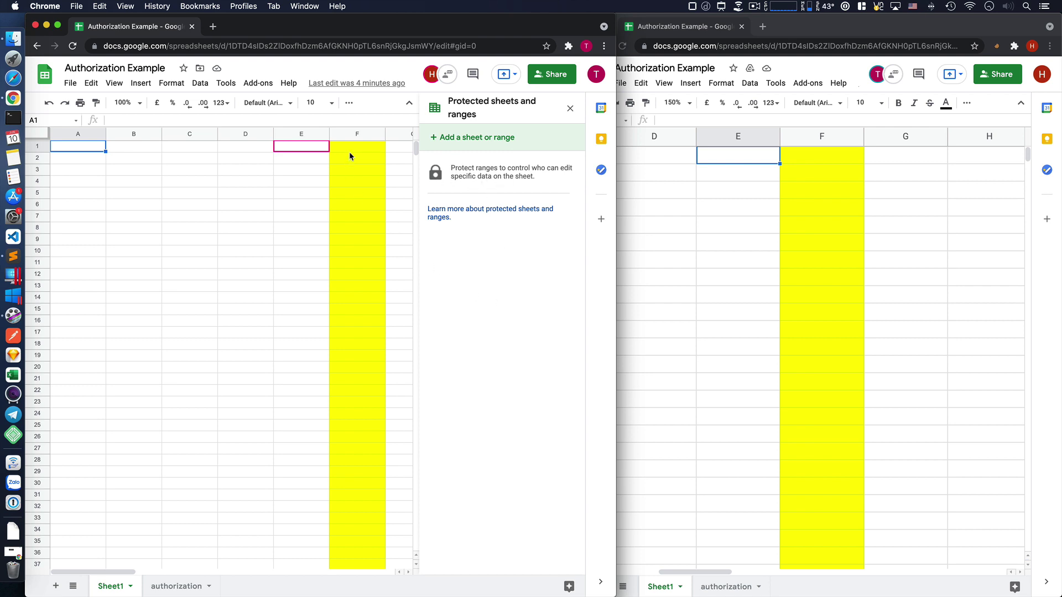
click(83, 182)
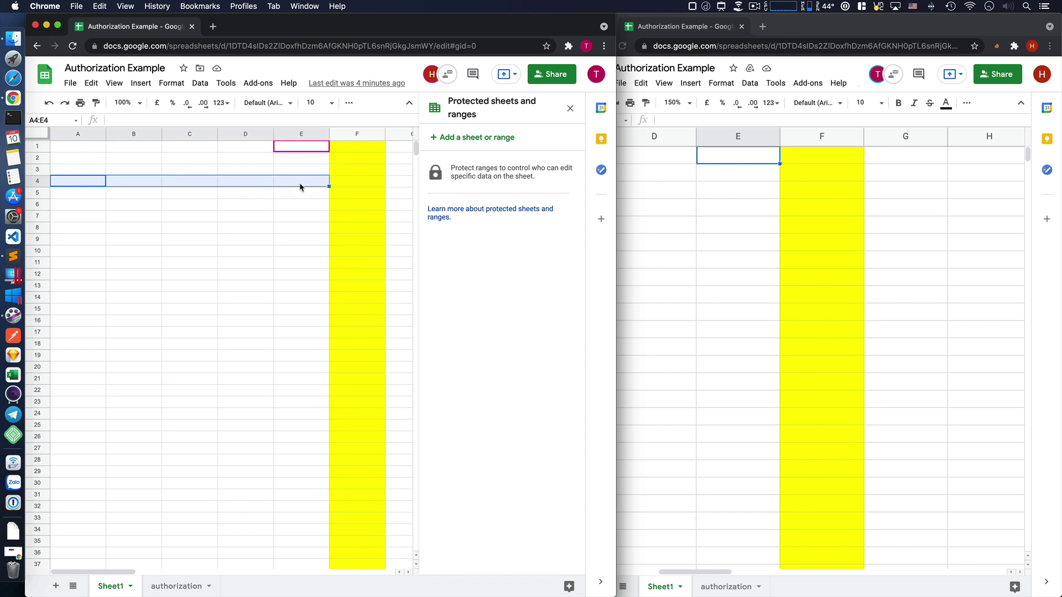
drag(79, 186, 368, 180)
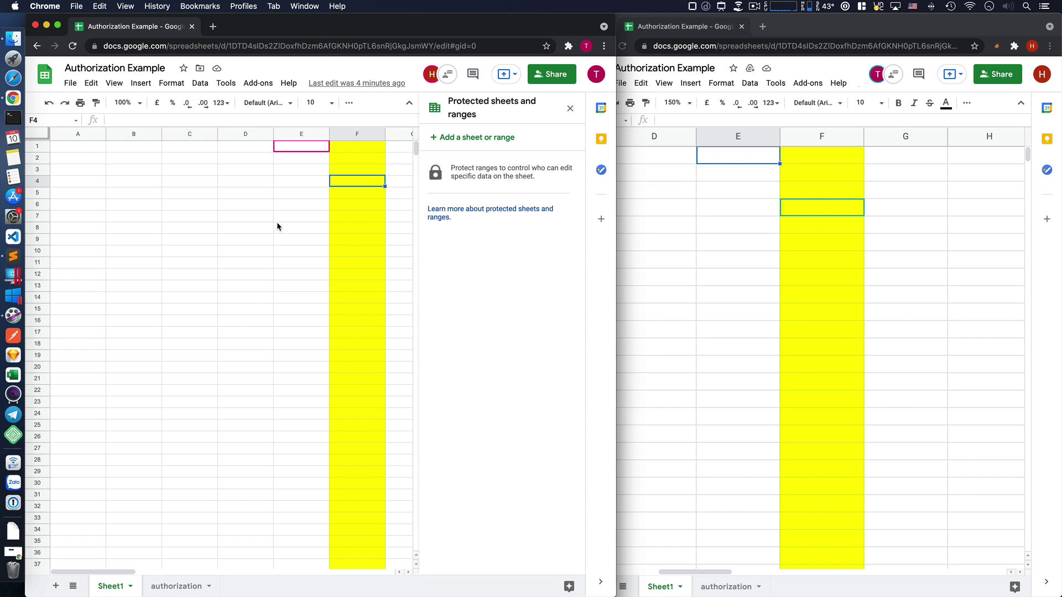
key(Return)
text(lock)
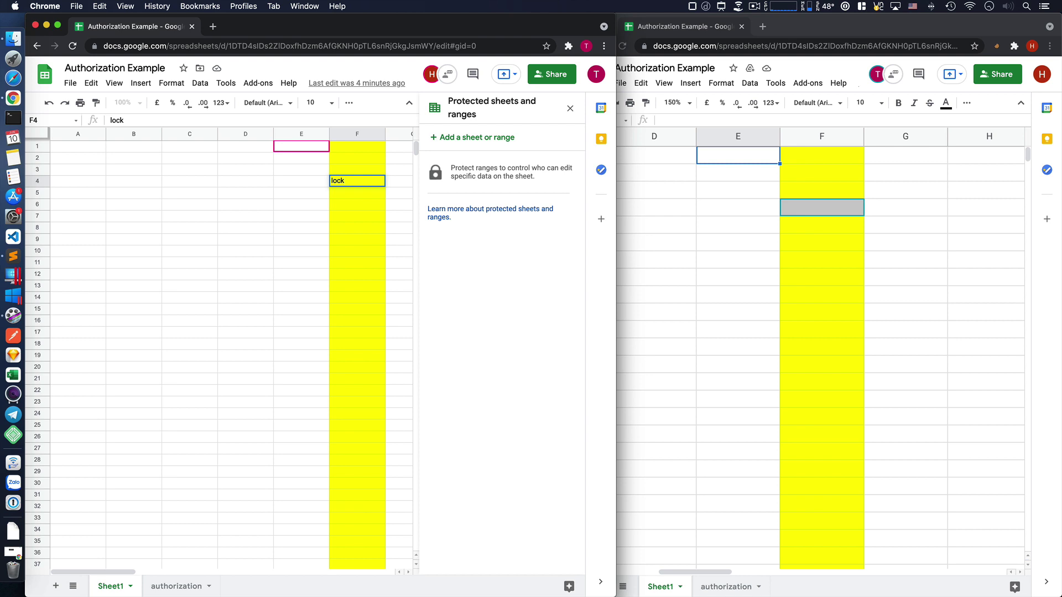
key(Return)
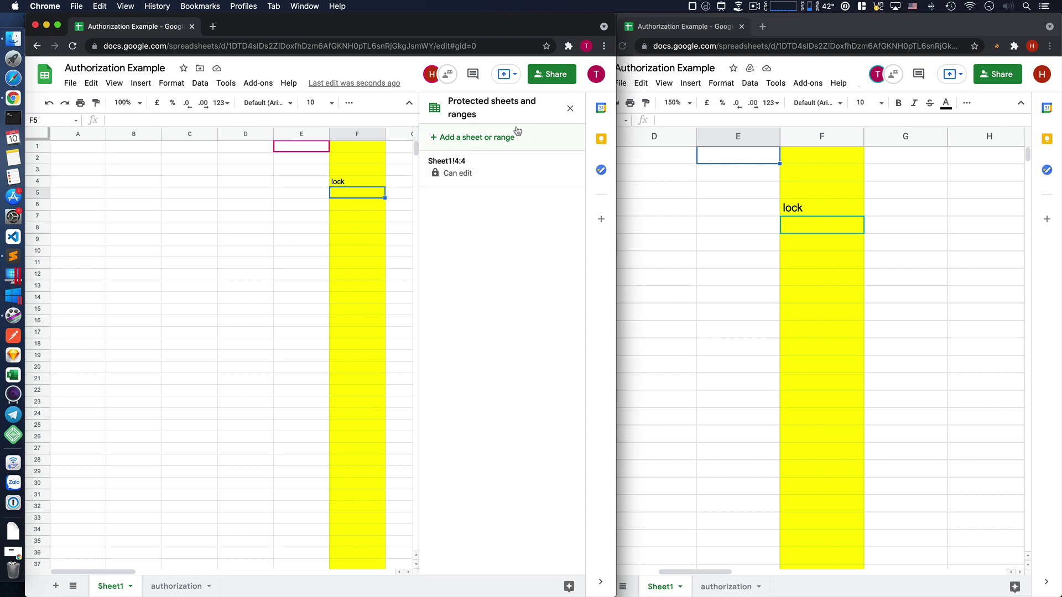
- Inspect row 4's protection and confirm D4 can't be edited from the second window
click(503, 171)
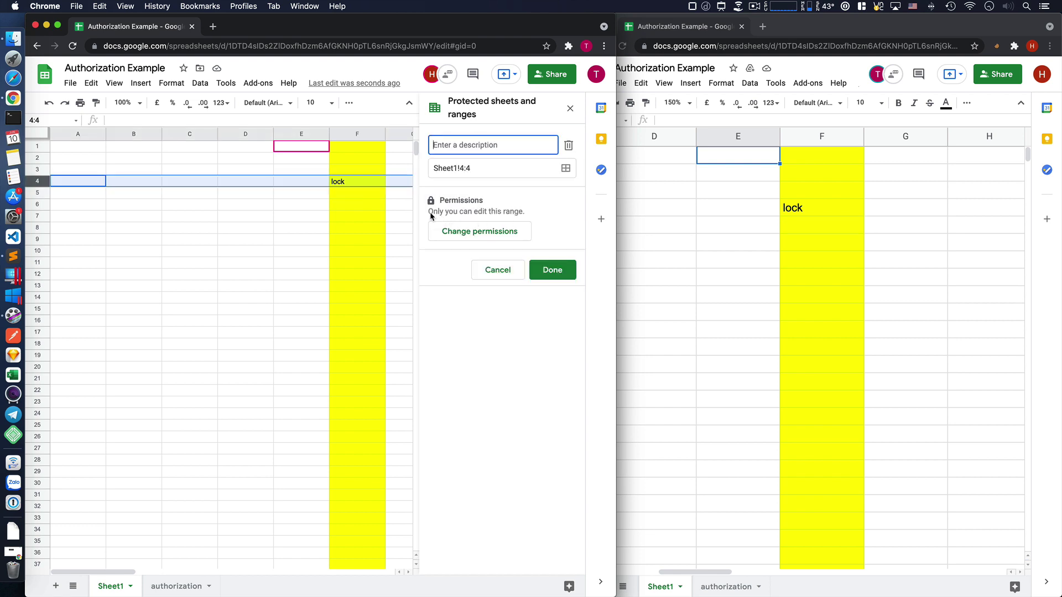
click(499, 271)
click(732, 213)
click(669, 213)
double_click(669, 213)
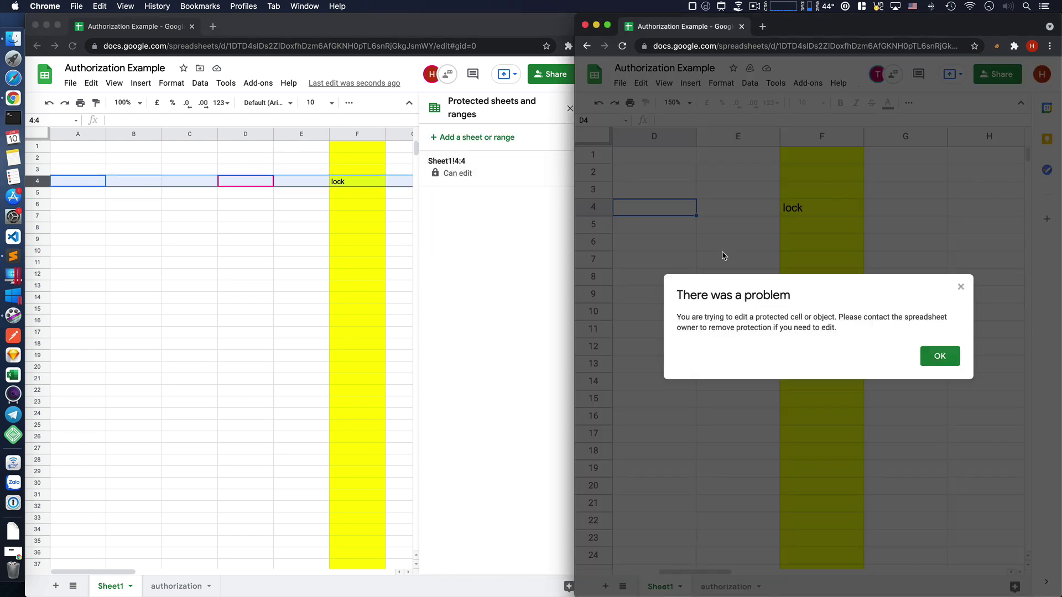
click(938, 355)
- Enter lock in F3 and confirm E3 is blocked from editing in the second window
click(364, 173)
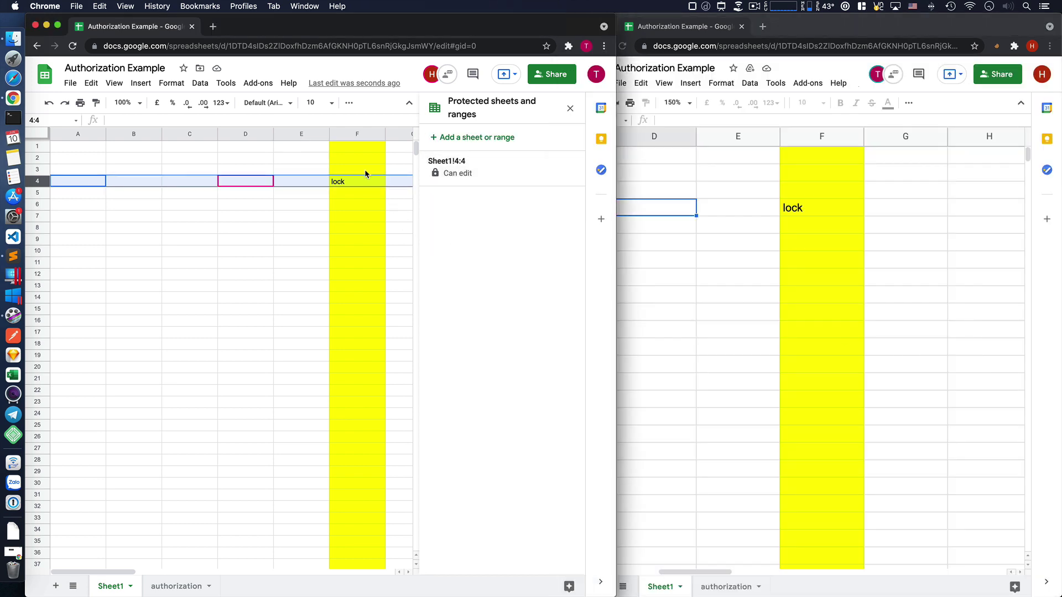
click(365, 173)
text(lock)
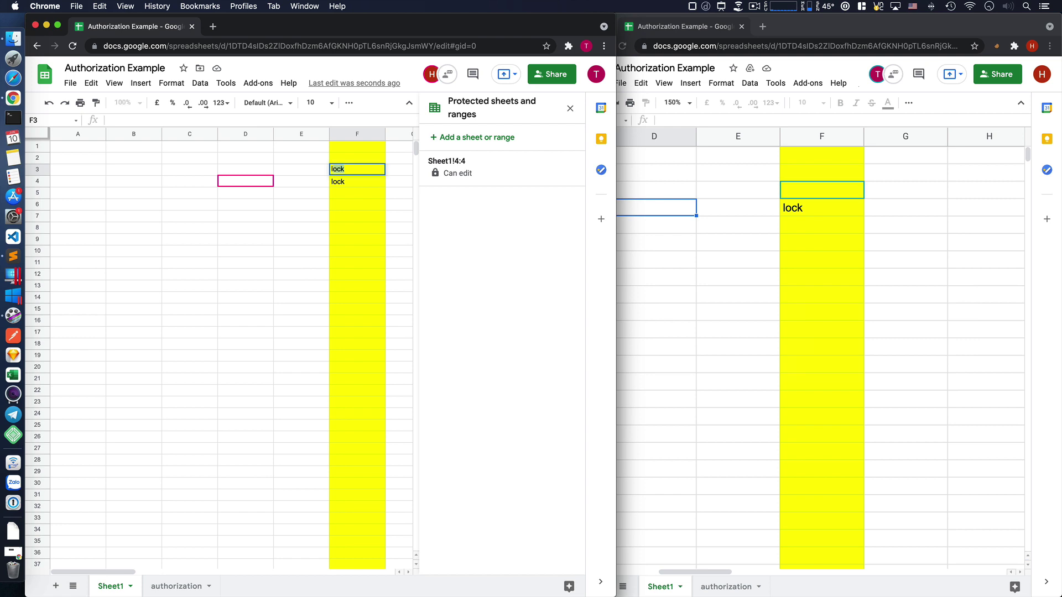
key(Return)
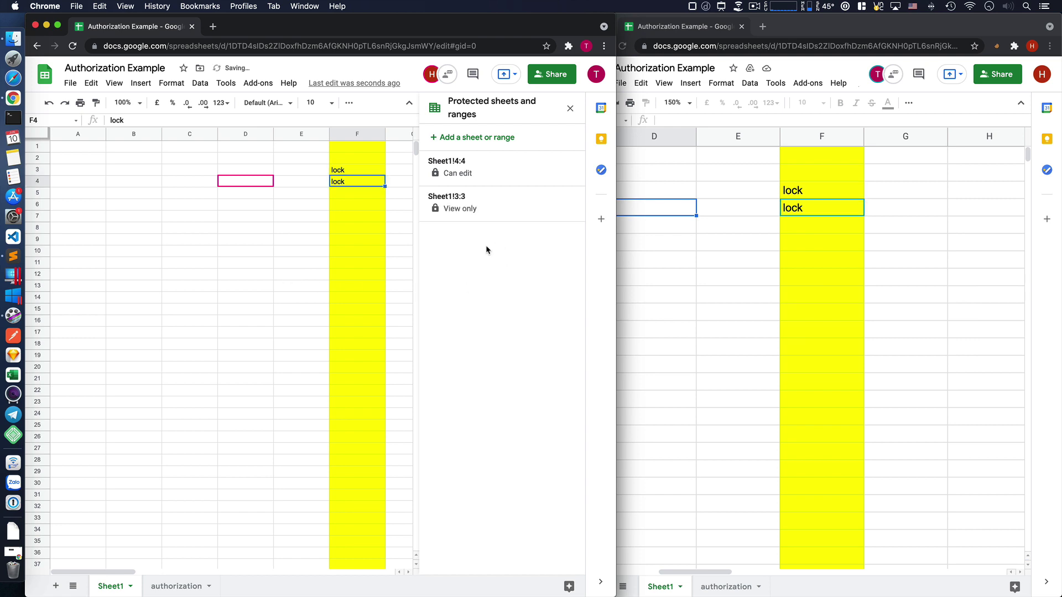
click(737, 194)
double_click(737, 195)
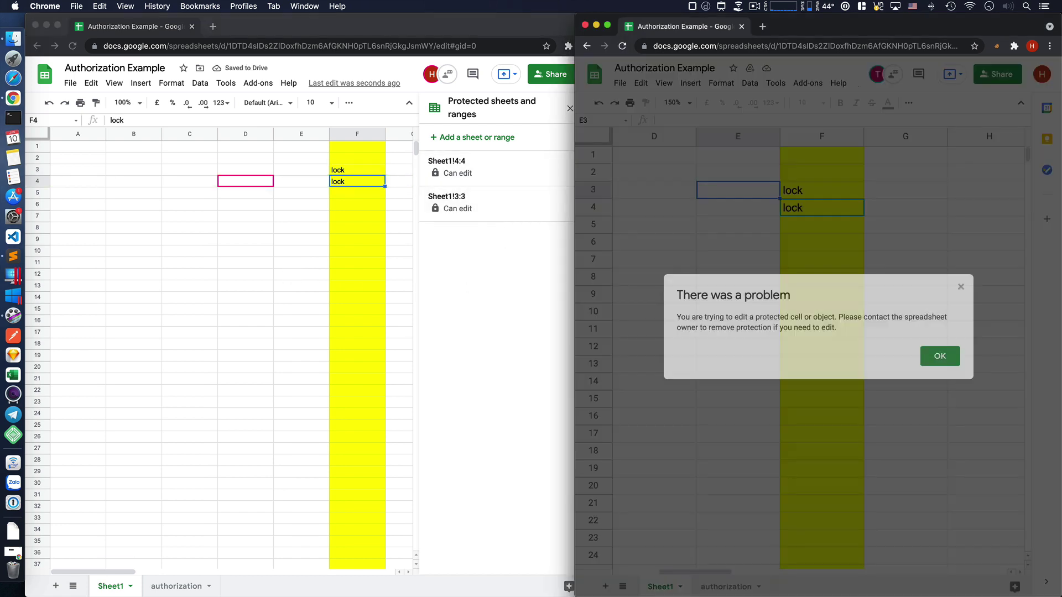
click(938, 359)
- Enter lock in F2, then change F2 to unlock to remove row 2's protection
click(362, 178)
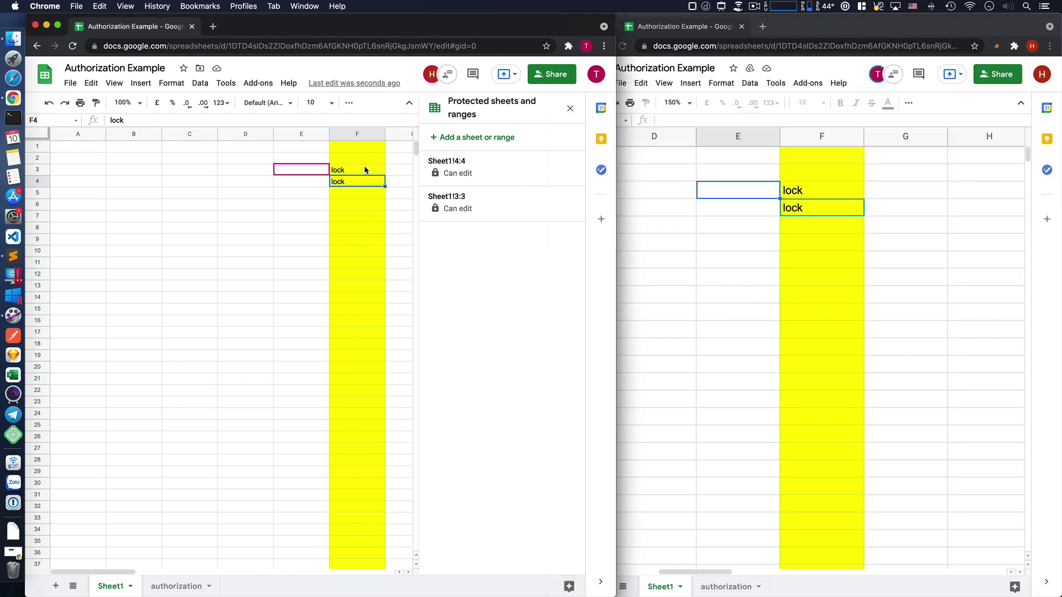
click(360, 160)
text(lock)
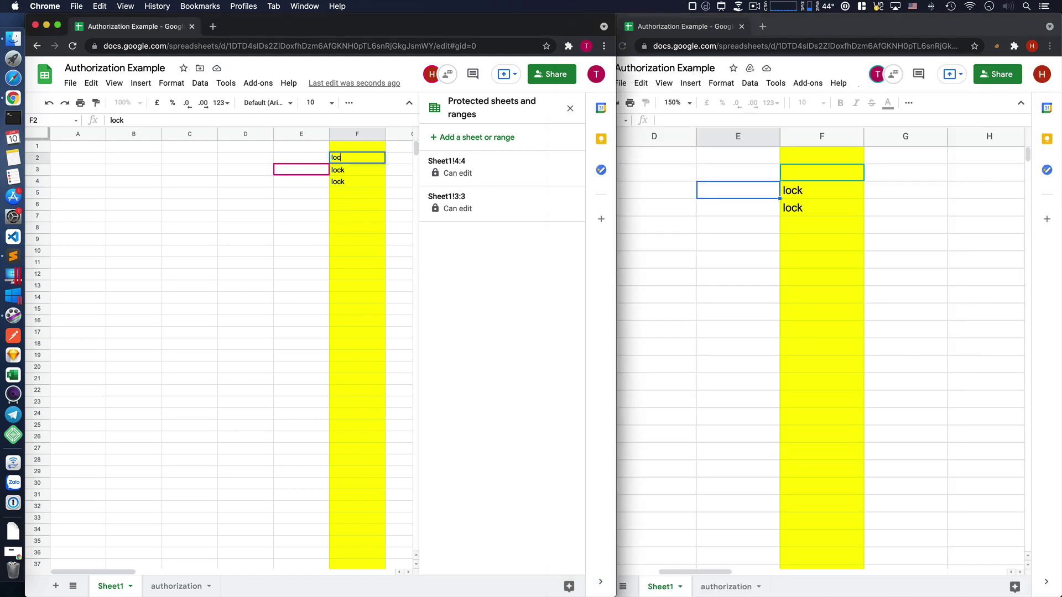
key(Return)
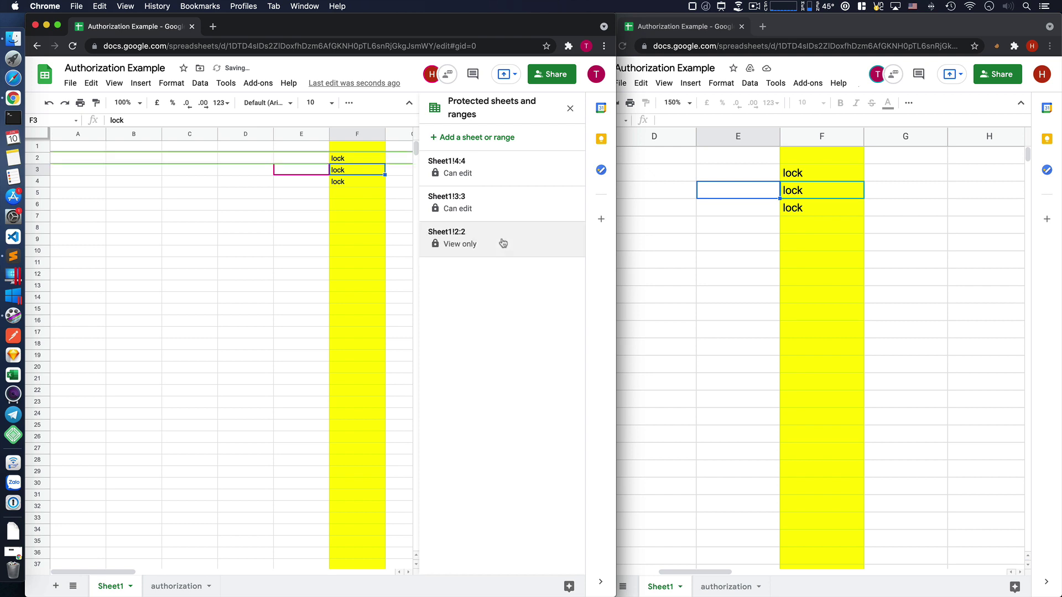
click(368, 160)
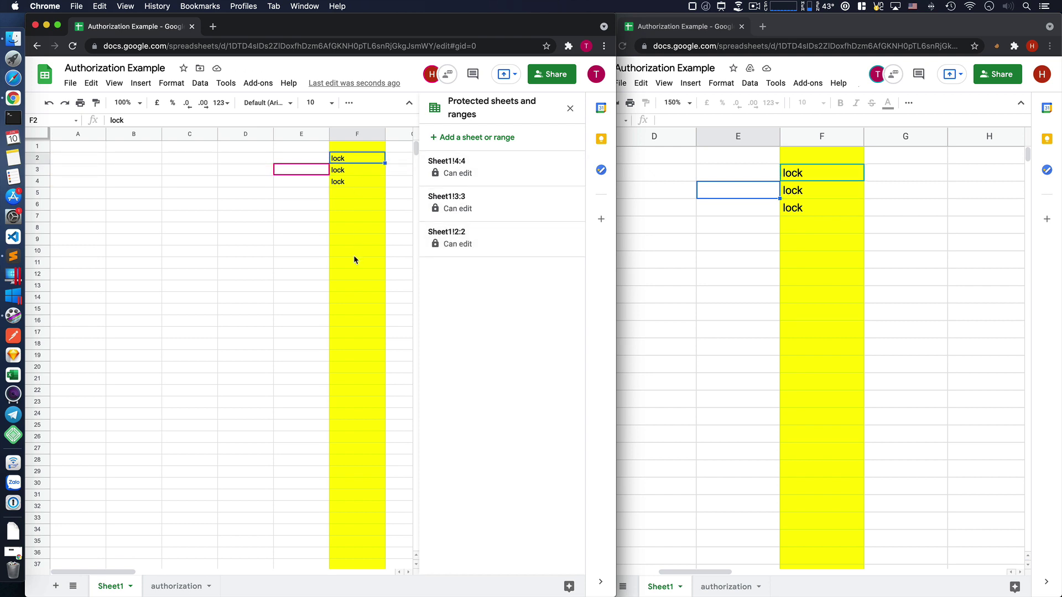
text(unlock)
key(Return)
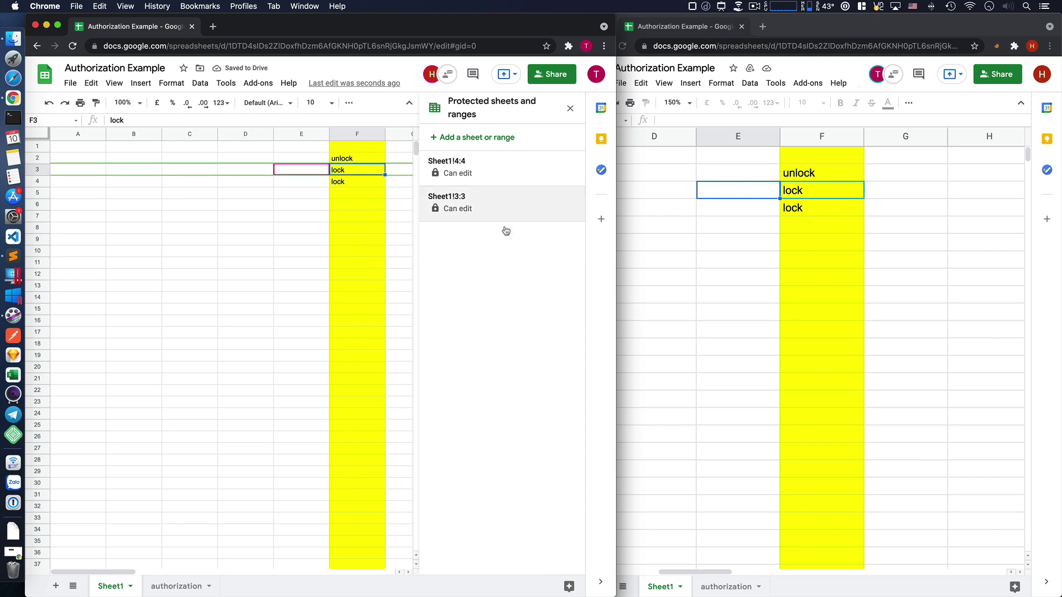
- Type 'dasf' into D2 in the second window to confirm row 2 is editable
click(661, 196)
click(652, 172)
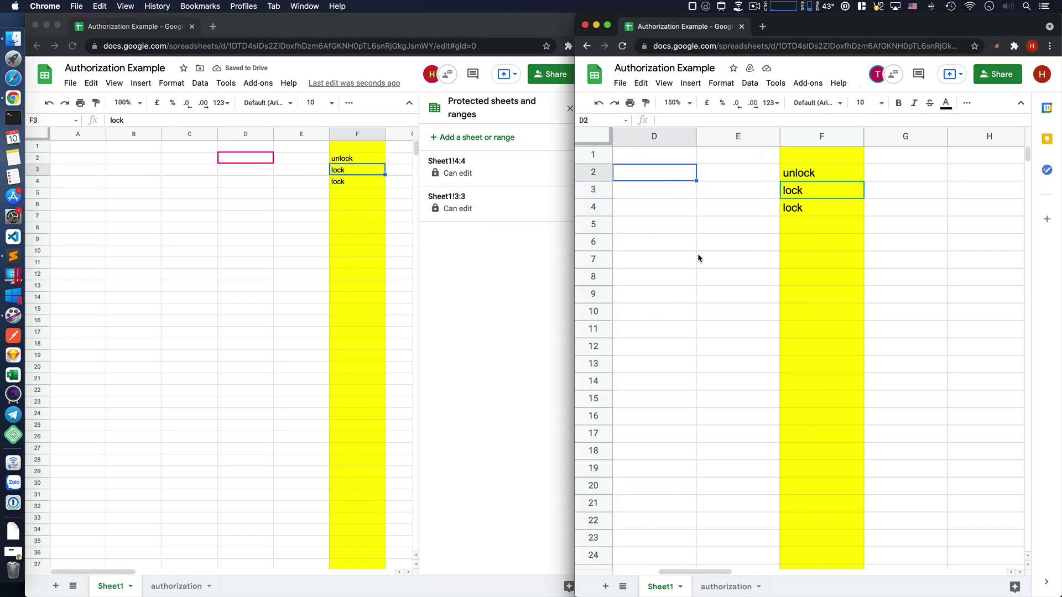
text(dasf)
key(Return)
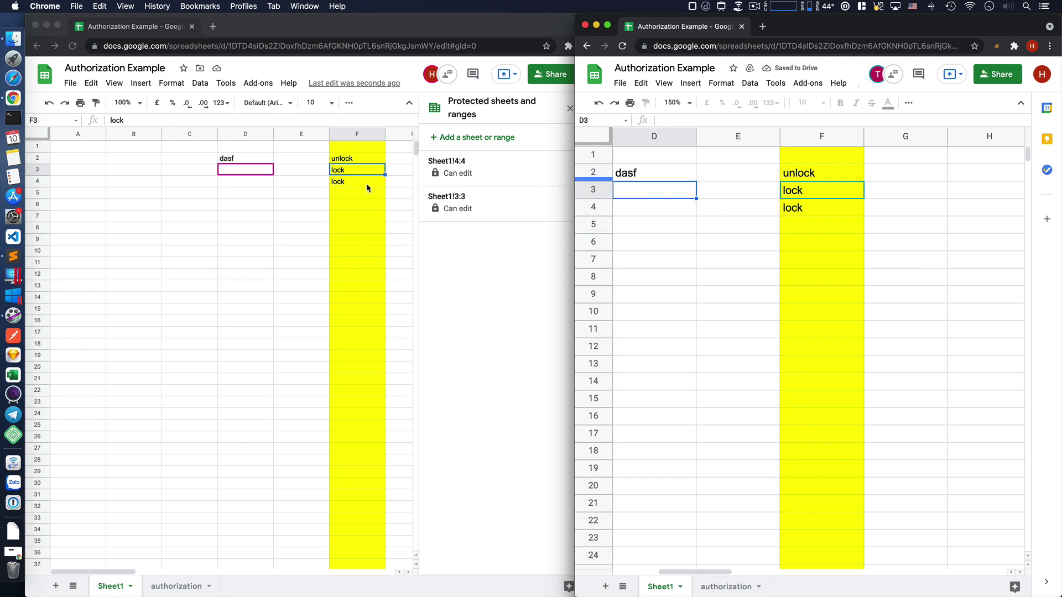
- Set F3 and F4 to unlock, removing protection from rows 3 and 4
click(365, 185)
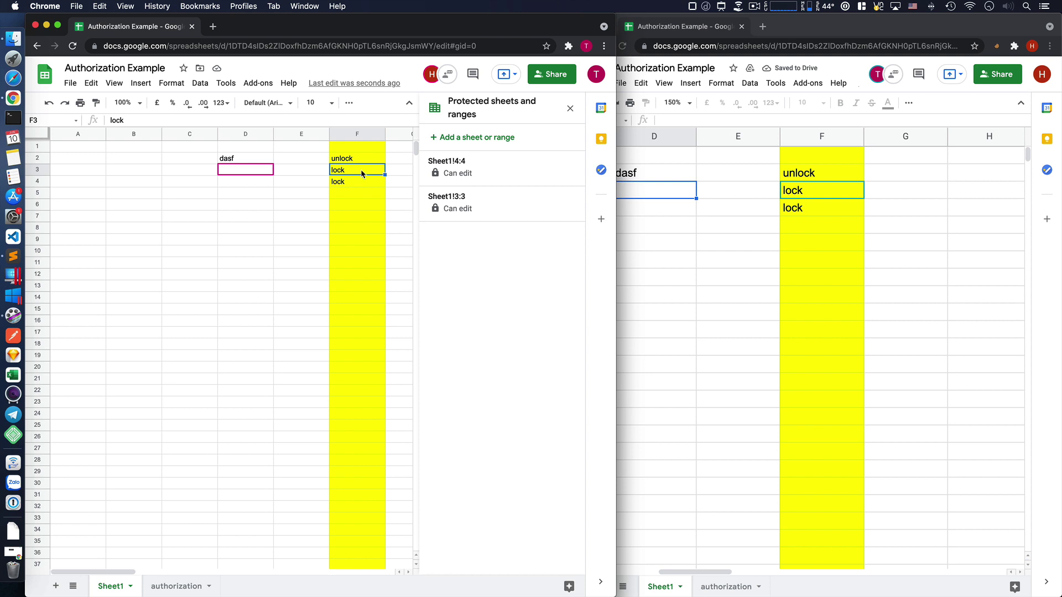
text(unlock)
key(Return)
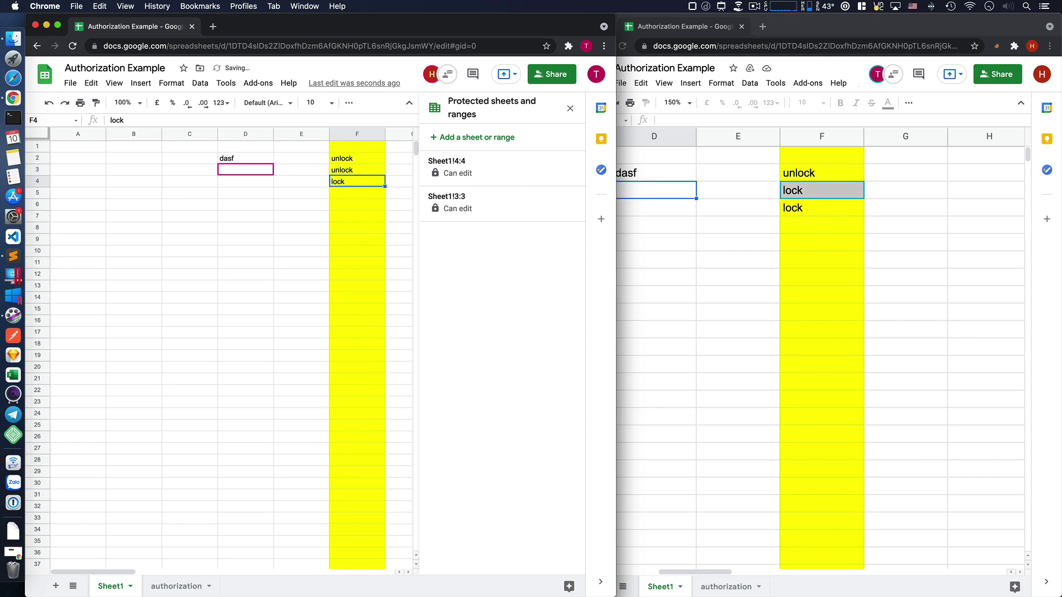
text(unlock)
key(Return)
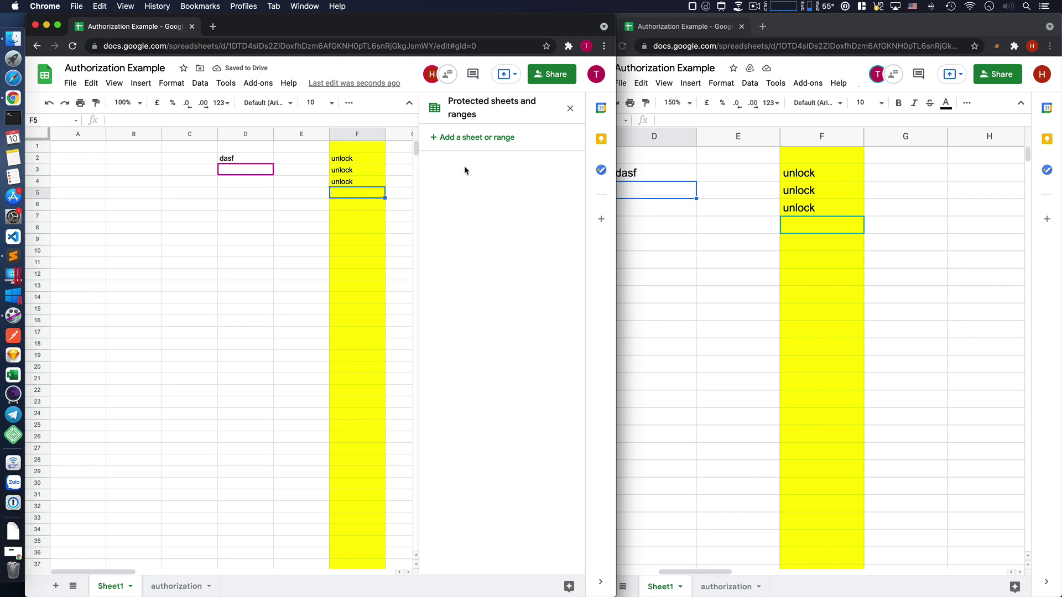
click(193, 217)
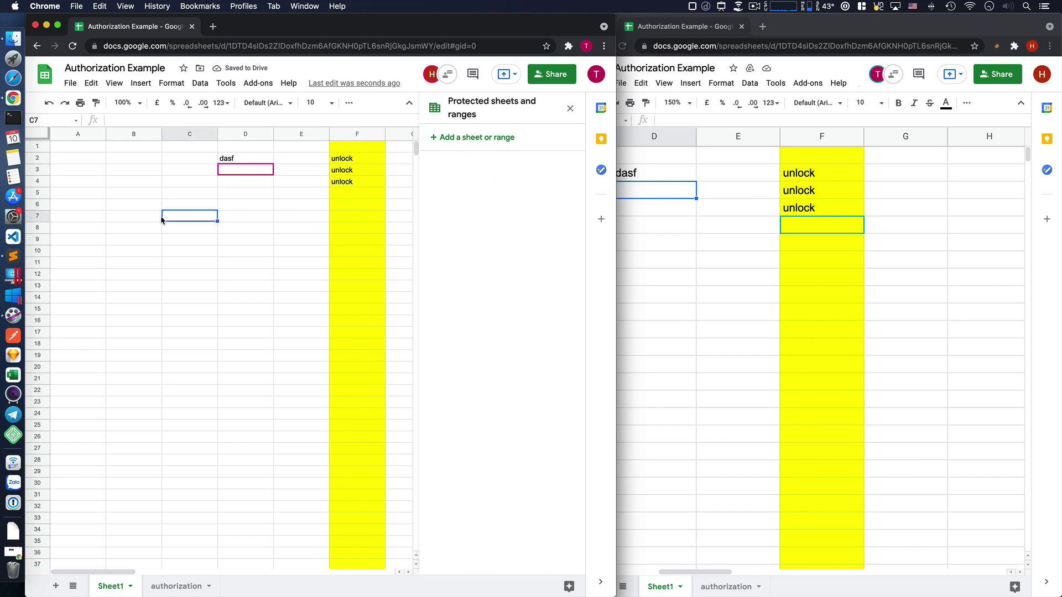
drag(138, 207, 223, 295)
click(288, 250)
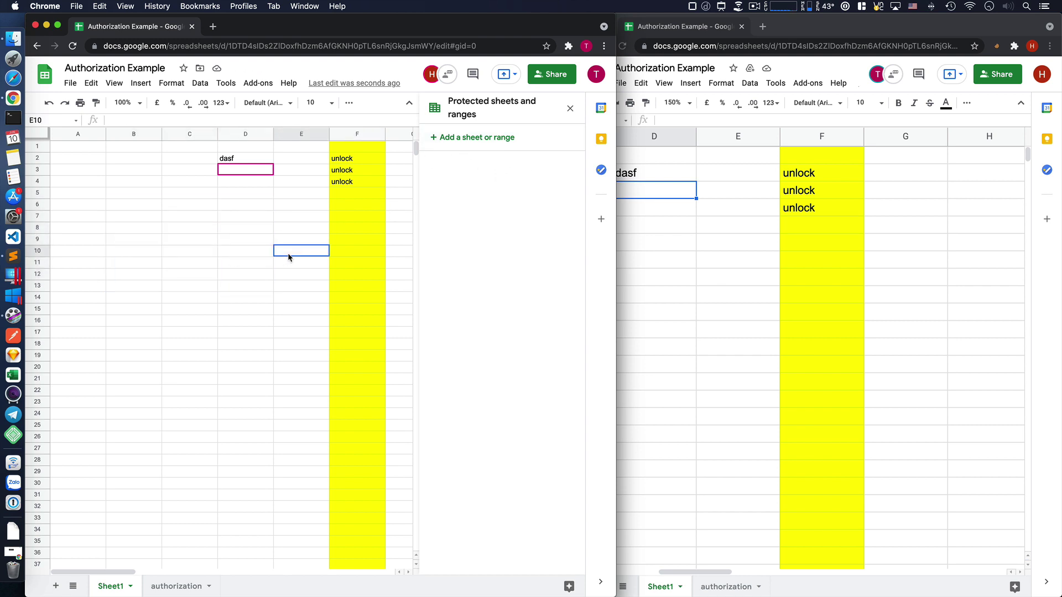
drag(246, 192, 249, 283)
click(249, 274)
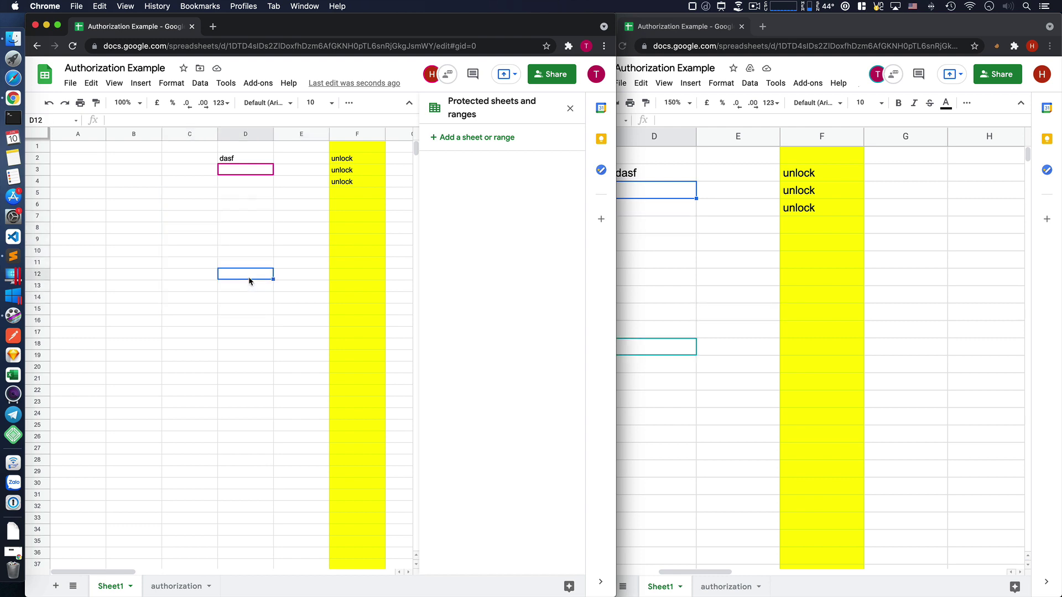